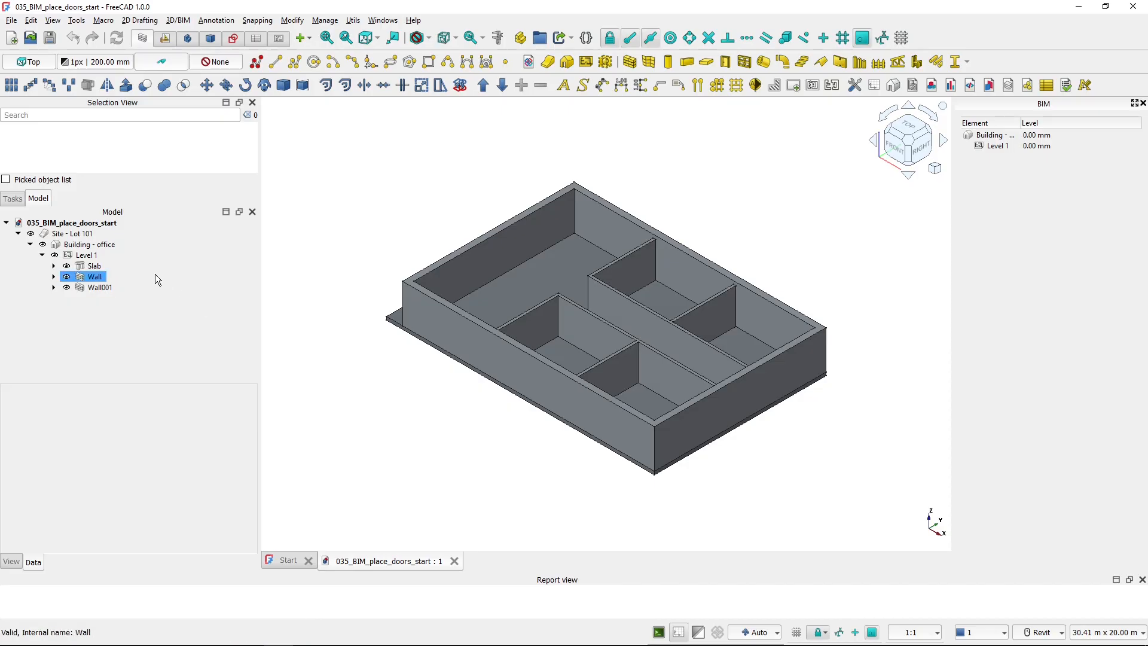
click(110, 234)
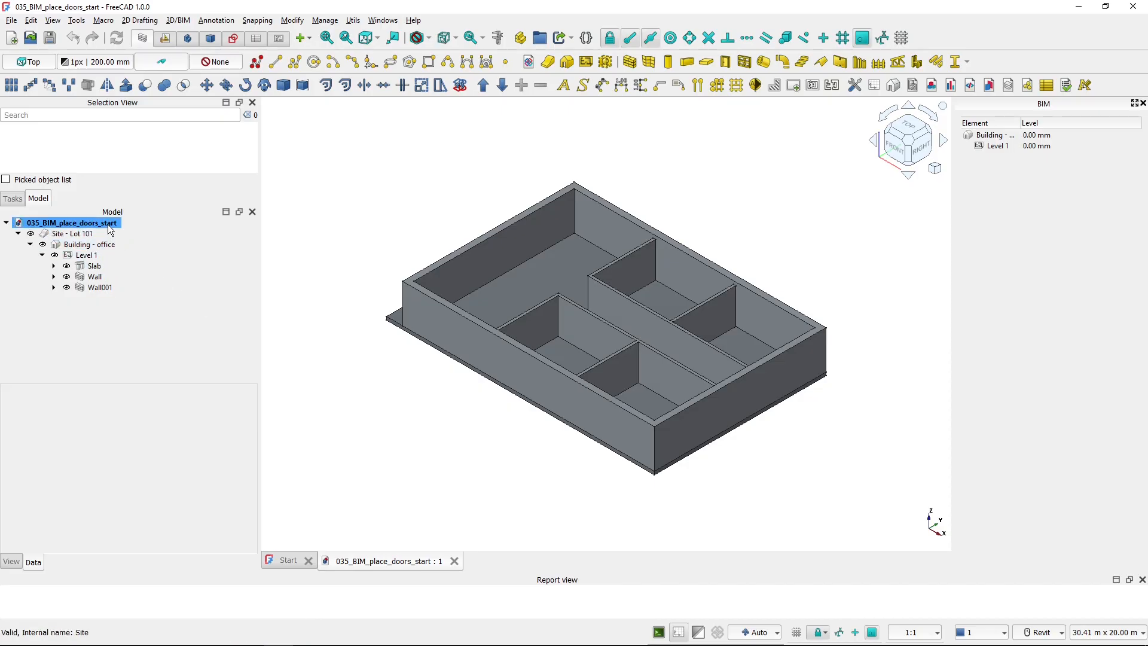
key(ctrl)
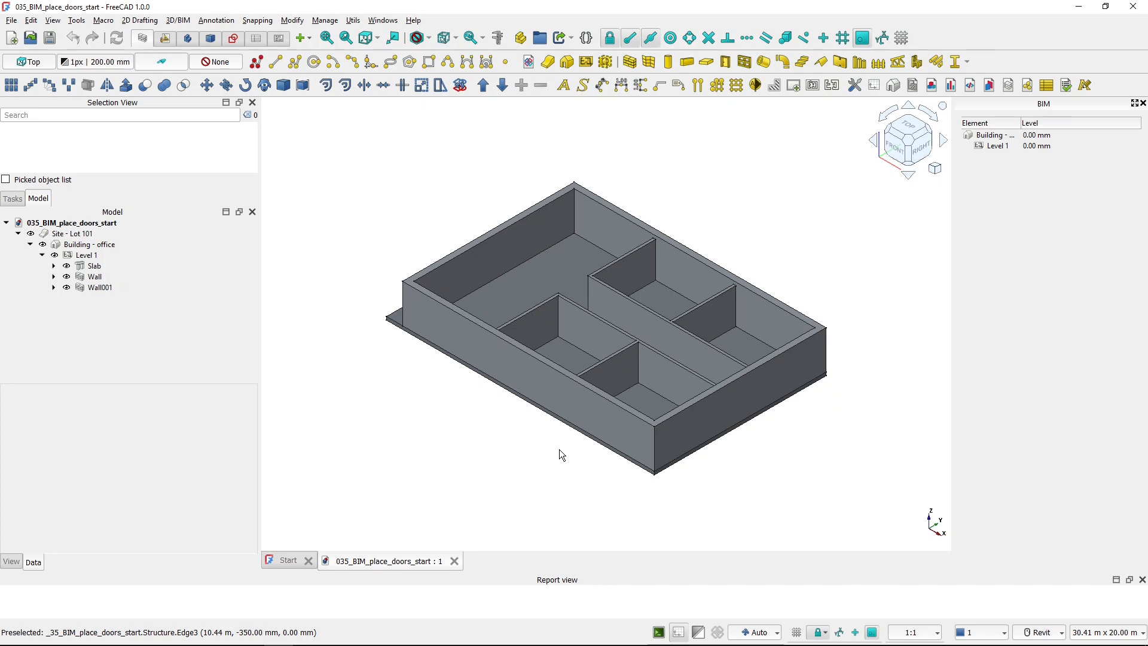
click(33, 67)
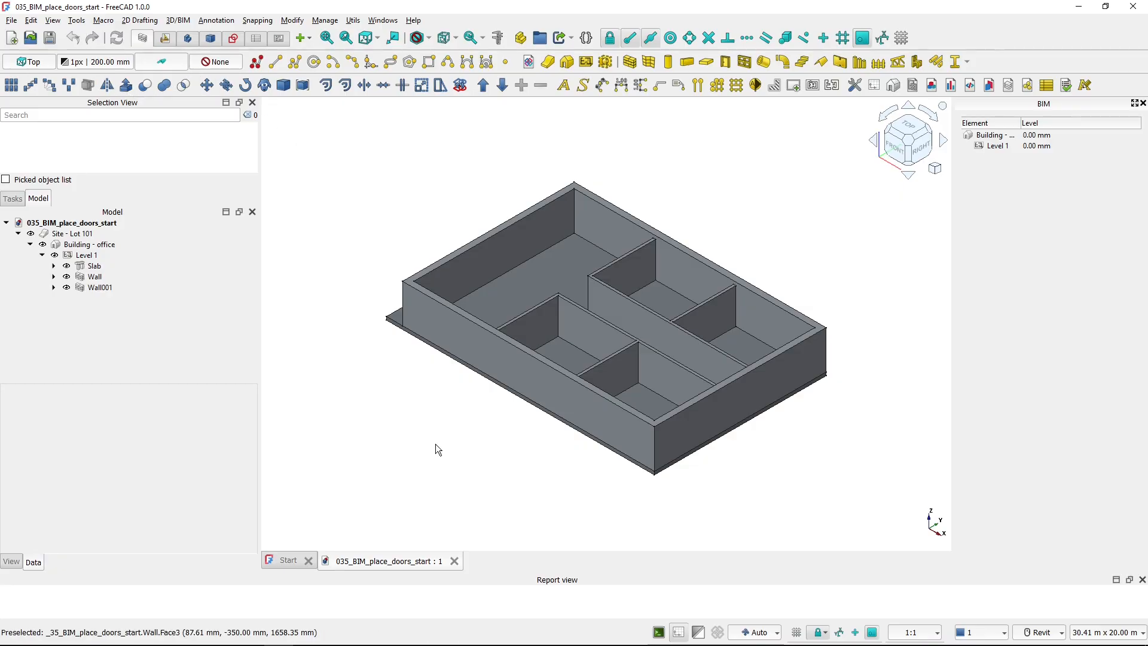
Switch to the level_01_floor_plan.pdf in Foxit PDF Reader, examine the window positions and dimensions on the plan, and return to FreeCAD.
key(alt+Tab)
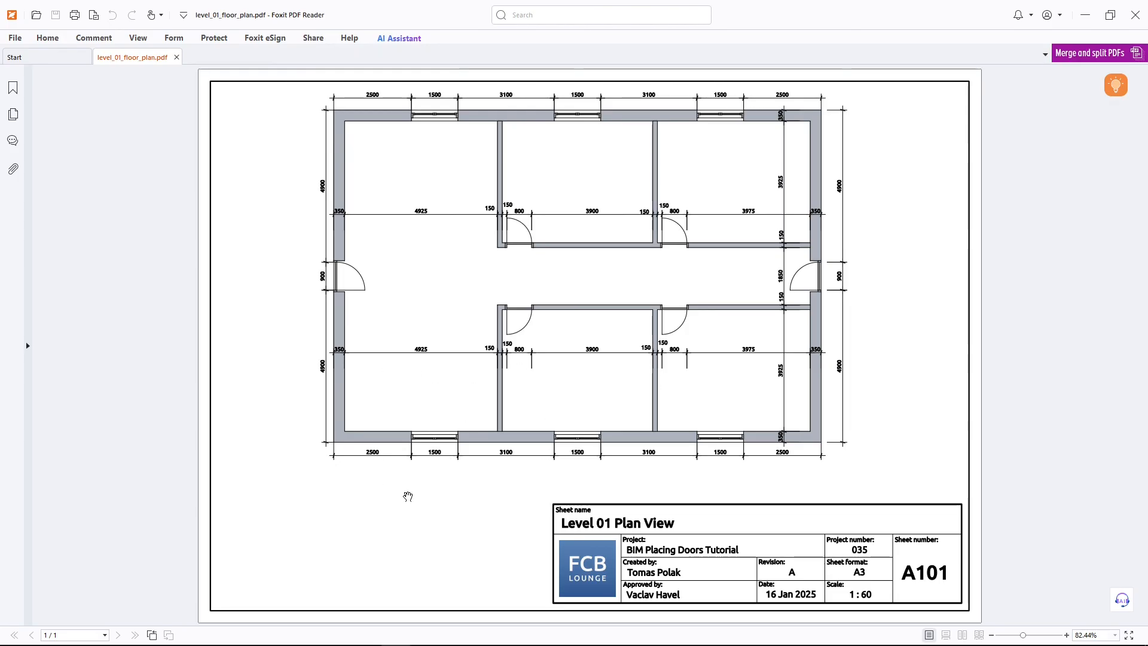
ctrl+scroll(421, 492, up, 2)
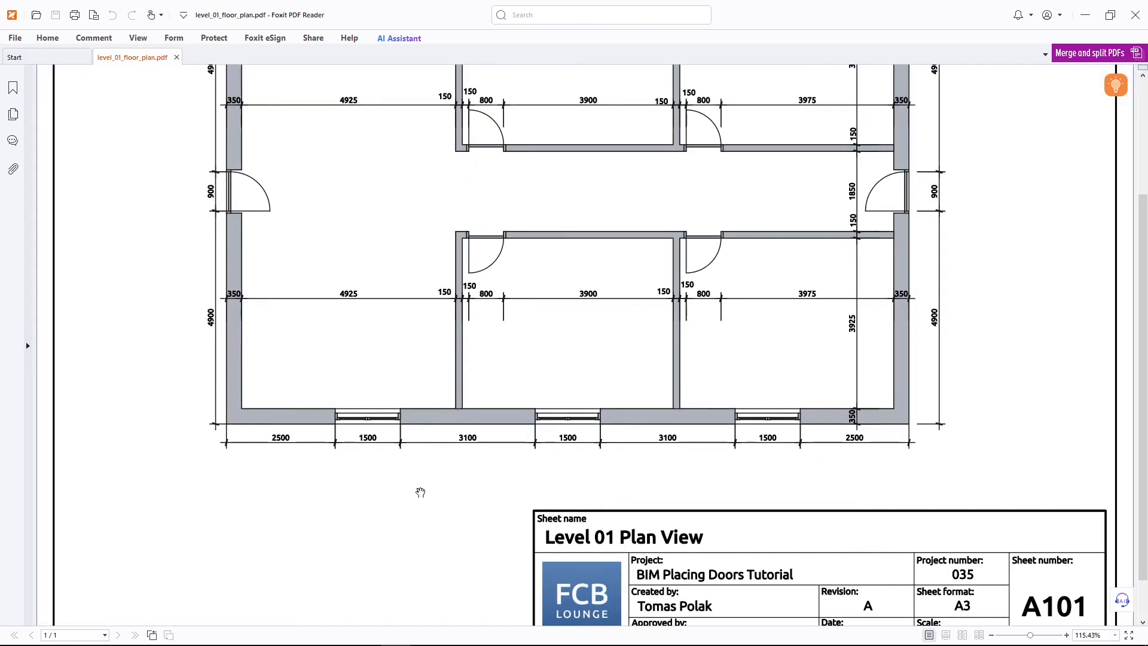
scroll(362, 500, up, 3)
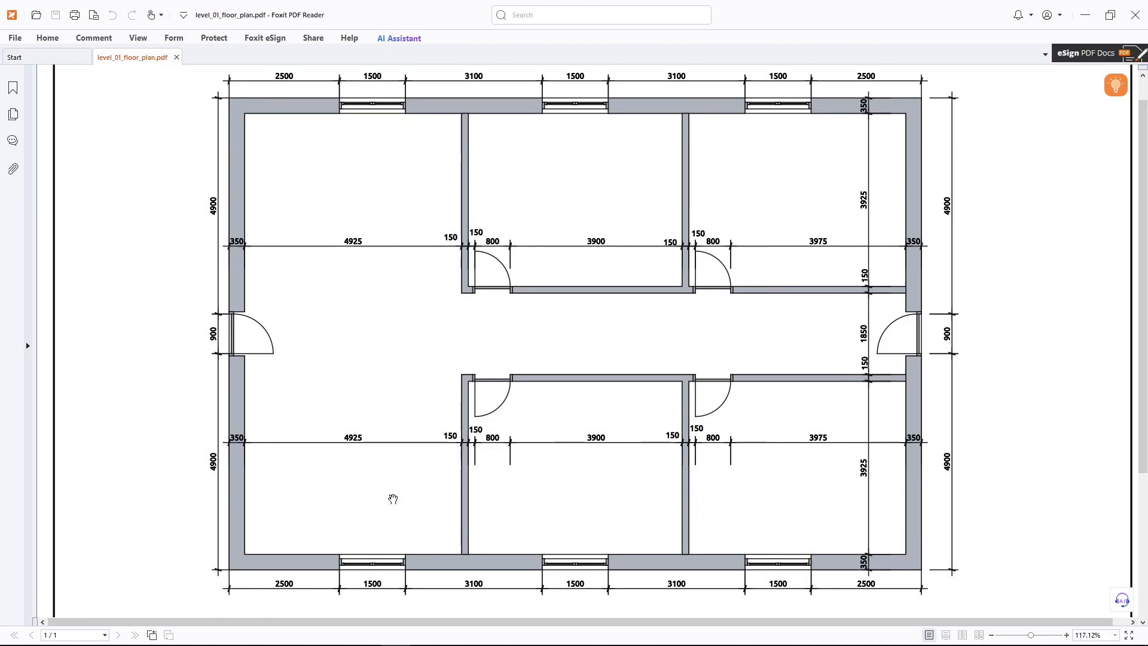
key(alt+Tab)
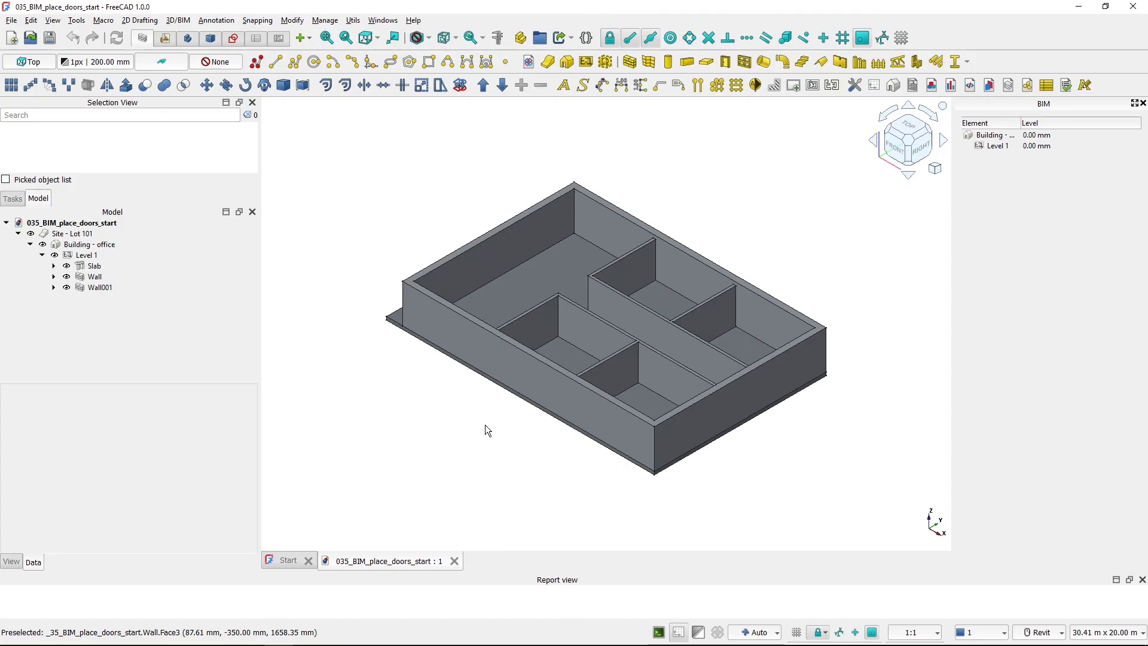
Place a window with the Fixed preset, 1000 mm wide and 1000 mm high, in the empty space outside the building.
click(744, 63)
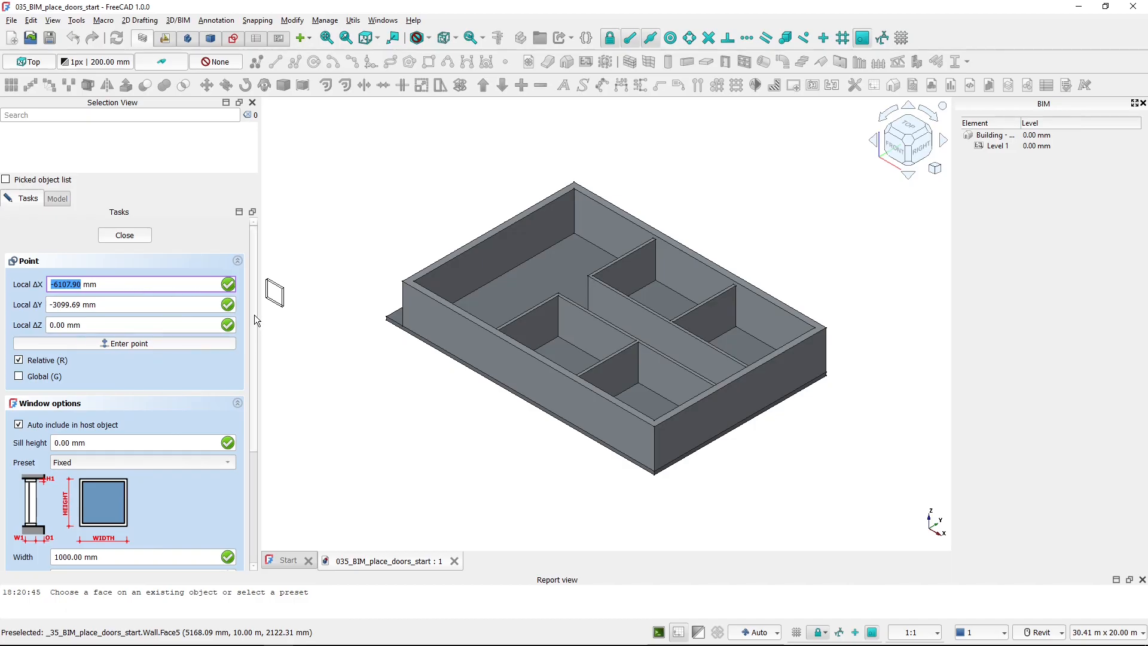
scroll(256, 320, down, 5)
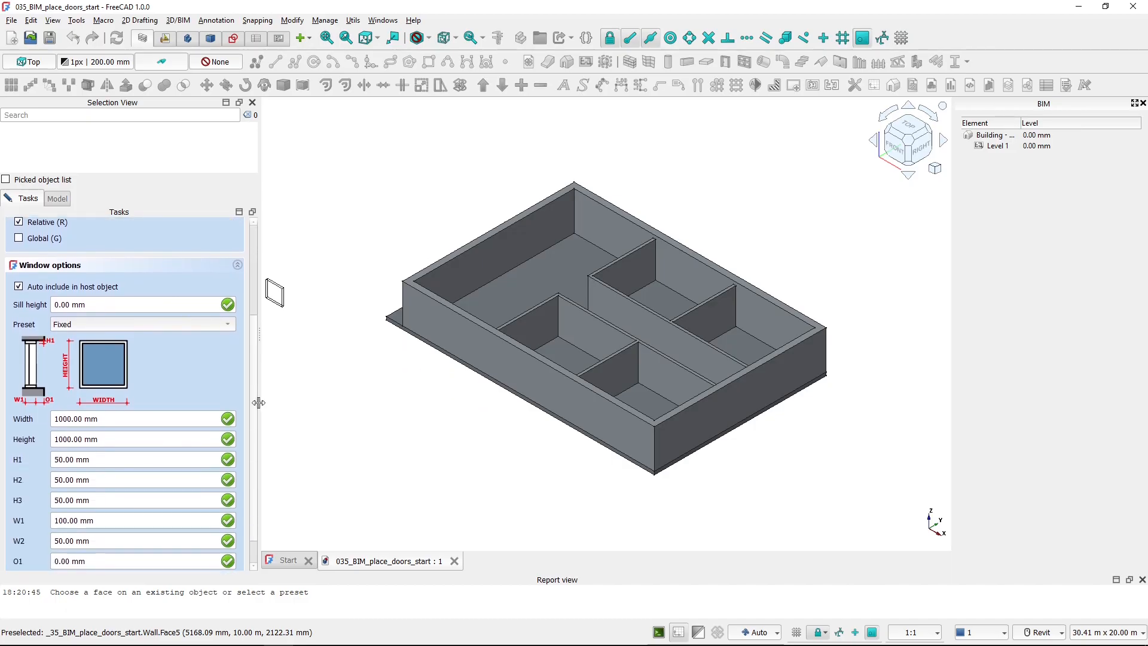
drag(259, 395, 258, 391)
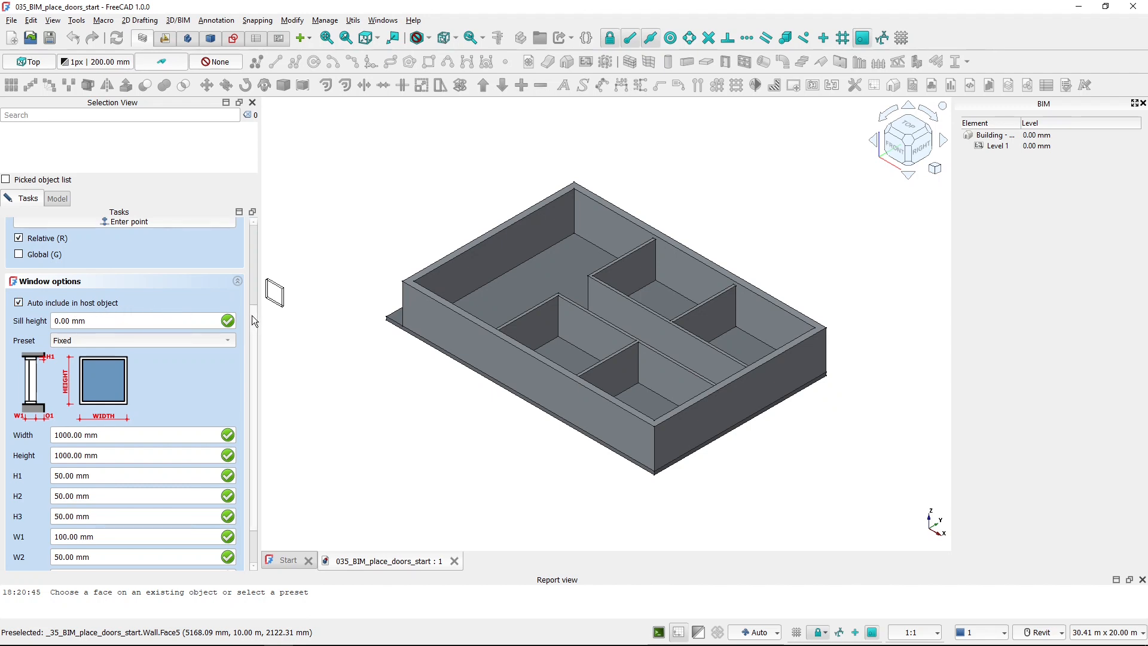
scroll(253, 314, down, 2)
click(106, 409)
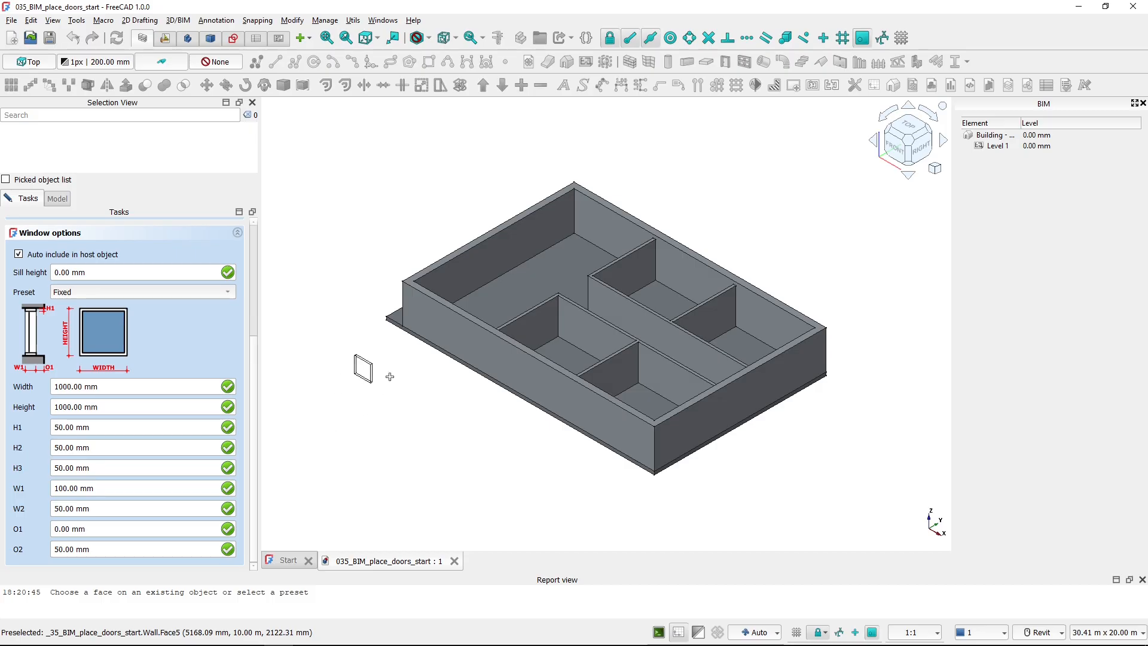
click(346, 362)
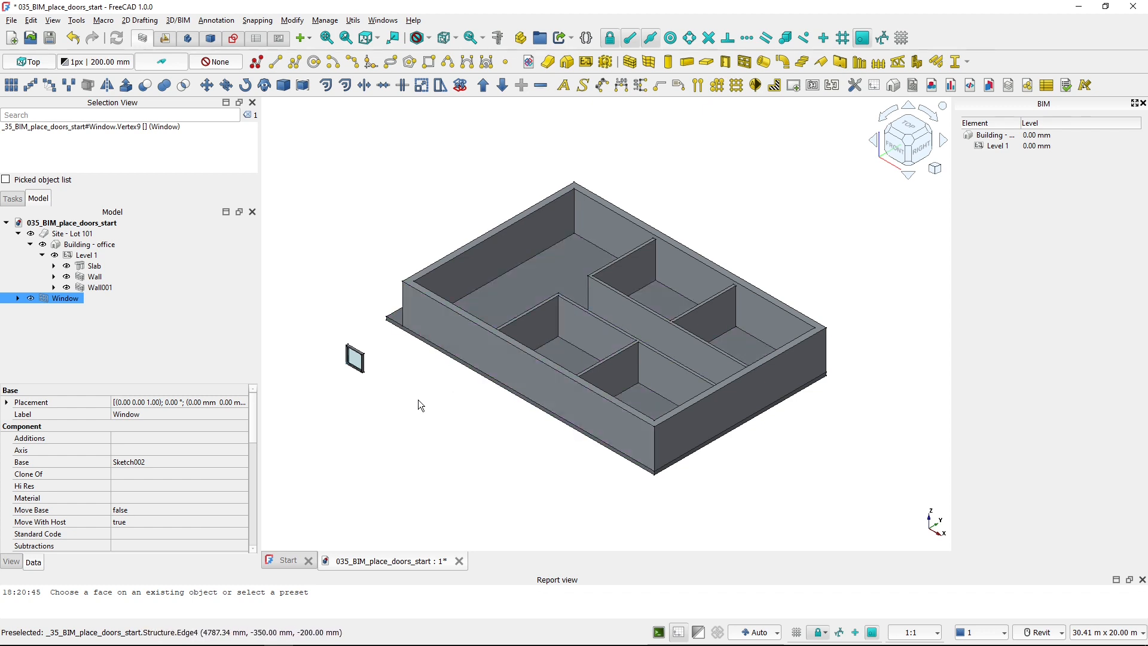
Clone the selected window with the Window tool and delete the clone.
click(744, 63)
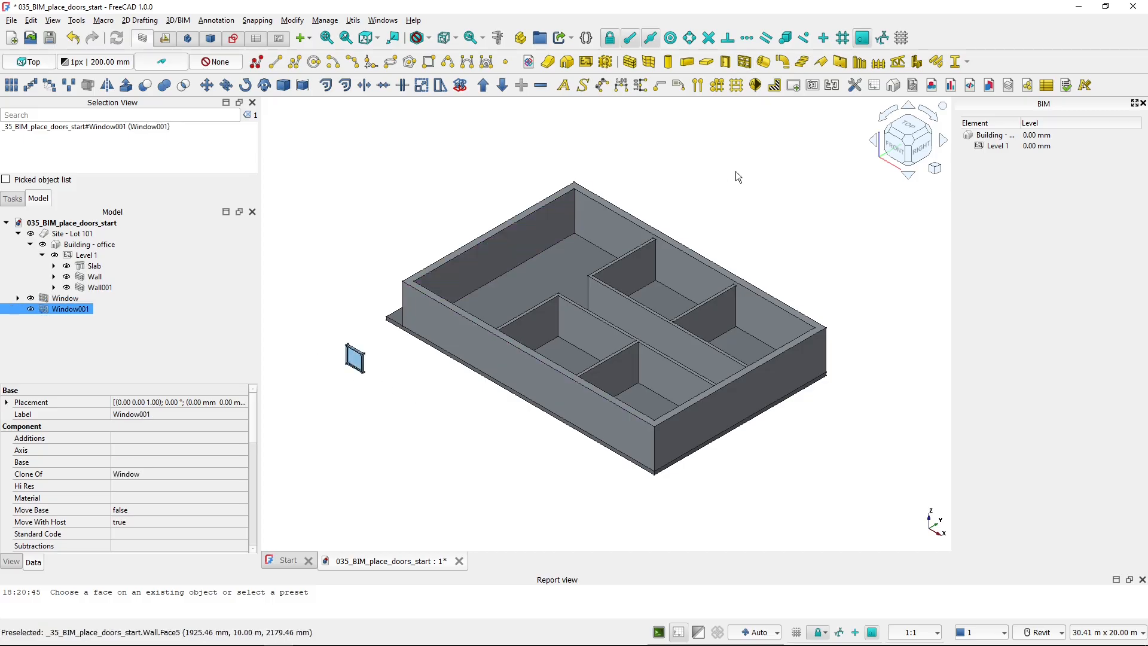
click(386, 405)
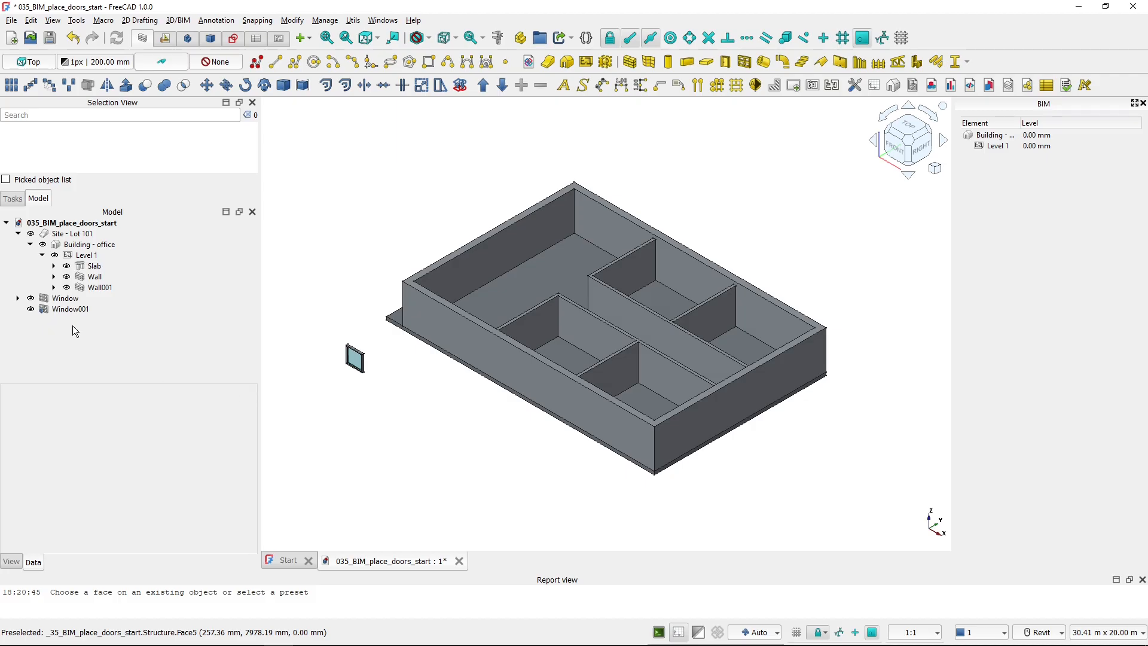
click(70, 310)
key(Delete)
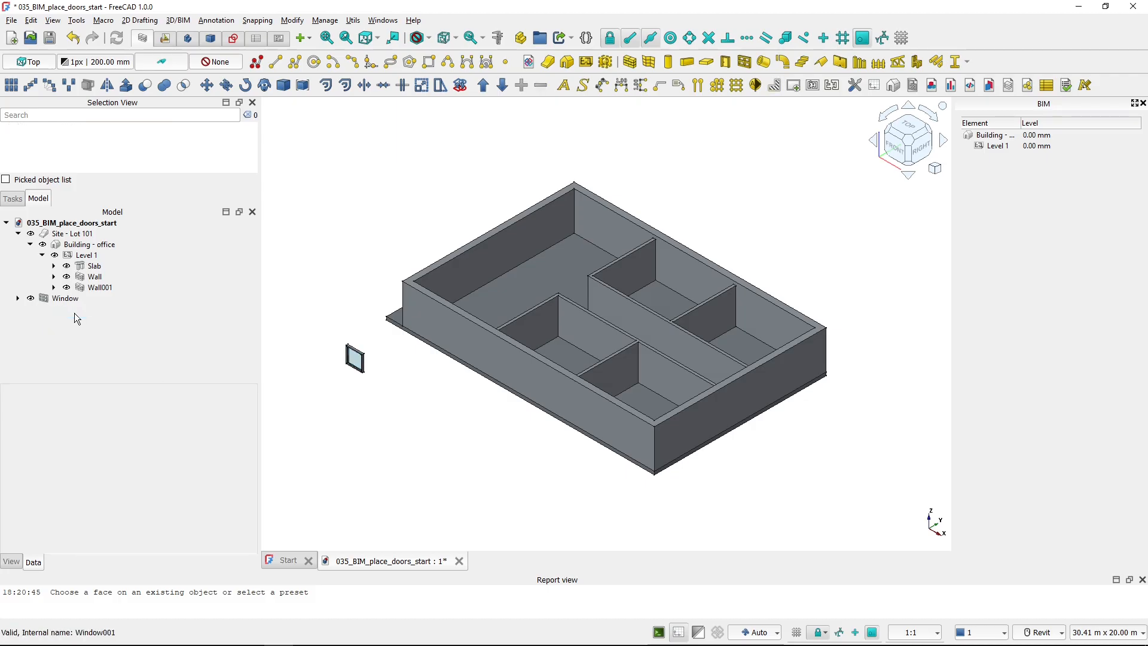
With nothing selected, place a second independent Fixed window near the first one outside the building.
click(56, 305)
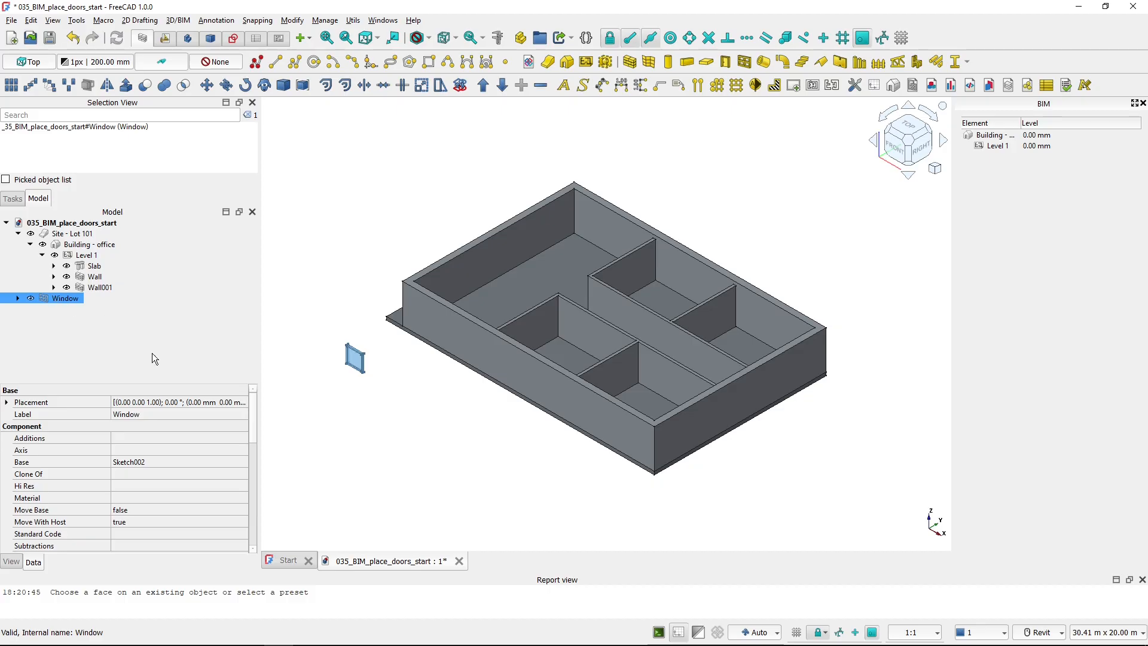
click(332, 293)
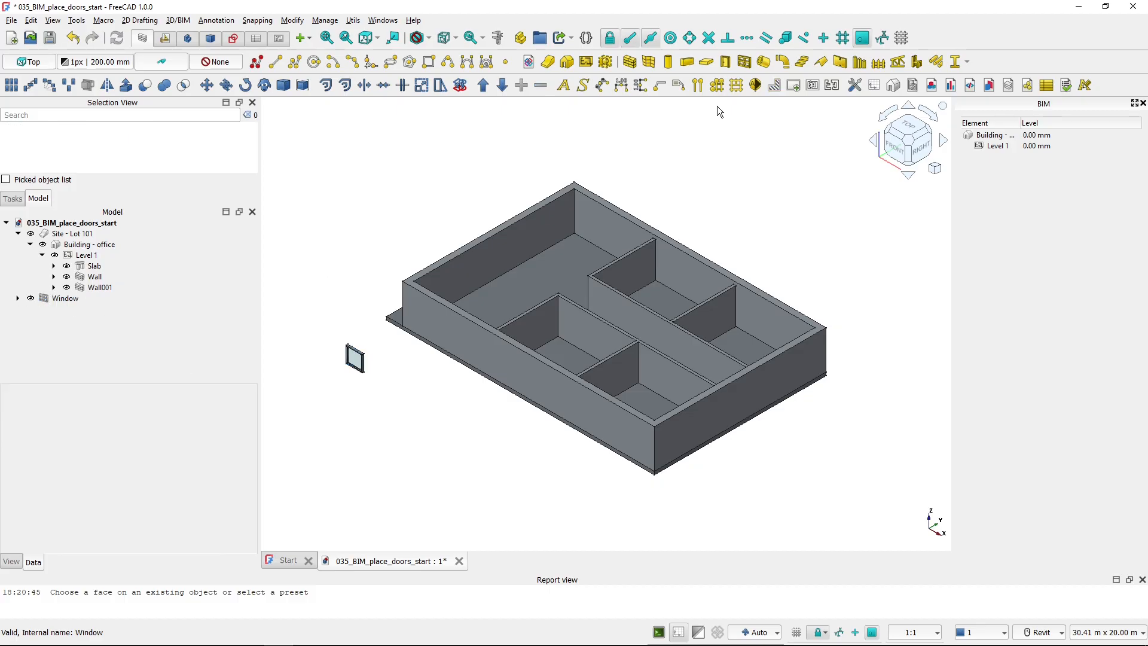
click(744, 62)
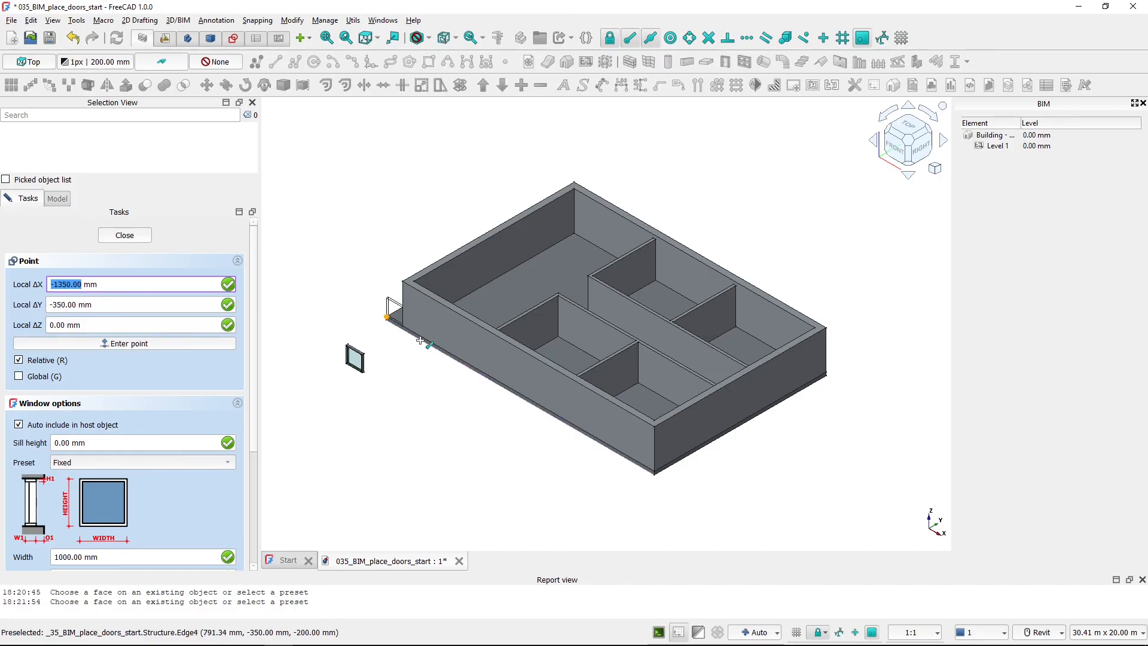
click(377, 386)
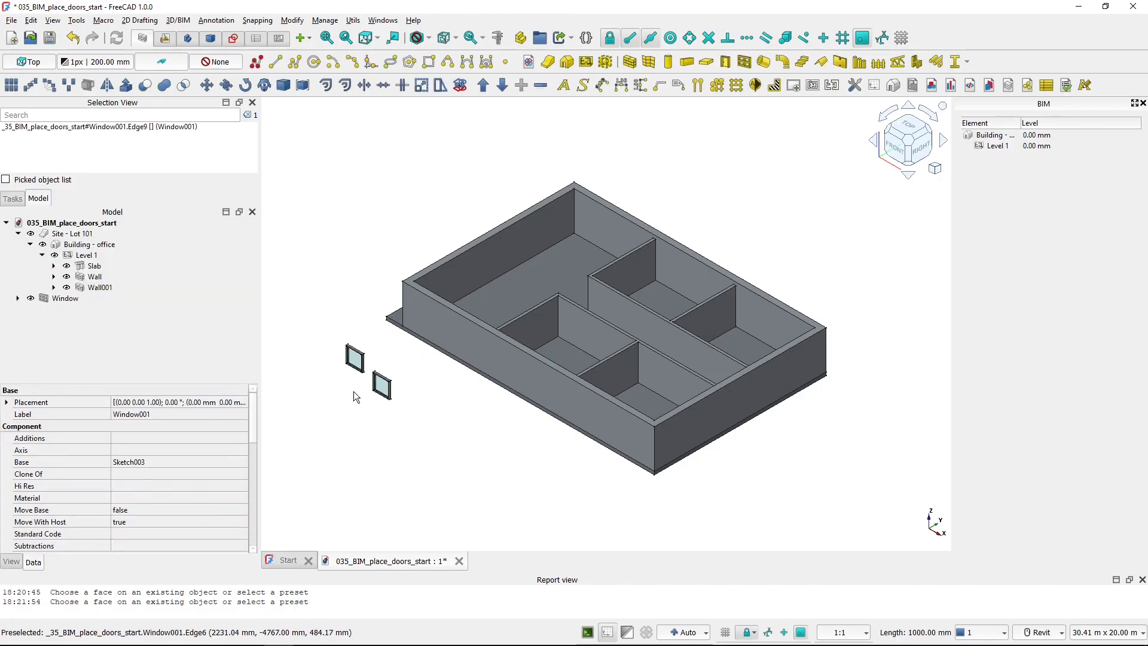
Delete the first window and its leftover base sketch, Sketch002.
click(52, 301)
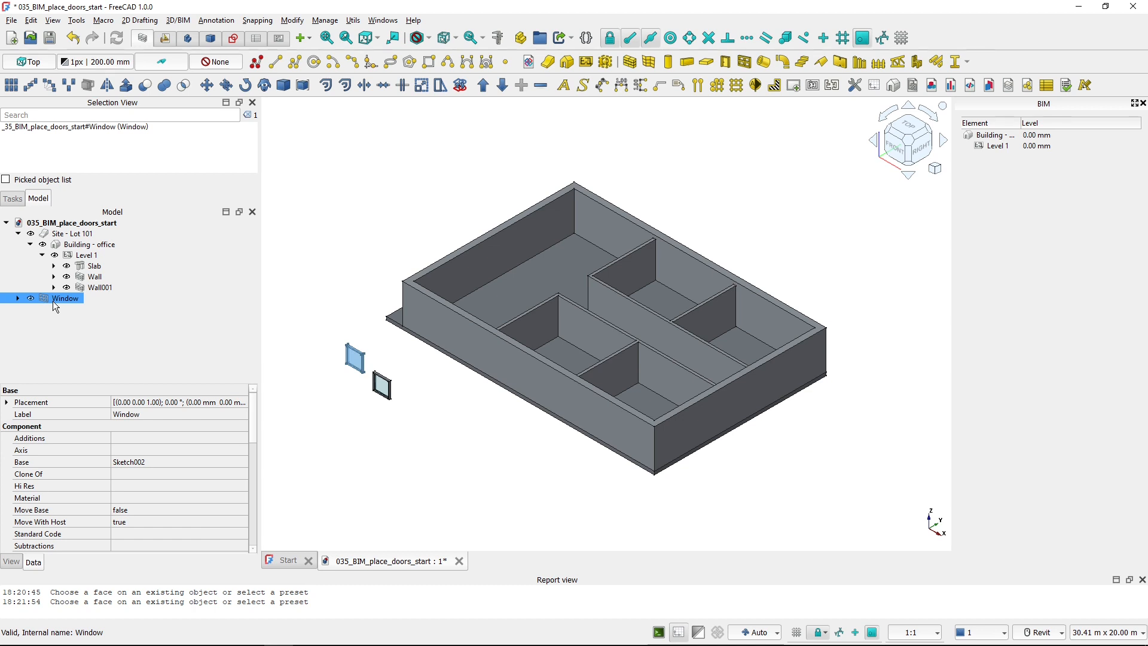
key(Delete)
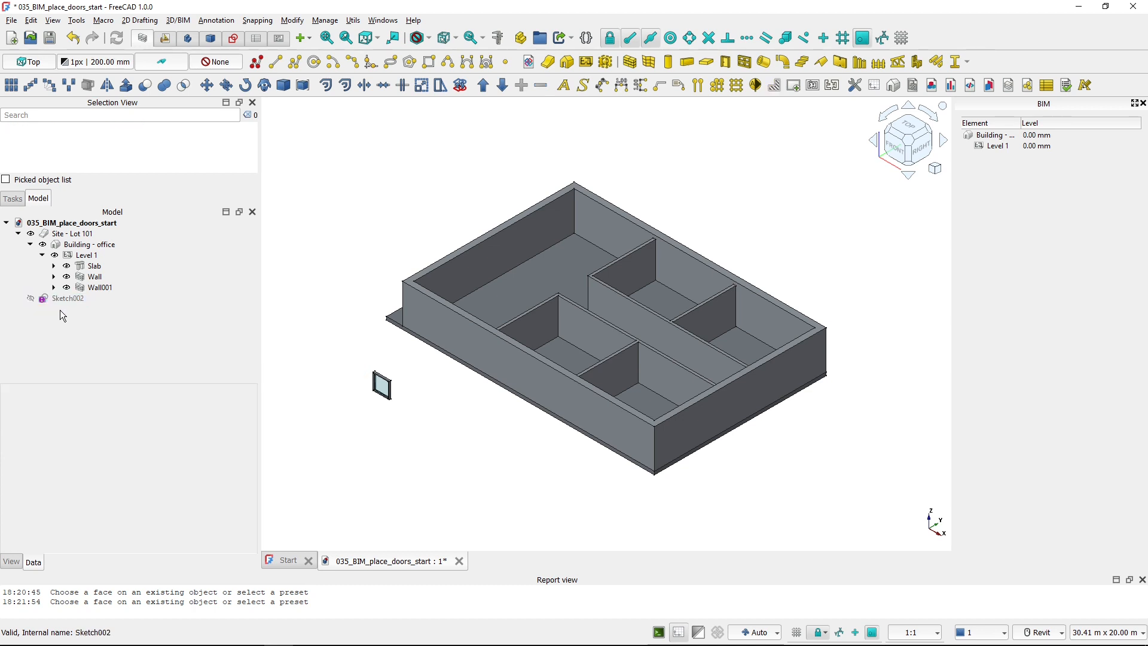
click(62, 300)
click(61, 299)
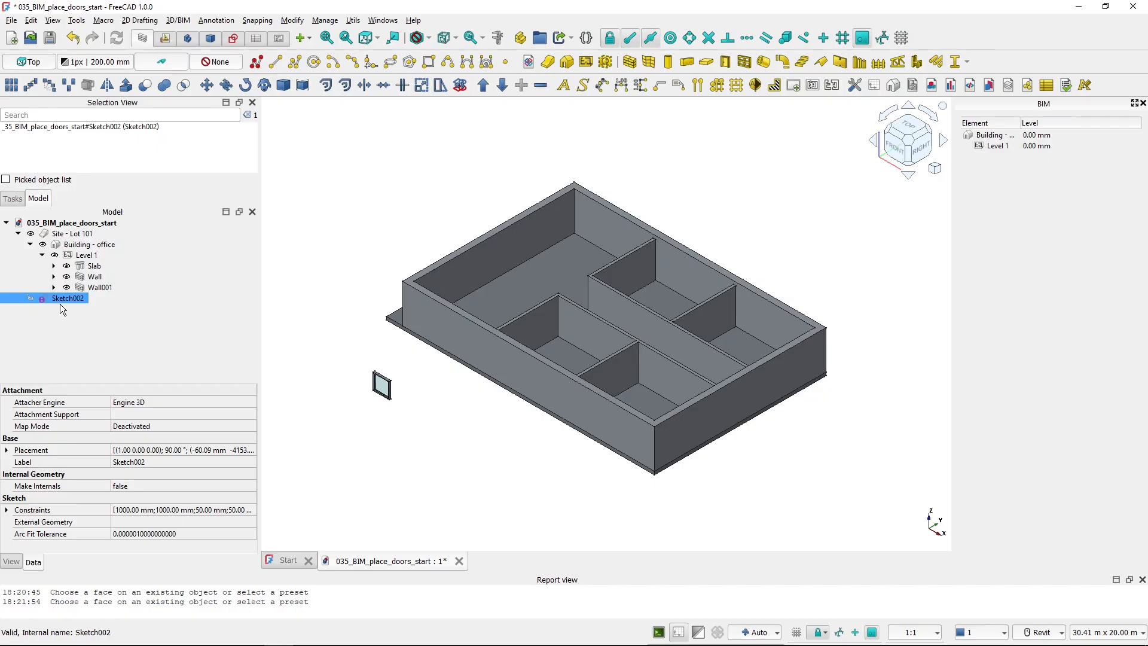
key(Delete)
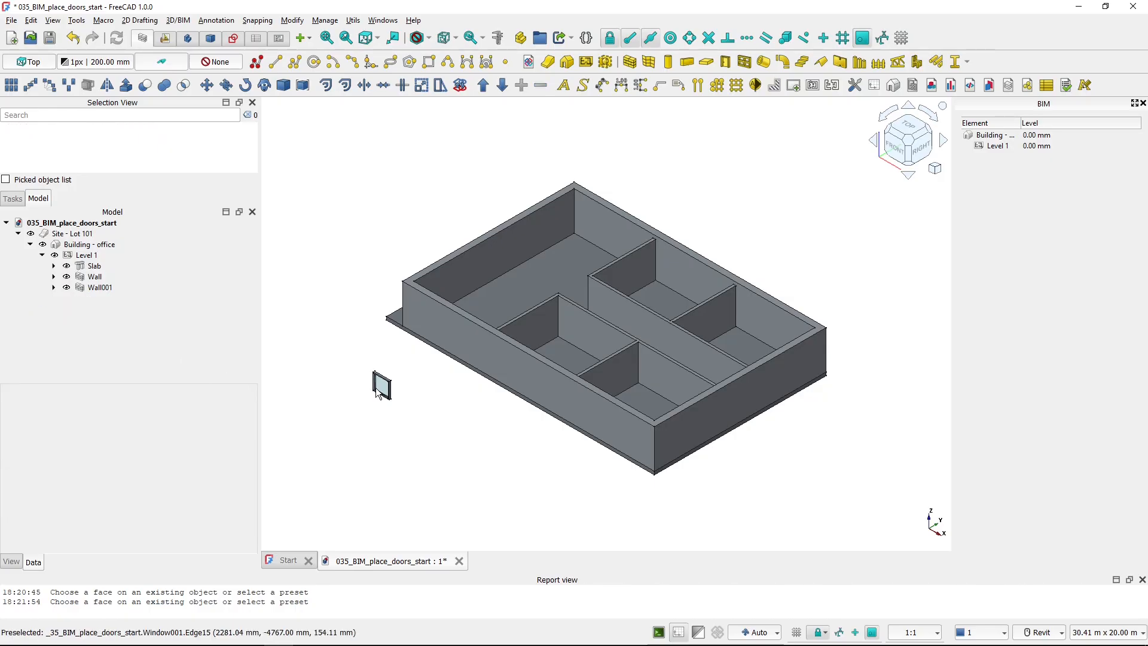
Delete the remaining test window outside the building and its leftover base sketch, Sketch003.
click(376, 389)
key(Delete)
click(52, 301)
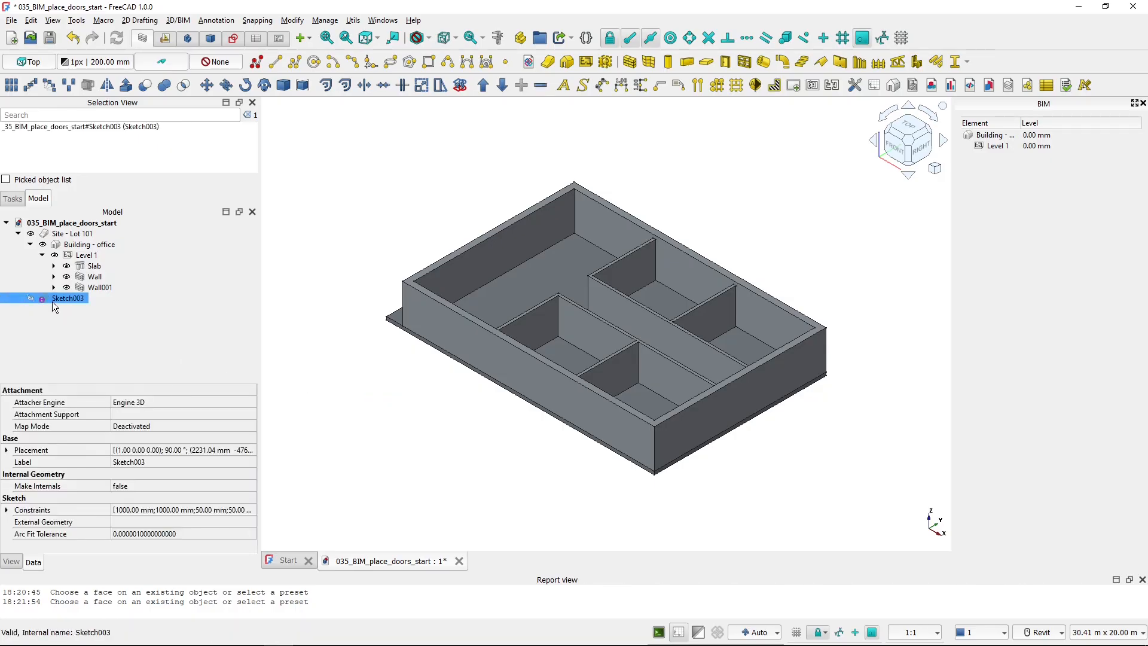
key(Delete)
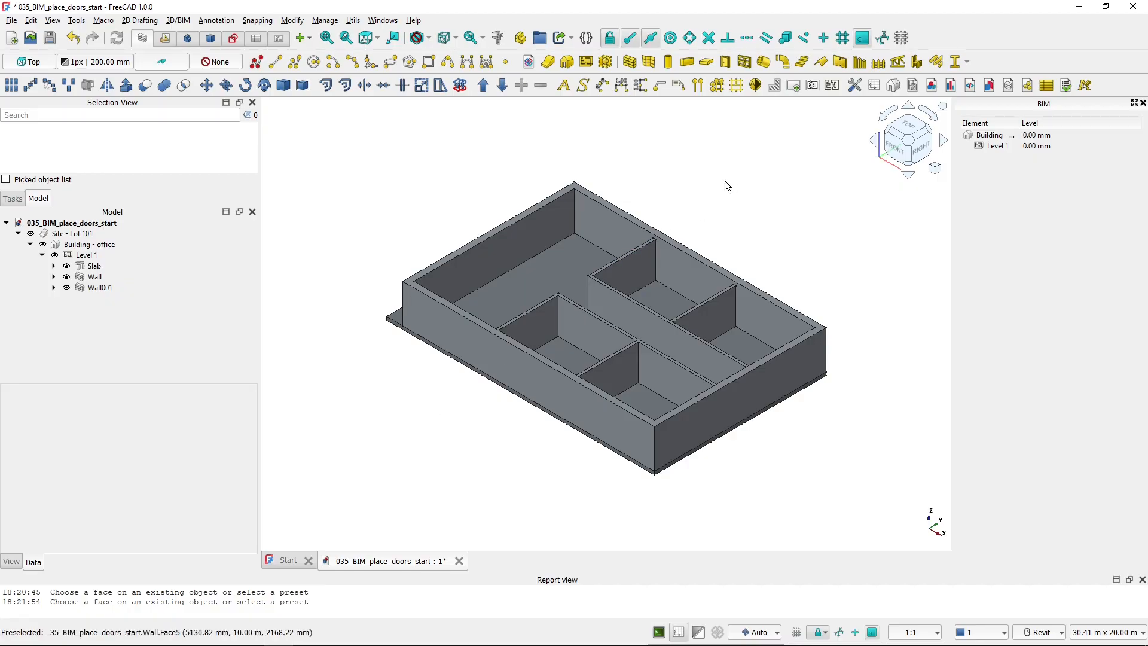
Start a new window, try the Open 1-pane preset, and choose the Open 2-pane preset.
click(744, 62)
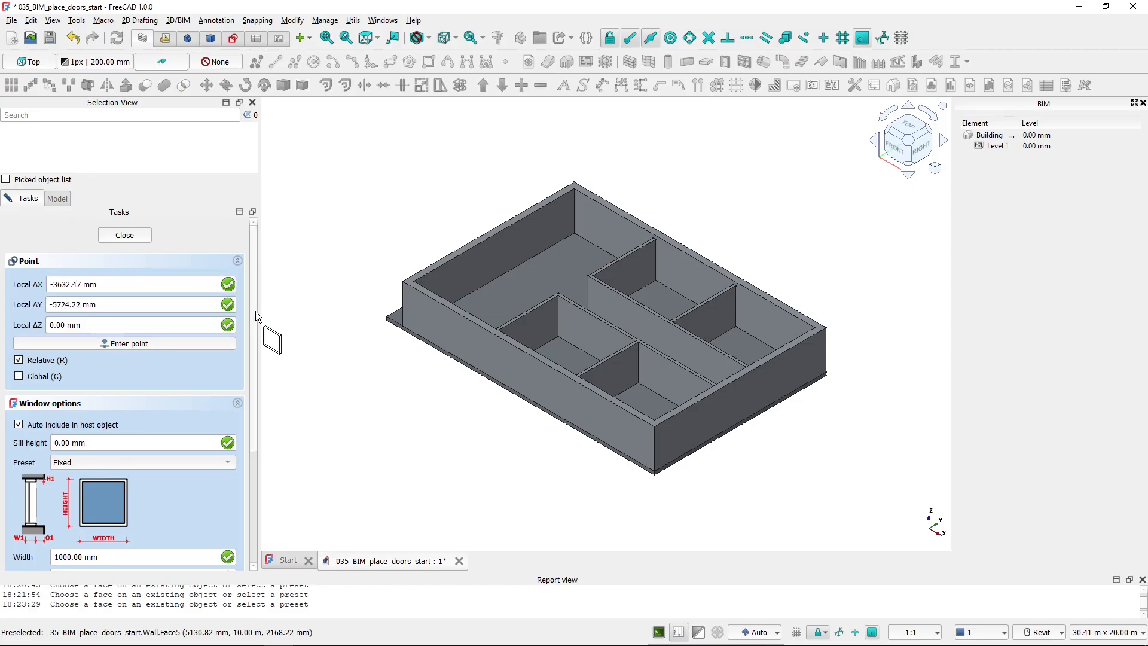
drag(255, 313, 258, 367)
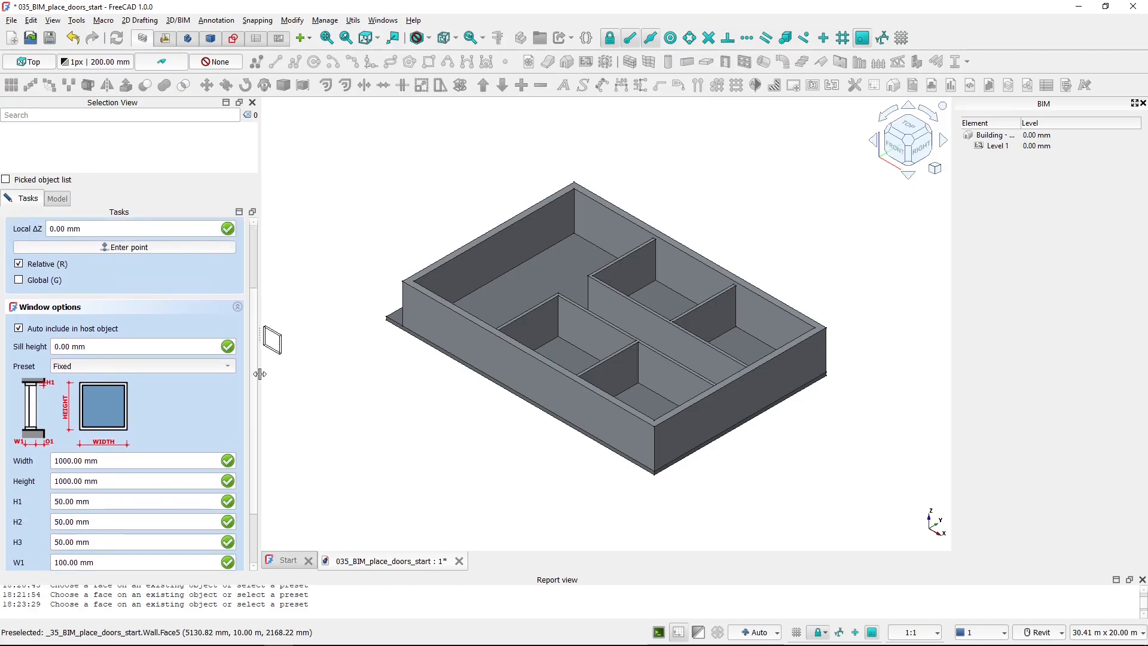
key(ctrl)
click(78, 367)
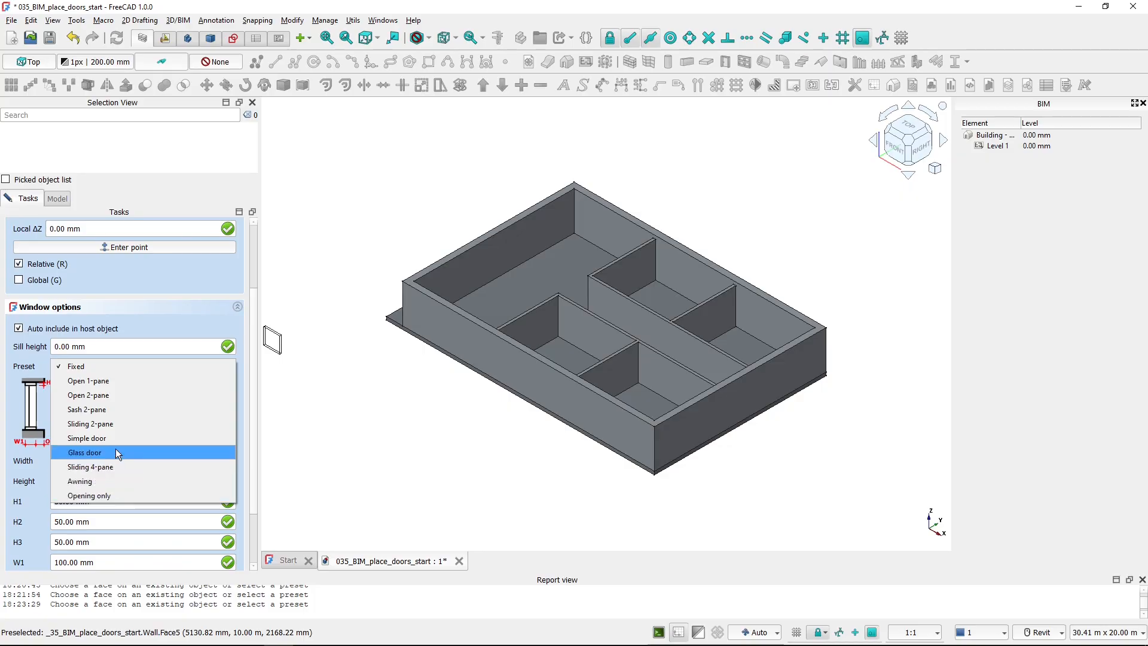
click(107, 384)
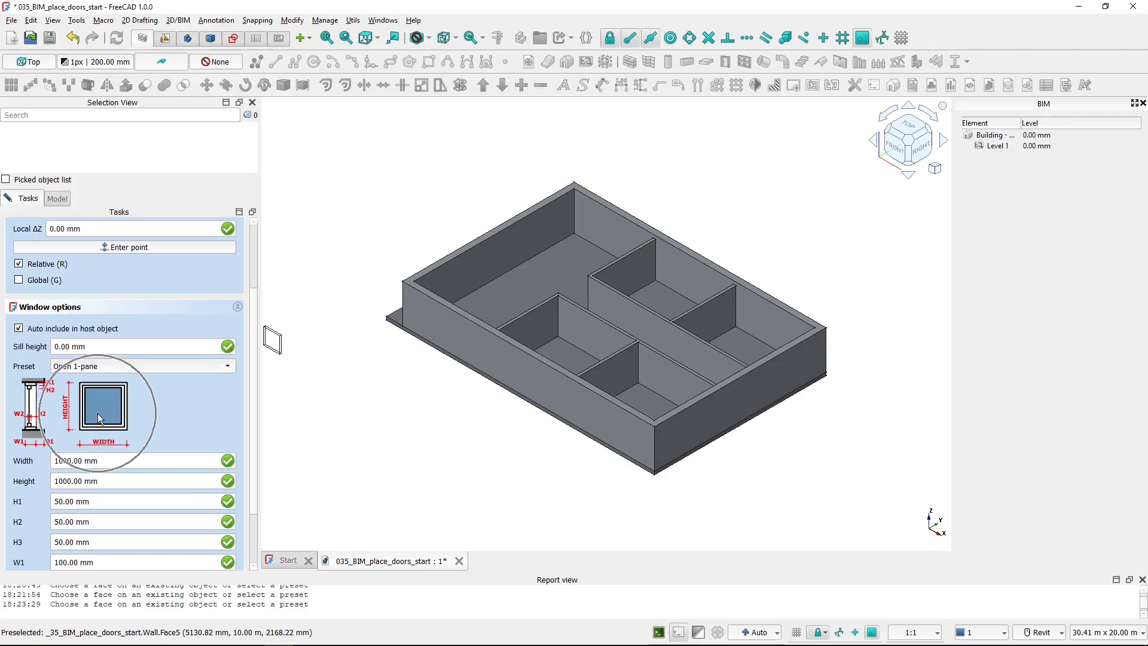
click(91, 368)
click(96, 384)
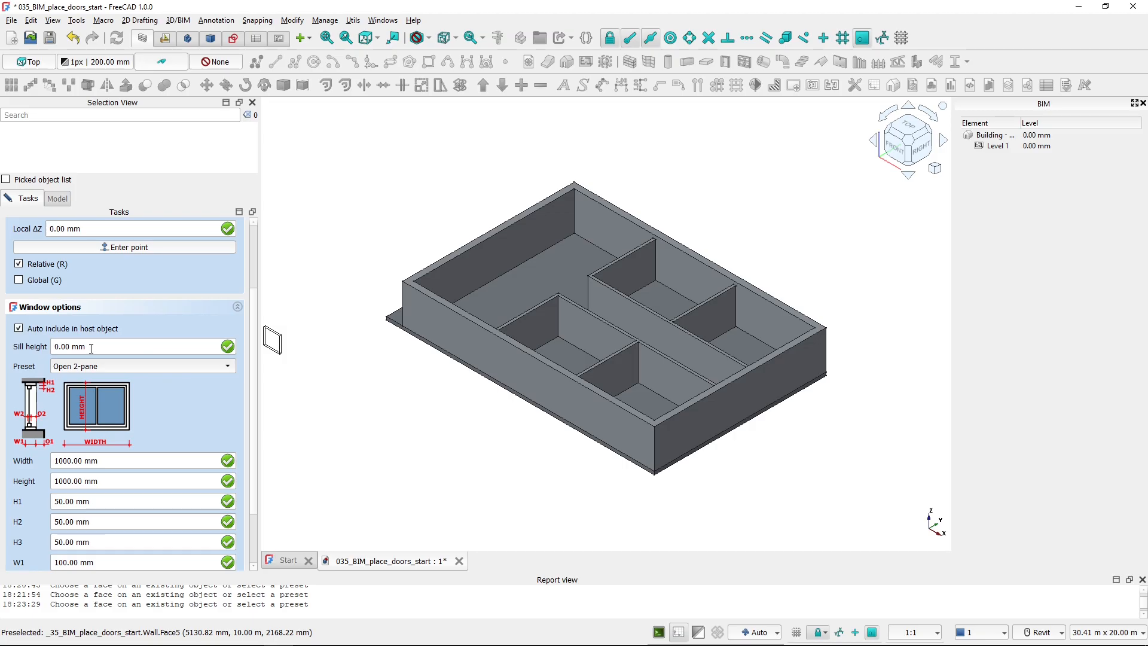
Switch to the floor plan in Foxit PDF Reader, check the window width dimension, and return to FreeCAD.
key(alt+Tab)
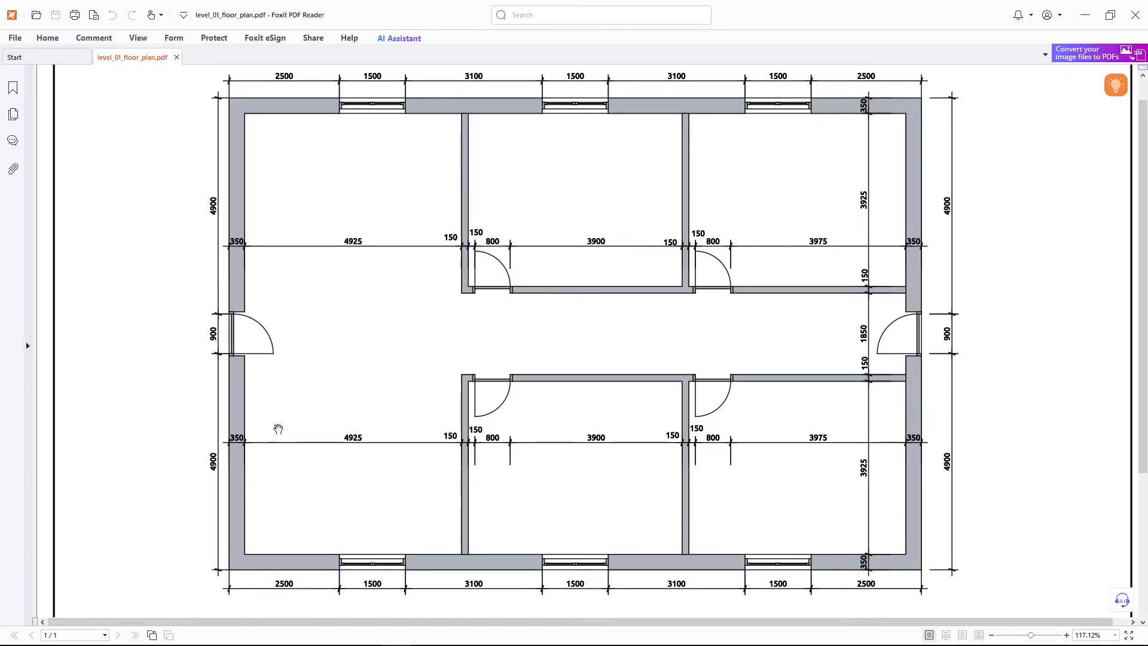
click(380, 594)
key(alt+Tab)
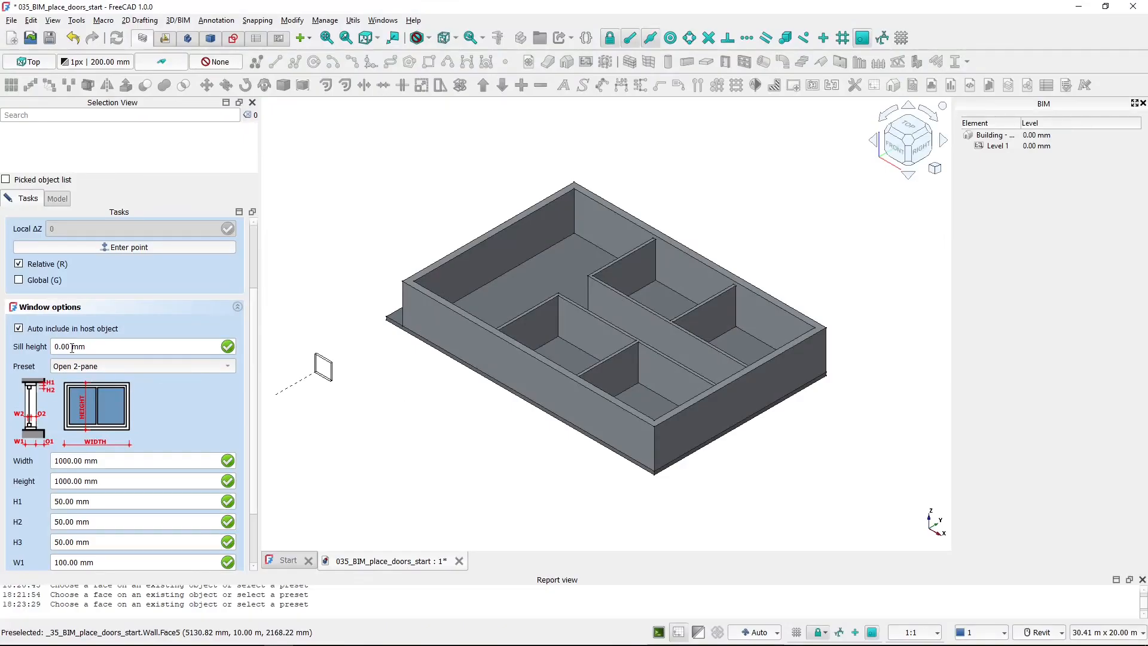
Set the new window's sill height to 900 mm, width to 1500 mm and height to 1400 mm.
click(72, 347)
text(900)
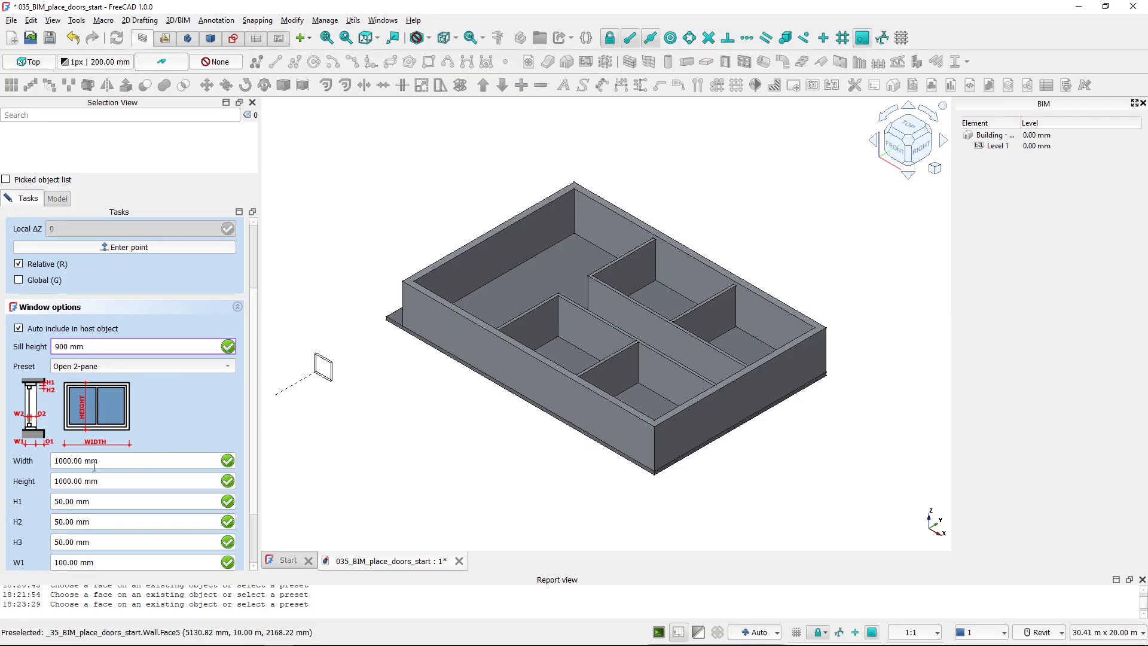
drag(84, 461, 30, 462)
text(1500)
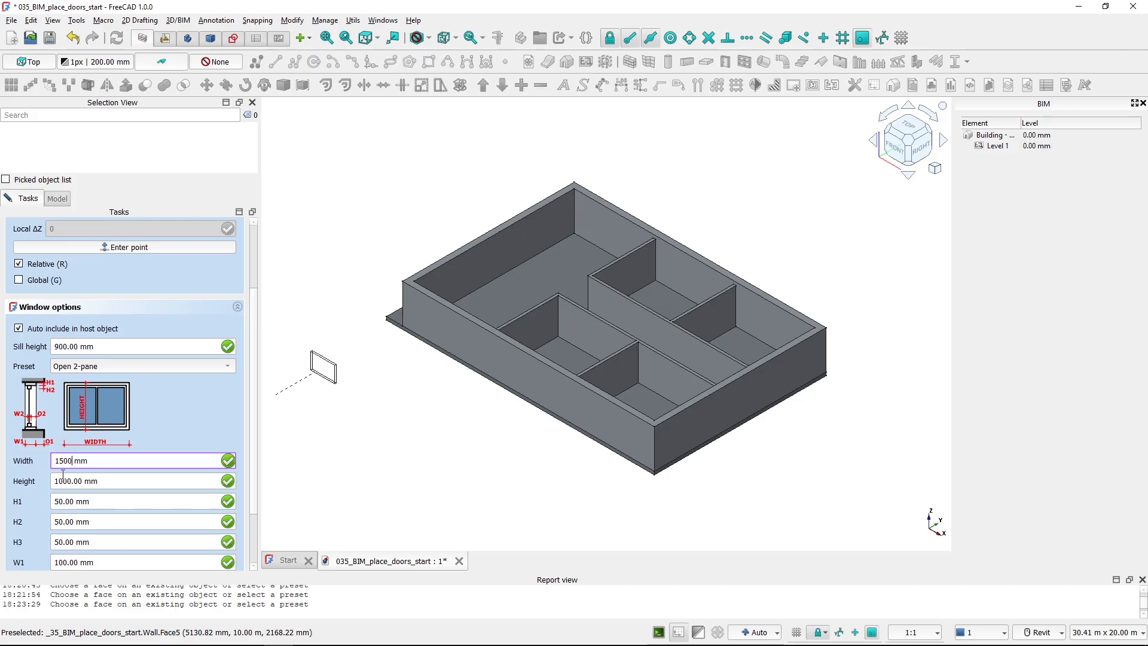
click(83, 481)
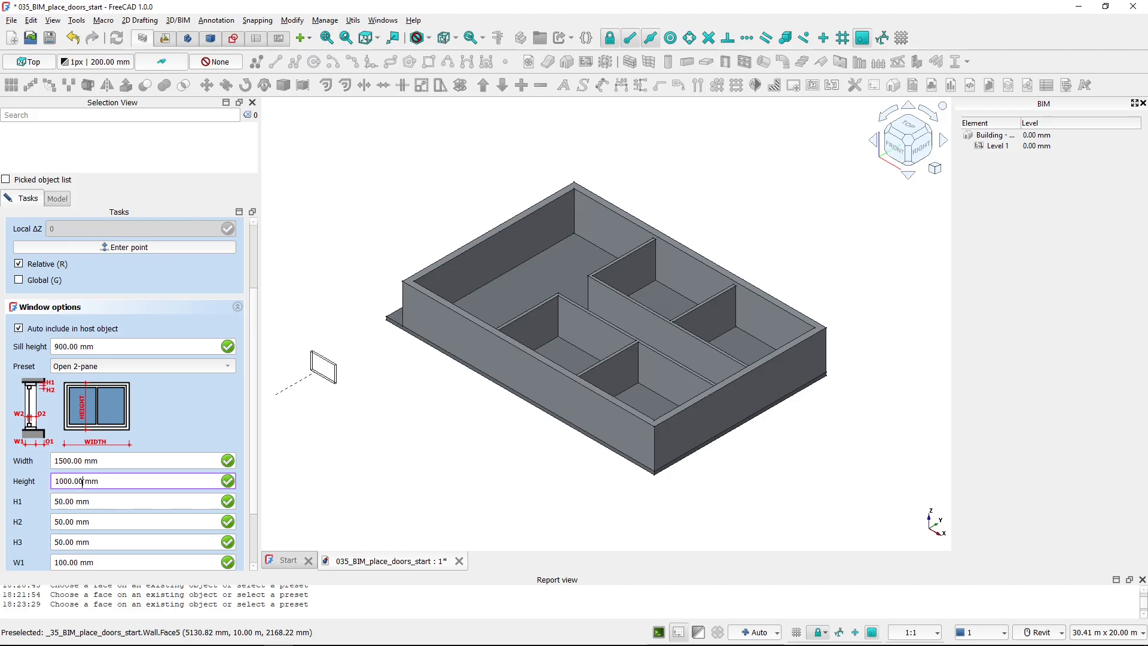
drag(80, 481, 12, 482)
text(14000)
key(BackSpace)
scroll(256, 409, down, 2)
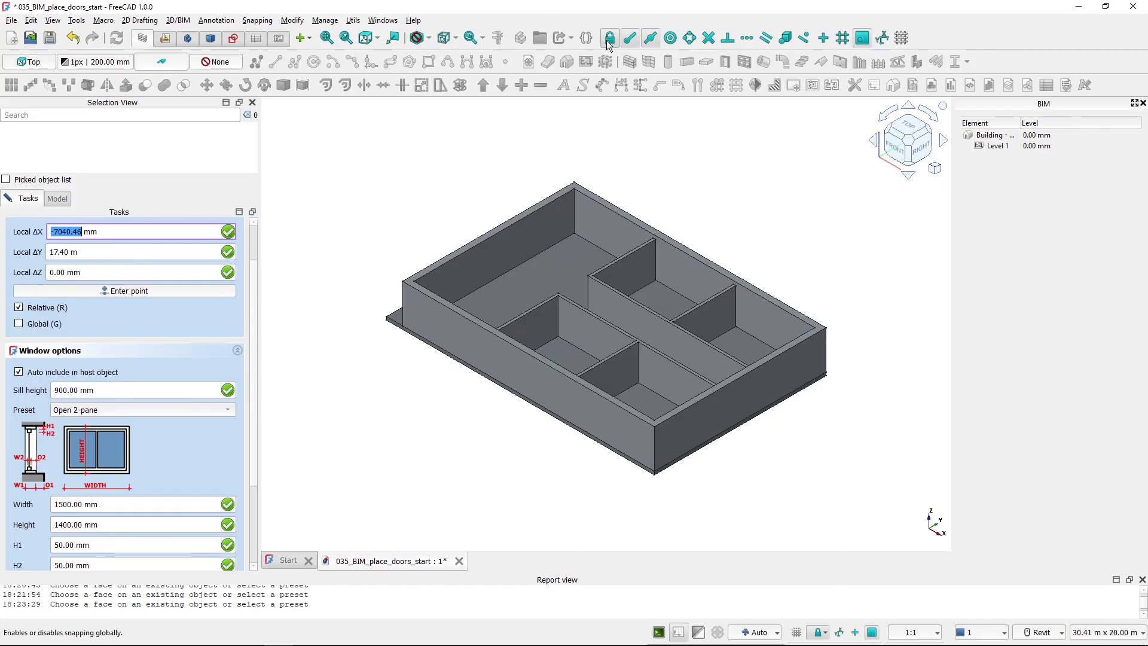
Set the window height to 1200 mm and place the window at the lower left corner of the front wall.
click(862, 38)
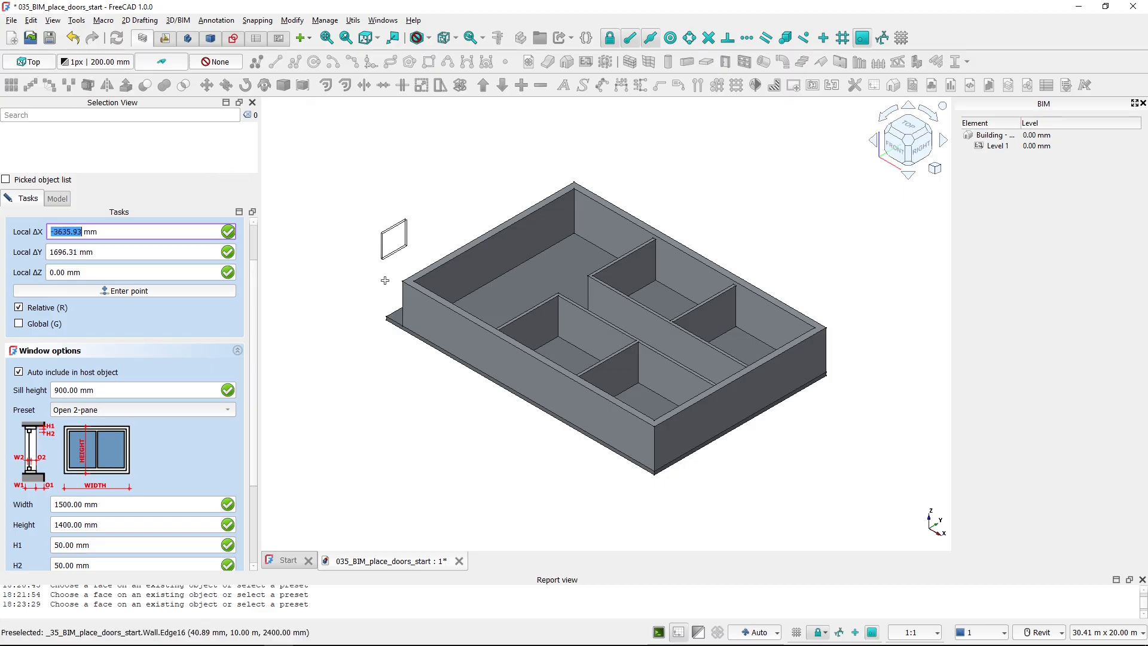
click(406, 328)
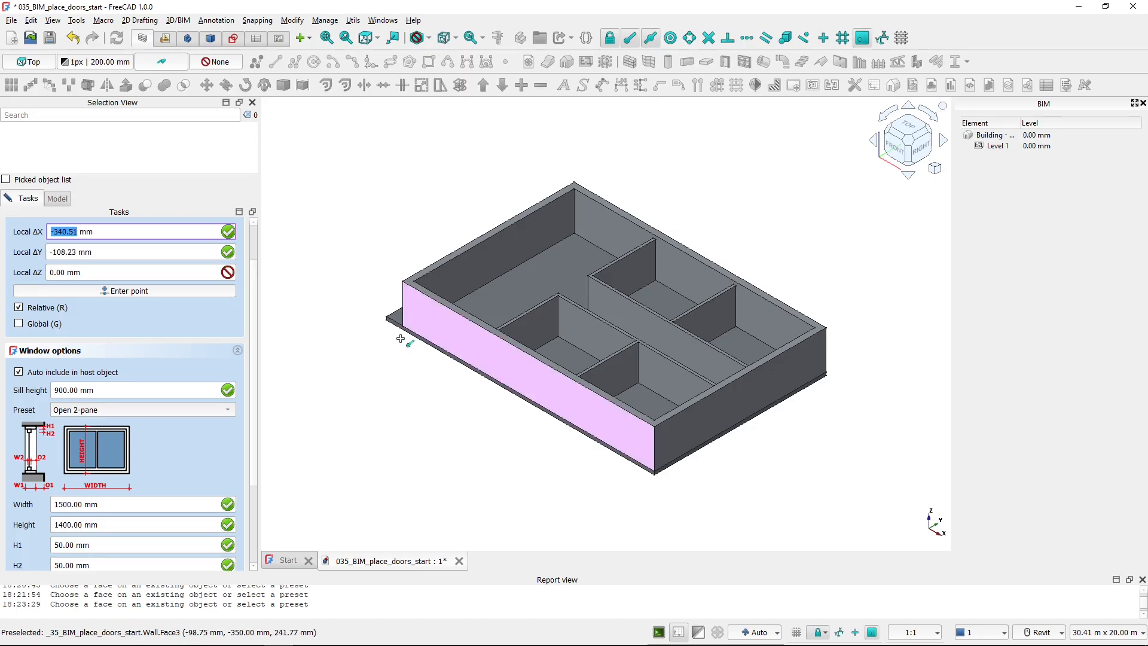
click(62, 526)
key(BackSpace)
text(2)
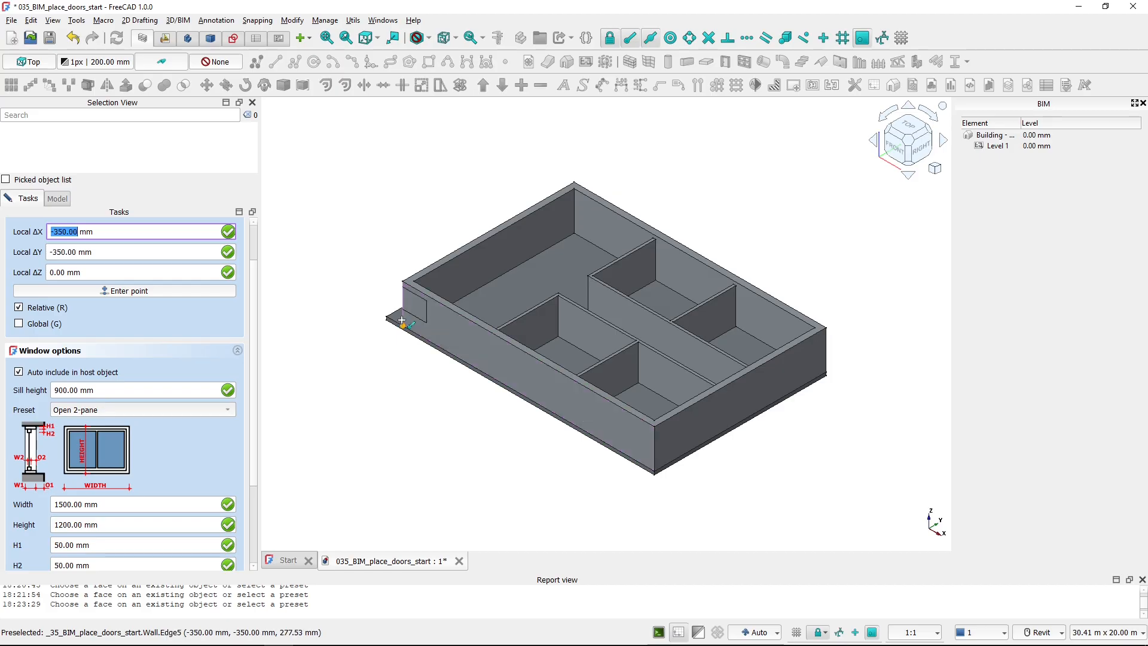
scroll(402, 323, up, 5)
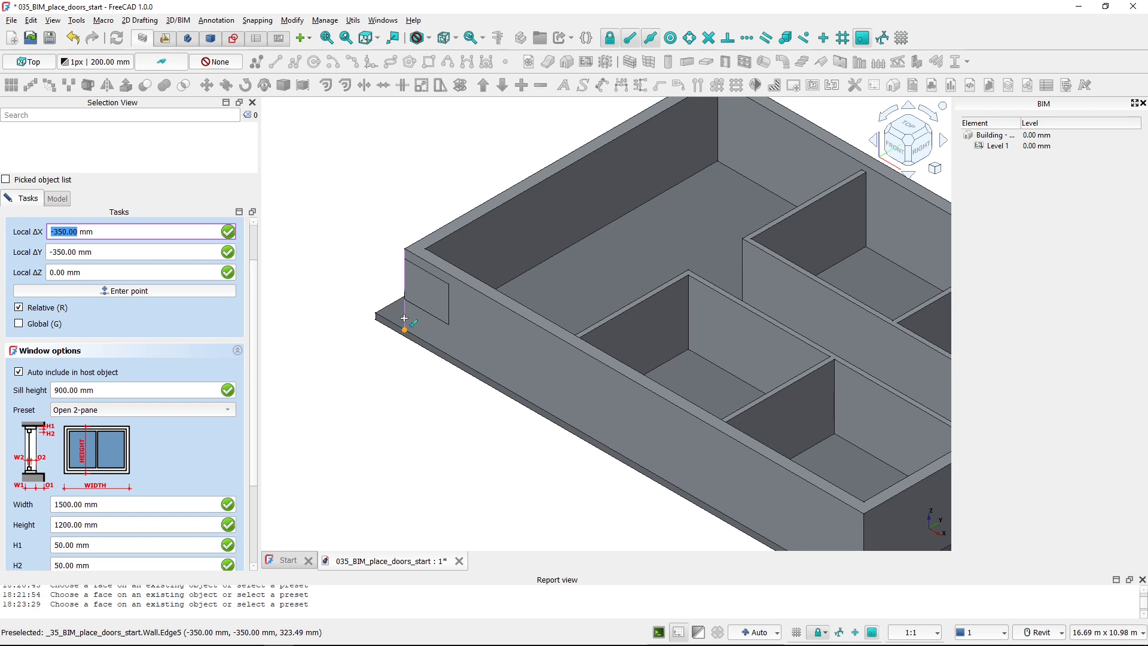
click(405, 319)
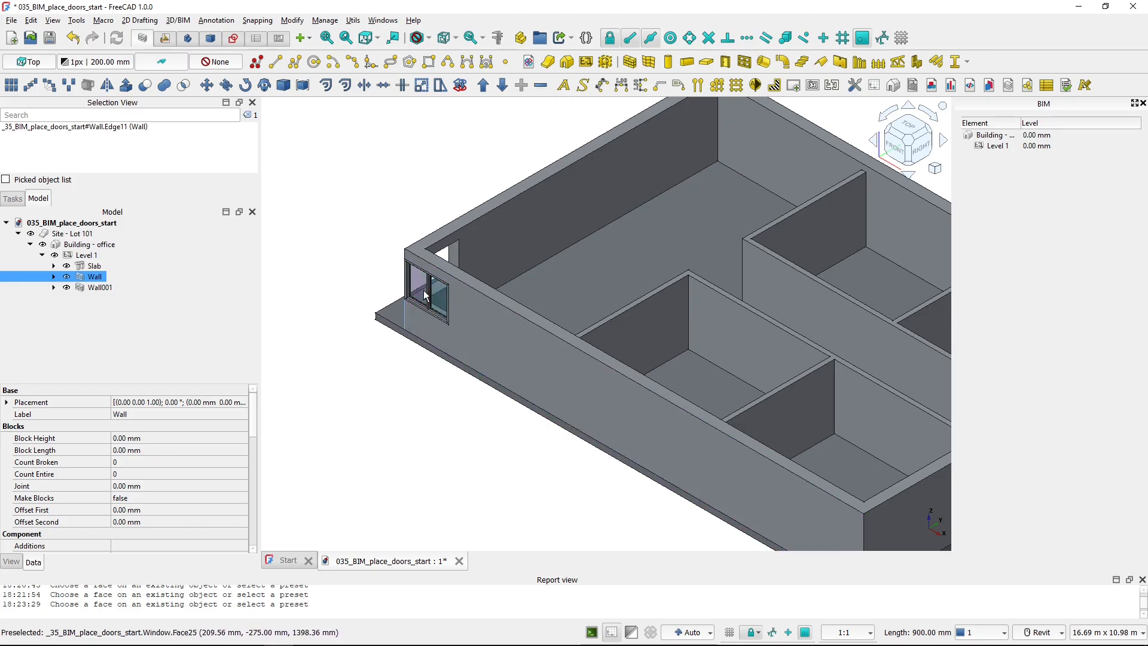
Move the placed window 2500 mm along the X axis from the front wall's corner, working in the top view.
key(ctrl)
key(ctrl)
click(429, 297)
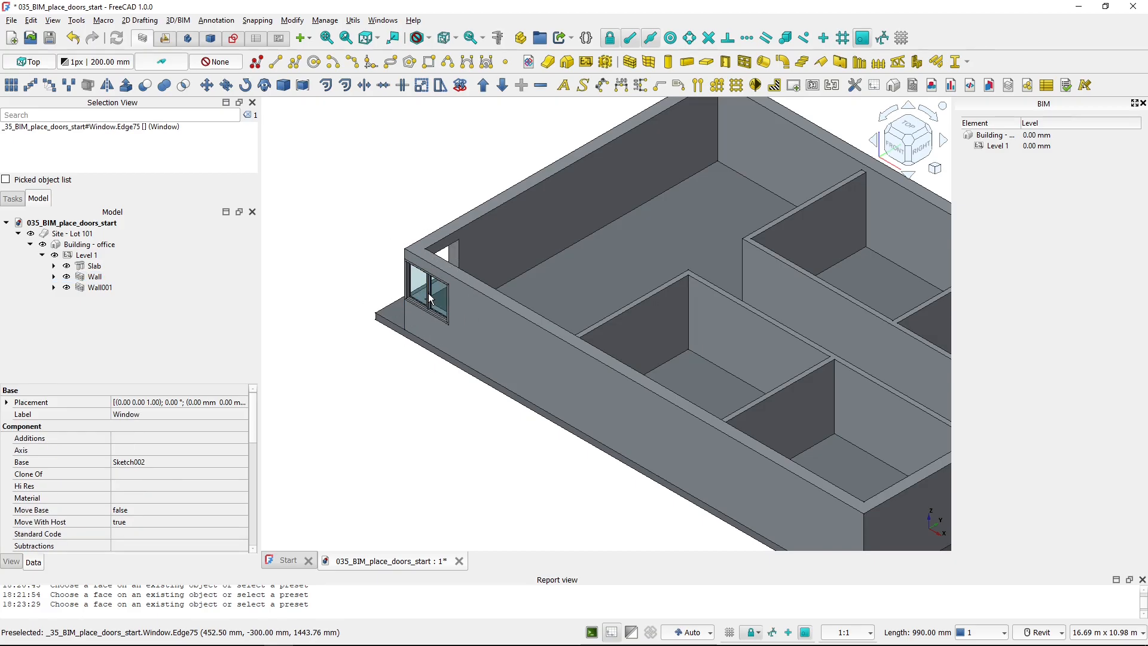
key(ctrl)
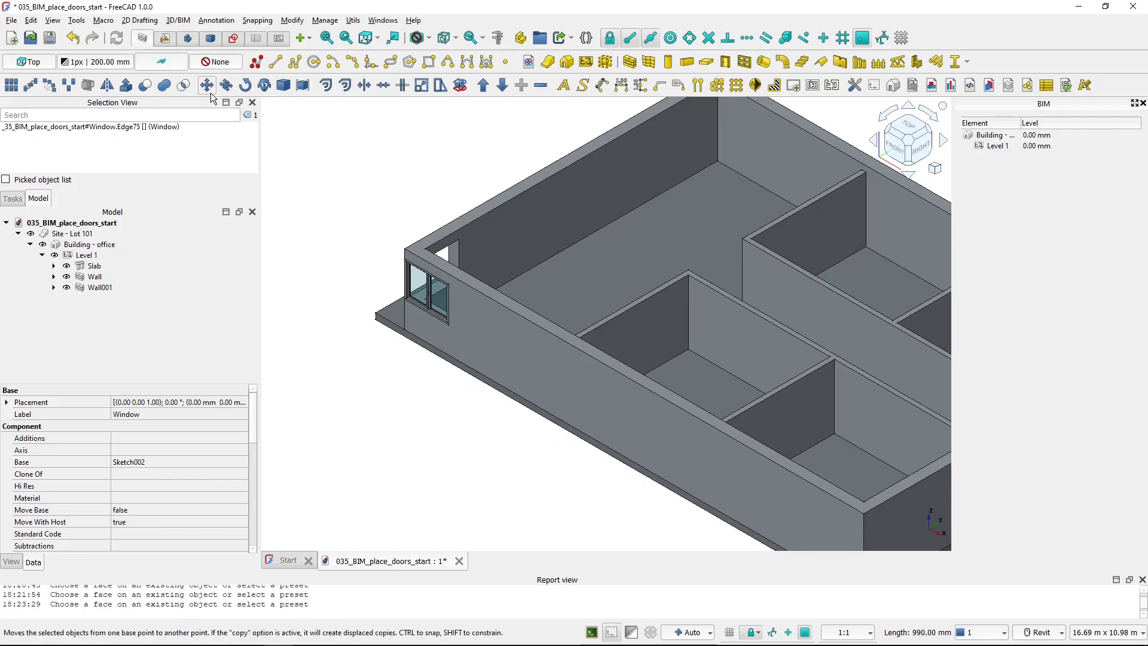
click(209, 90)
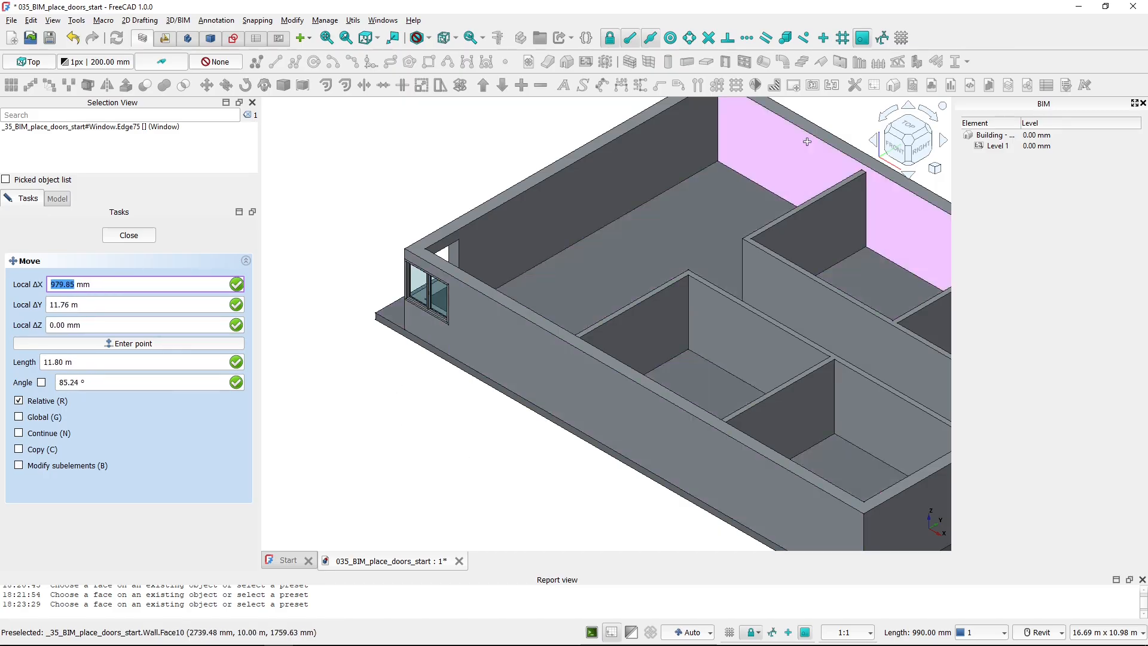
click(910, 127)
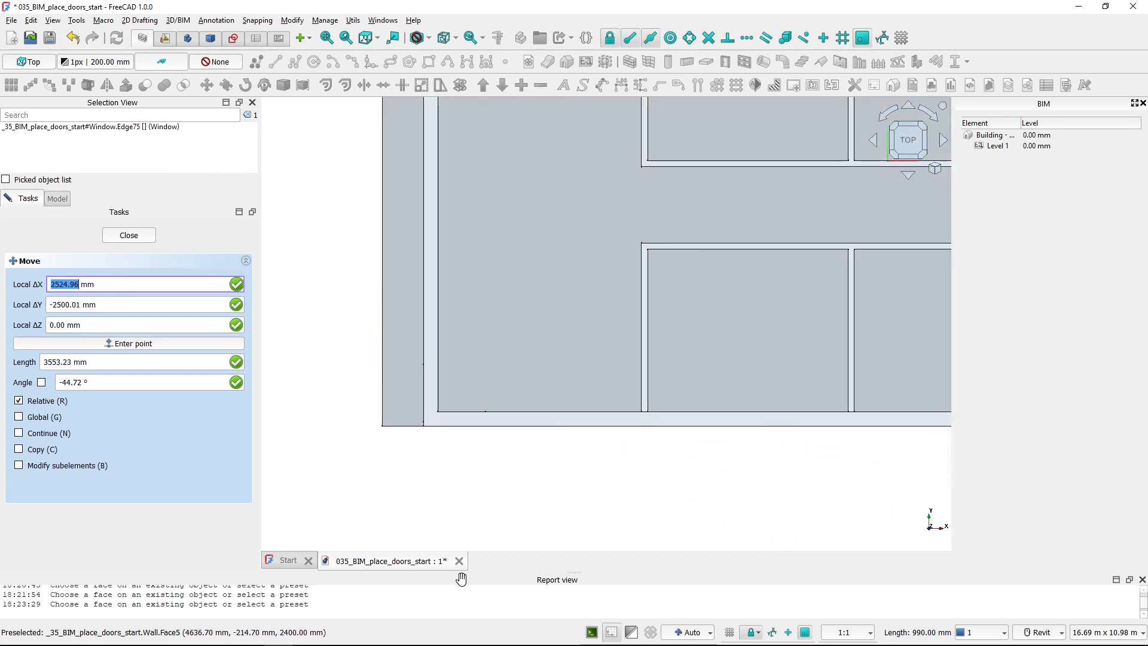
click(402, 497)
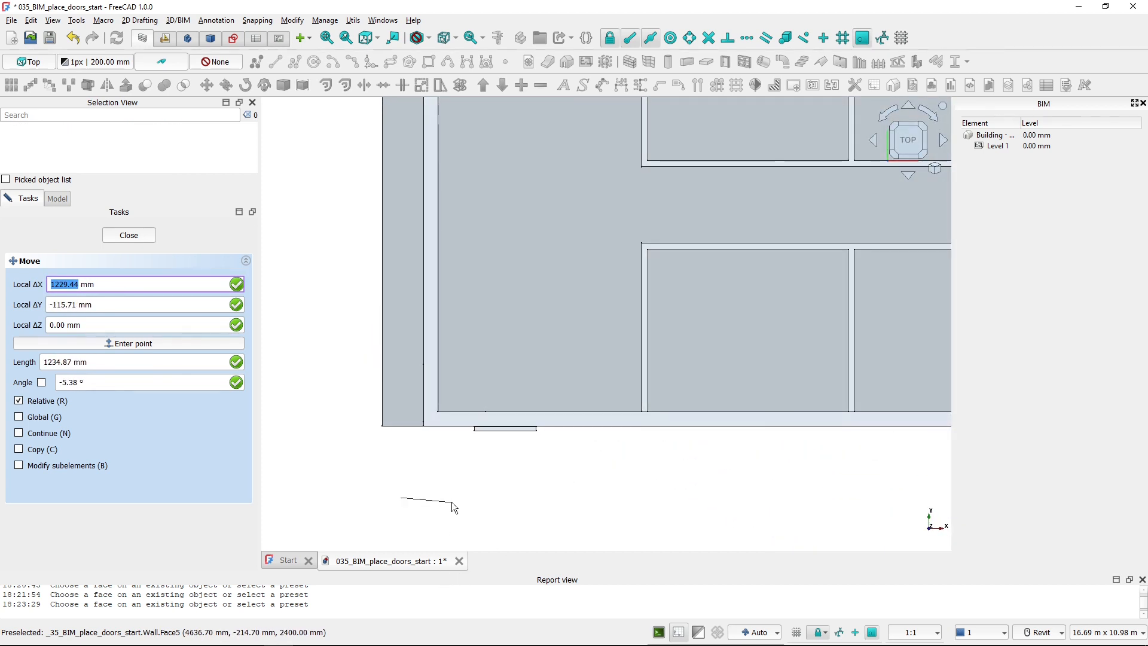
key(x)
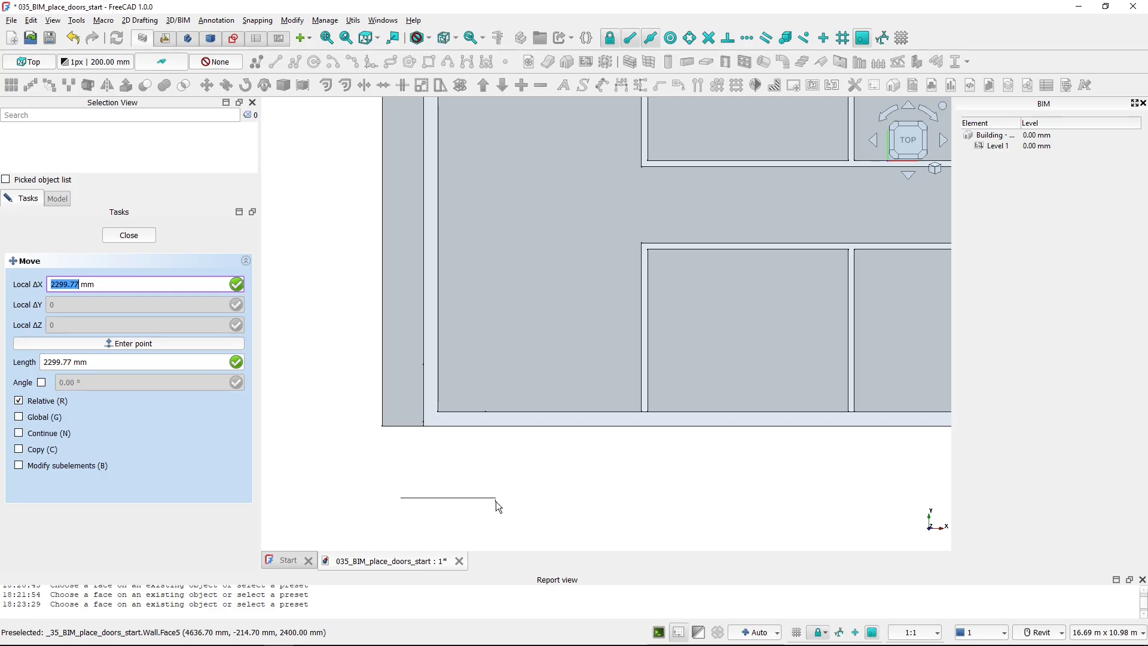
text(2500)
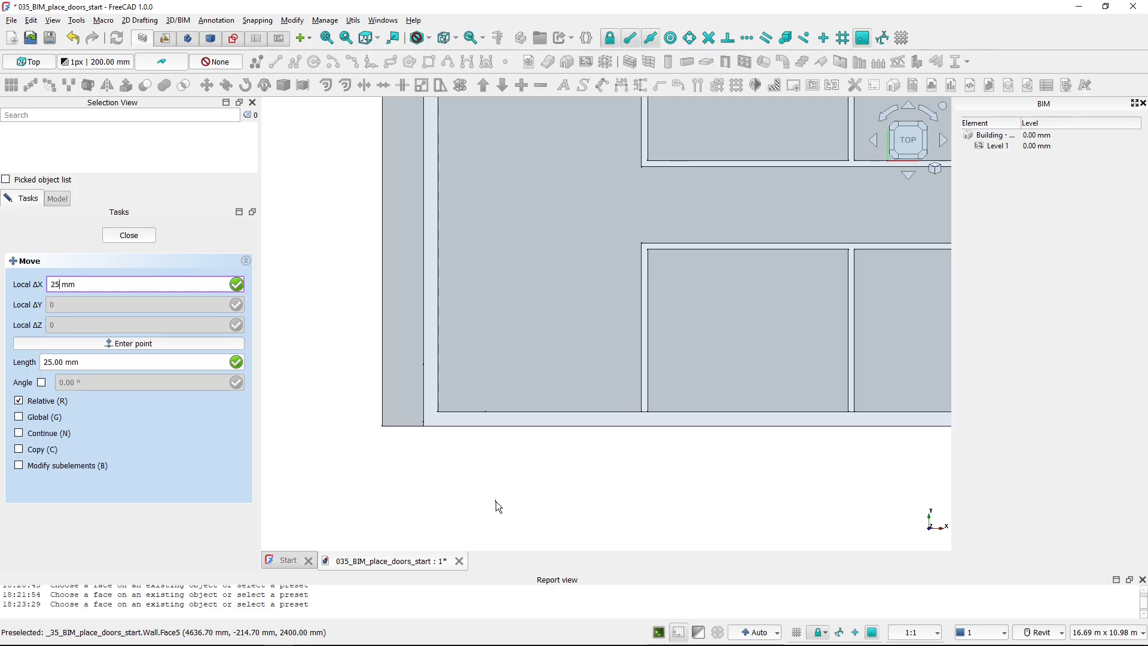
key(Return)
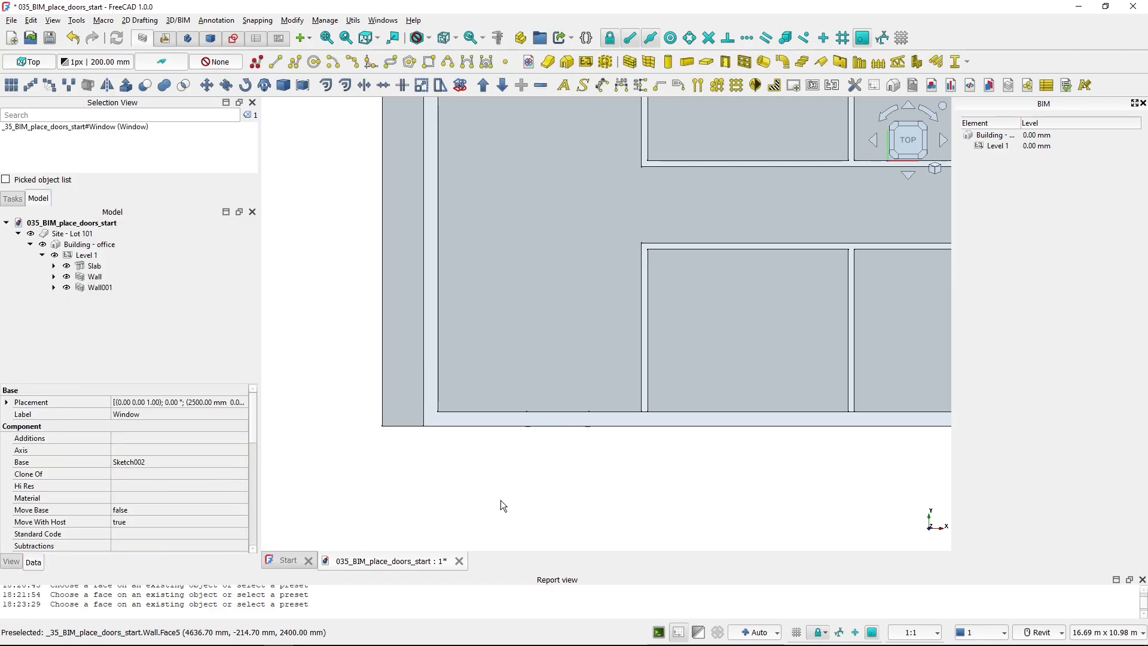
Place a second window with the same Open 2-pane settings at the midpoint of the front wall's bottom edge.
shift+middle_drag(519, 502, 421, 371)
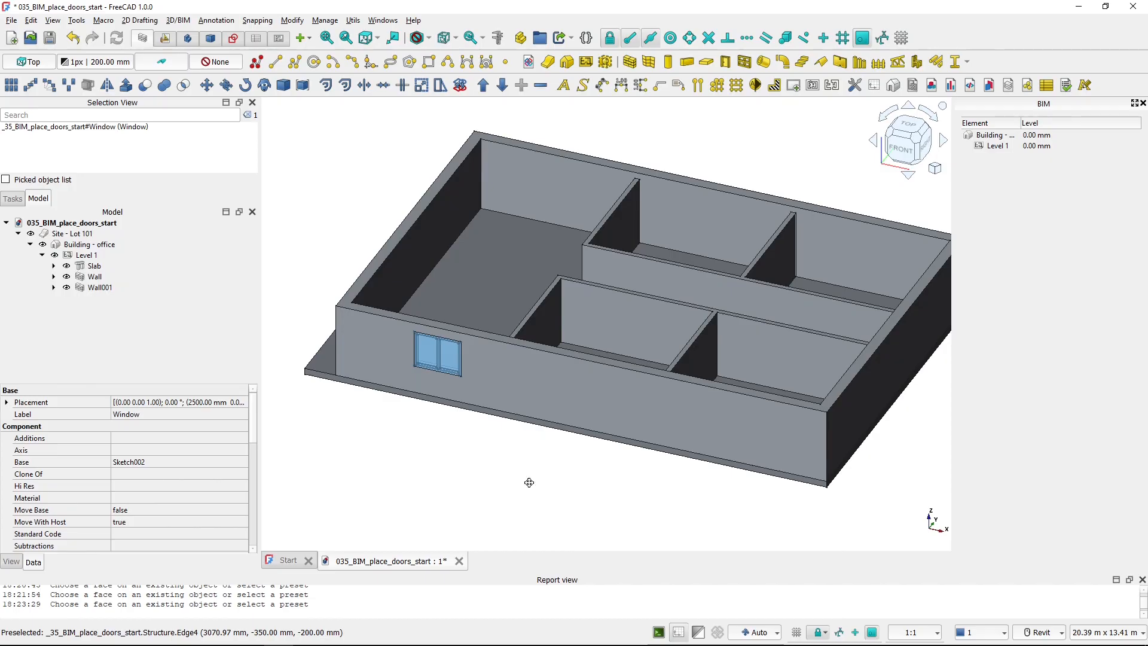
middle_drag(529, 482, 504, 473)
key(alt+Tab)
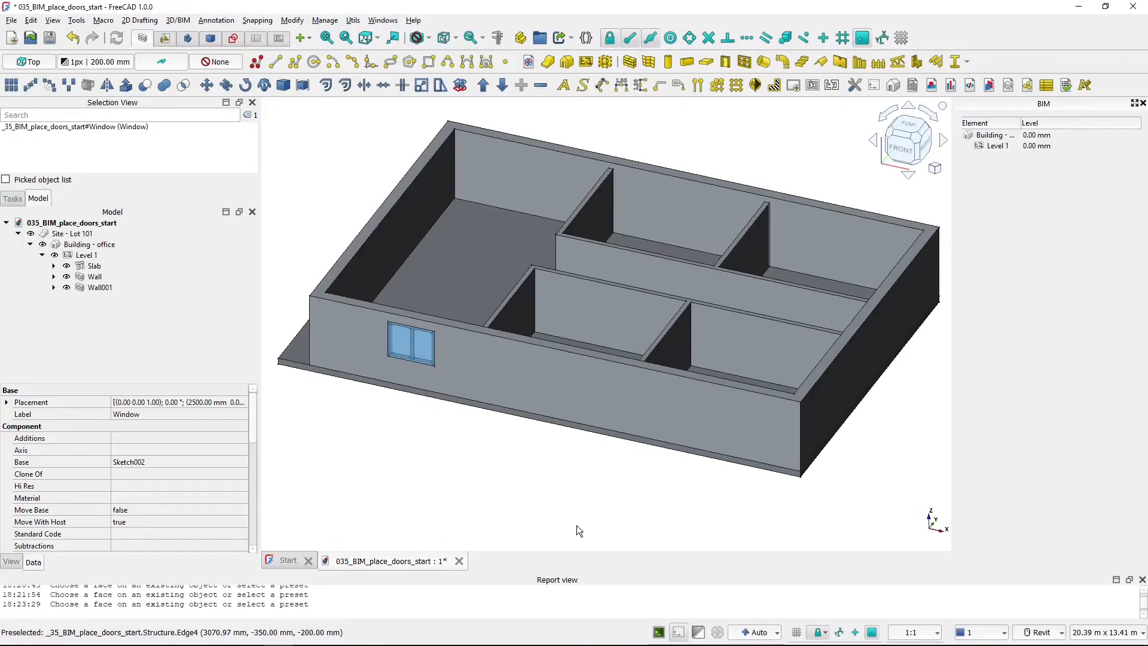
click(395, 449)
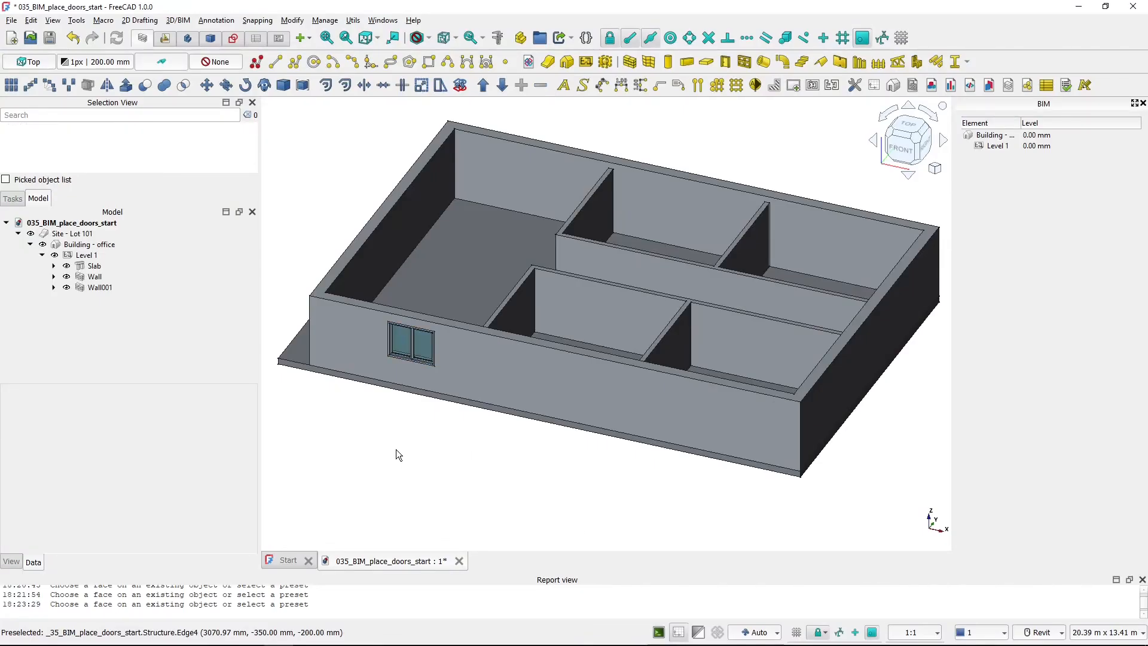
click(743, 64)
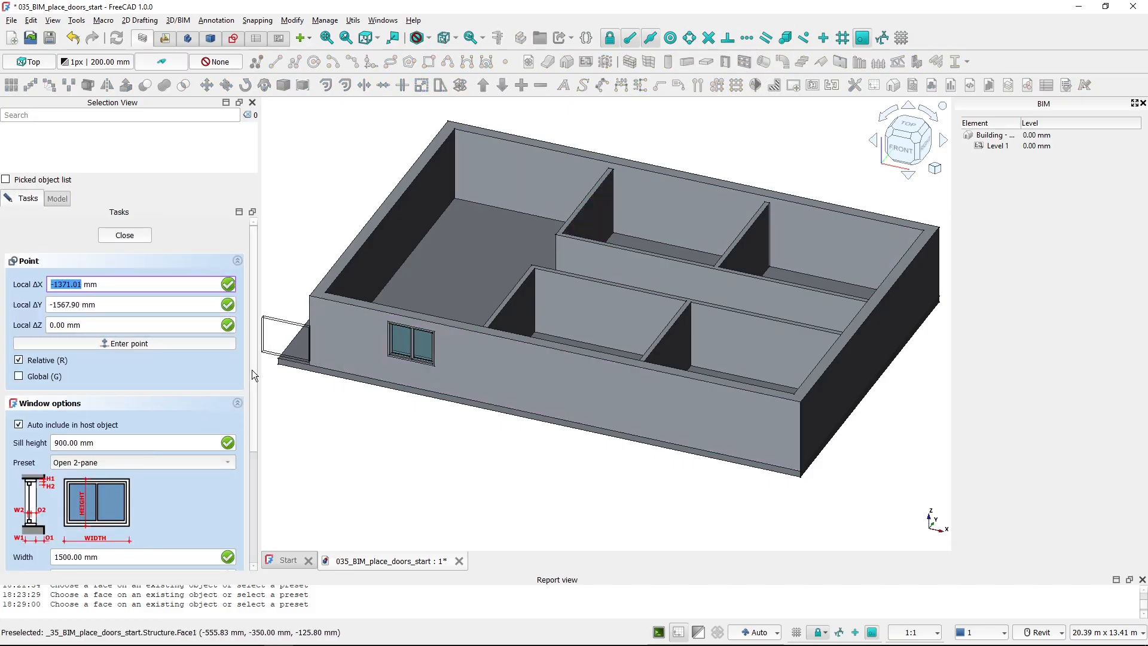
scroll(255, 407, down, 3)
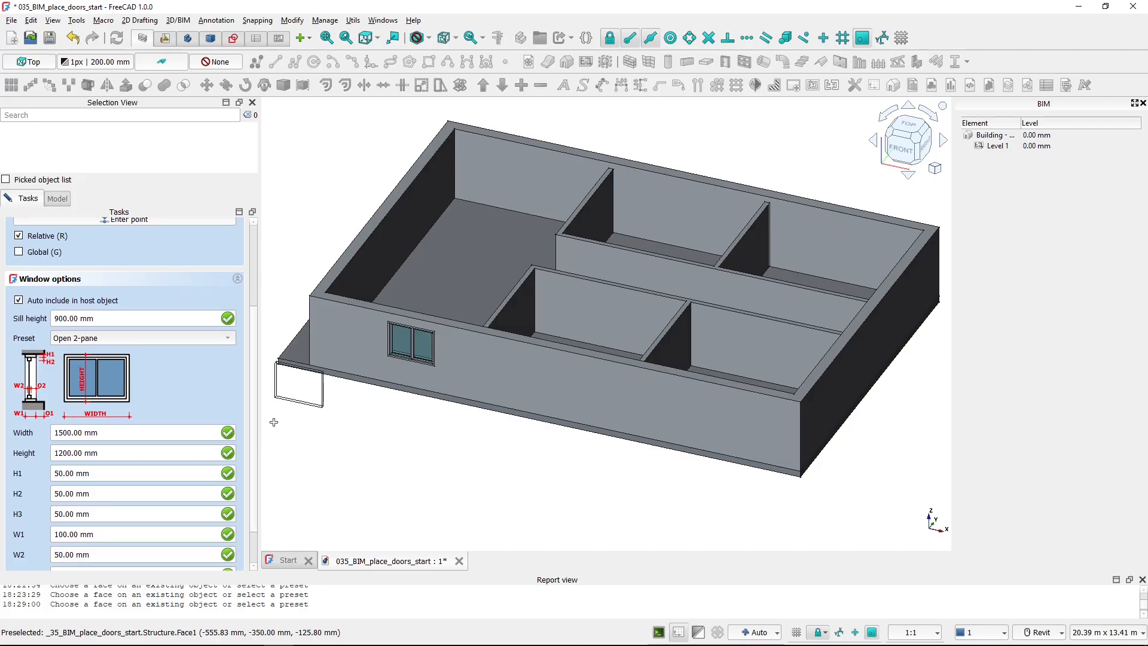
scroll(252, 423, up, 3)
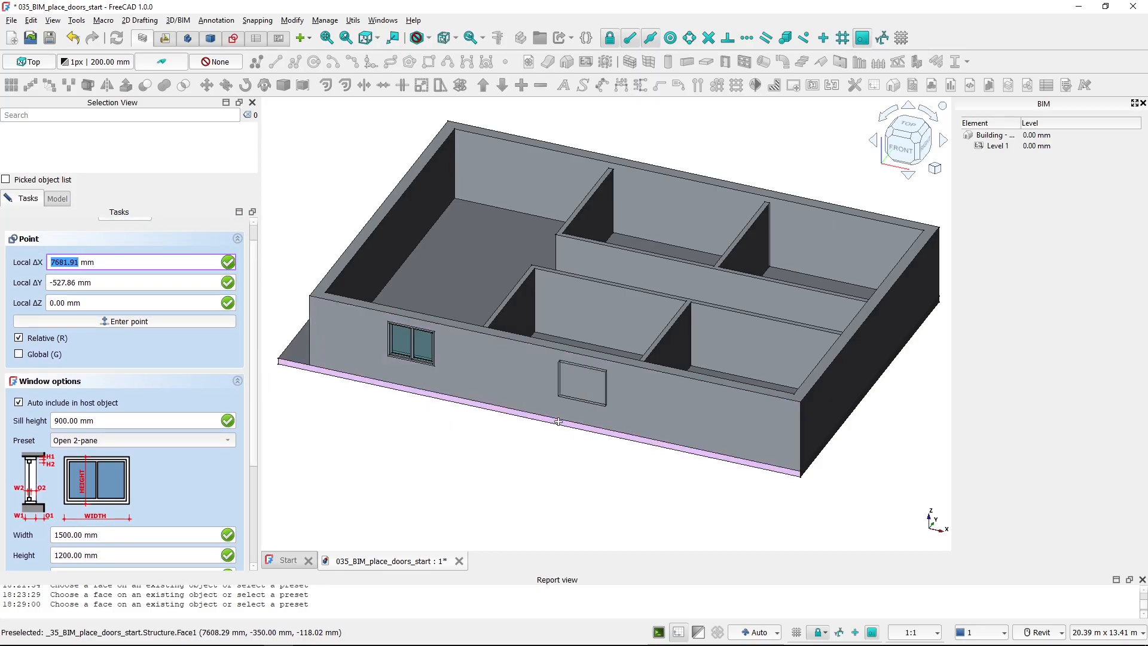
click(650, 39)
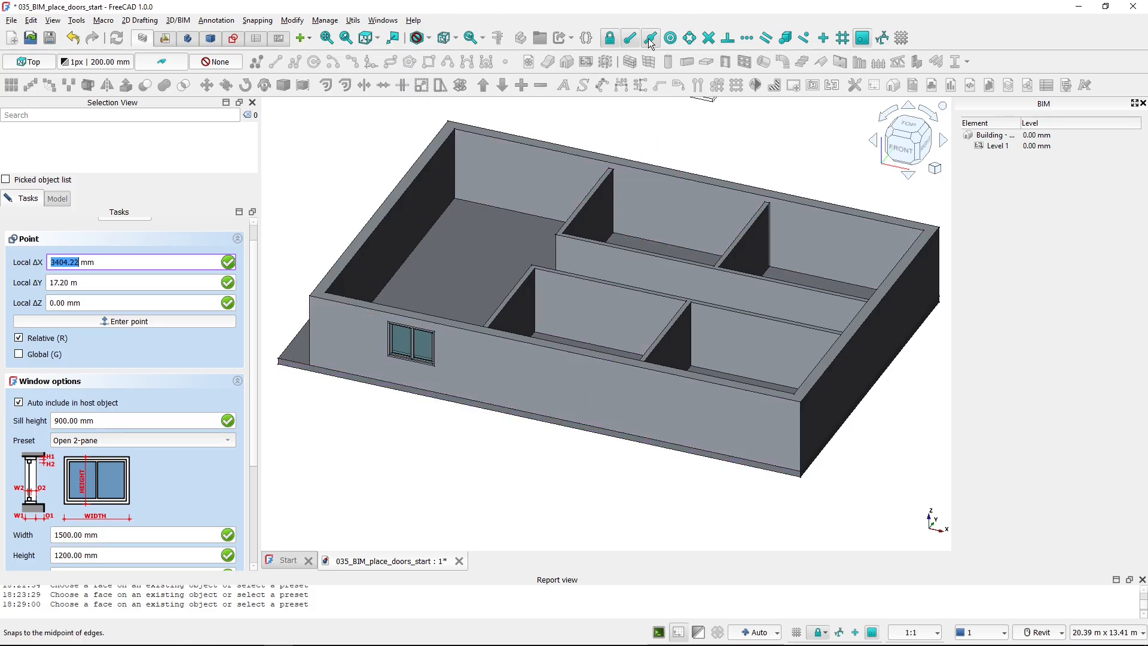
click(559, 420)
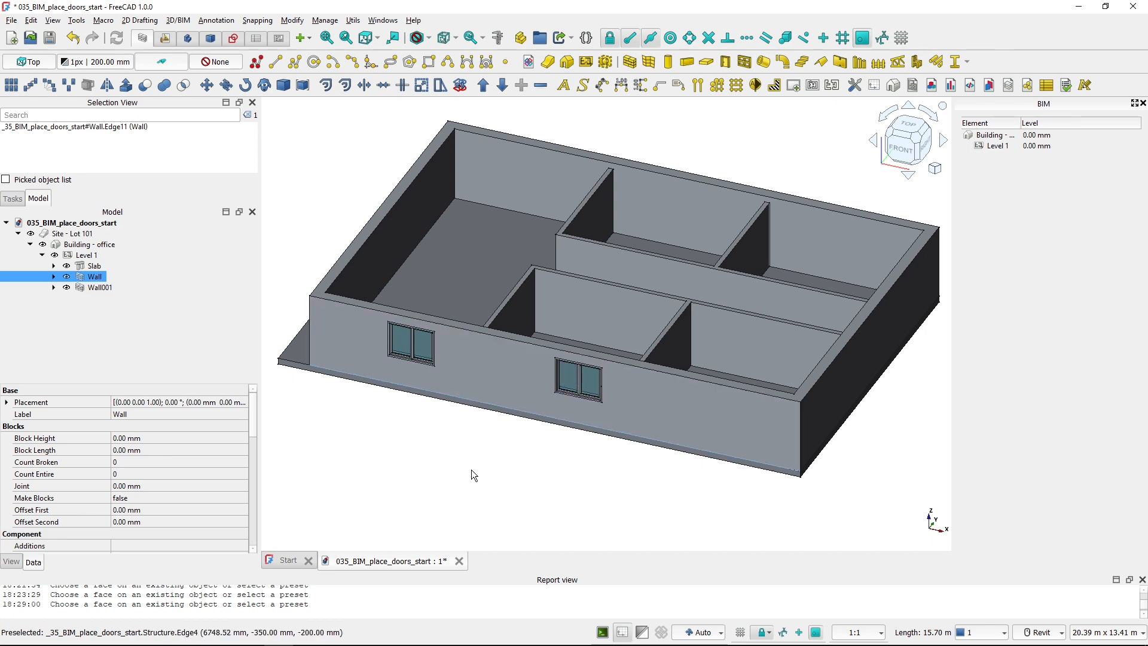
Check the floor plan in Foxit PDF Reader, return to FreeCAD, and move the second window -750 mm along the X axis.
key(alt+Tab)
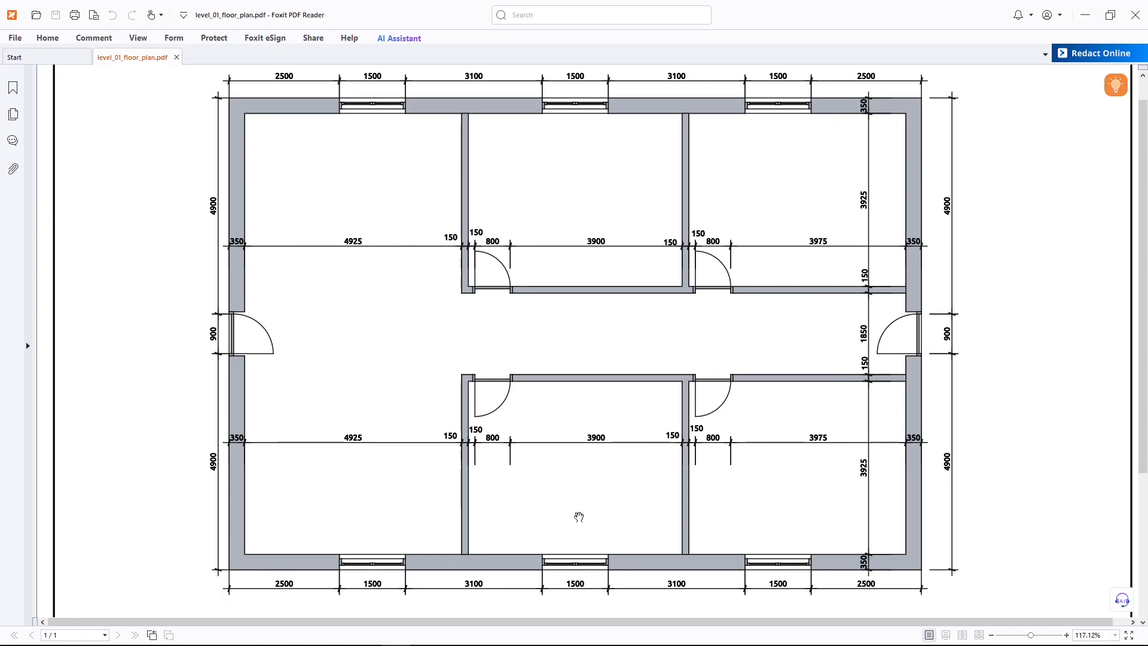
key(alt+Tab)
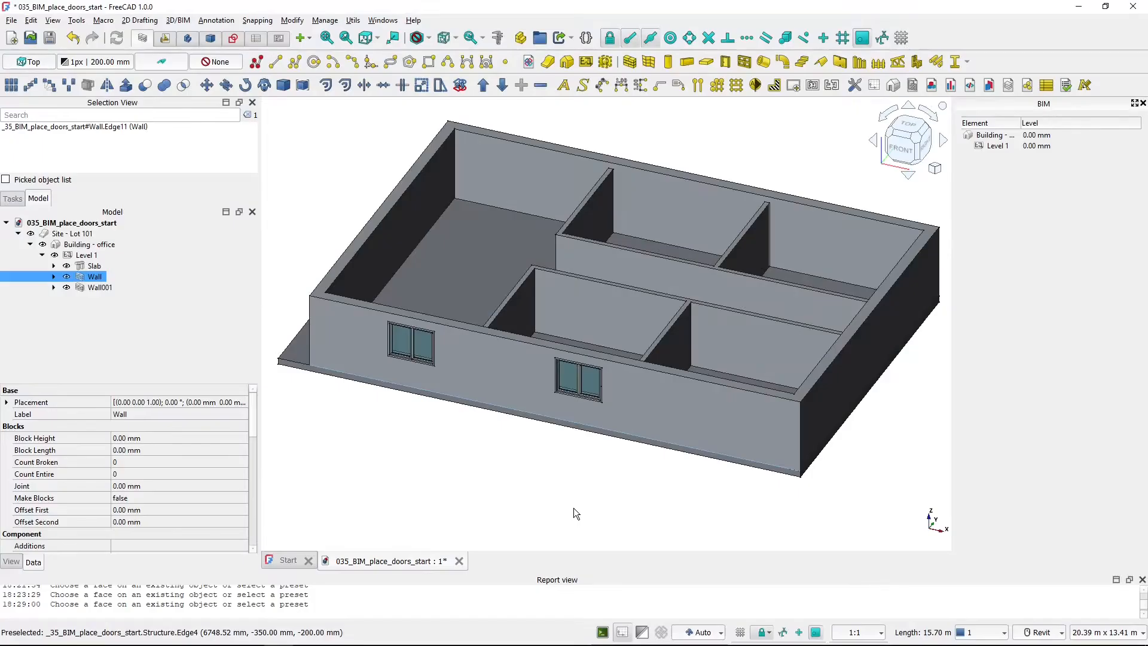
click(580, 383)
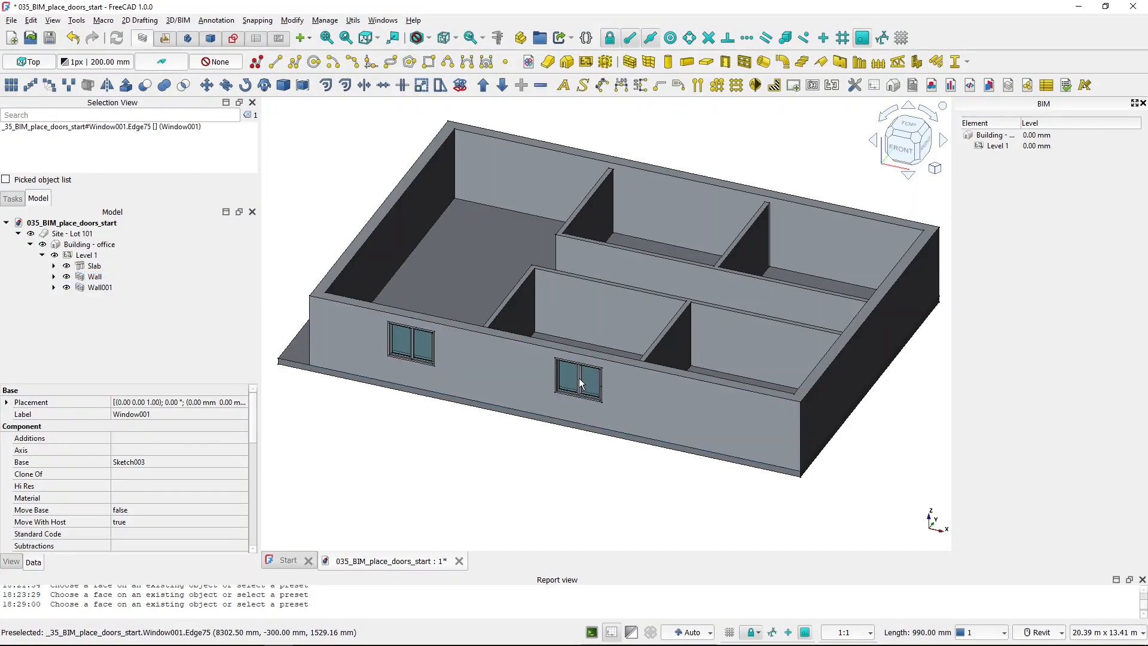
click(206, 86)
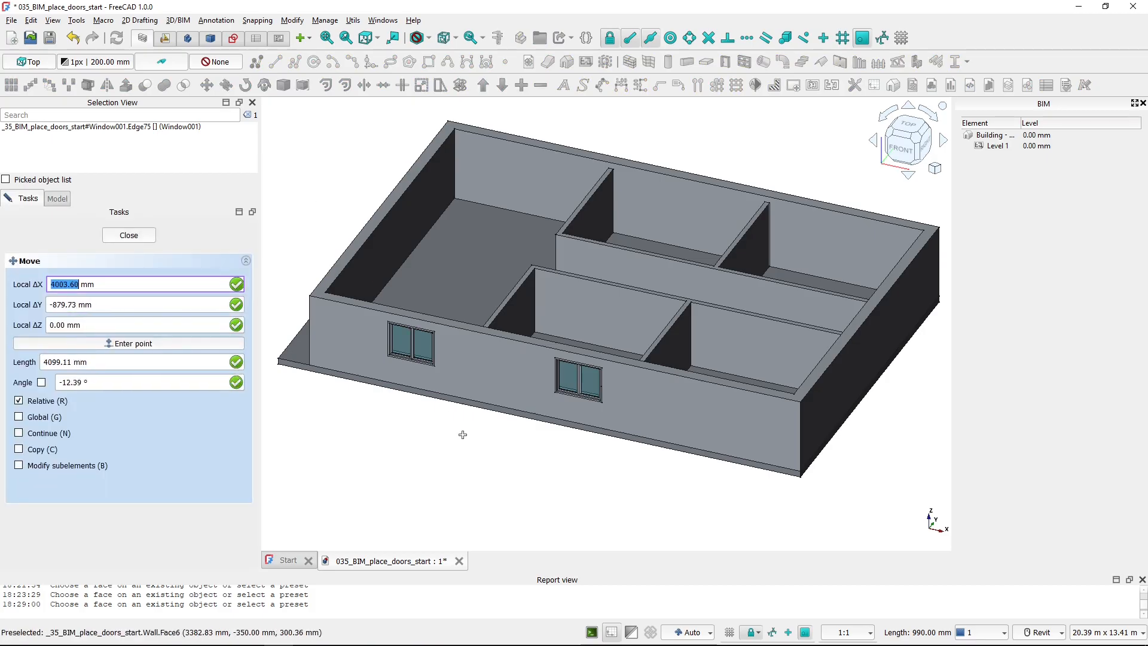
click(552, 505)
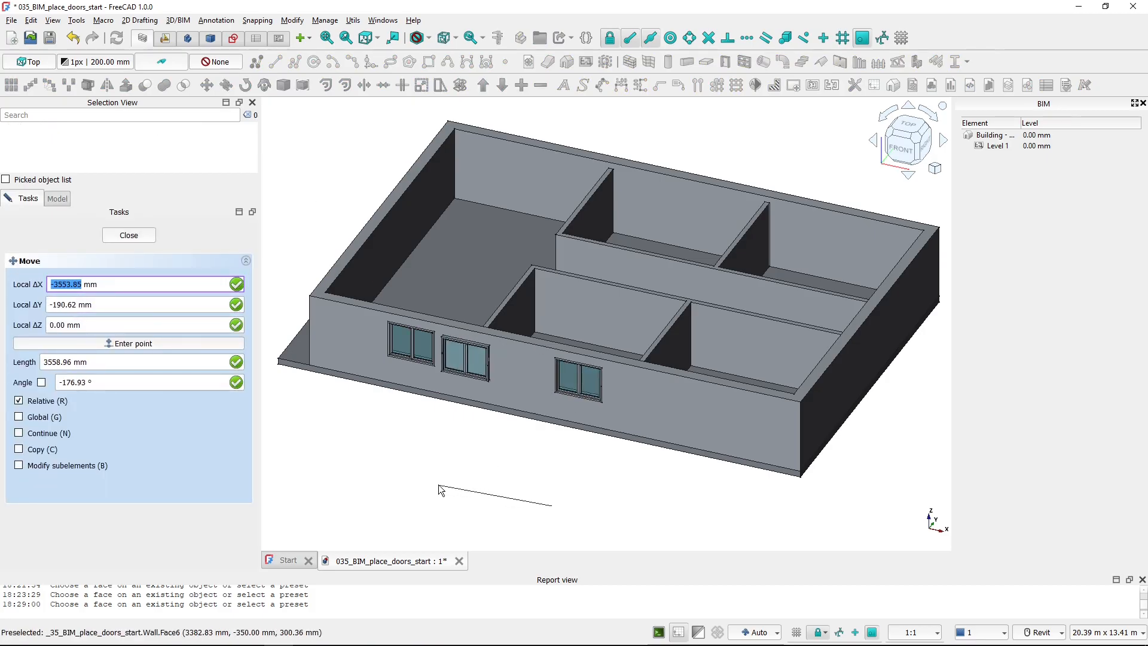
key(x)
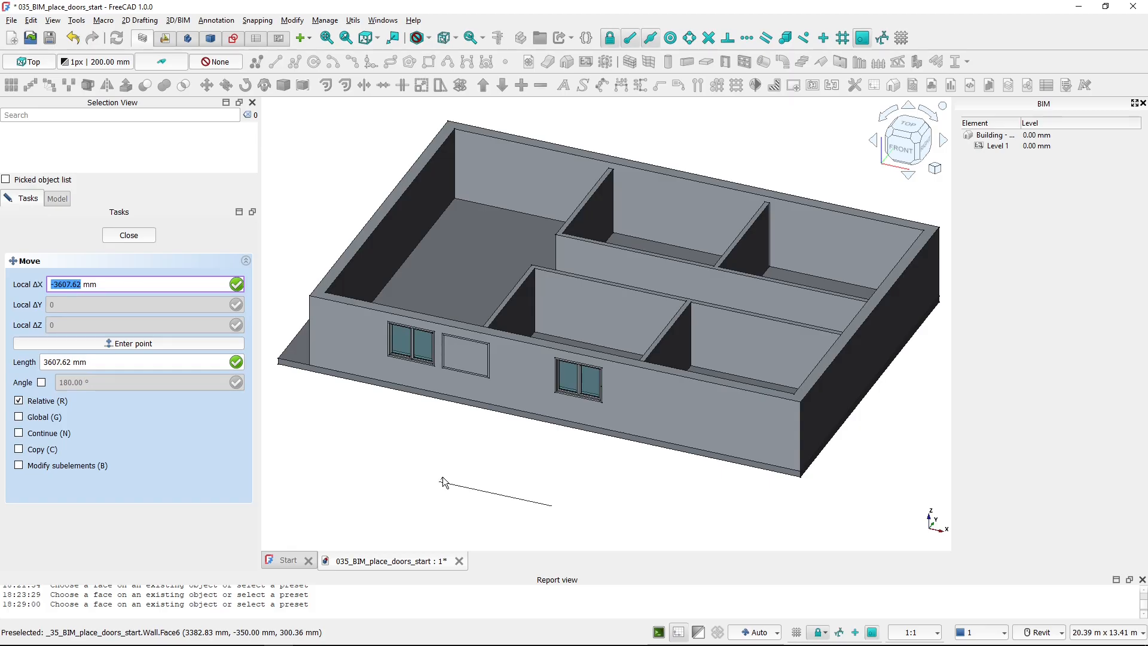
text(-750)
key(Return)
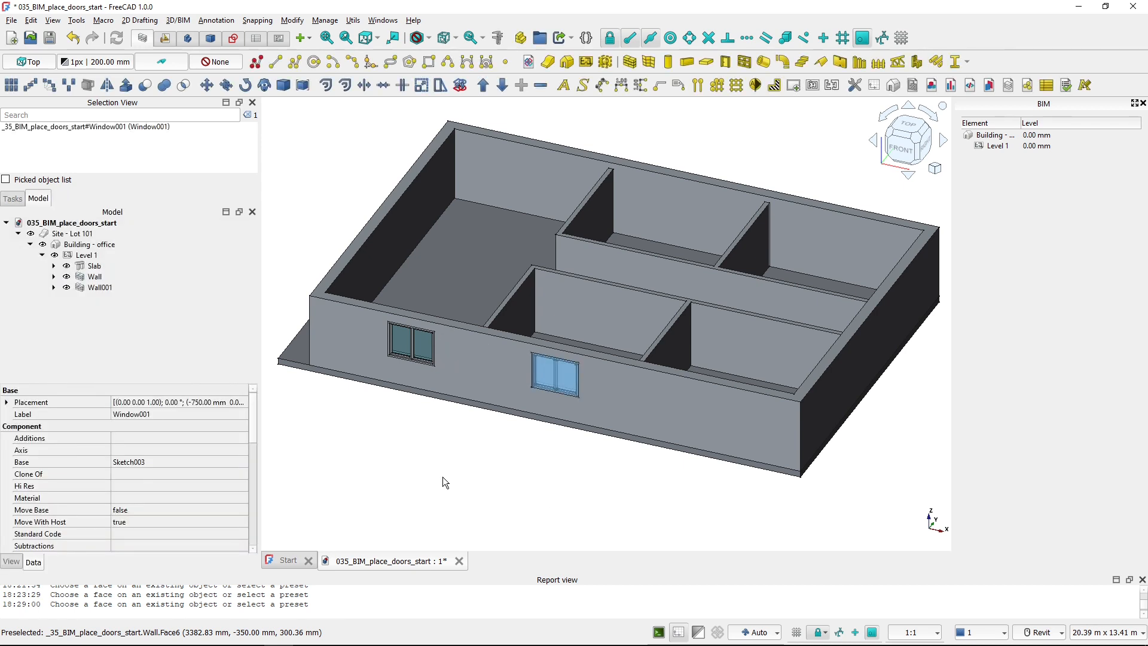
Deselect the window, check the third front-wall window's position in the Foxit PDF Reader floor plan, and return to FreeCAD.
click(511, 467)
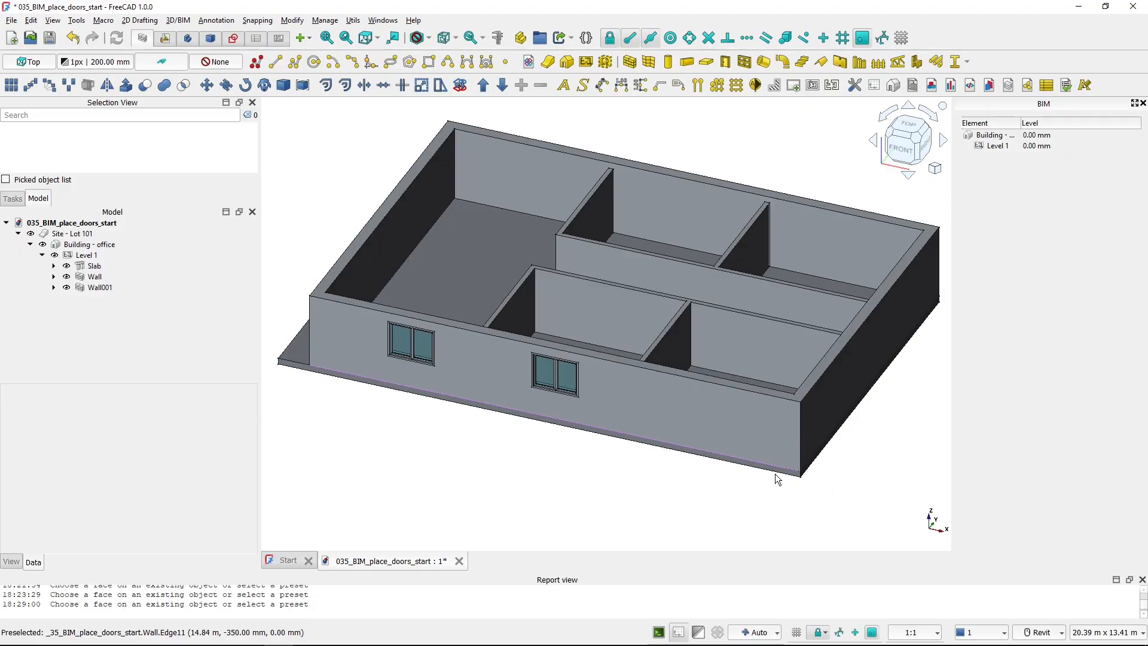
key(alt+Tab)
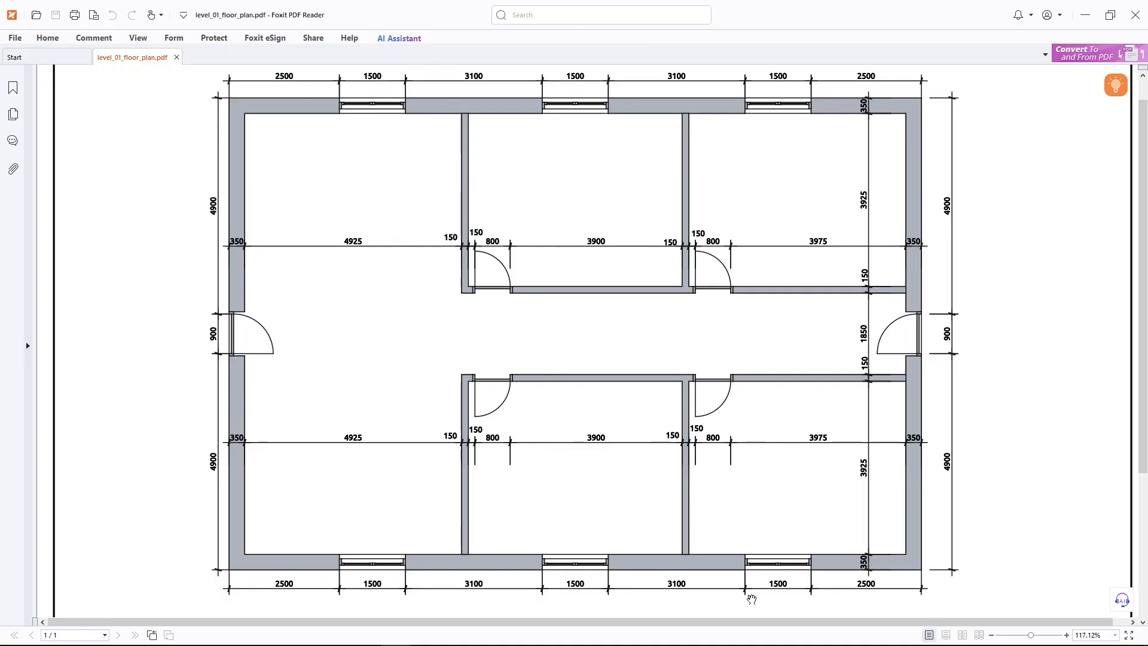
key(alt+Tab)
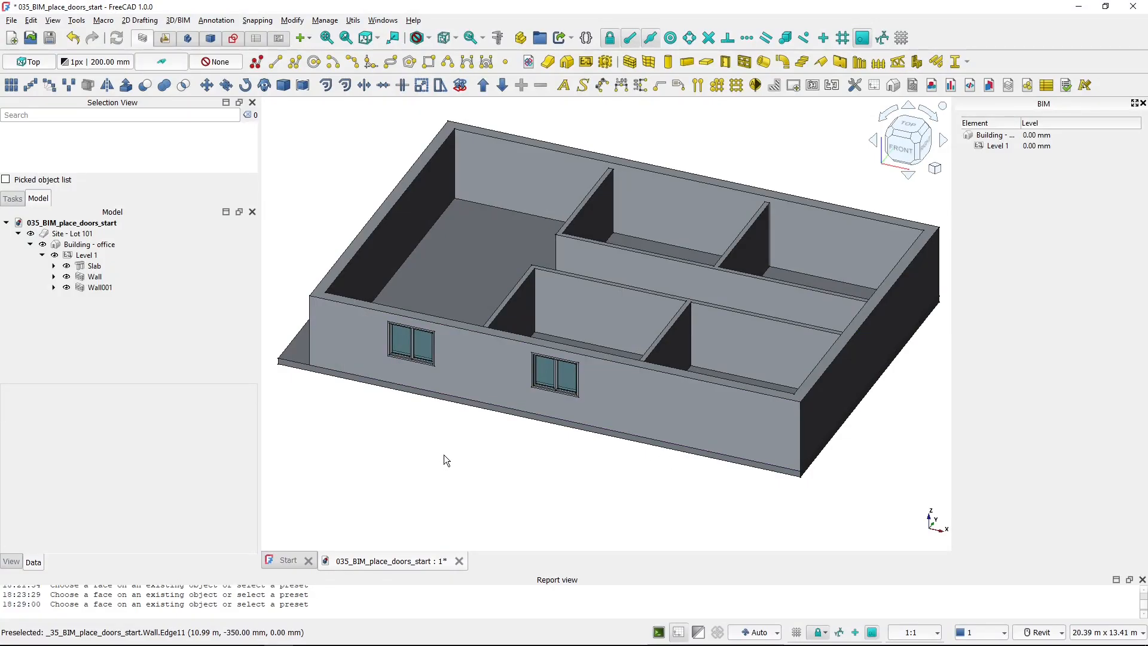
Place a third Open 2-pane window, 1500 mm wide with a 900 mm sill height, at the front wall's lower right corner.
click(744, 63)
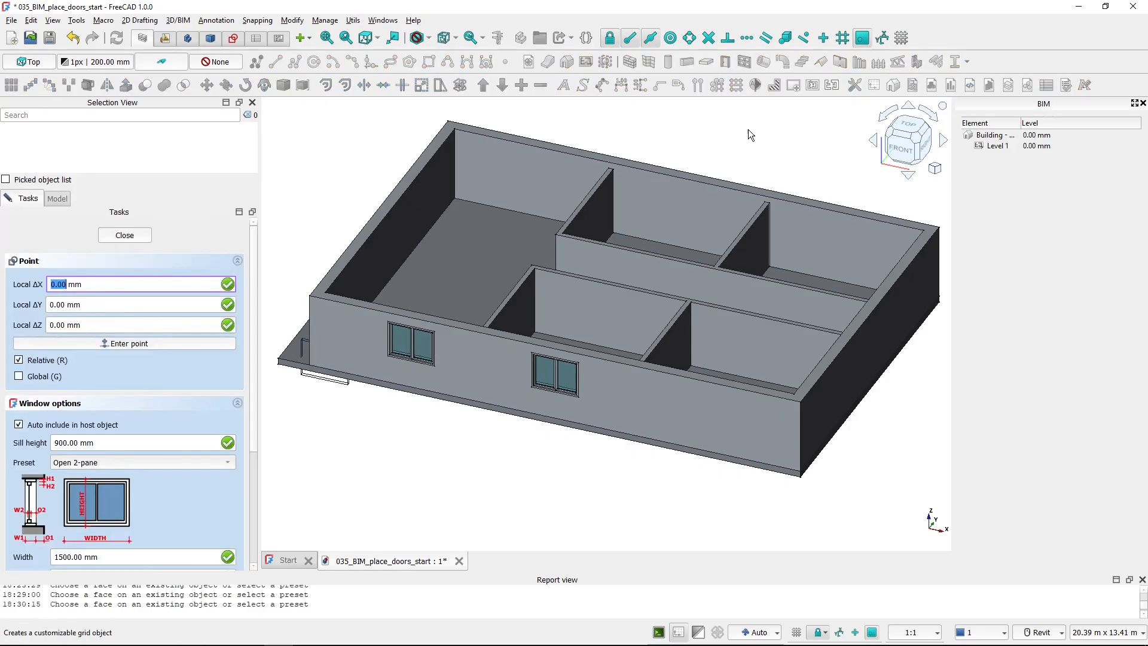
click(802, 461)
click(804, 465)
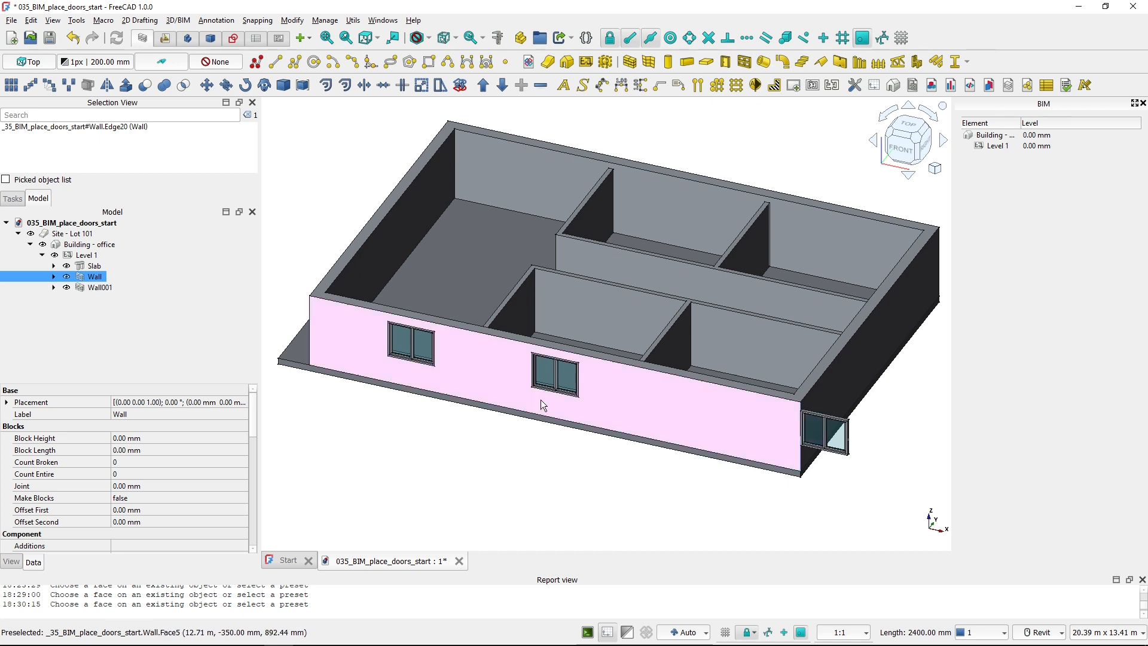
Select the third window under Wall, move it -4000 mm along the X axis, and deselect it.
click(55, 277)
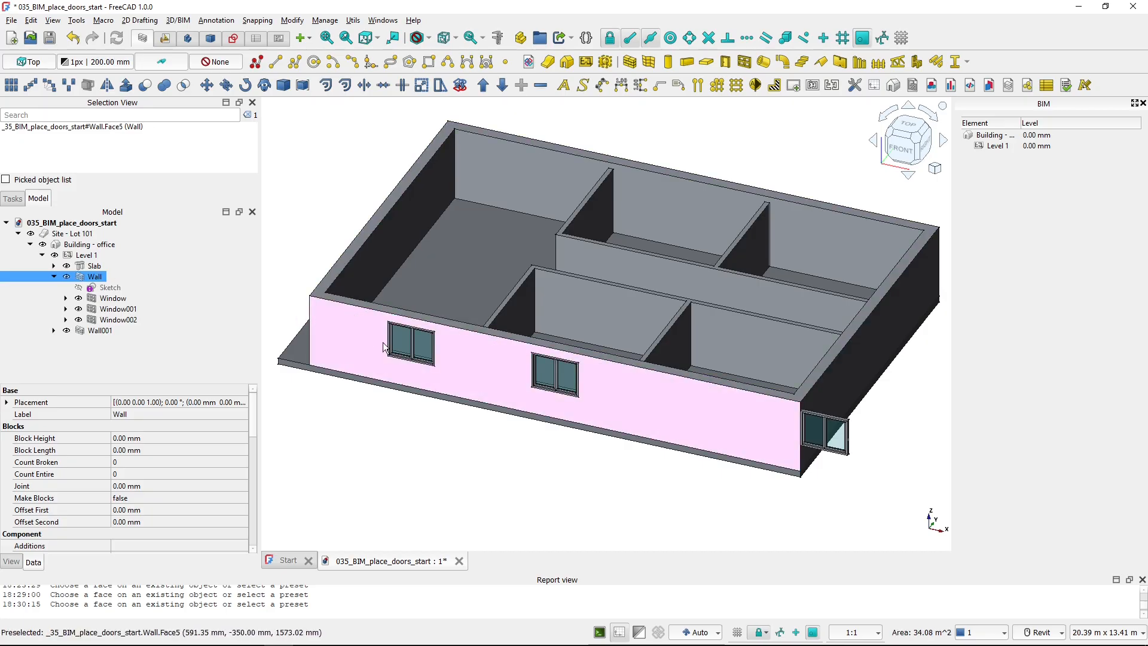
click(577, 412)
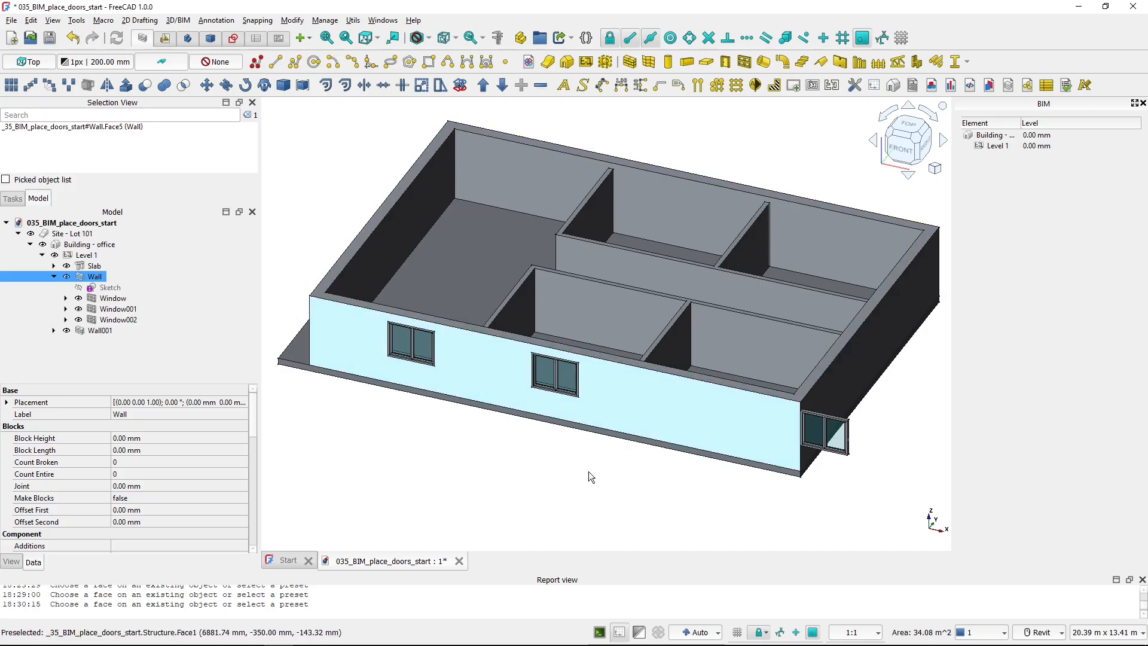
click(119, 320)
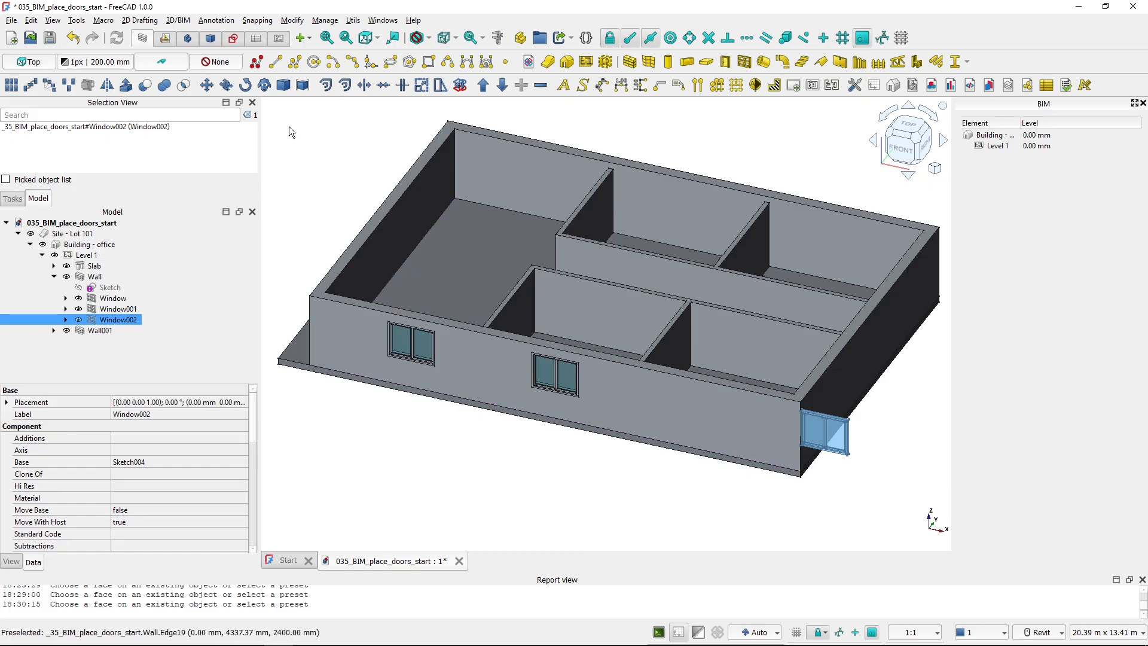
click(206, 85)
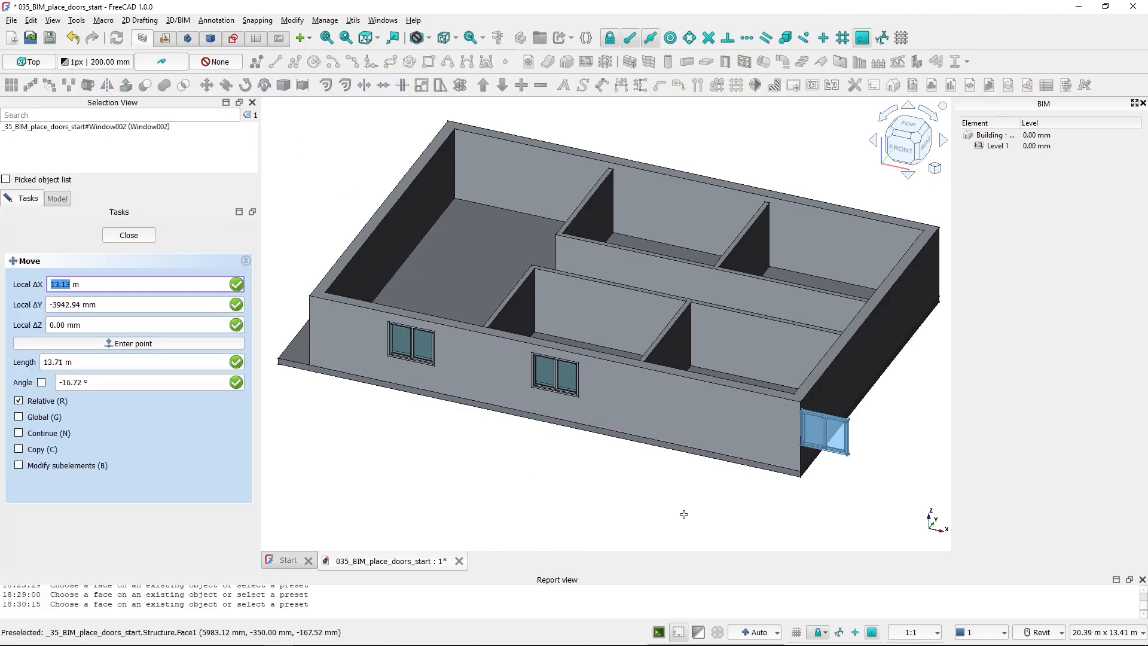
click(646, 520)
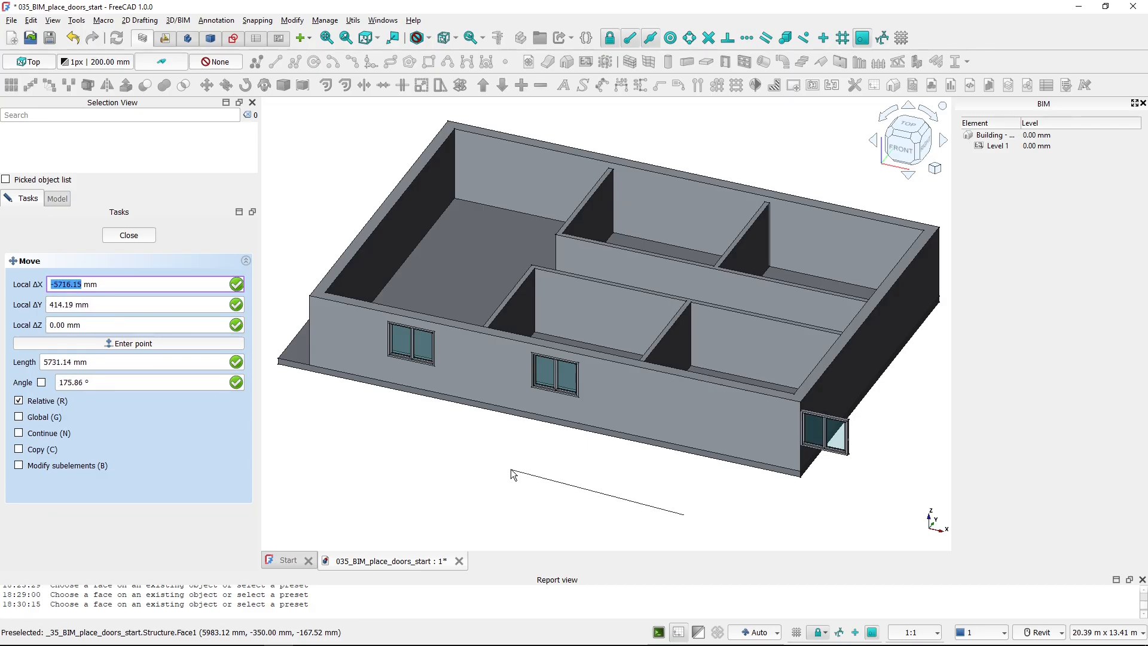
key(x)
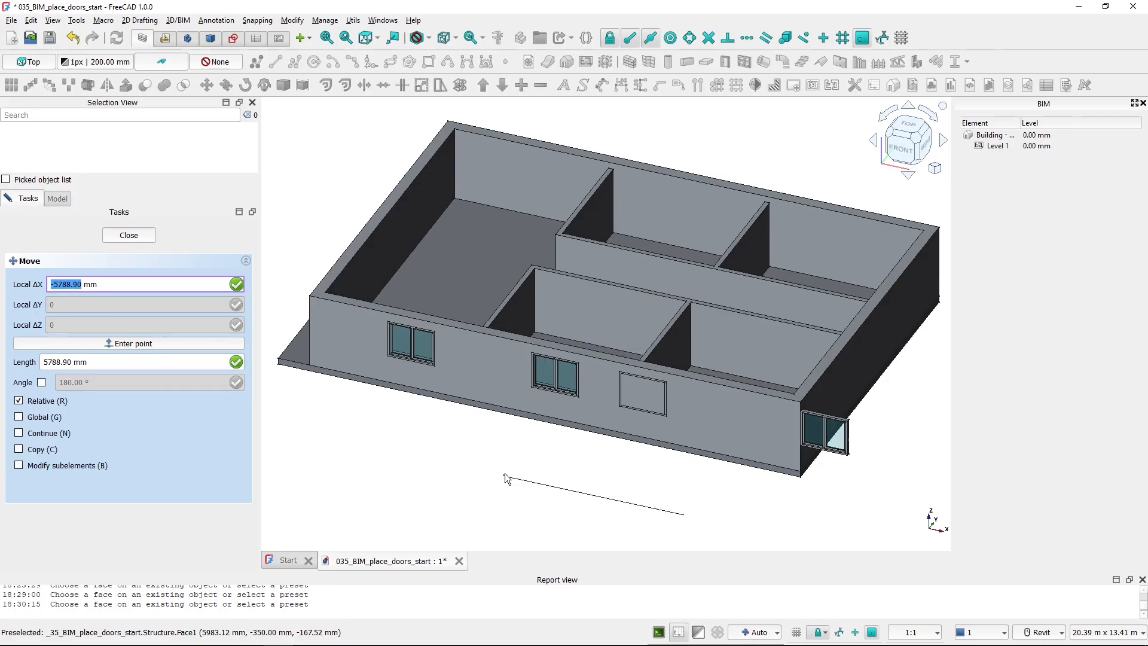
text(-4000)
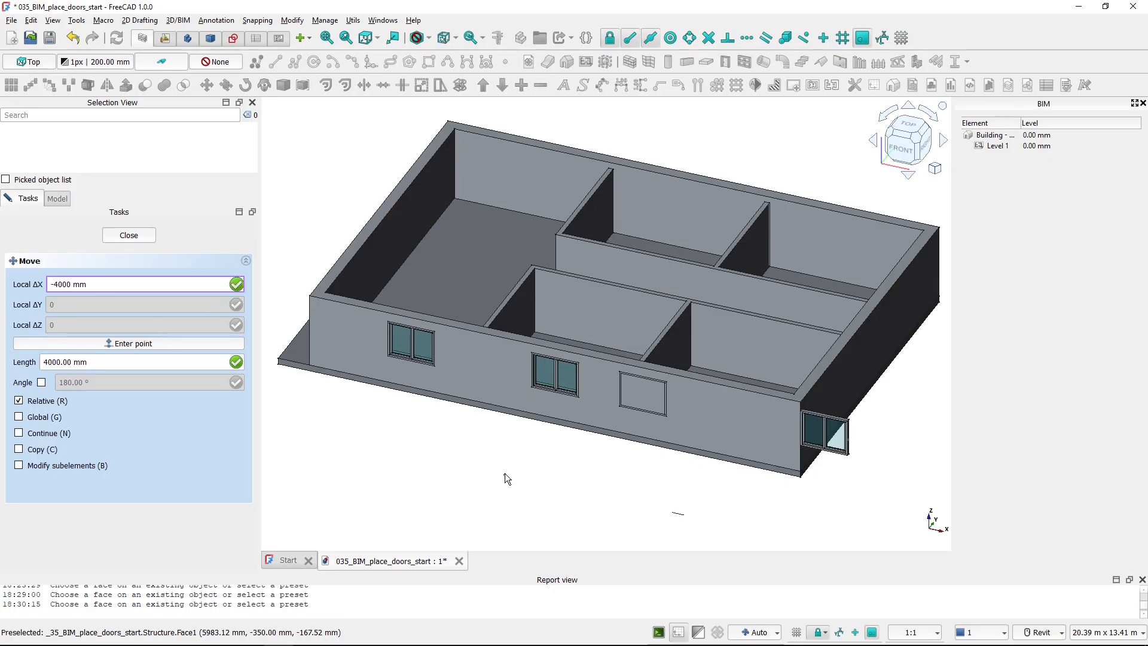
key(Return)
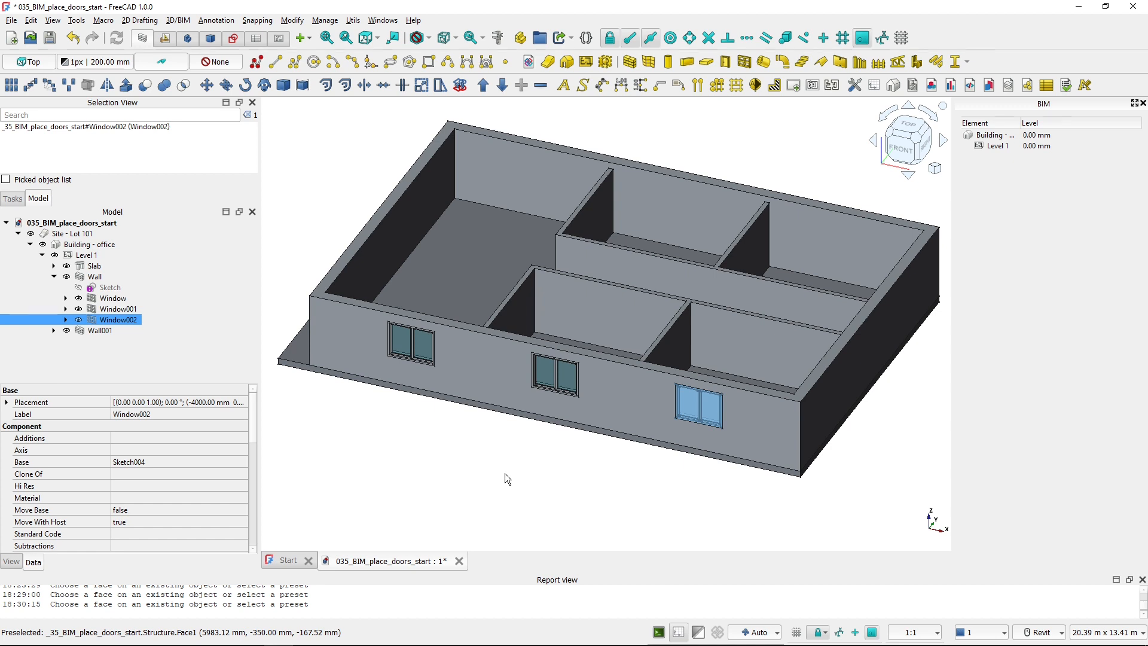
click(505, 479)
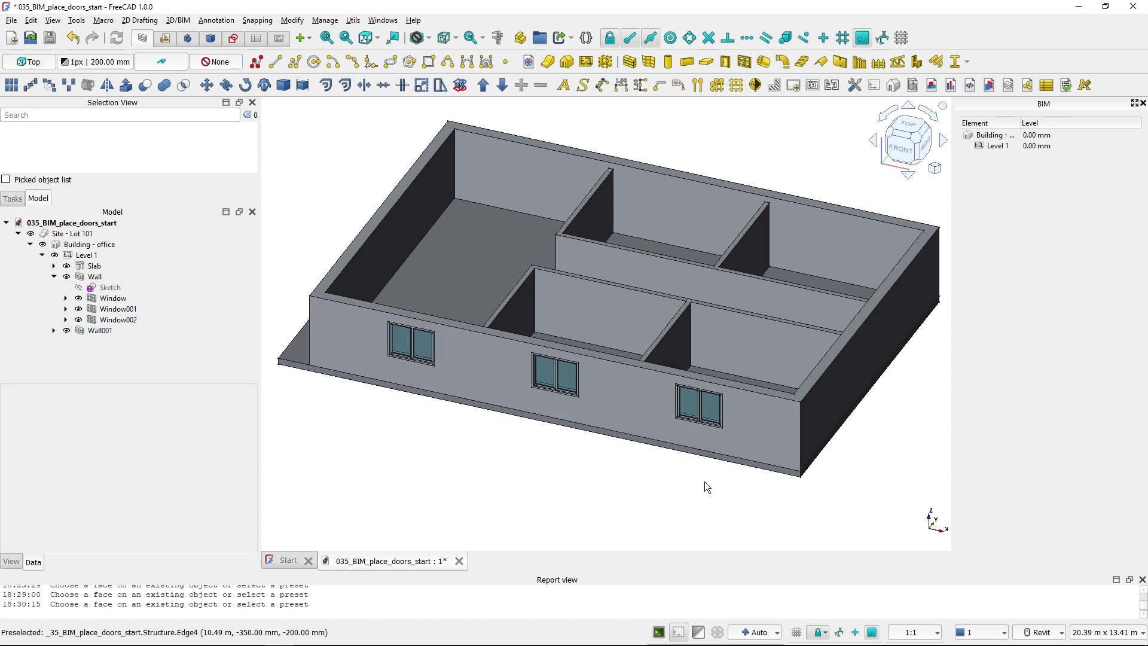
Measure the distance from the third window opening's right edge to the front wall's right corner edge.
scroll(705, 482, up, 3)
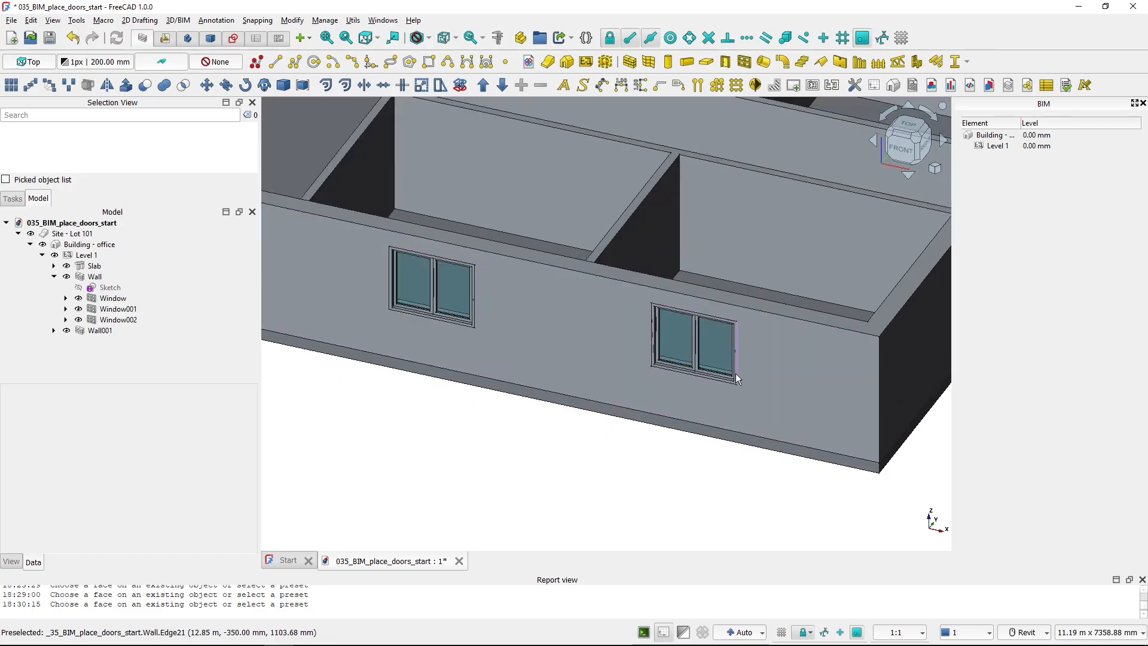
click(736, 373)
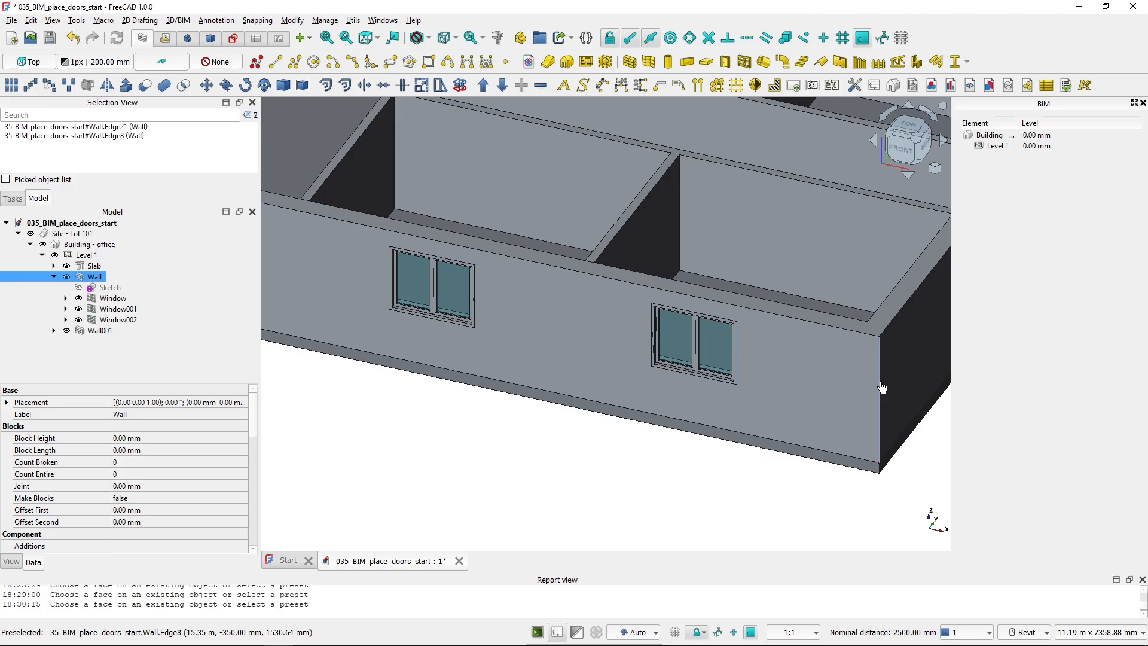
ctrl+click(881, 384)
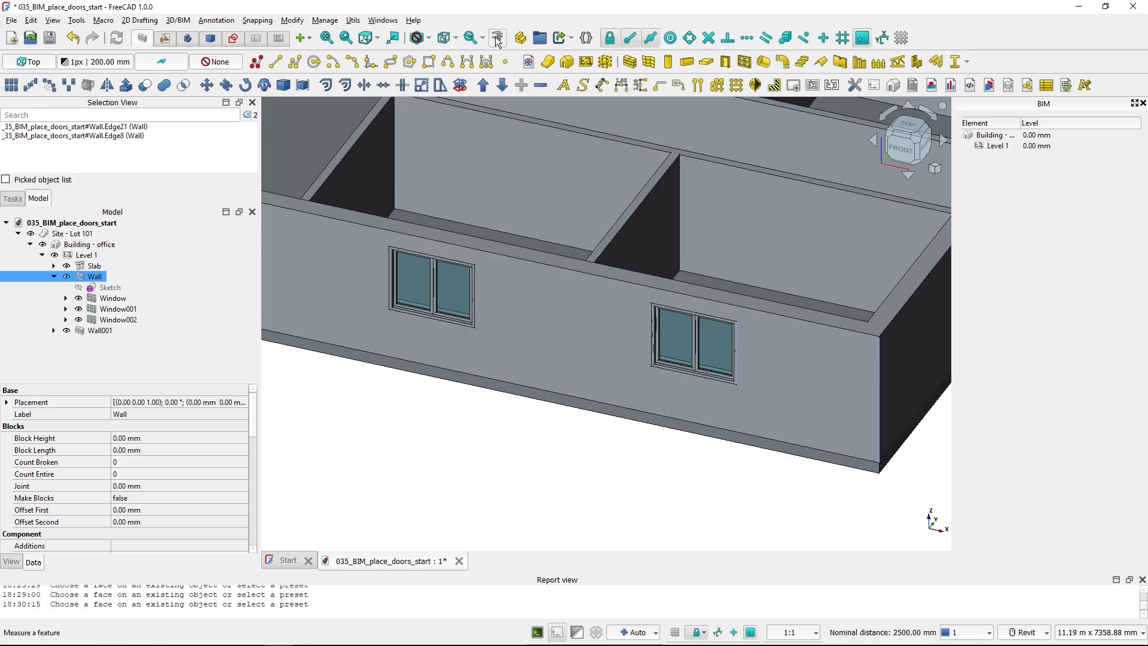
click(497, 38)
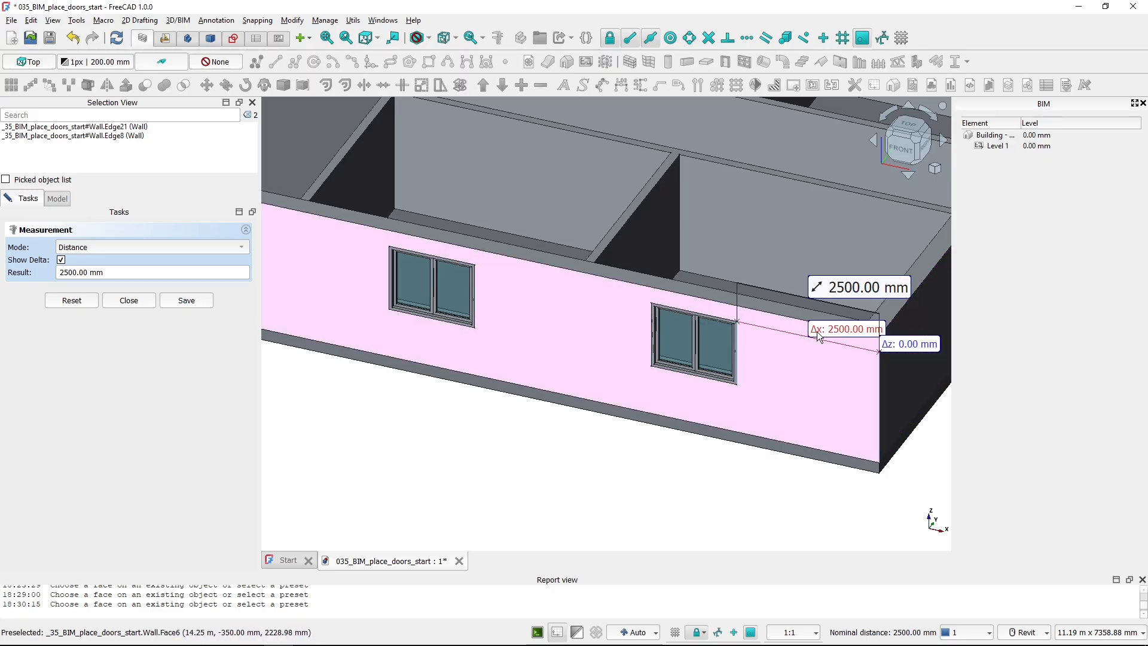
Measure the distance between the first window opening's left edge and the front wall's left corner edge, clearing the previous measurement.
scroll(790, 320, down, 3)
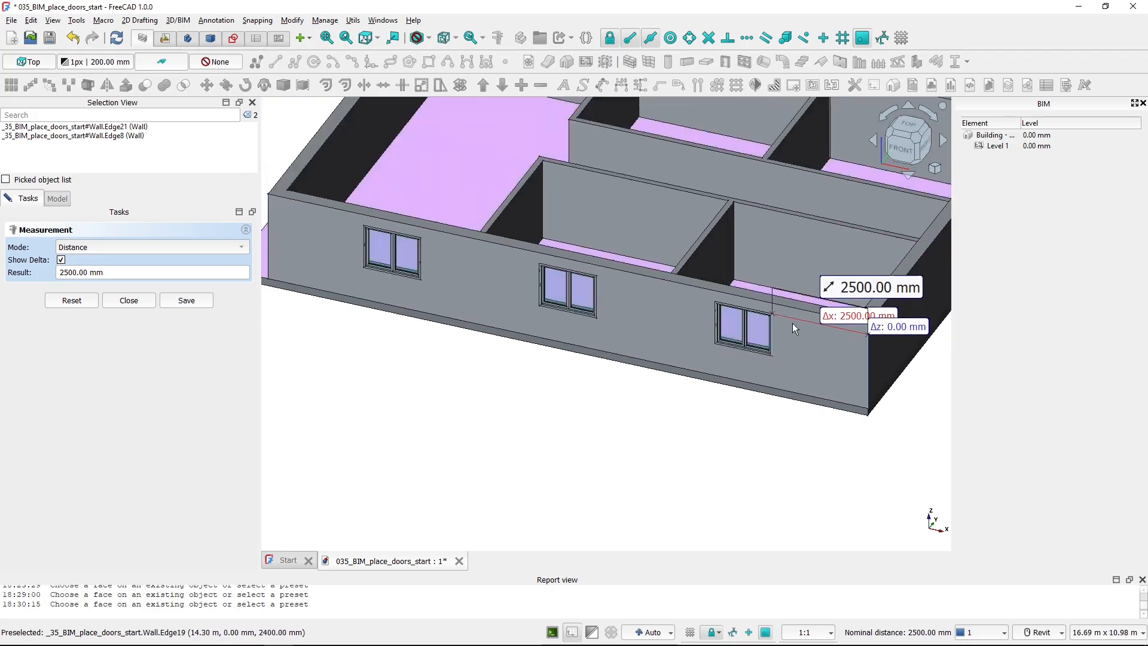
scroll(792, 322, down, 1)
middle_drag(583, 342, 703, 394)
scroll(509, 314, up, 2)
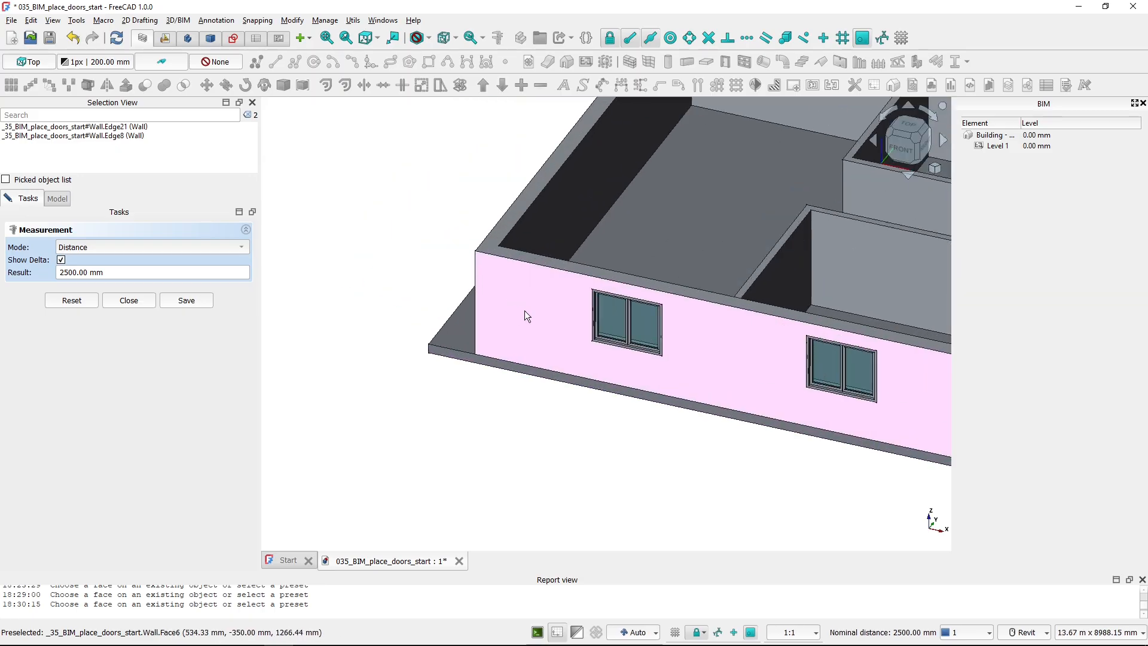
click(591, 305)
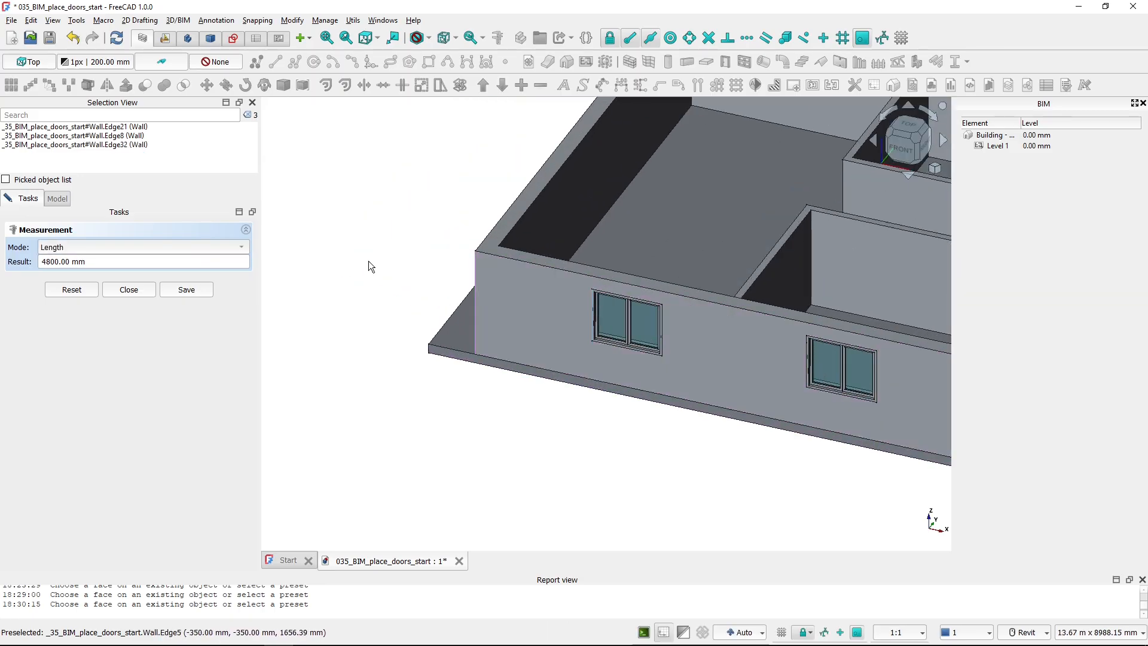
click(72, 290)
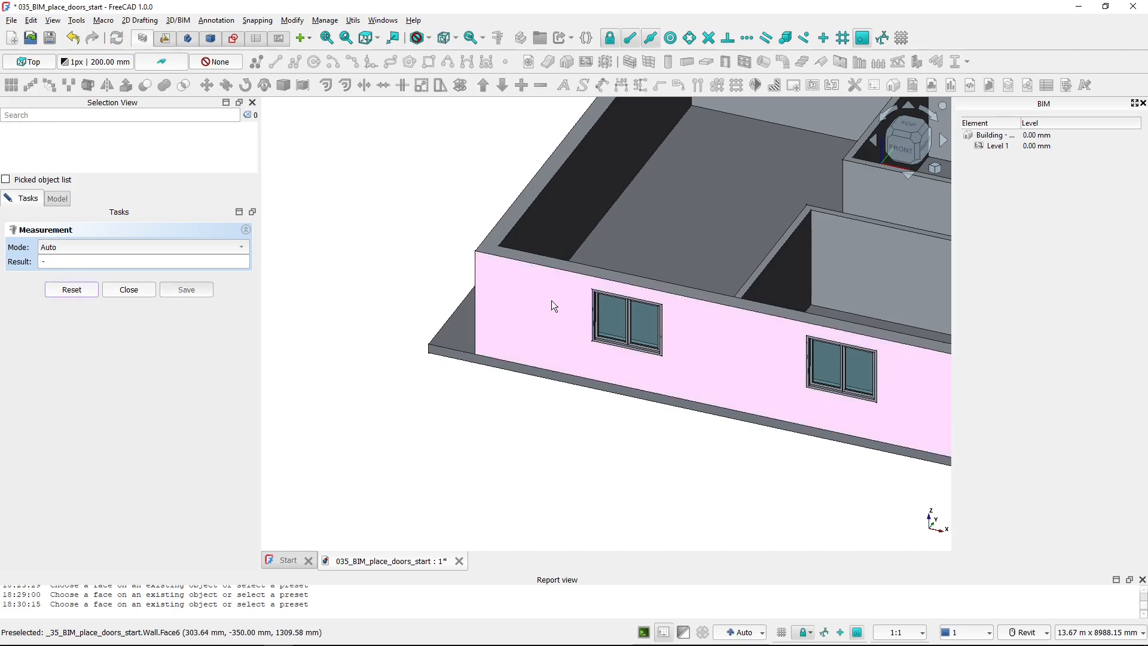
click(591, 305)
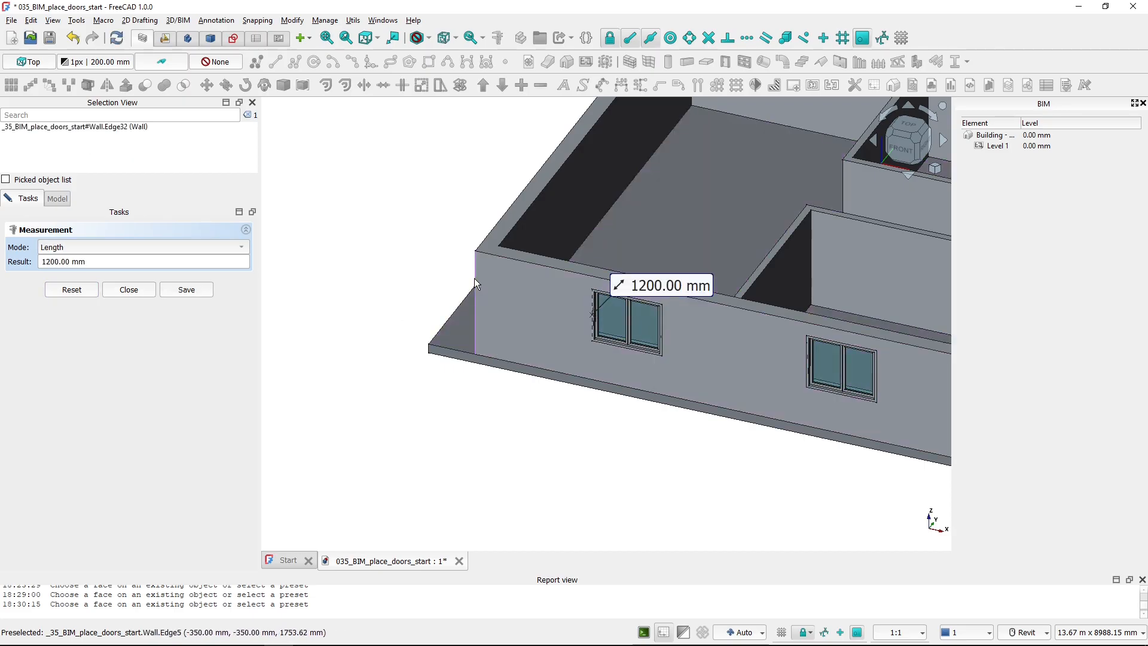
click(474, 279)
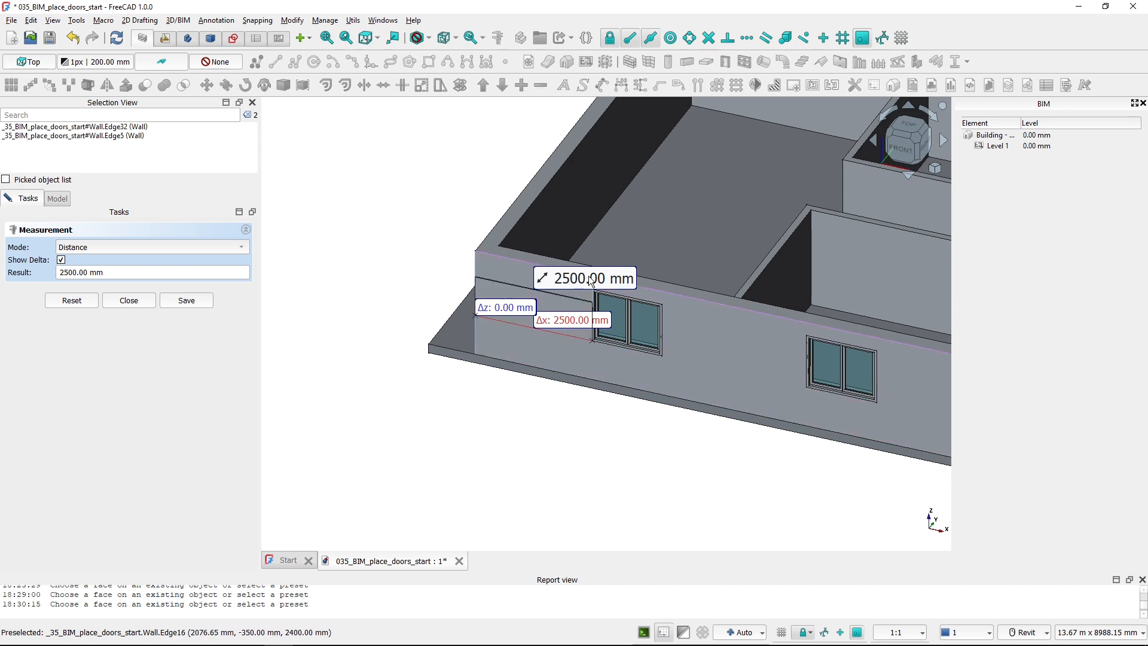
Measure the gap between the facing edges of the first and second window openings, and reset the measurement.
click(78, 304)
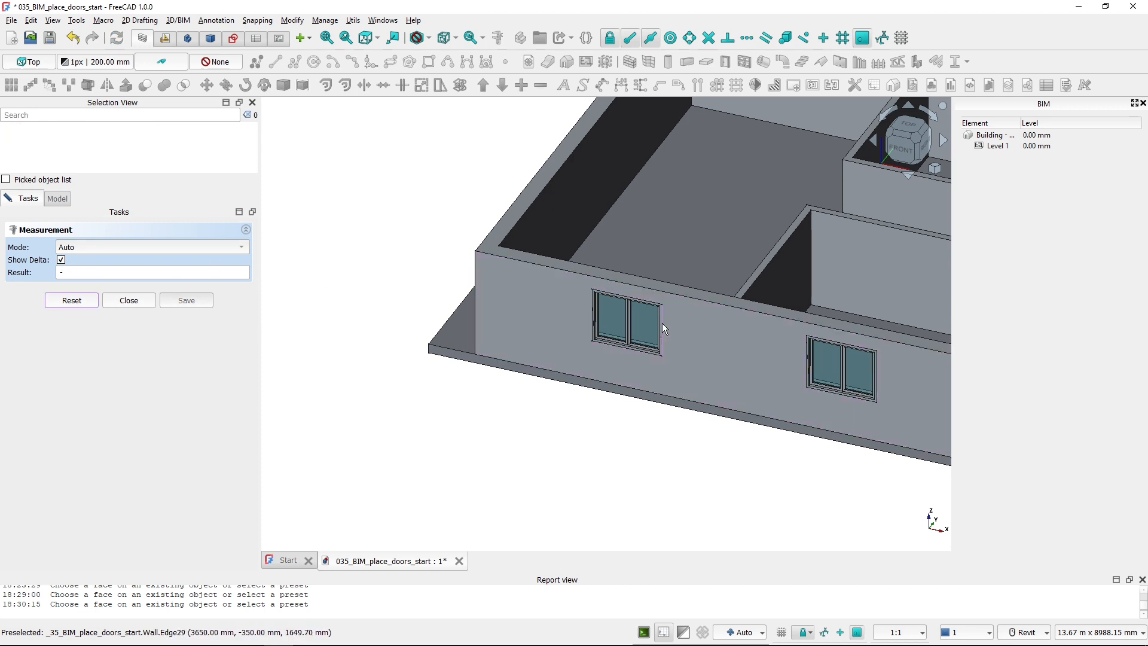
click(662, 323)
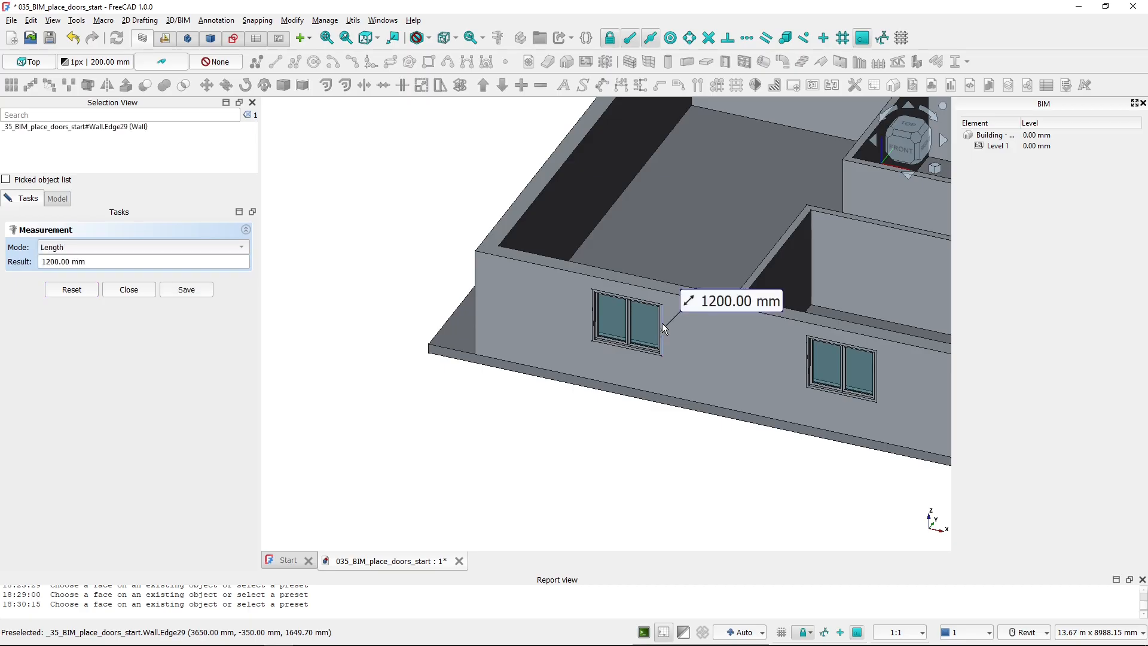
click(806, 354)
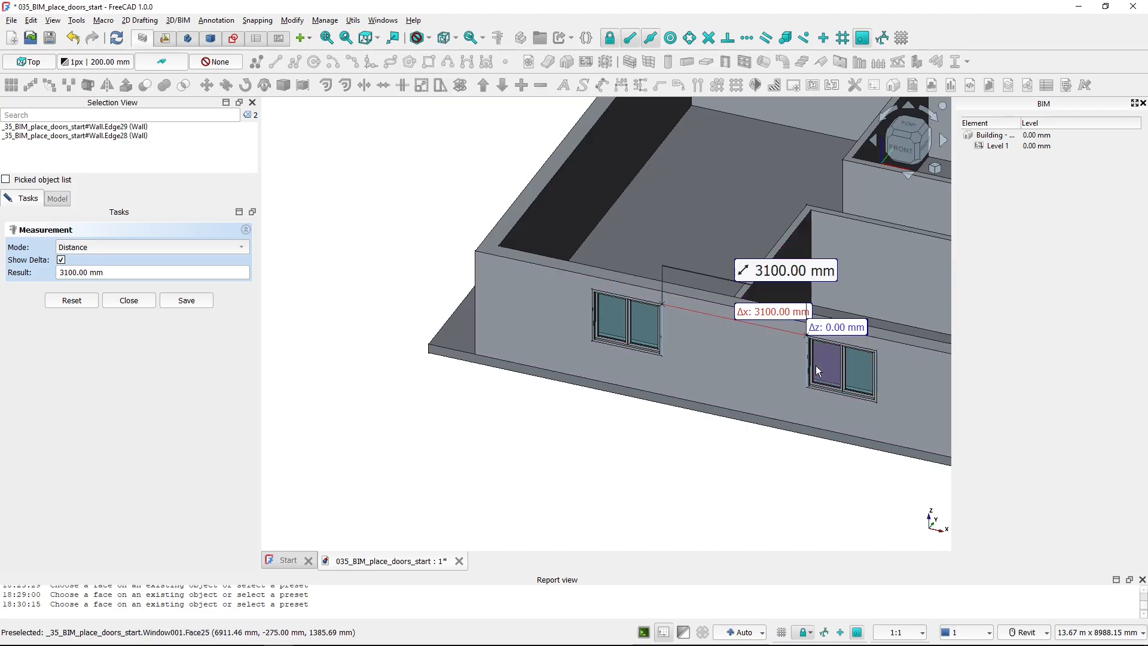
scroll(820, 371, down, 1)
middle_drag(813, 371, 493, 366)
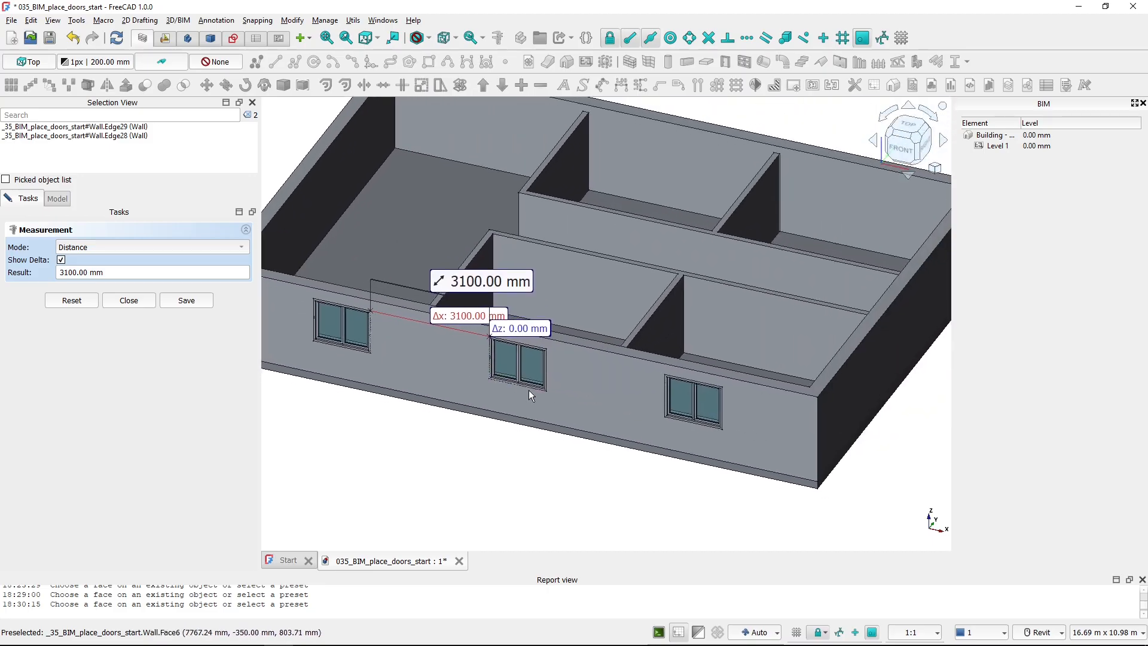
click(63, 302)
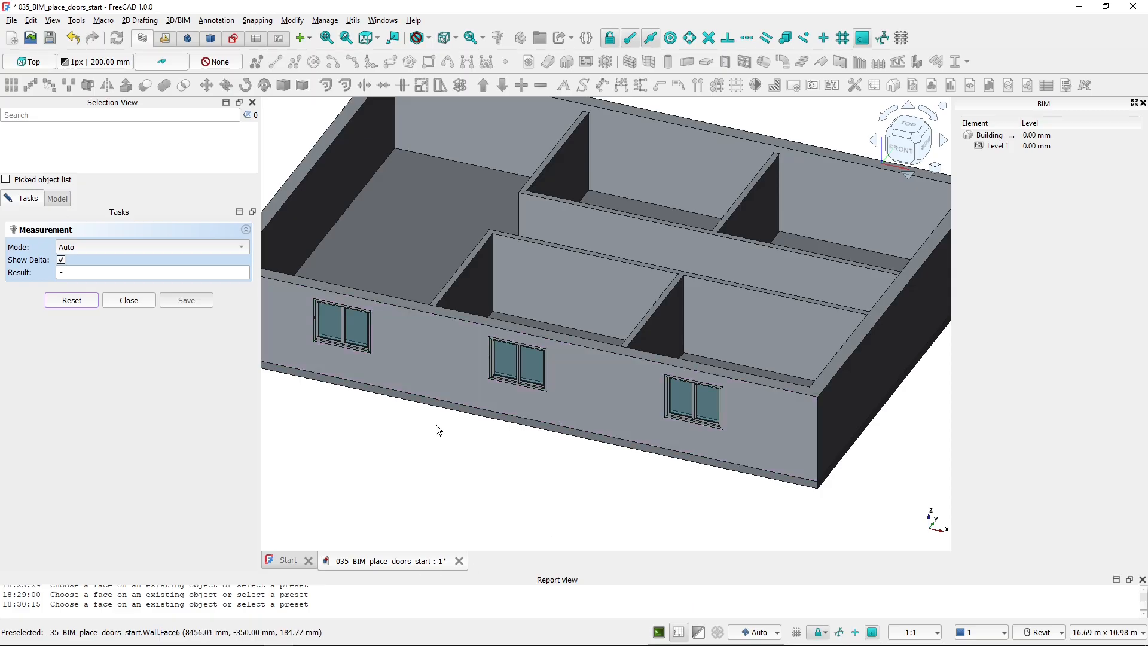
Compare the window spacing with the floor plan in Foxit PDF Reader, return to FreeCAD, and close the measurement tool.
key(alt+Tab)
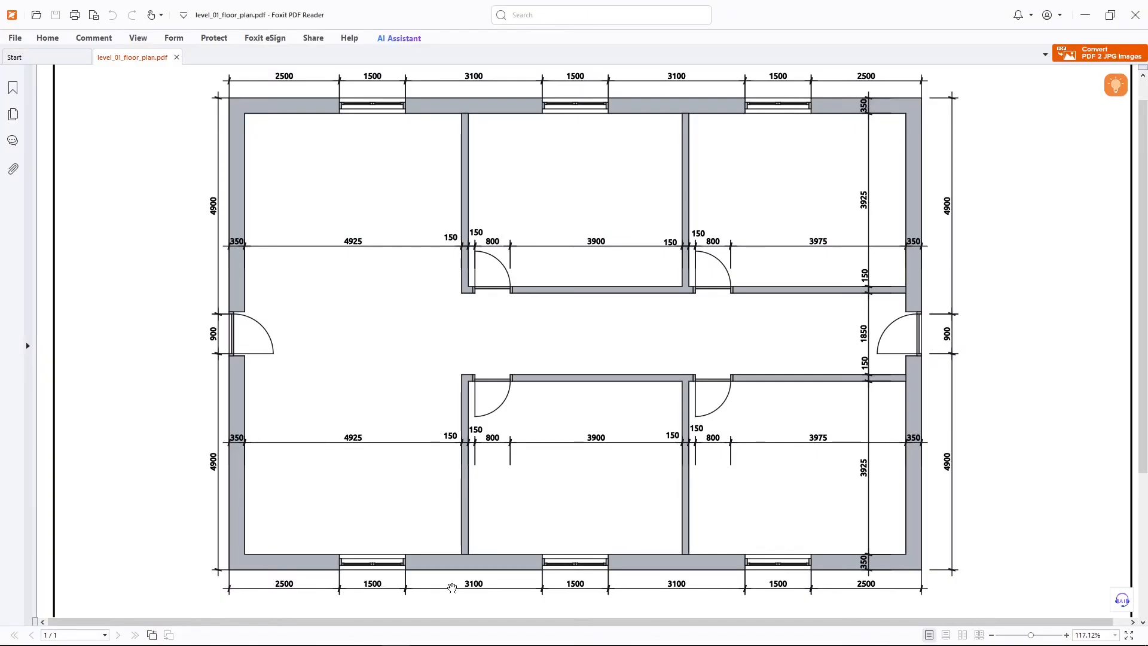
key(ctrl)
key(ctrl)
key(alt+Tab)
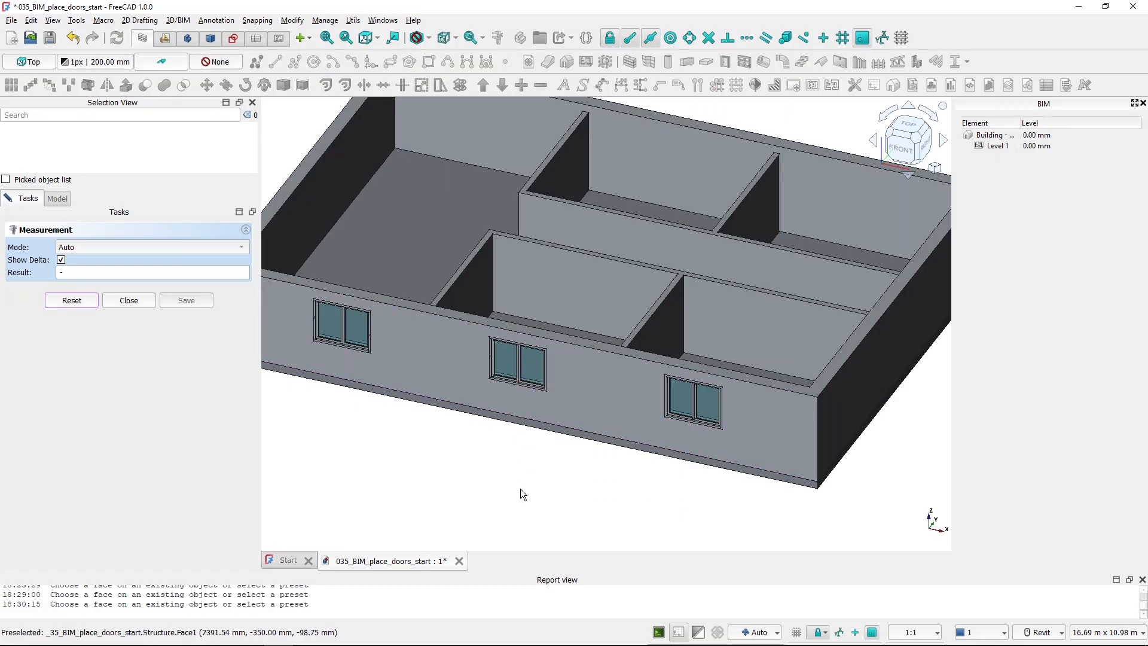
middle_drag(521, 489, 570, 484)
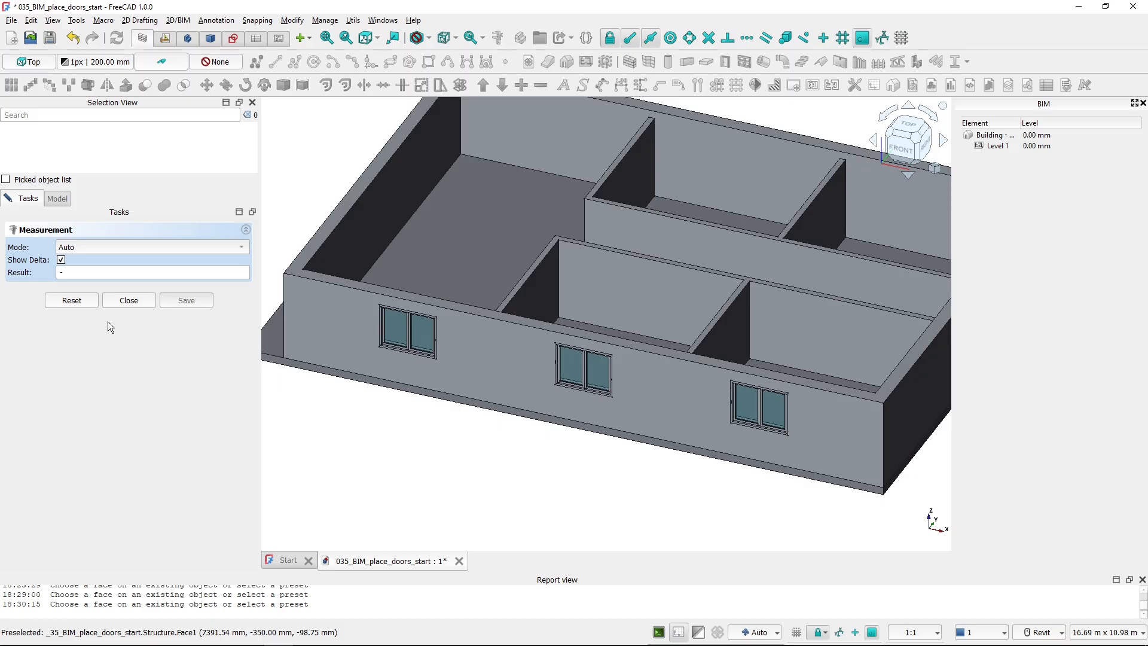
click(121, 302)
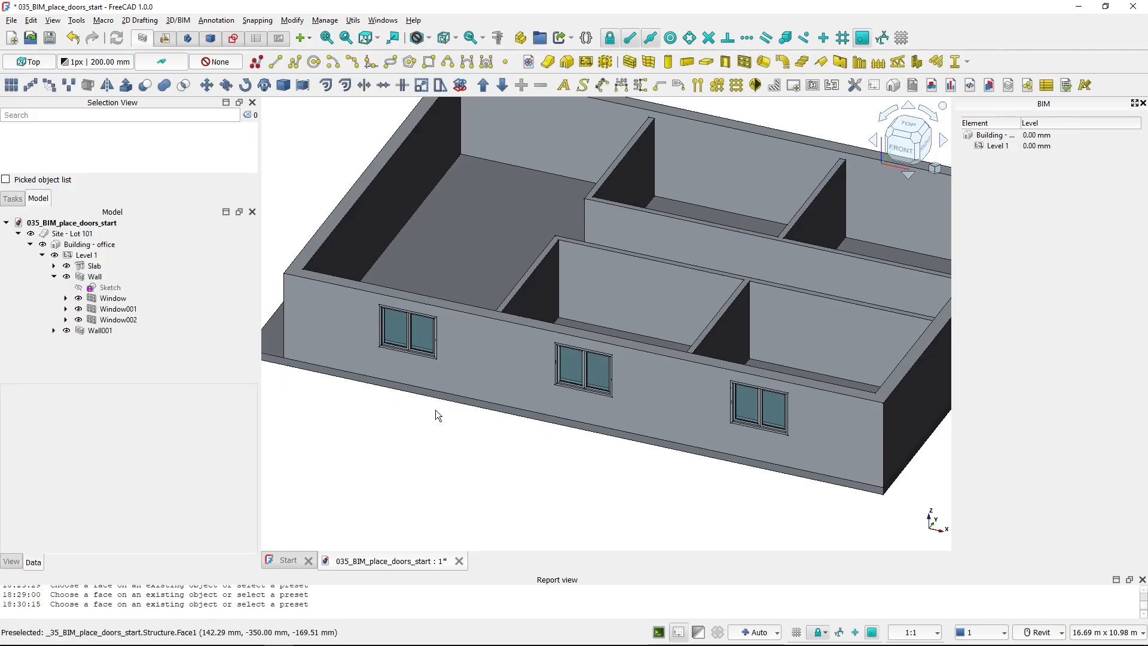
Select the first front-wall window and examine its properties and its position within the wall thickness from inside and outside.
click(411, 335)
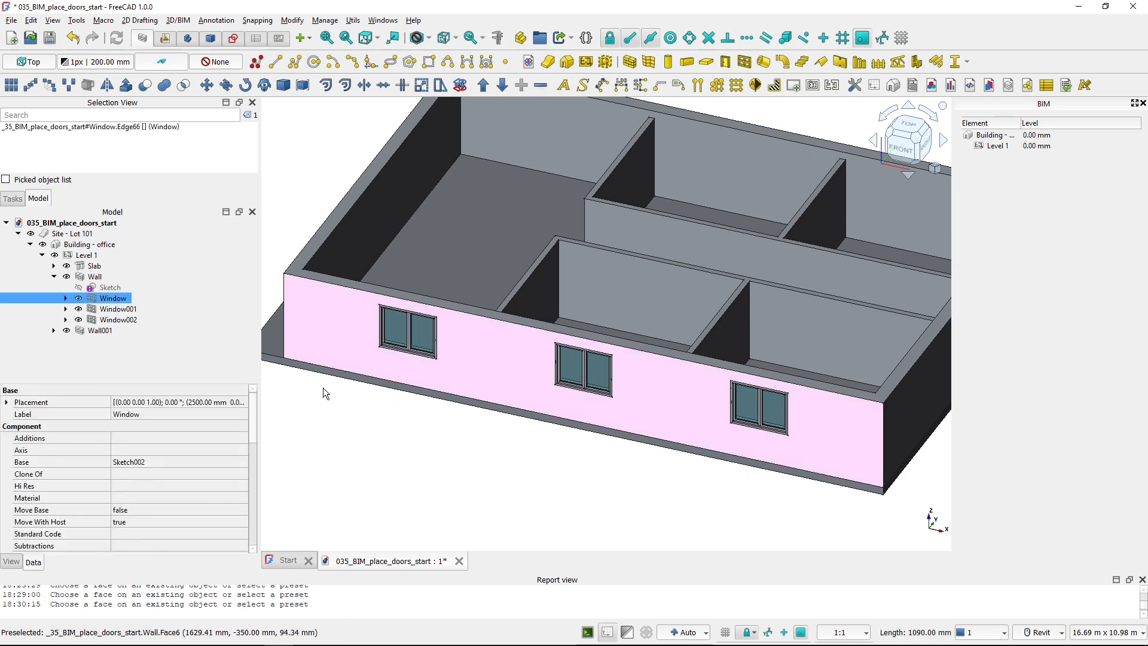
click(31, 564)
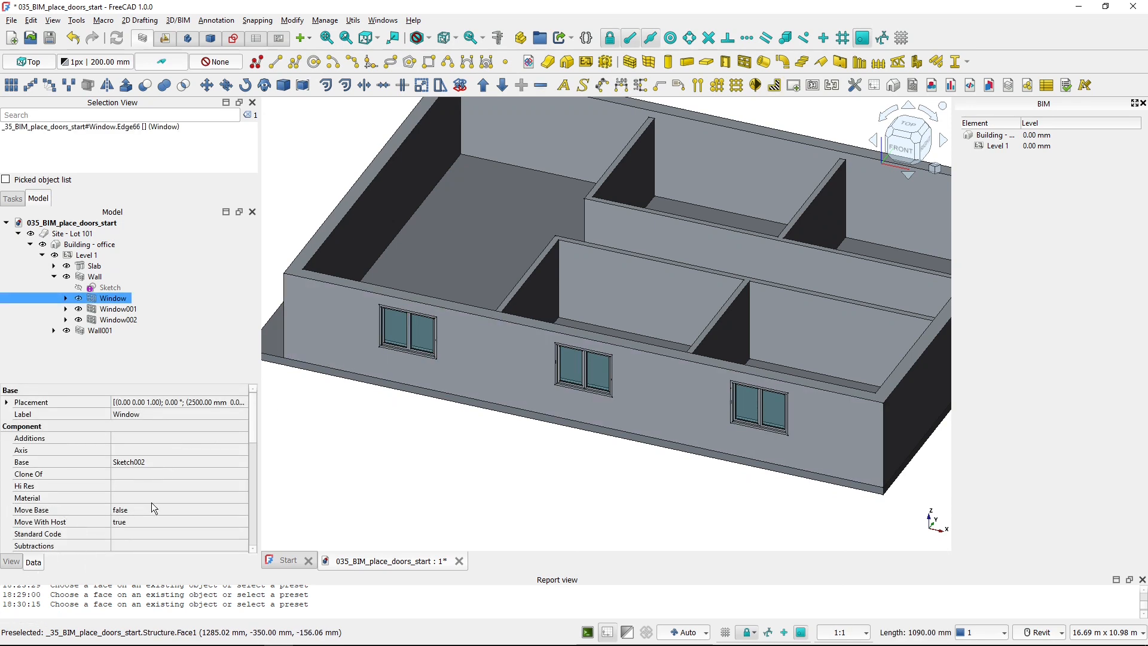
drag(256, 424, 266, 507)
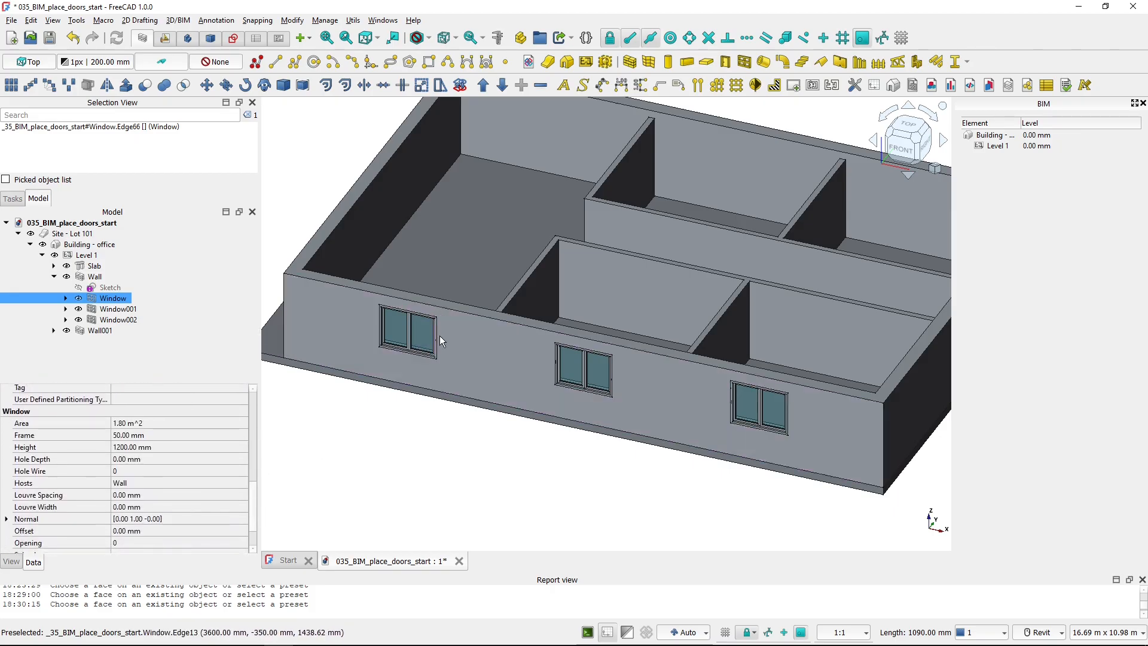
shift+middle_drag(440, 335, 276, 394)
shift+middle_drag(530, 333, 444, 325)
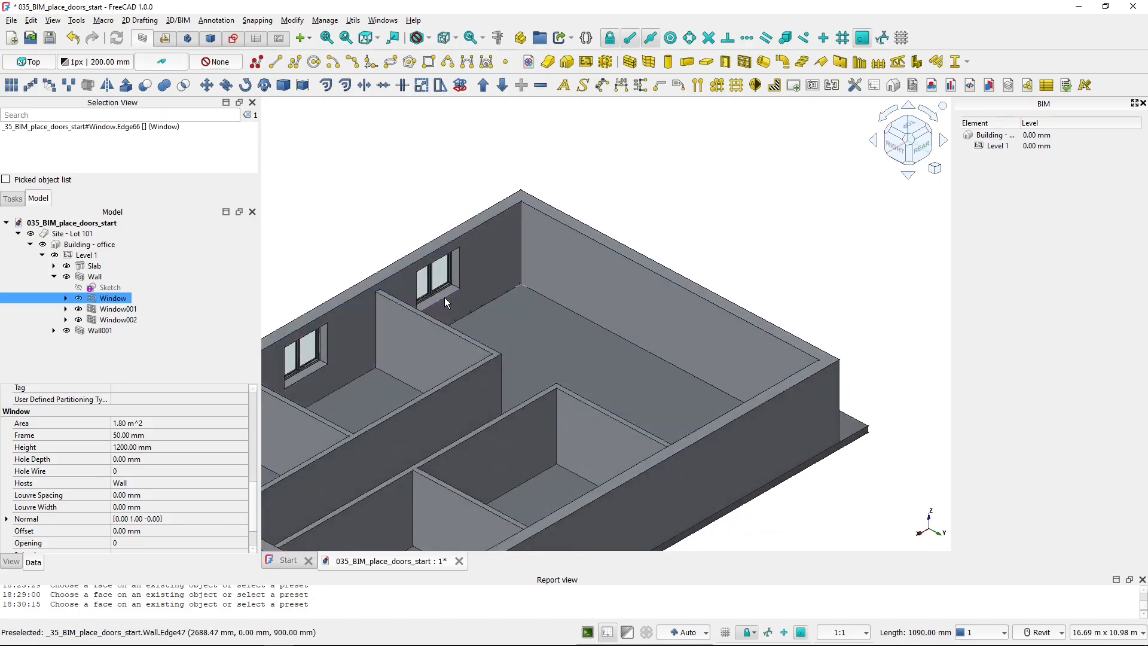
scroll(445, 295, up, 7)
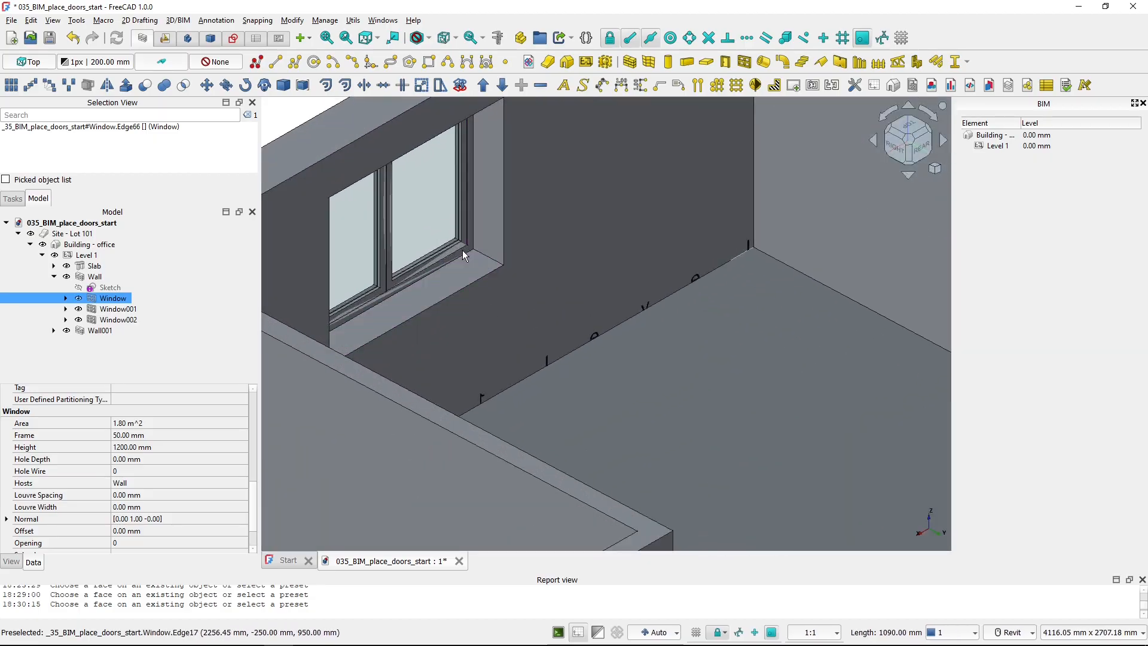
shift+middle_drag(447, 257, 615, 287)
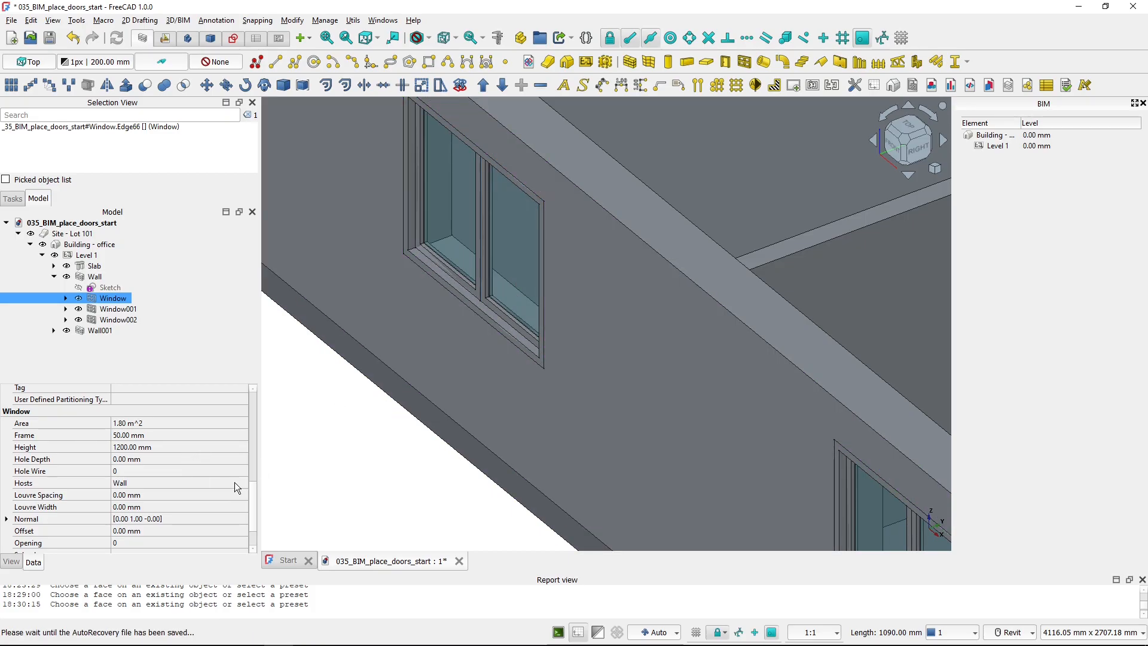
Try a 150 mm offset on the first window, set the offset to 100 mm instead, and clear the selection.
scroll(227, 480, down, 1)
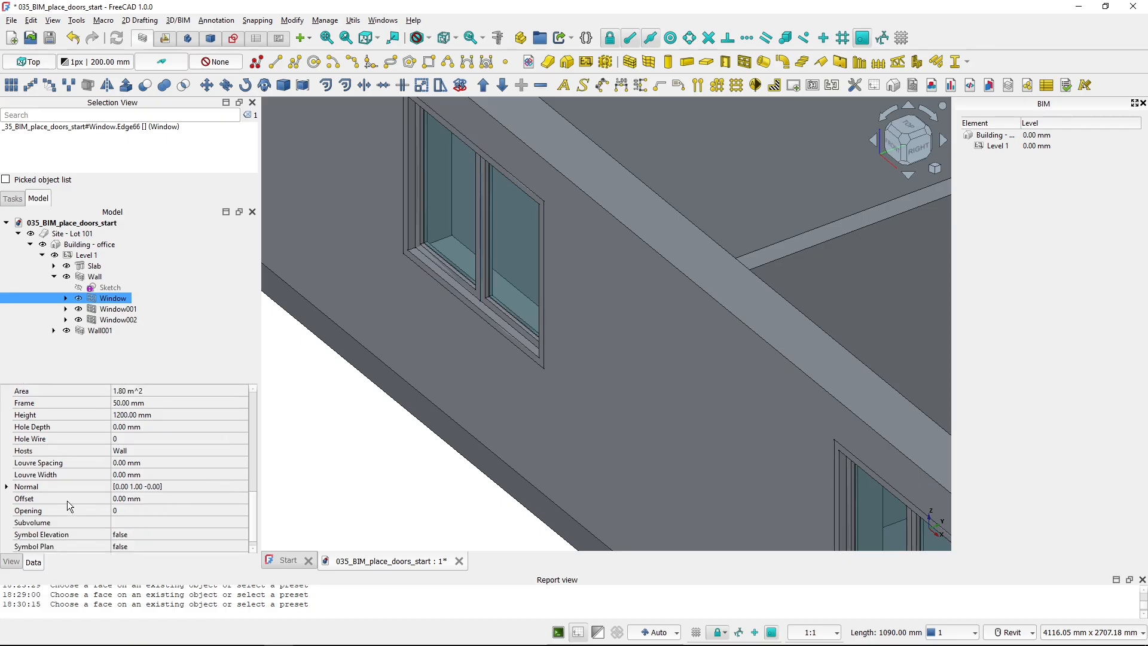
click(159, 498)
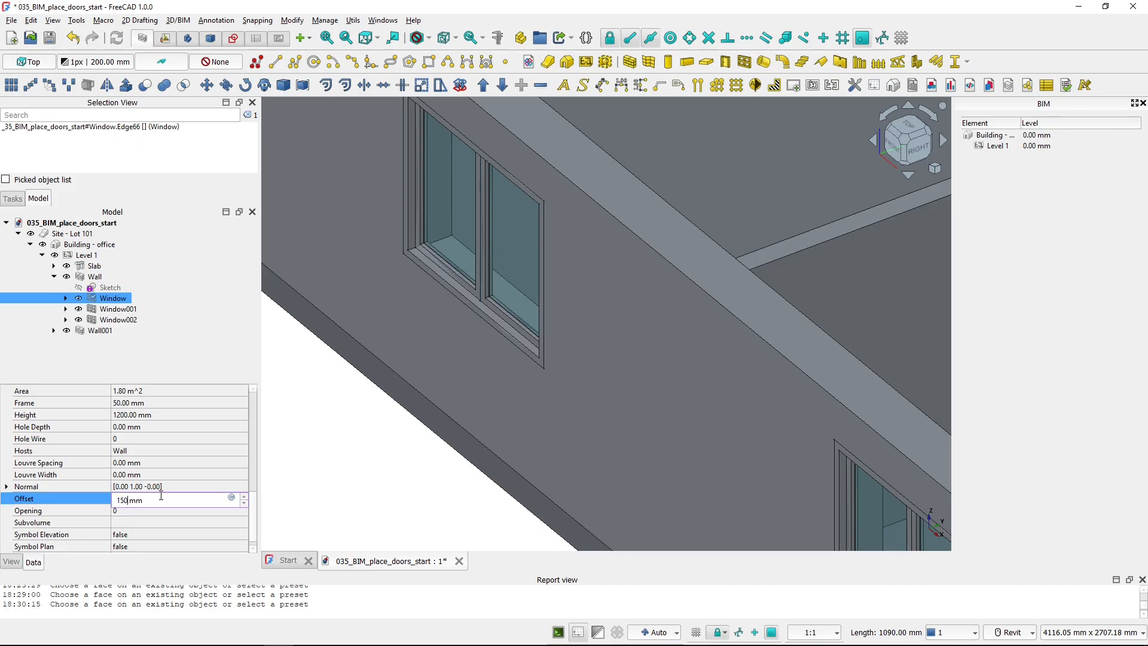
key(Return)
click(165, 498)
text(100)
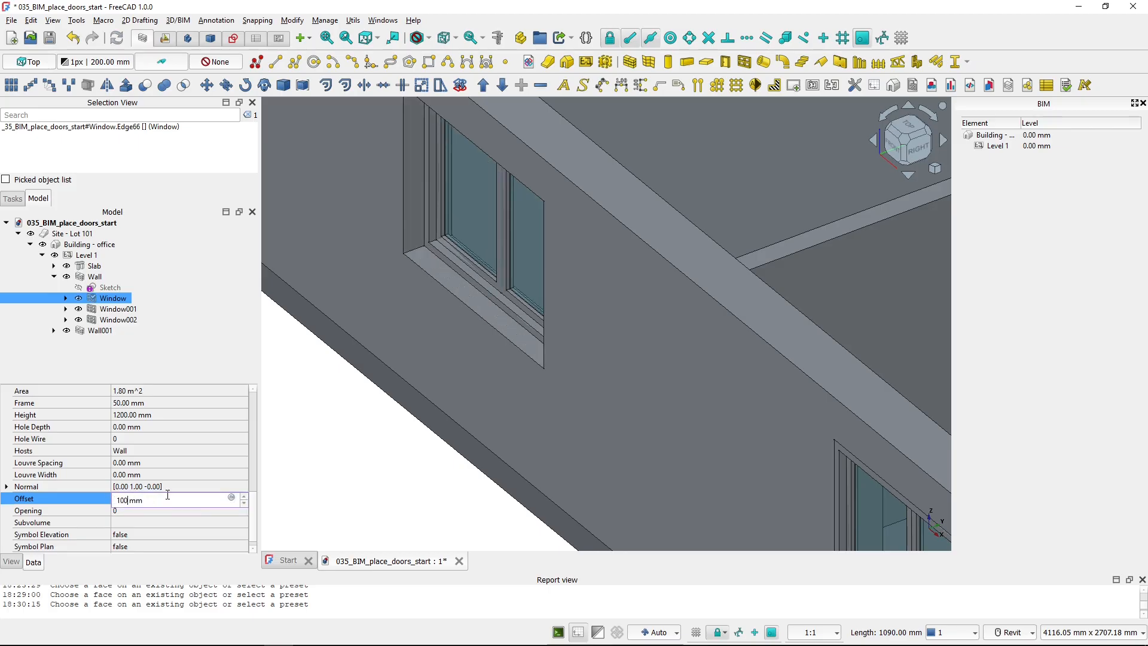
key(Return)
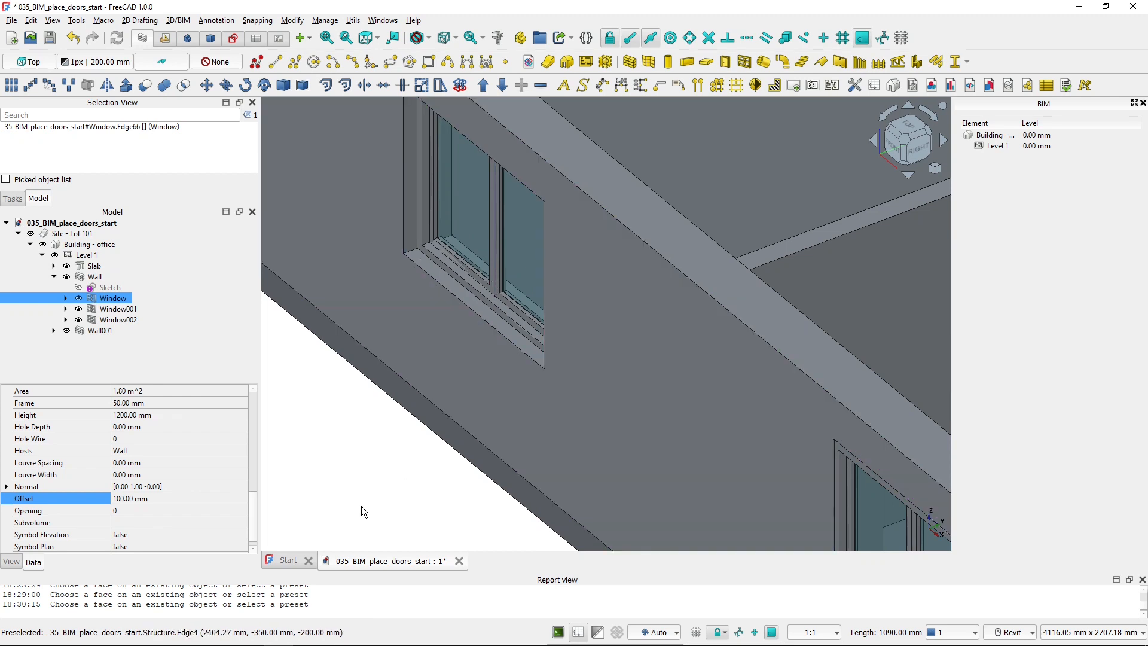
click(337, 507)
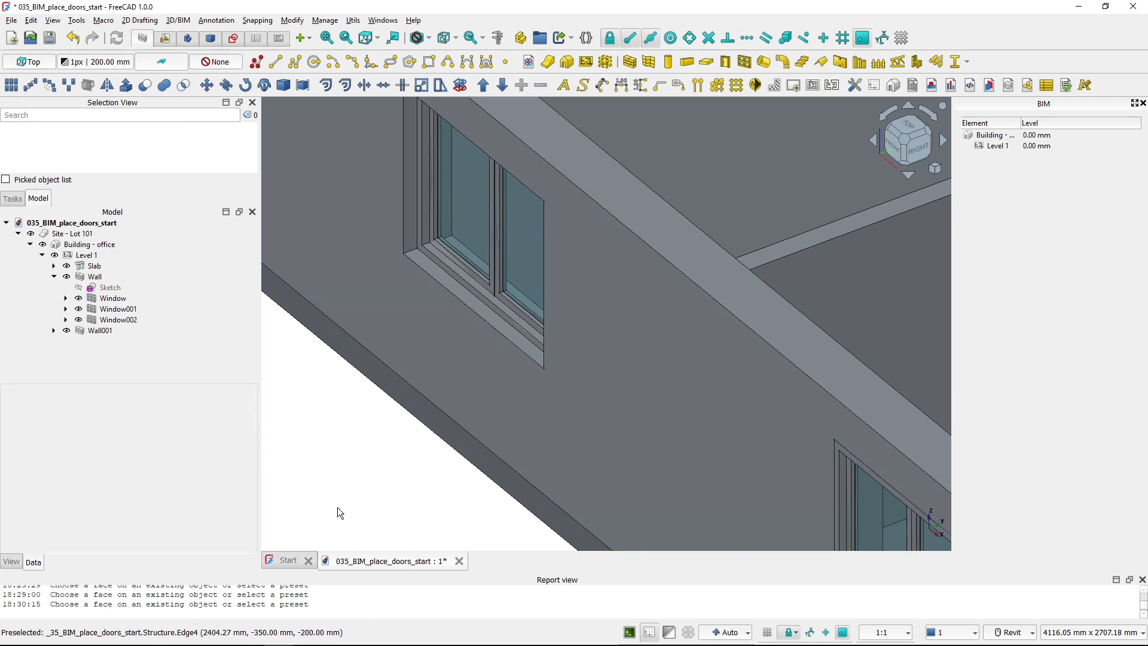
Compare the first window's recess with the other two front-wall windows and check its offset property.
scroll(337, 507, down, 5)
middle_drag(363, 464, 377, 353)
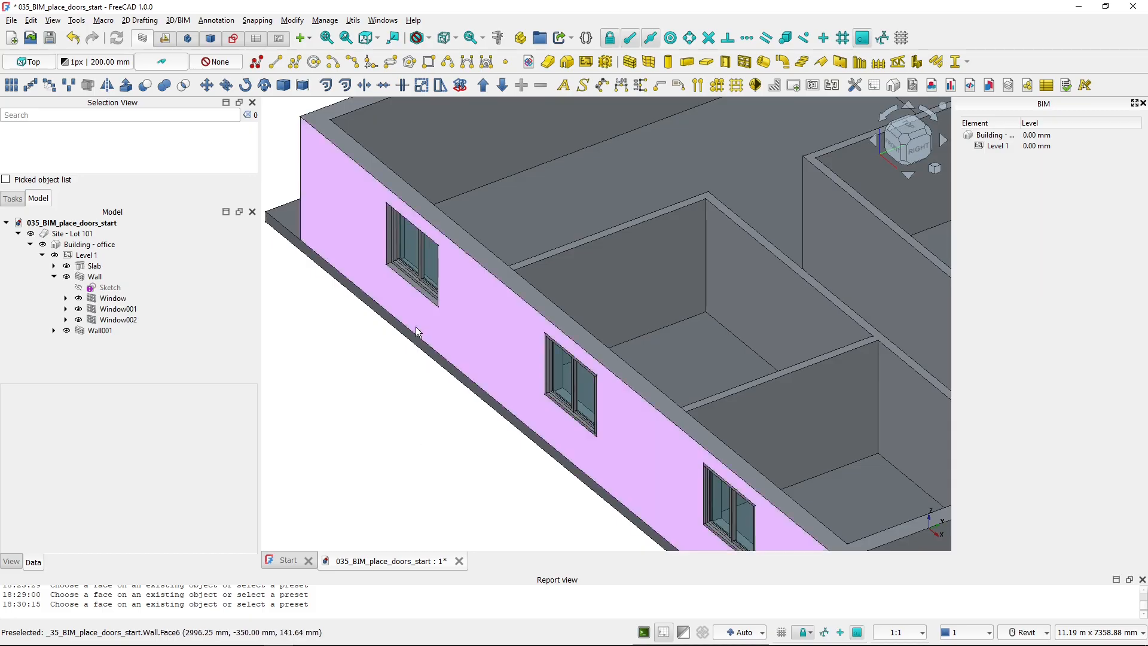
scroll(402, 406, down, 1)
shift+middle_drag(402, 409, 460, 426)
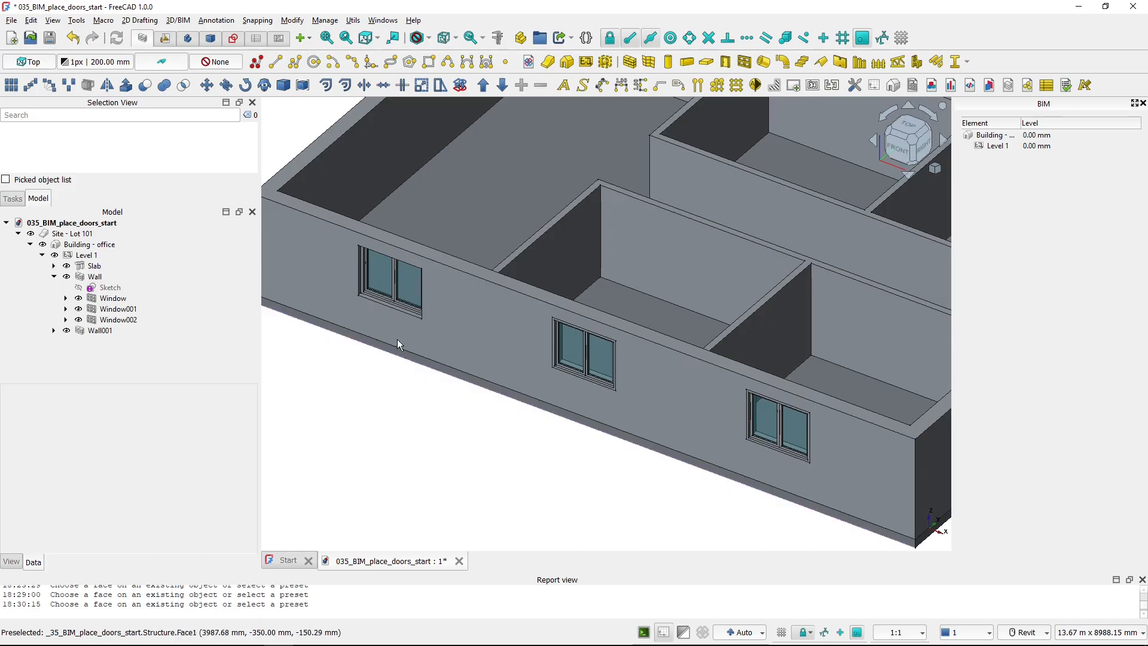
click(379, 289)
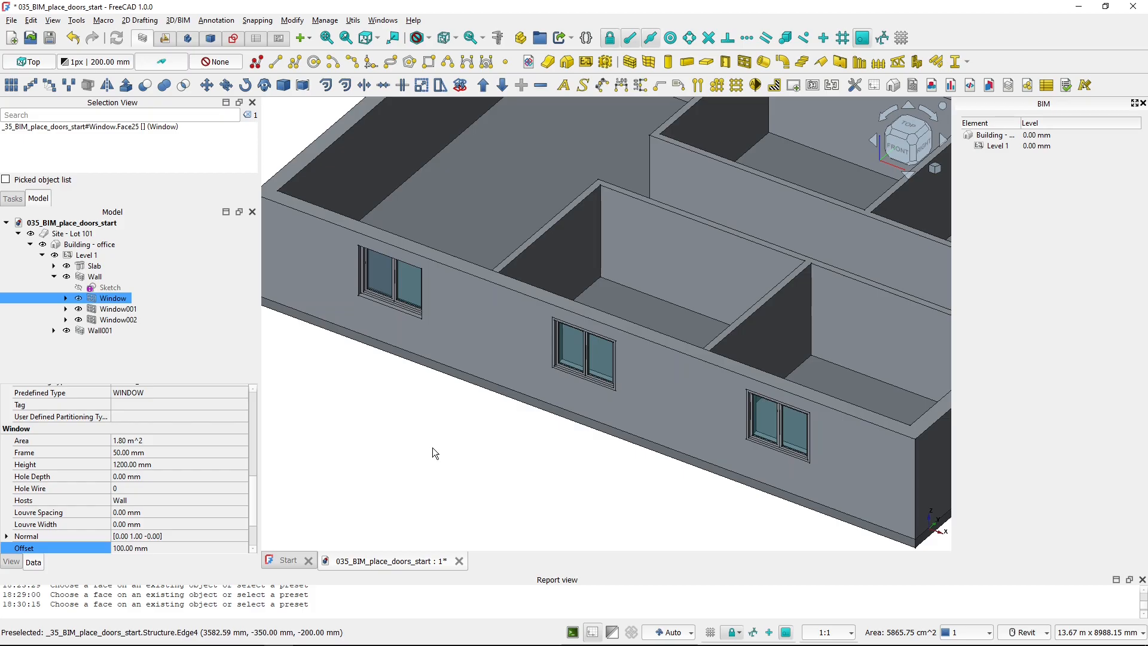
click(404, 412)
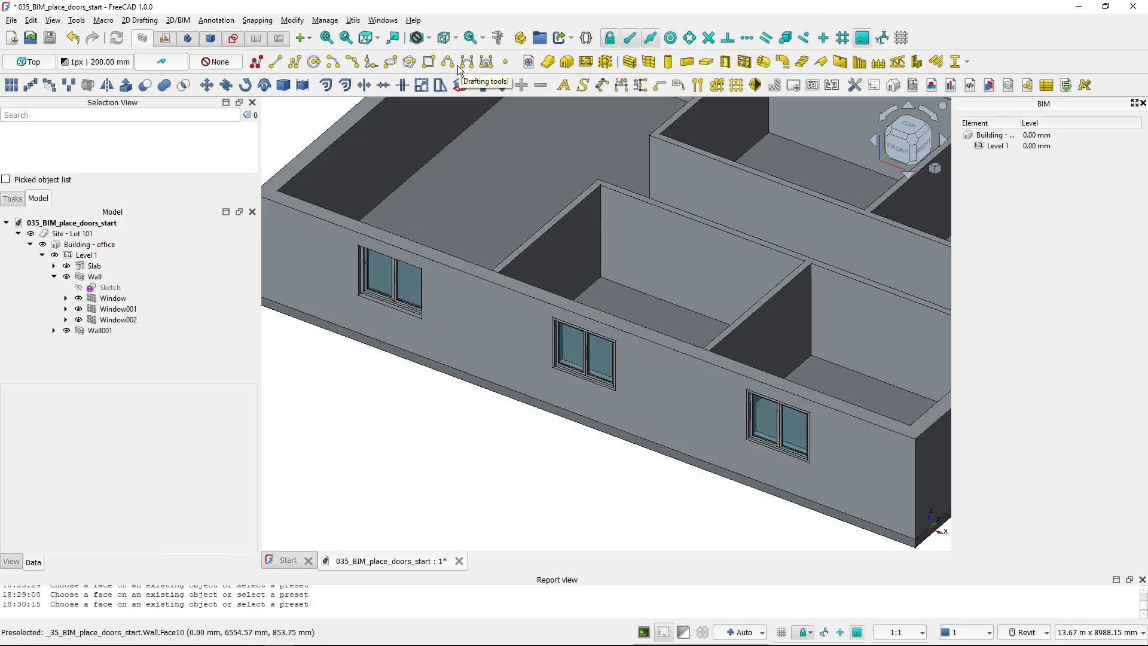
Switch the model's display style to Wireframe and view it from the top.
click(429, 38)
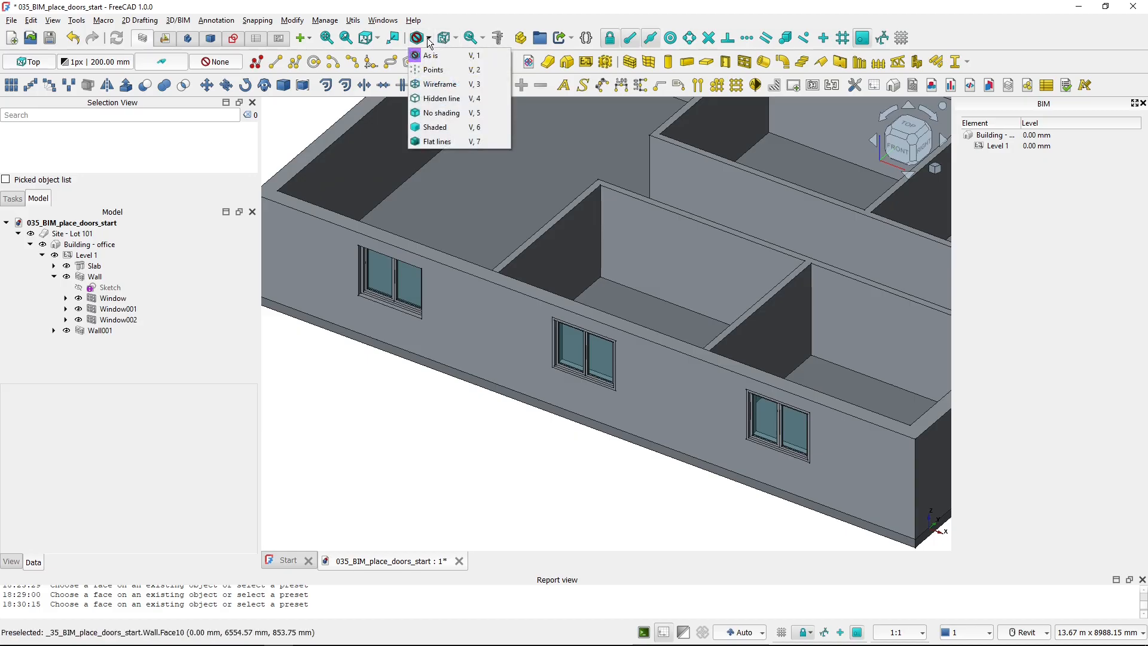
click(443, 89)
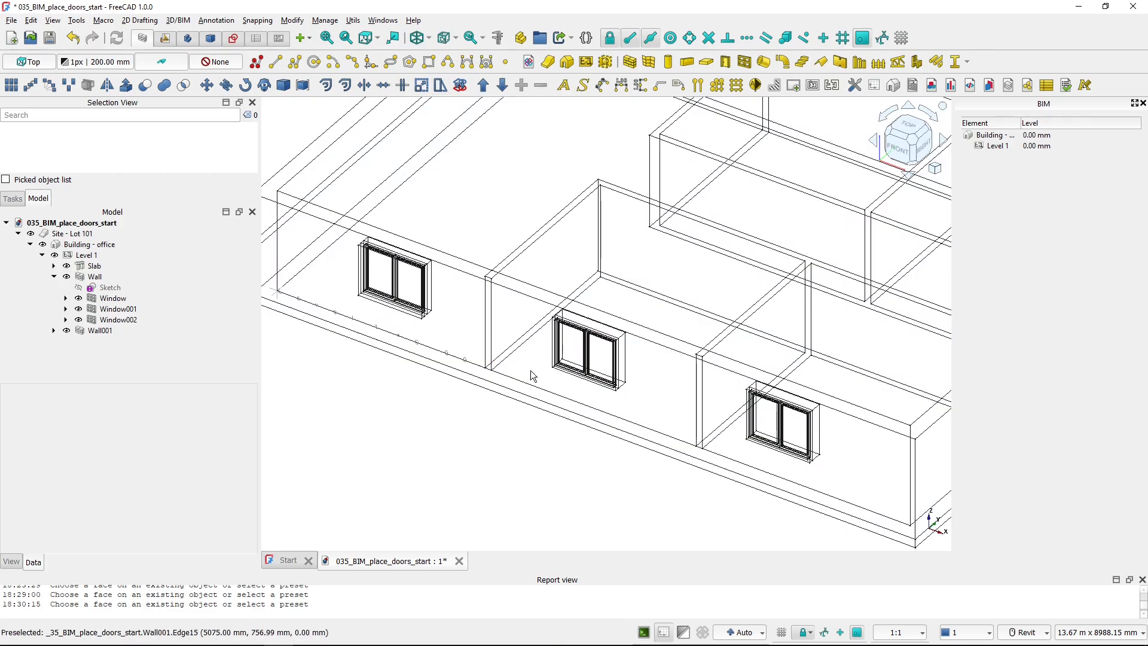
click(908, 136)
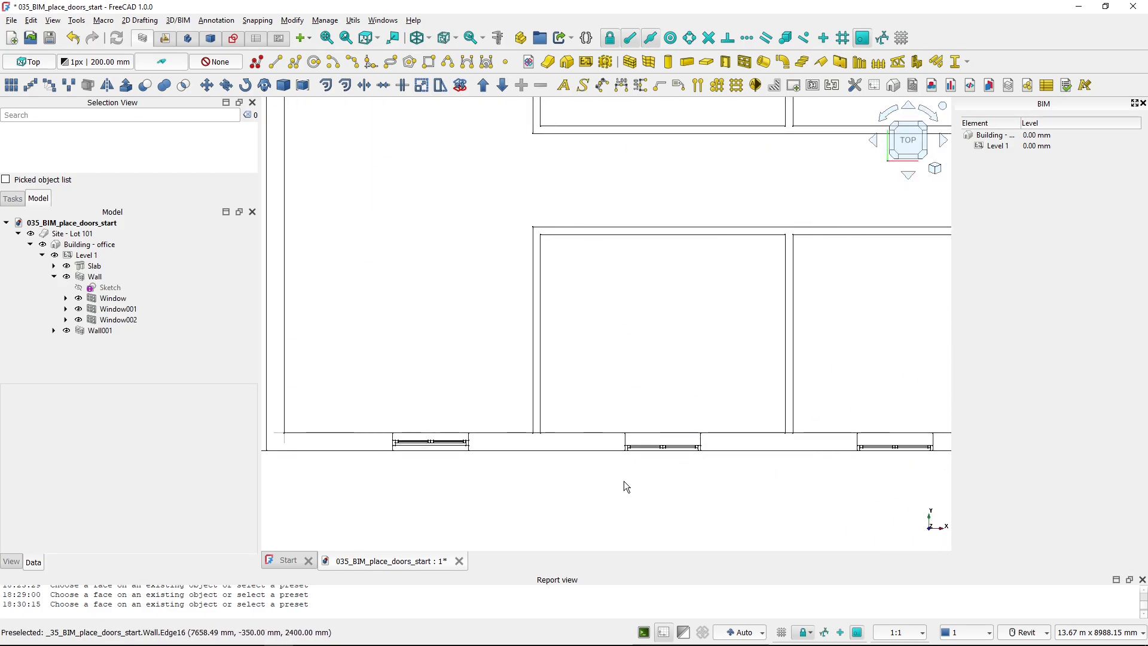
Move the second front-wall window 100 mm along Y into the wall thickness, and clear the selection.
scroll(628, 475, up, 3)
click(660, 436)
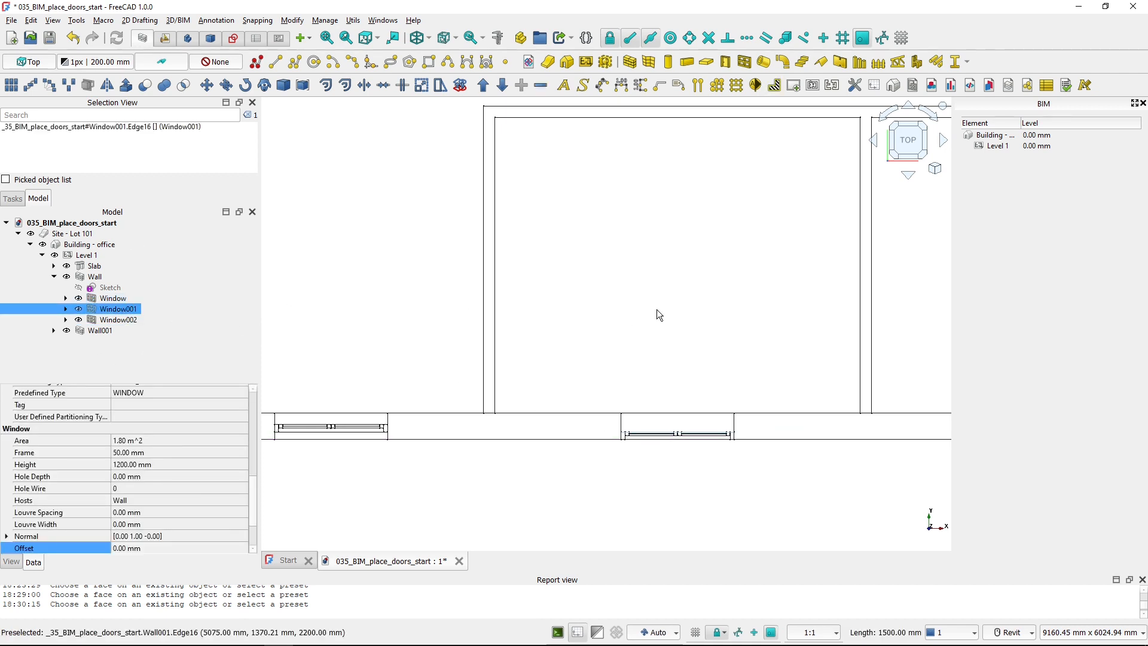
click(207, 85)
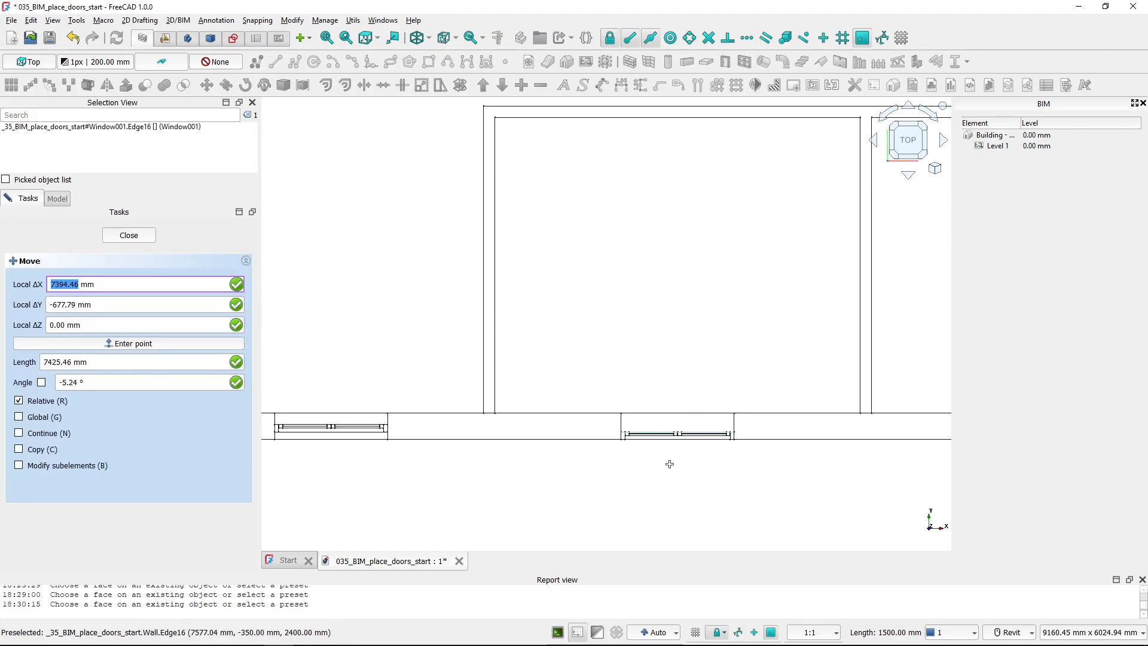
click(683, 521)
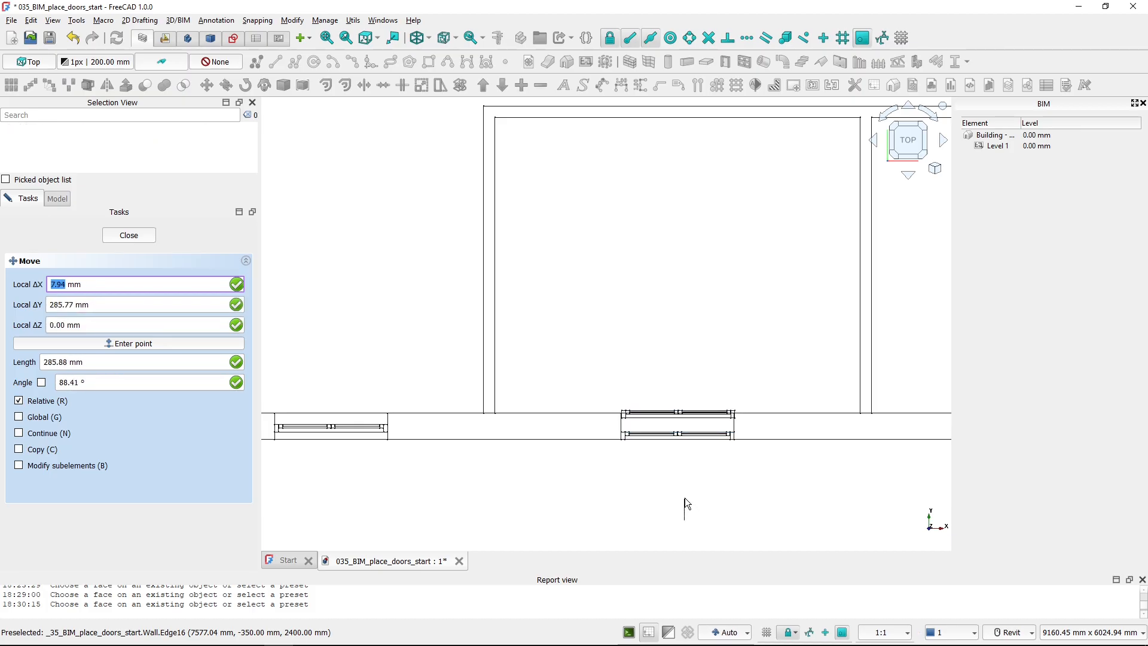
key(y)
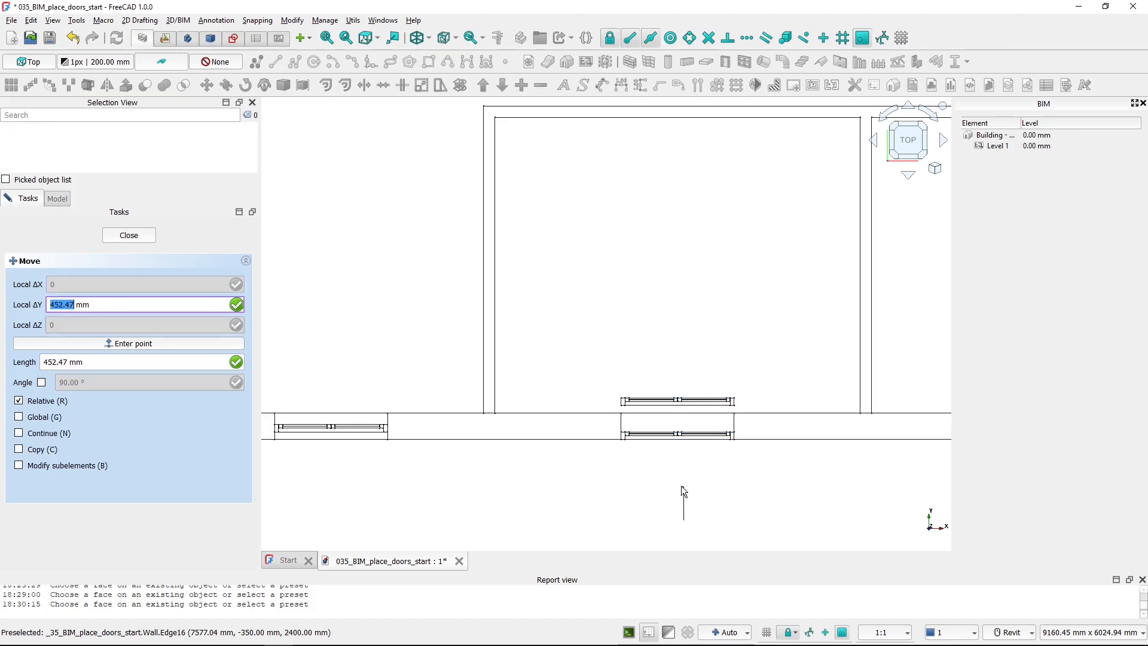
text(100)
key(Return)
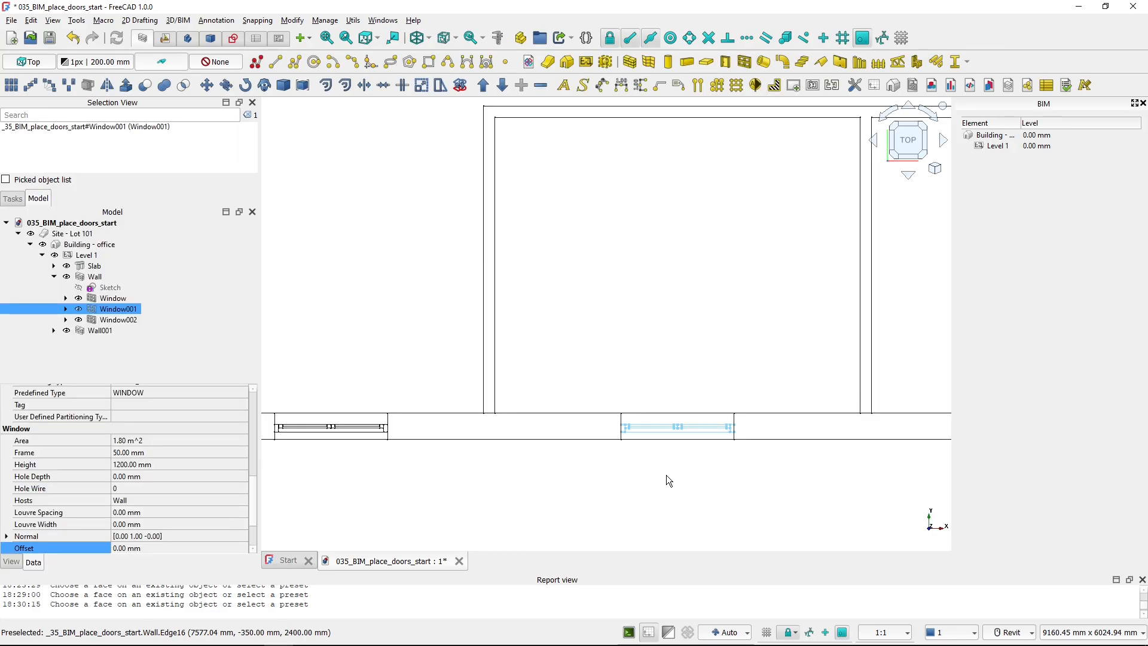
click(638, 462)
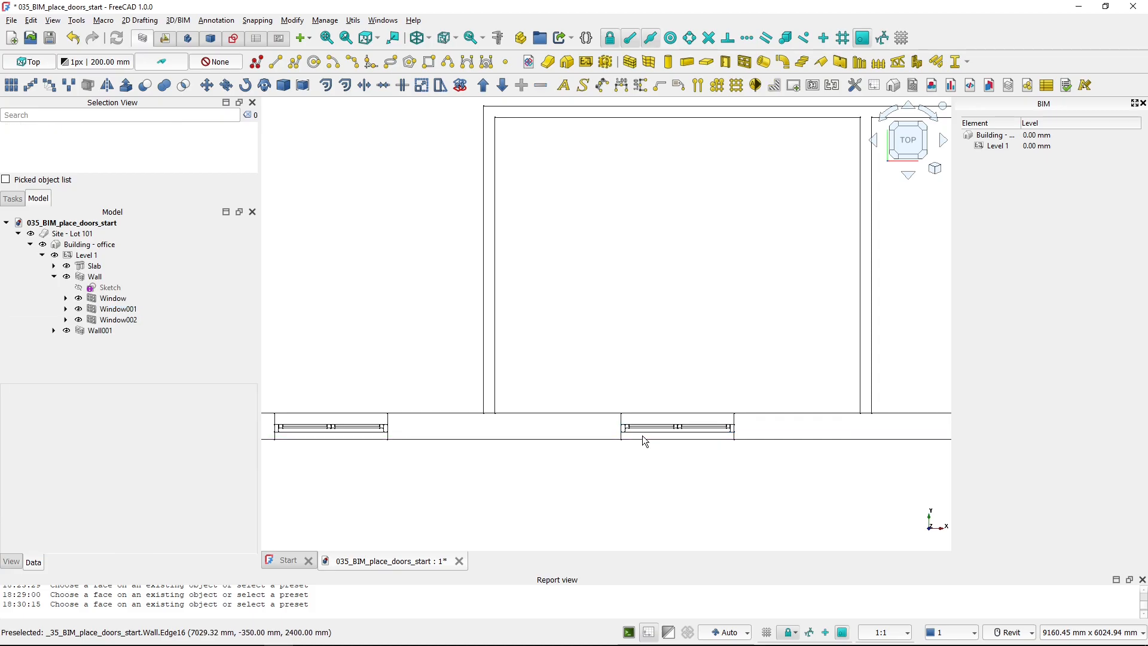
Restore the As is display style in a 3D view and compare the first and second windows' recesses.
shift+middle_drag(648, 483, 489, 191)
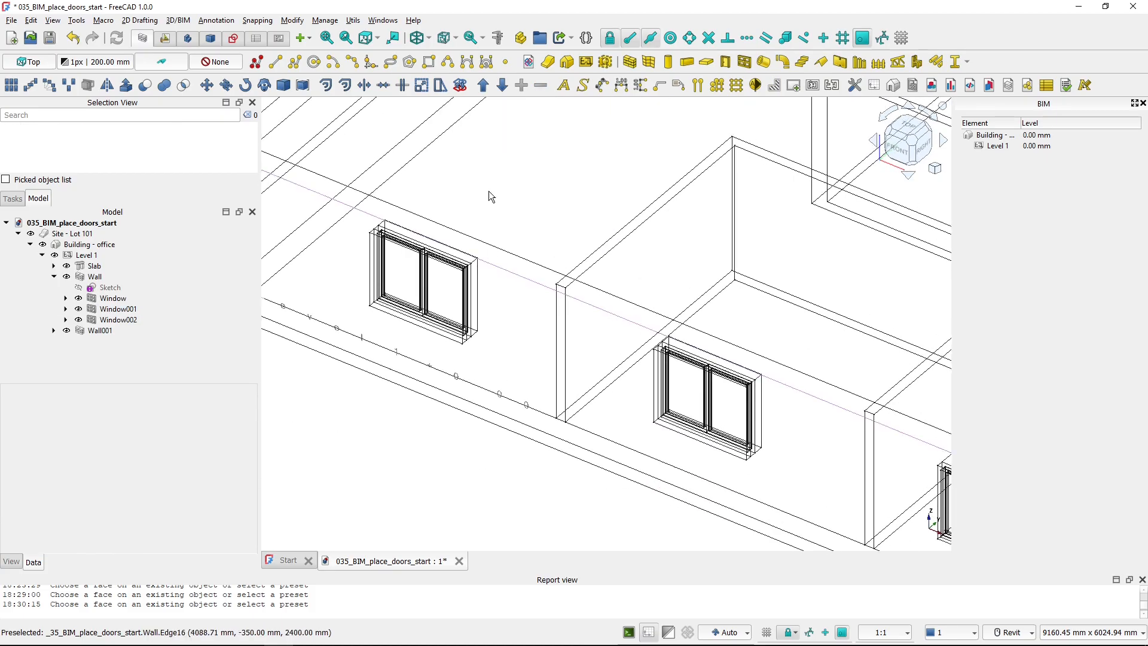
click(457, 42)
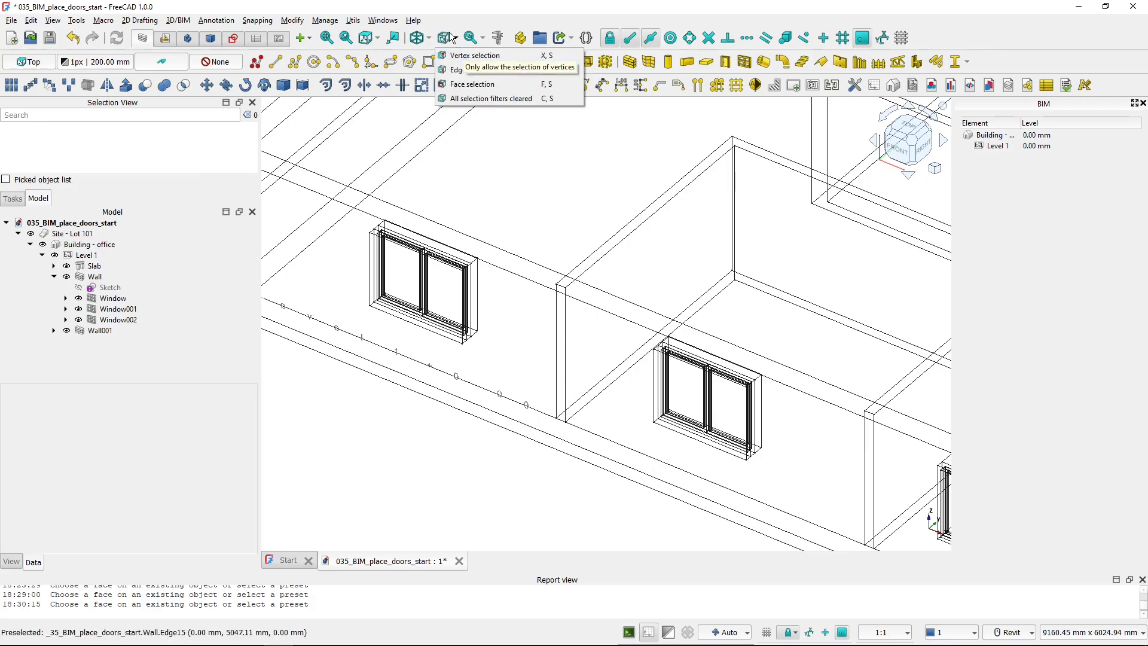
click(423, 40)
click(428, 40)
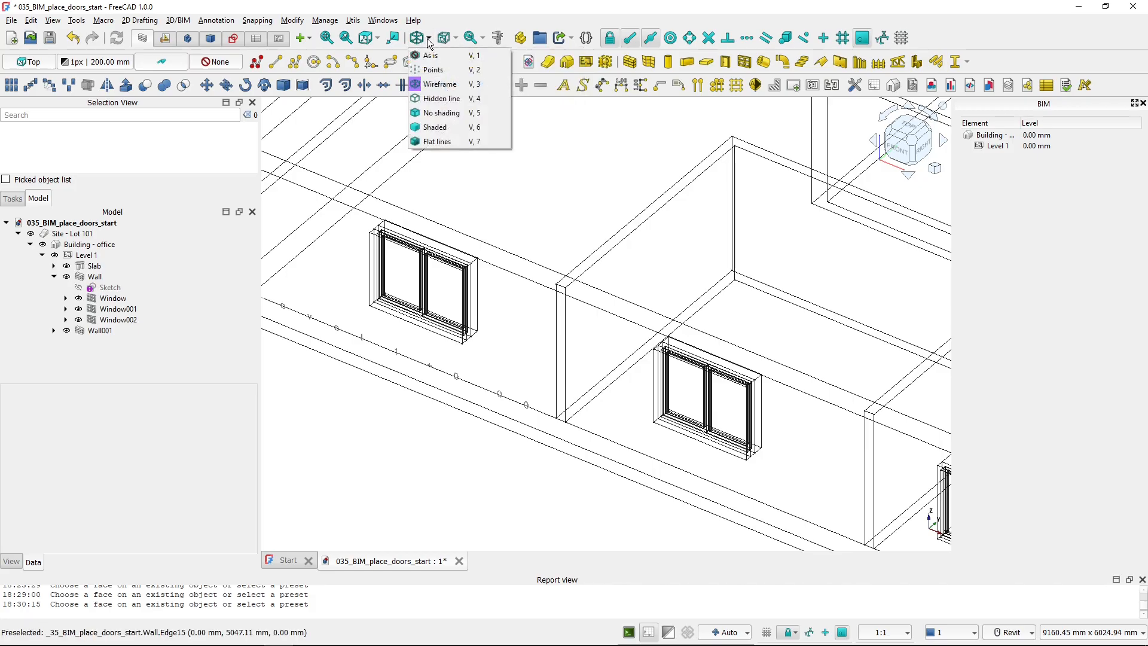
click(439, 54)
scroll(670, 445, up, 4)
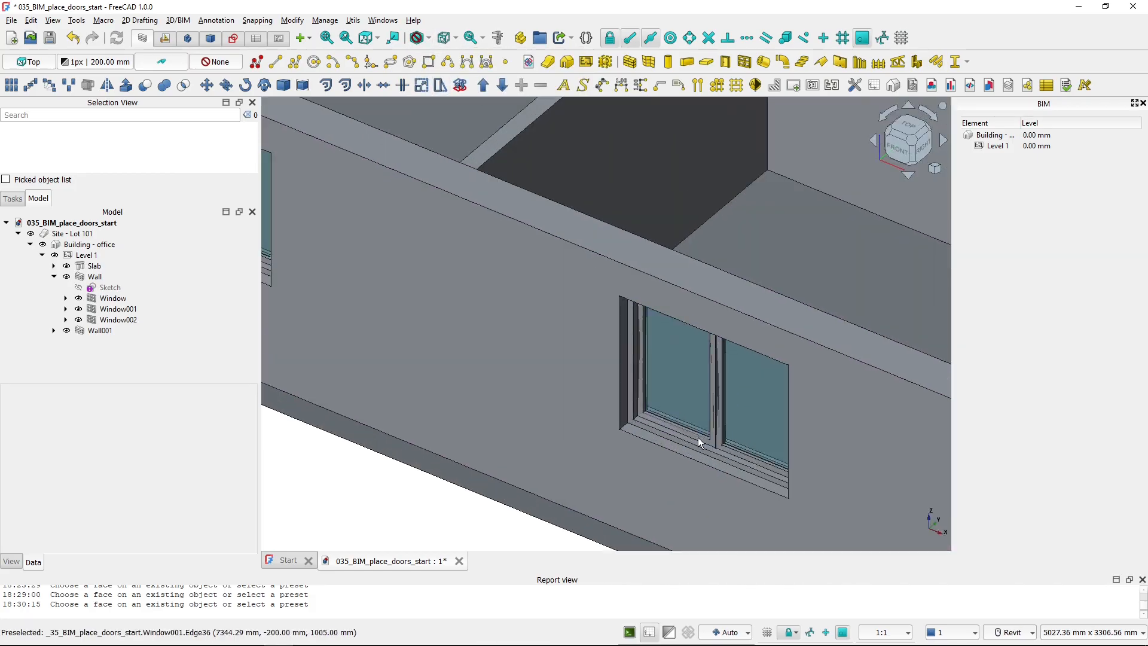
scroll(681, 436, down, 3)
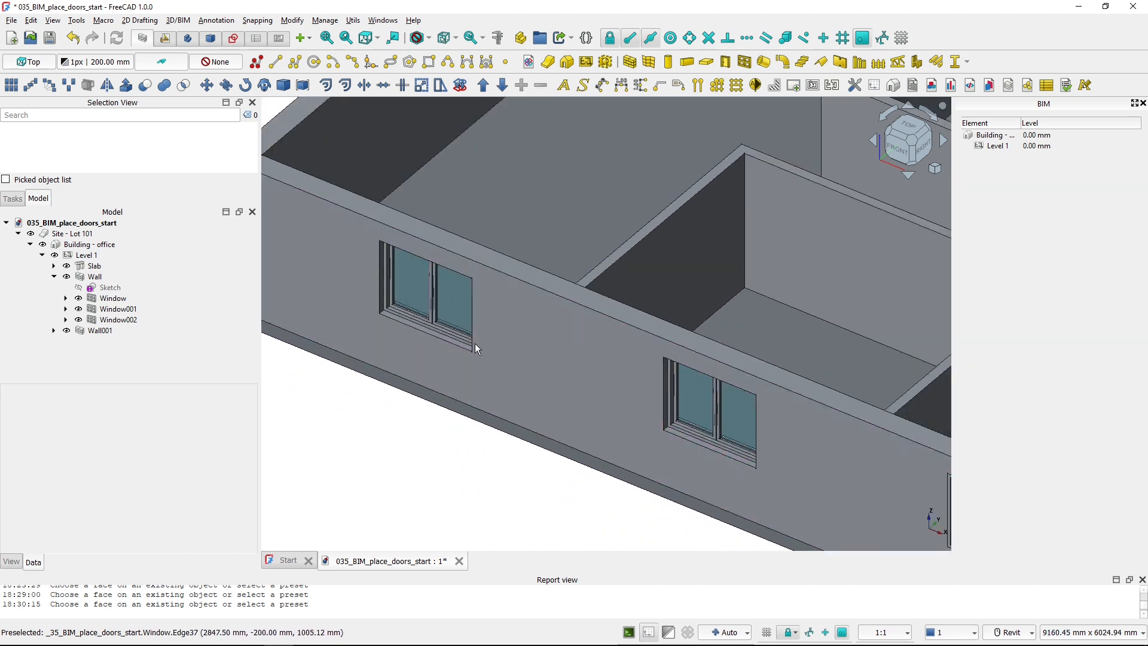
Select the second window and check its offset property.
click(676, 421)
scroll(143, 510, down, 1)
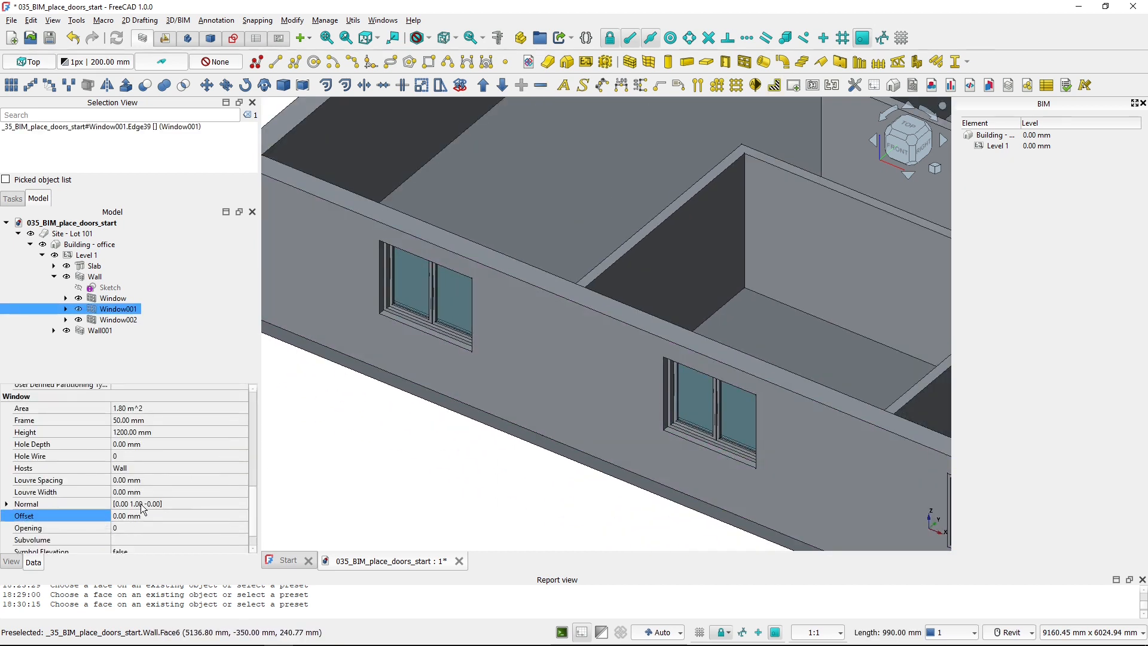
scroll(461, 397, down, 3)
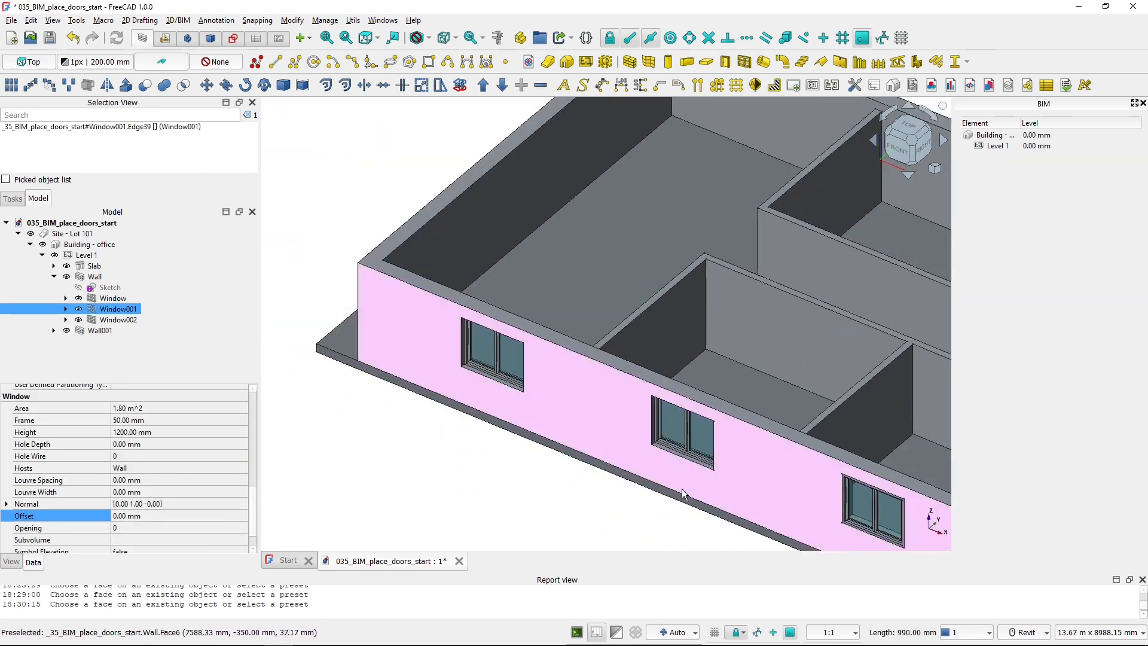
Set the third front-wall window's offset to 100 mm.
scroll(592, 441, up, 2)
click(666, 397)
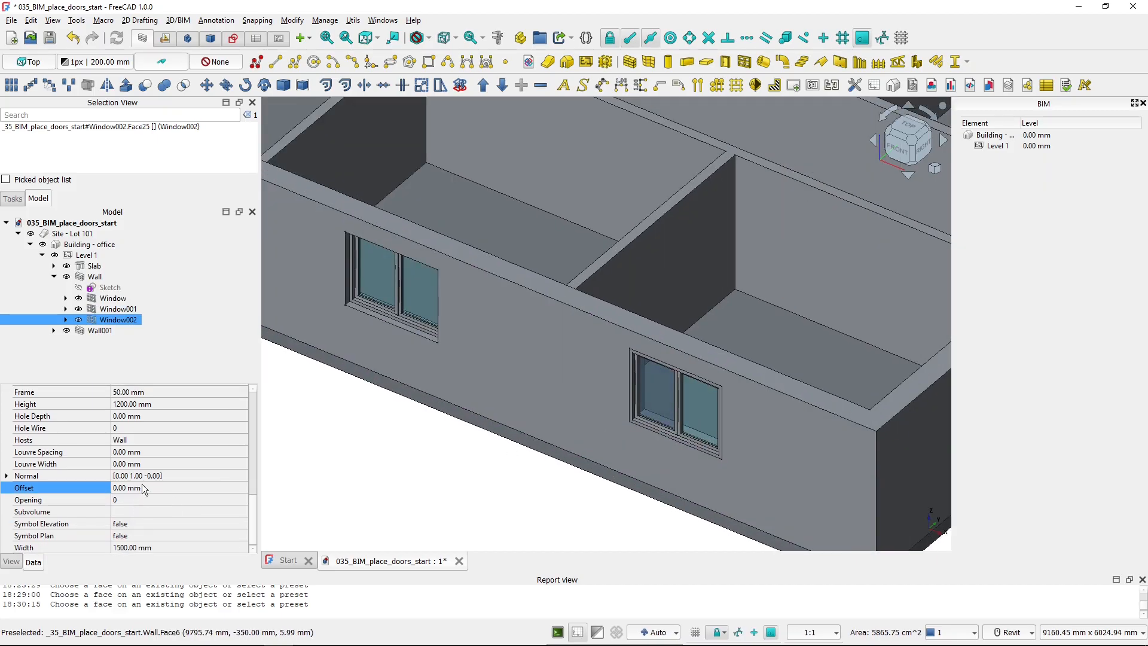
click(144, 487)
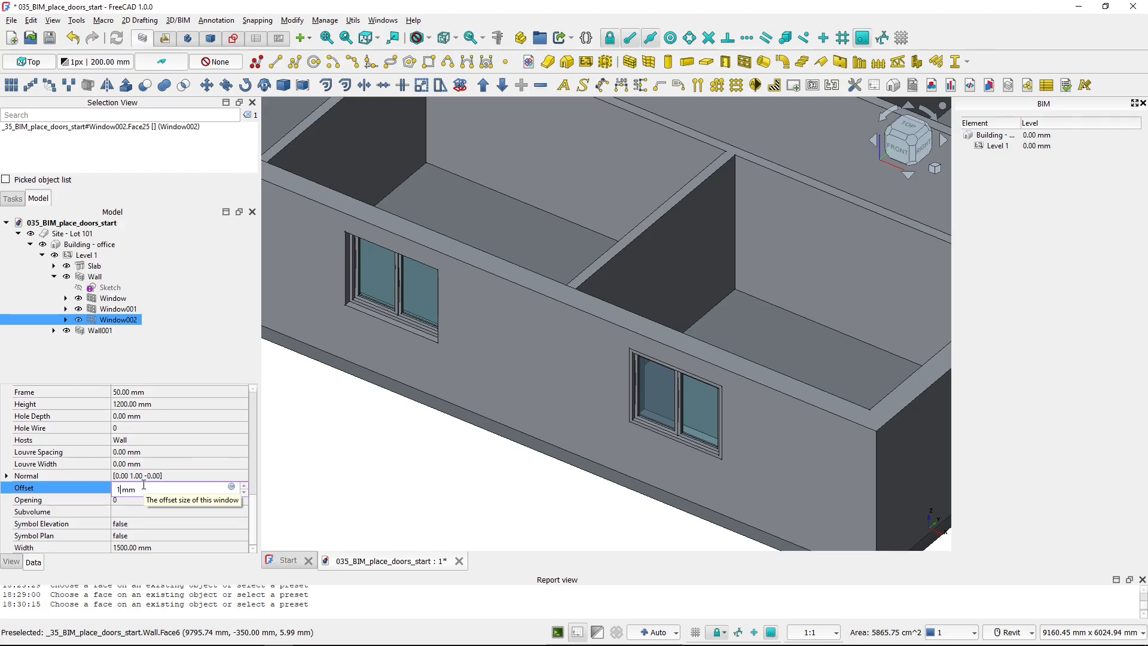
key(Return)
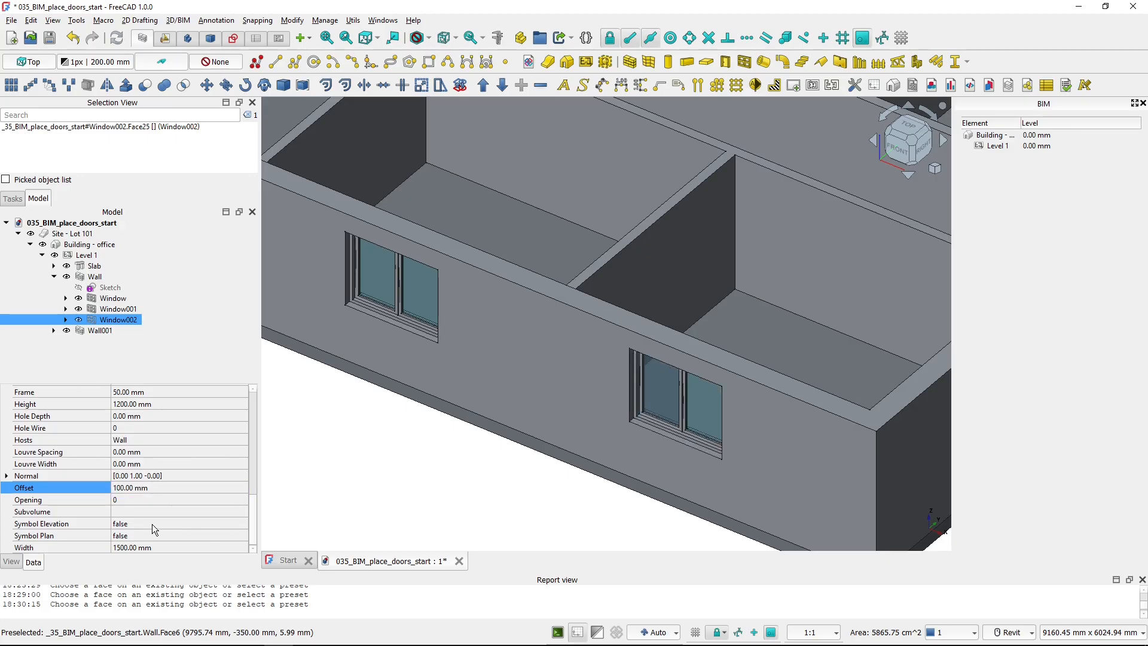
Try an opening value of 45 on the third front-wall window, and reset the opening to 0.
click(126, 500)
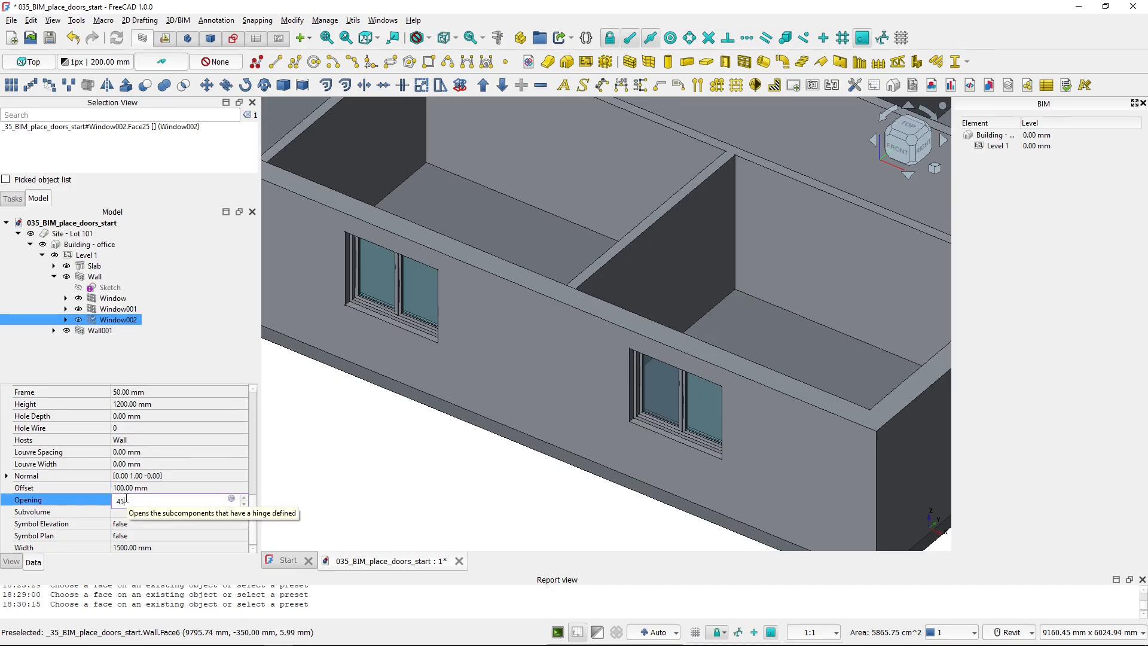
key(Return)
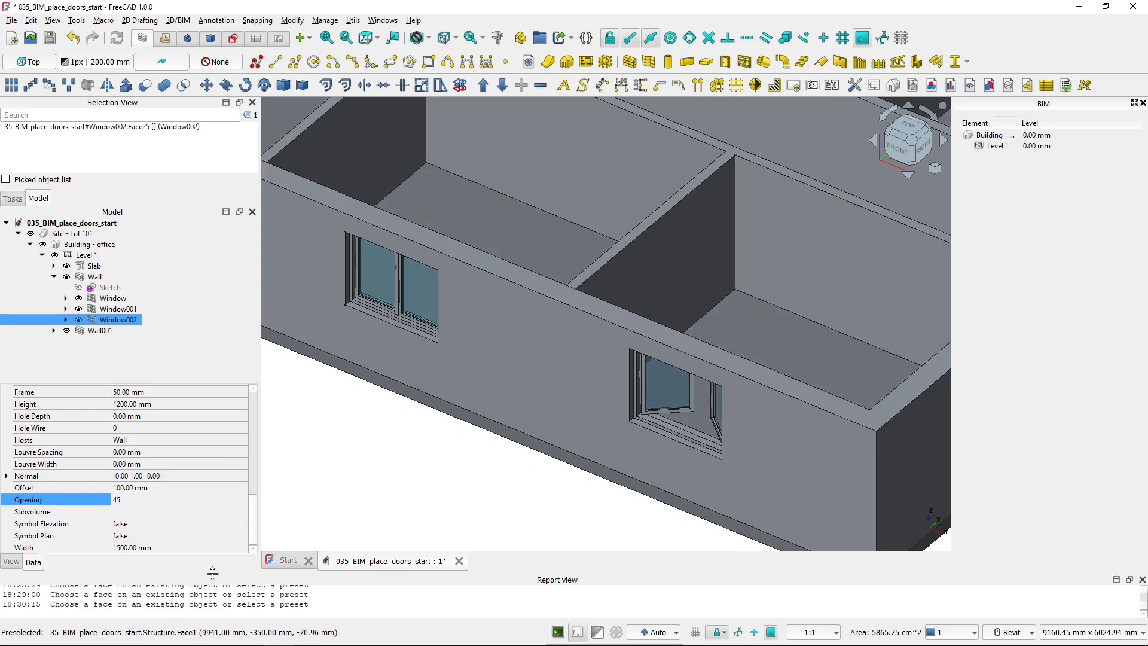
click(134, 500)
text(0)
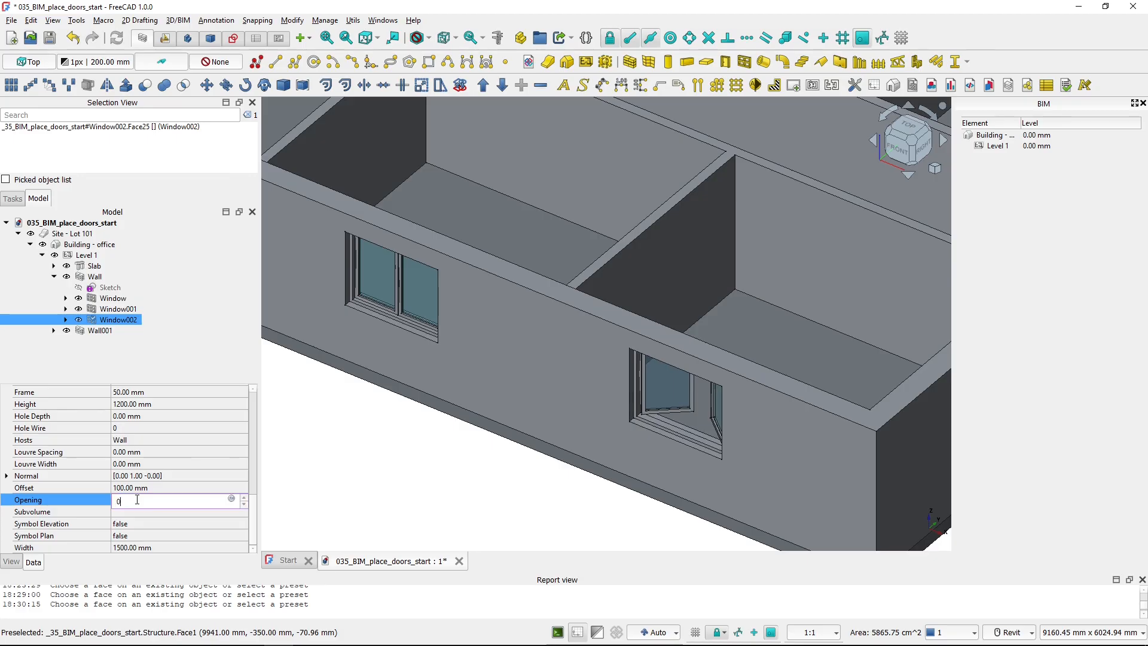
key(Return)
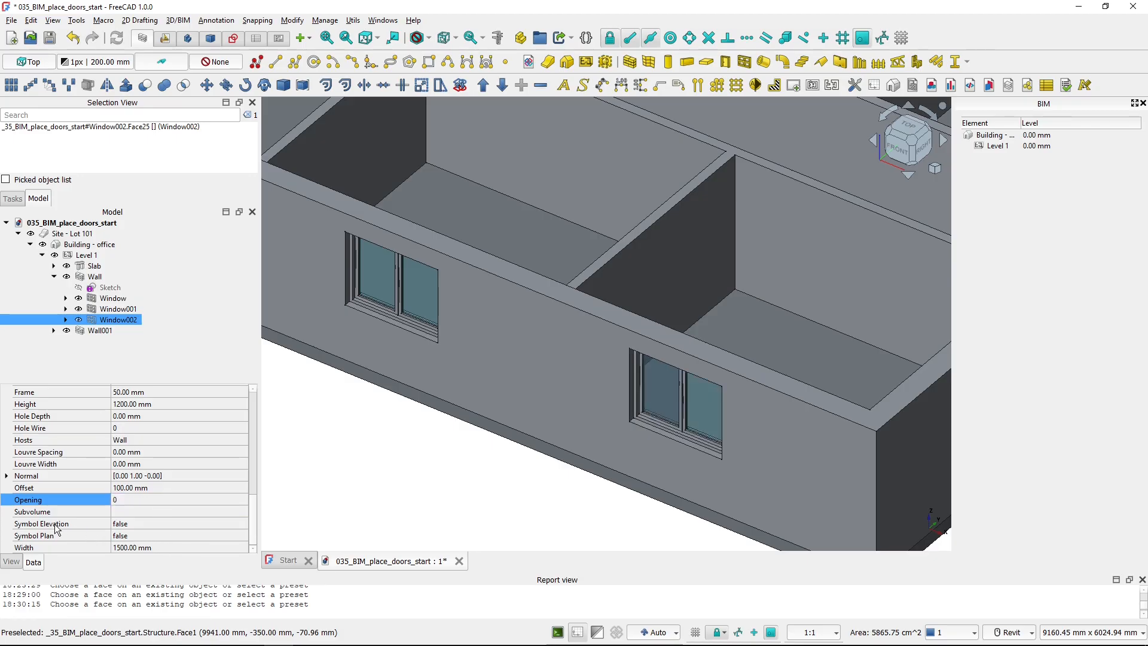
Turn on the third window's elevation symbol, inspect it on the front wall, and turn it off again.
click(144, 530)
click(141, 536)
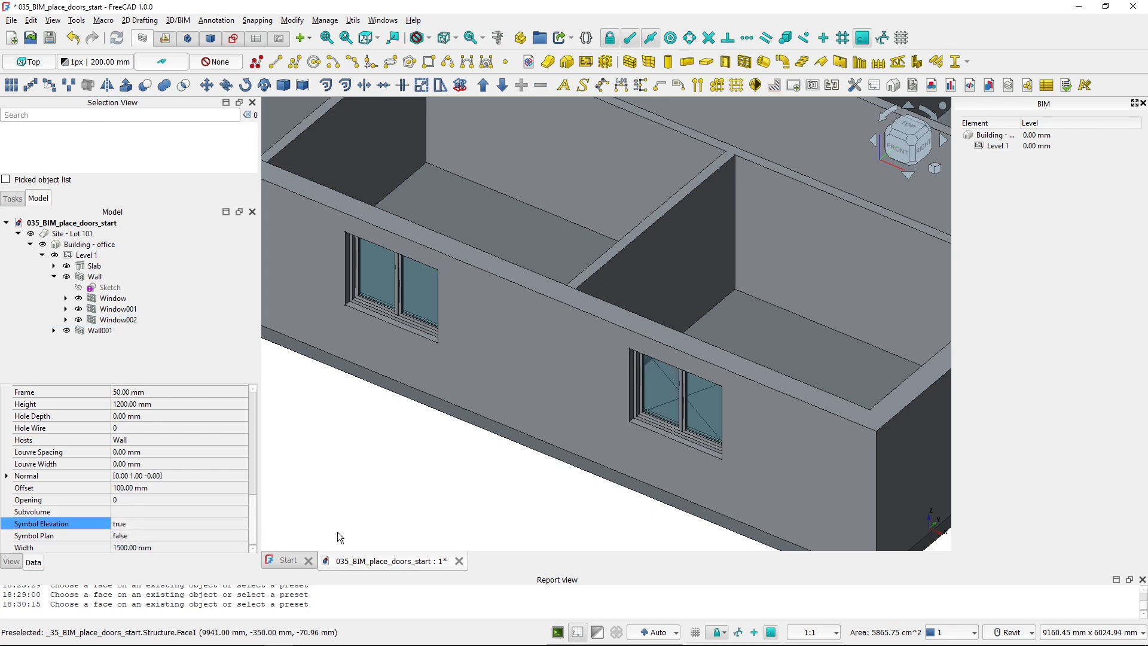
click(339, 537)
shift+middle_drag(671, 474, 727, 477)
click(124, 321)
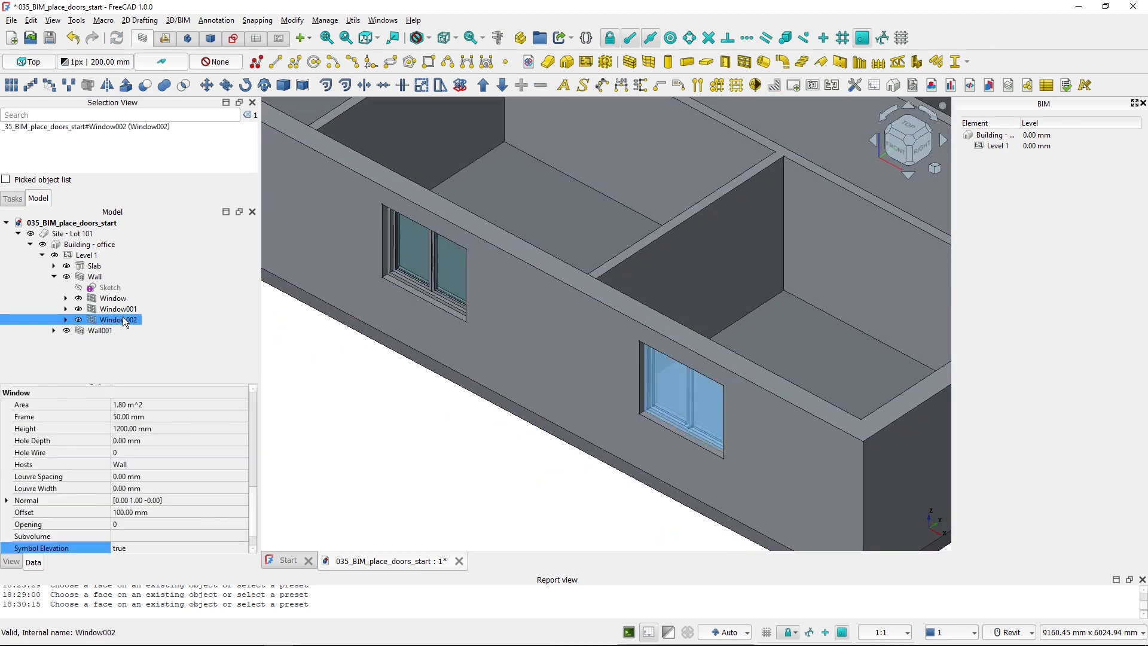
scroll(137, 527, down, 1)
click(135, 525)
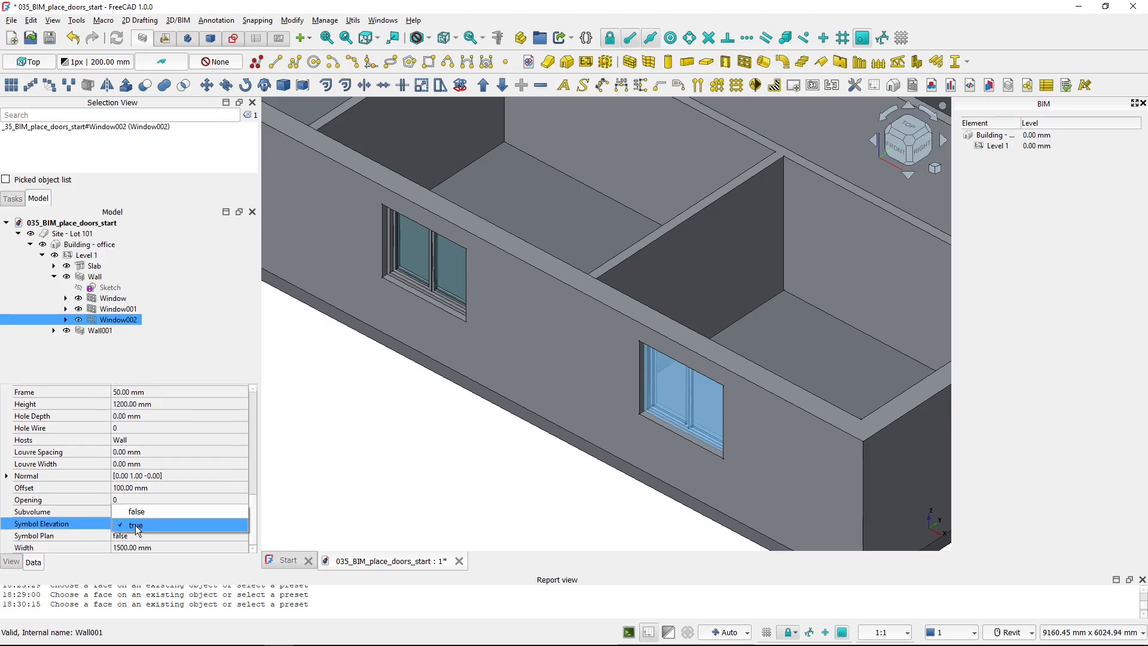
click(135, 525)
Turn on the third window's plan symbol and check it in the top view and in 3D.
click(134, 534)
click(132, 533)
click(131, 533)
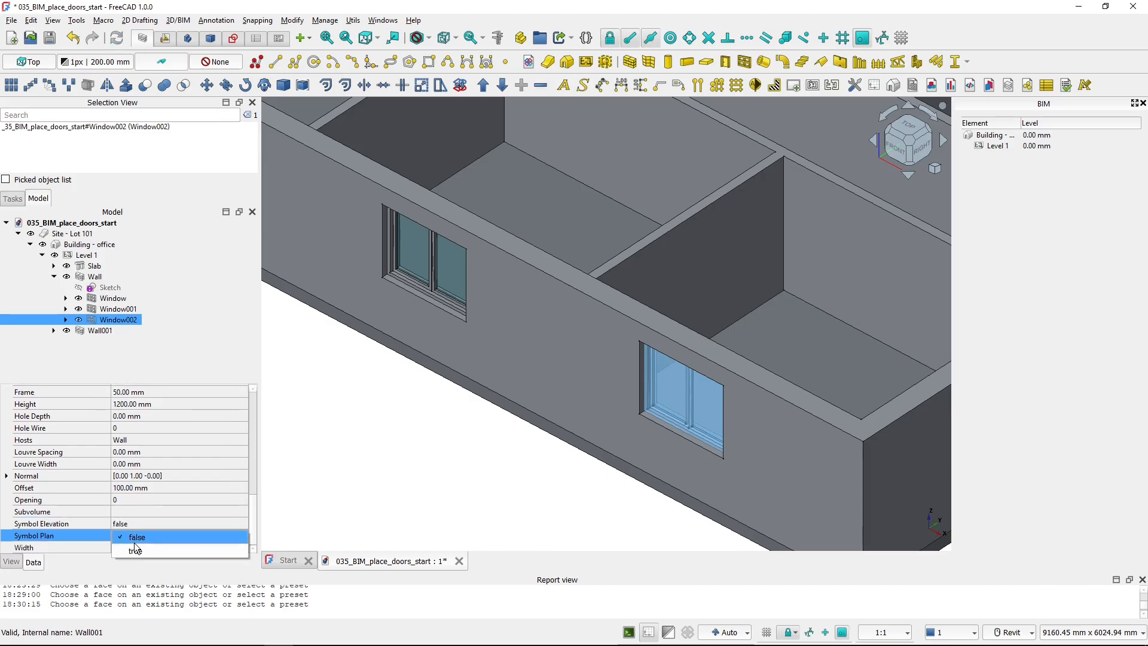
click(134, 550)
click(361, 528)
shift+middle_drag(615, 457, 678, 482)
key(2)
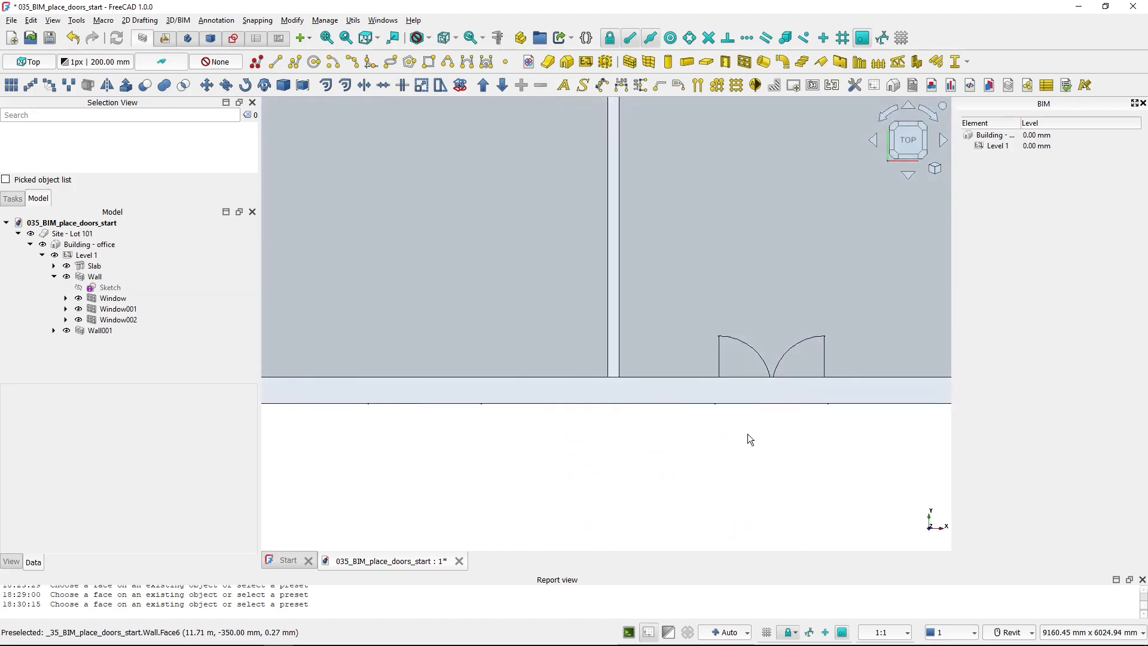
key(0)
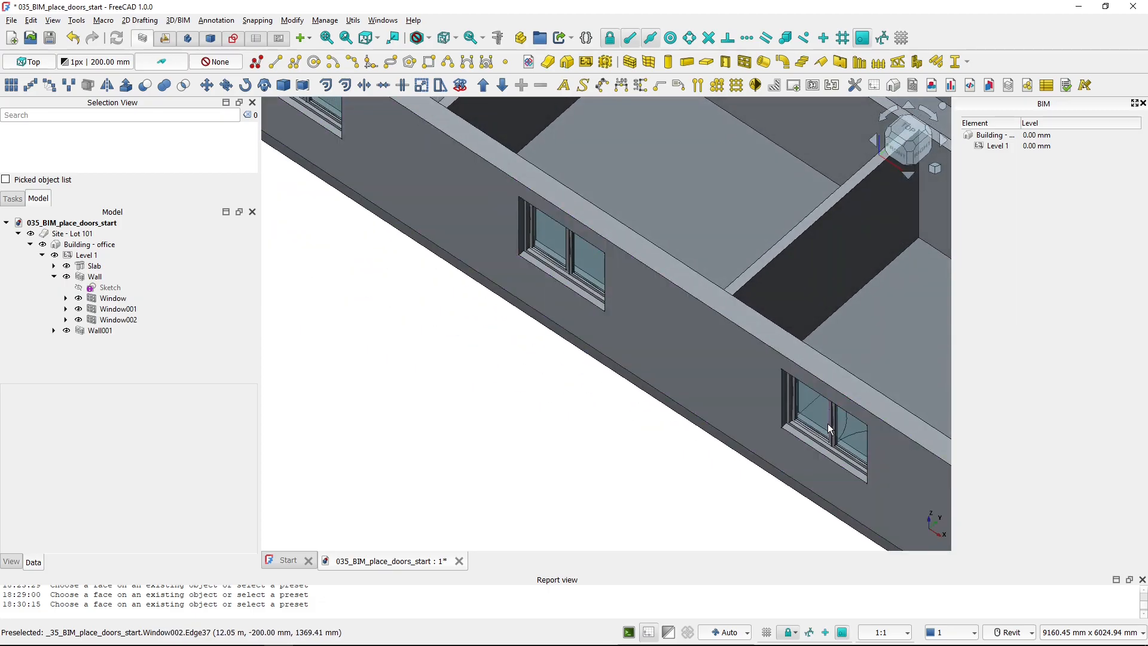
Turn off the third window's plan symbol and clear the selection.
click(832, 420)
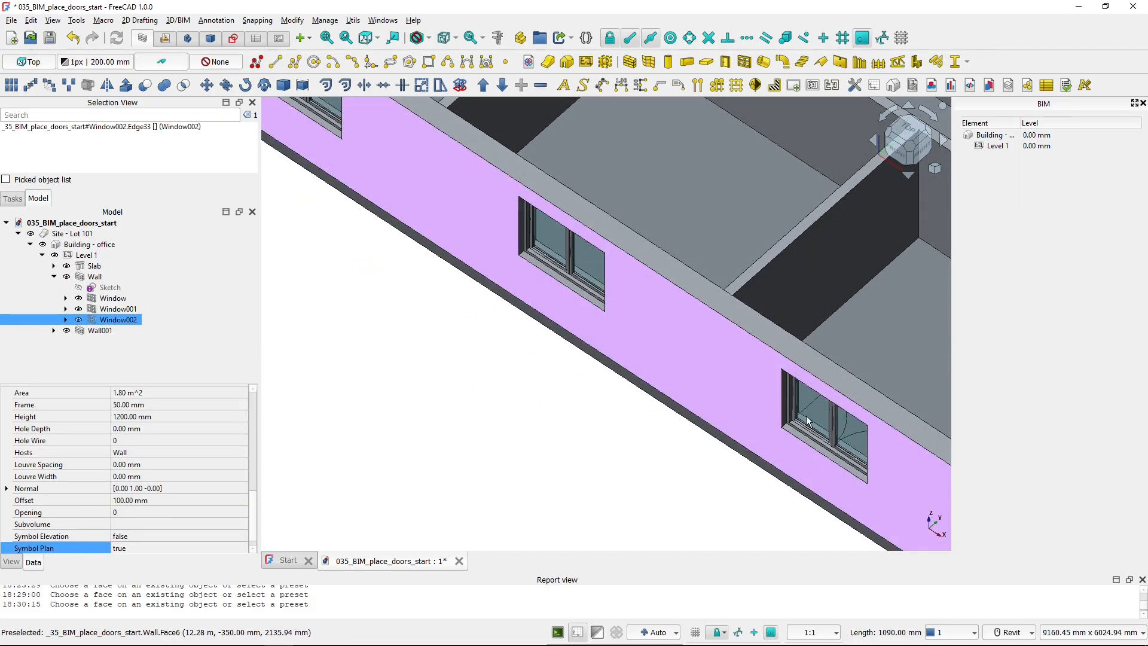
scroll(122, 542, down, 1)
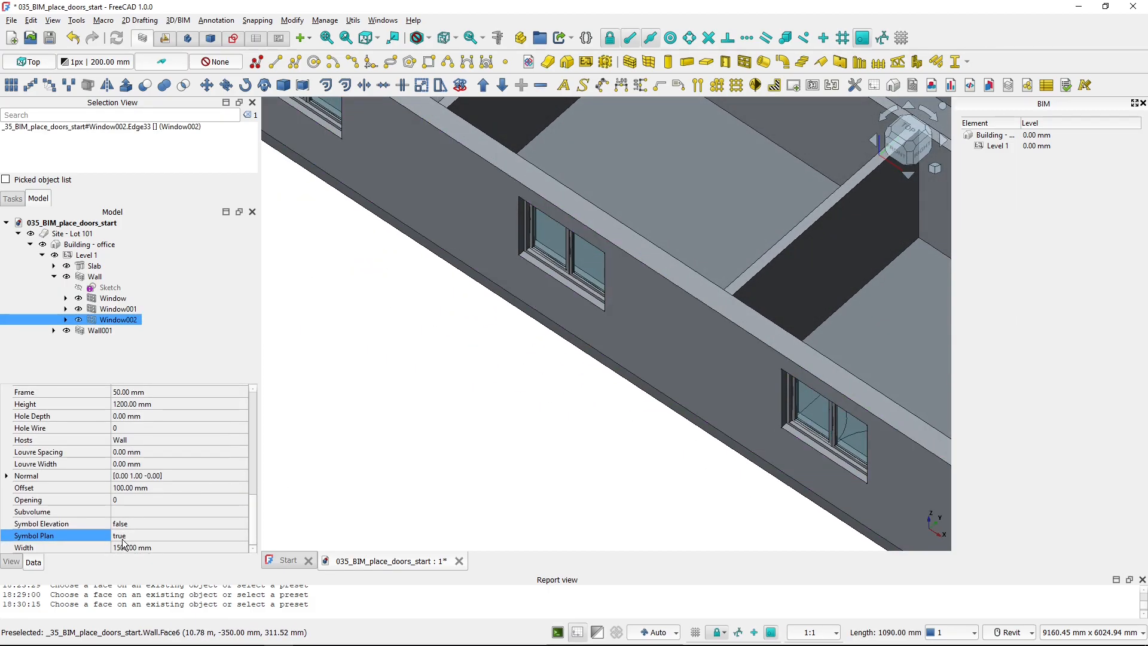
click(126, 537)
click(127, 524)
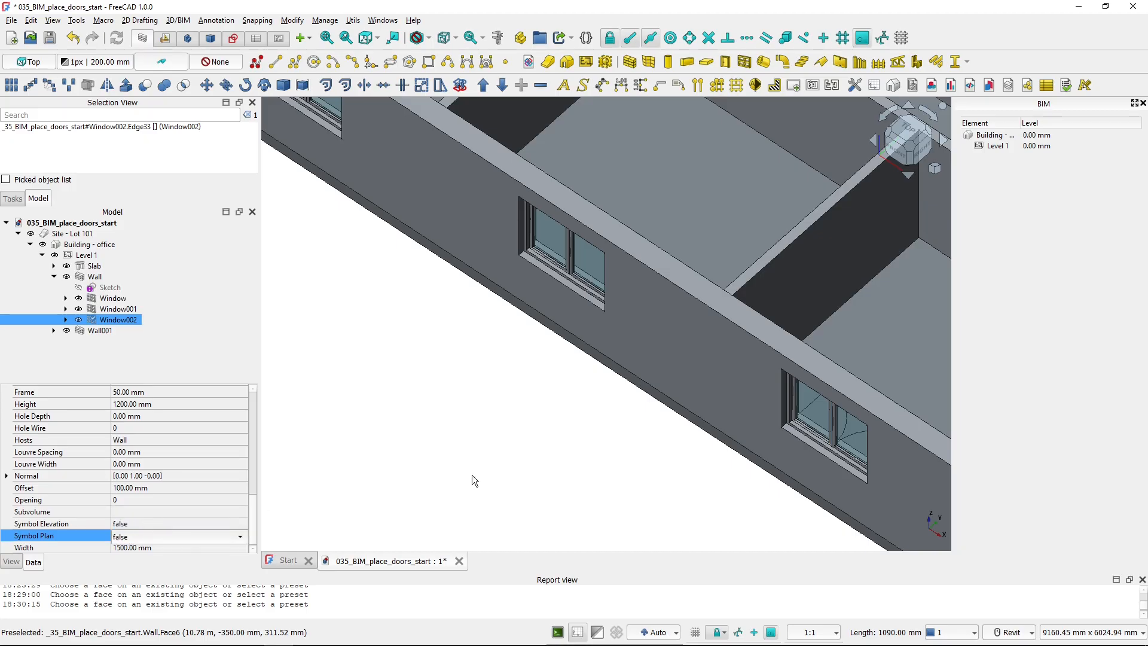
click(495, 468)
Check the rear-wall window layout in level_01_floor_plan.pdf in Foxit PDF Reader, and return to FreeCAD.
scroll(598, 436, down, 2)
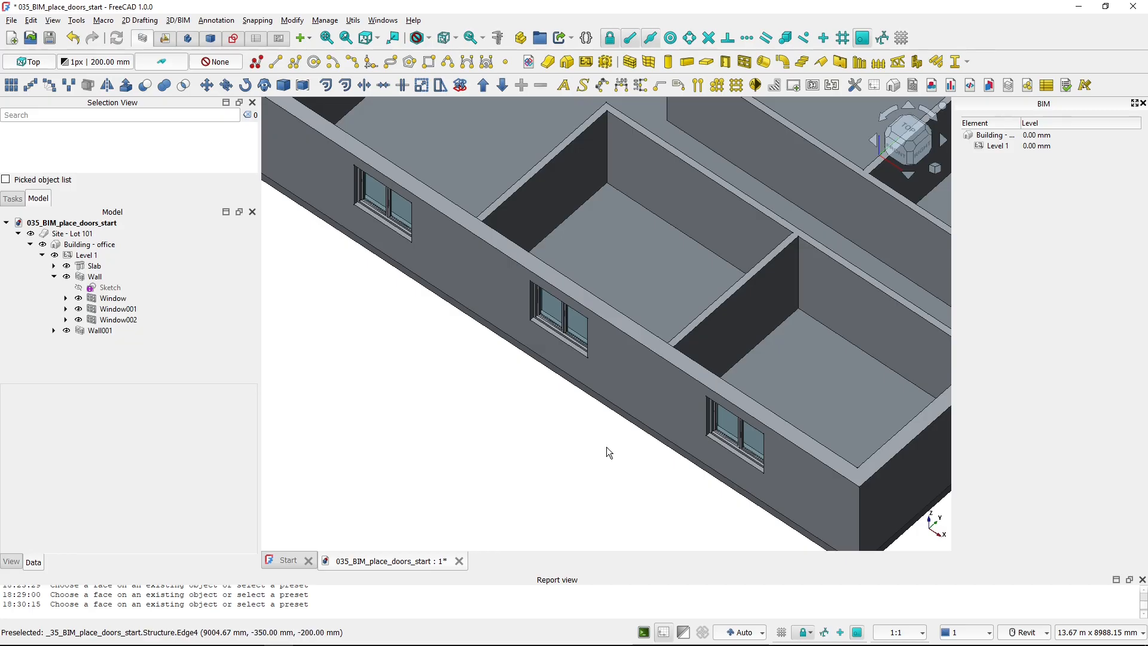
key(alt+Tab)
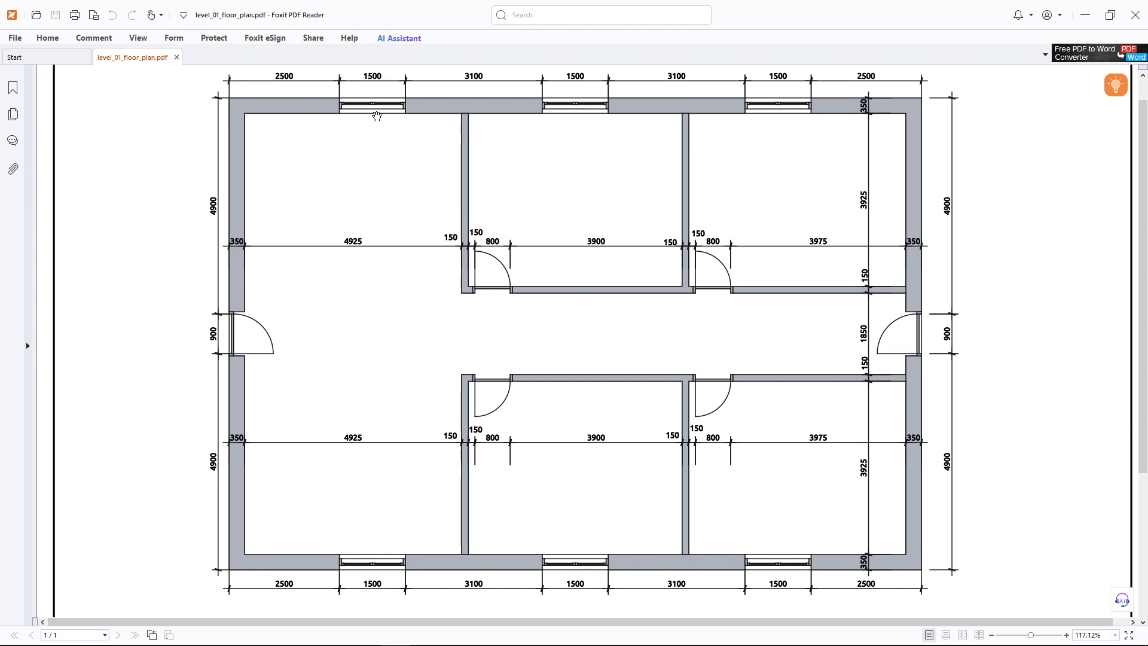
key(alt+Tab)
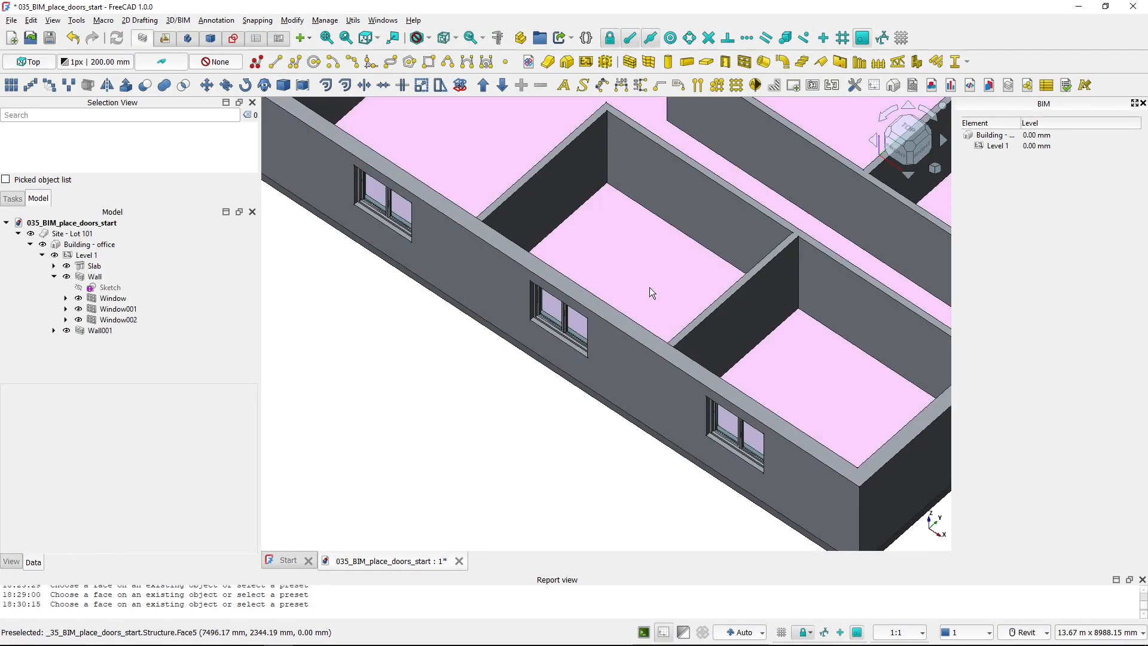
Place a 1500 x 1200 mm Open 2-pane window with its O1 offset set to 100 mm at the rear wall's outer corner.
scroll(651, 287, down, 4)
shift+middle_drag(735, 323, 715, 337)
scroll(508, 376, up, 3)
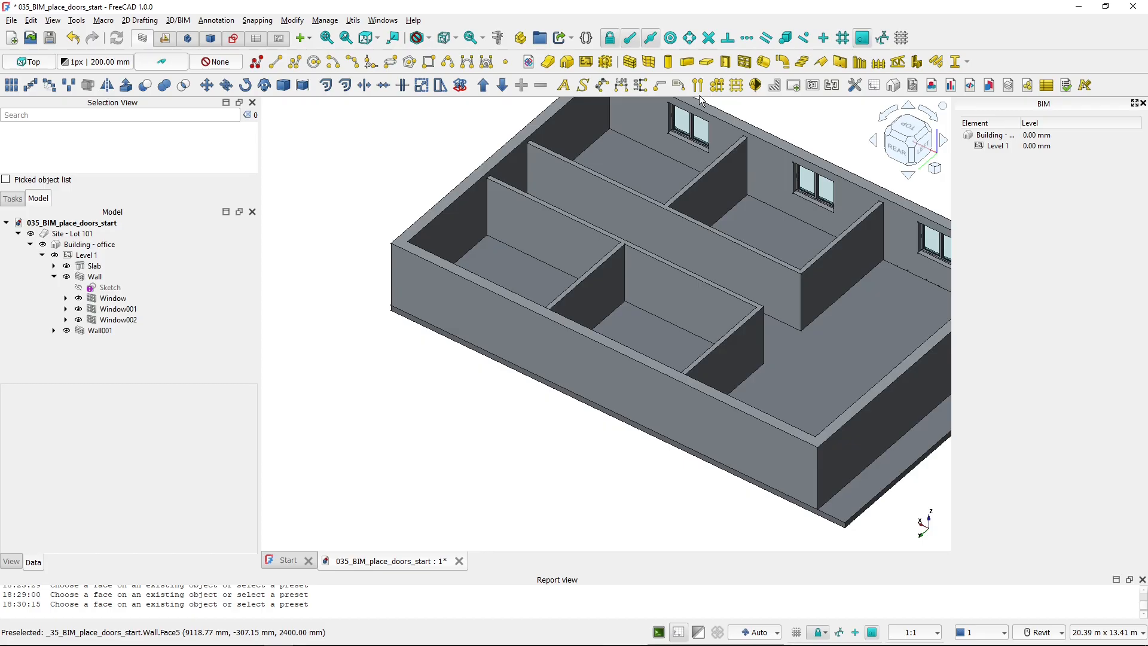
click(747, 63)
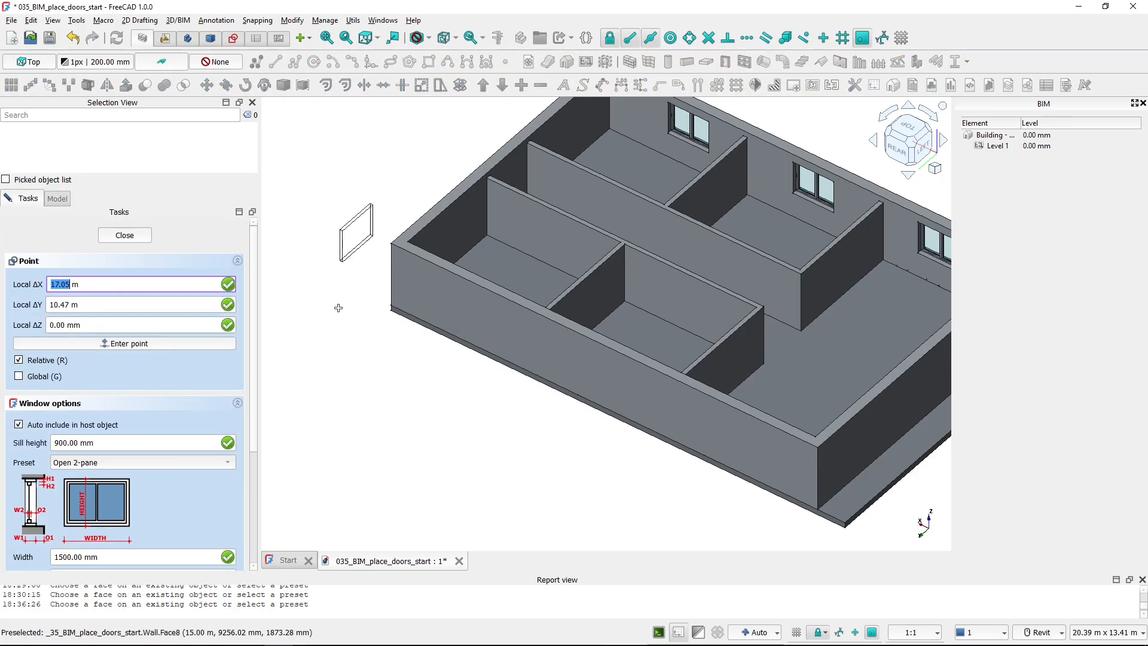
drag(253, 335, 268, 493)
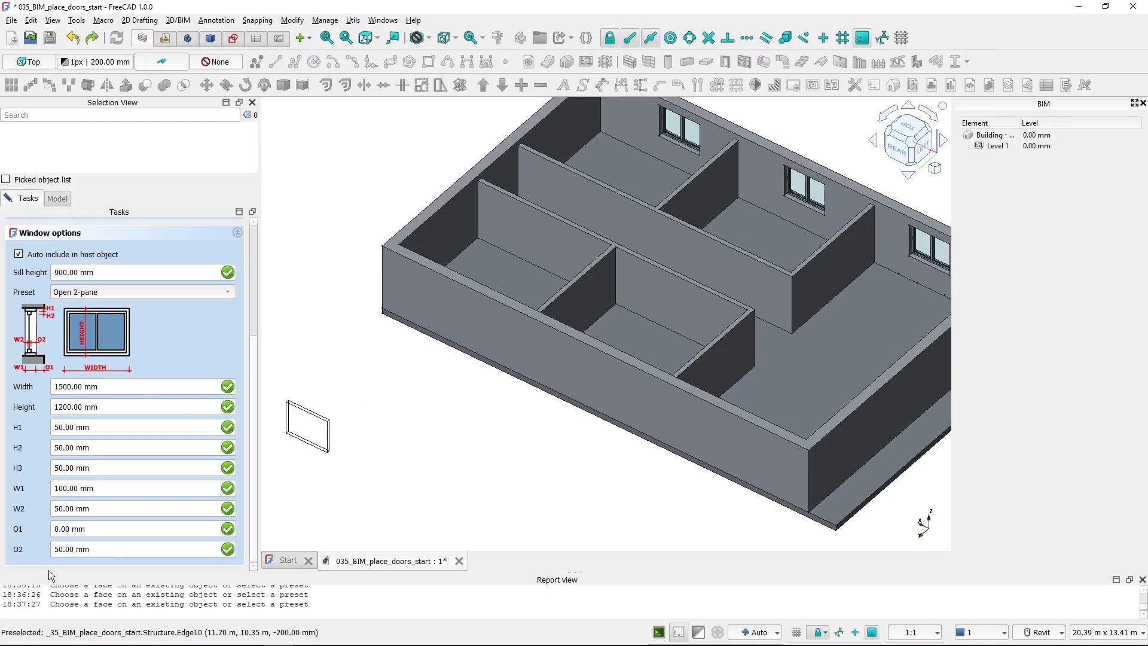
click(55, 529)
text(10)
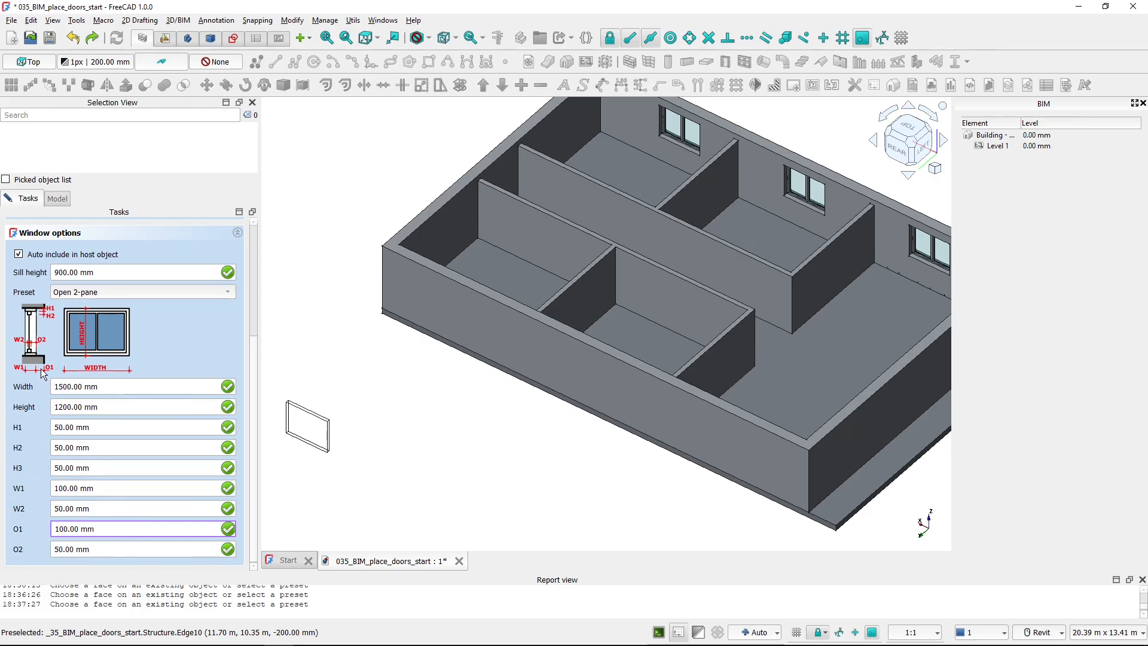
click(381, 317)
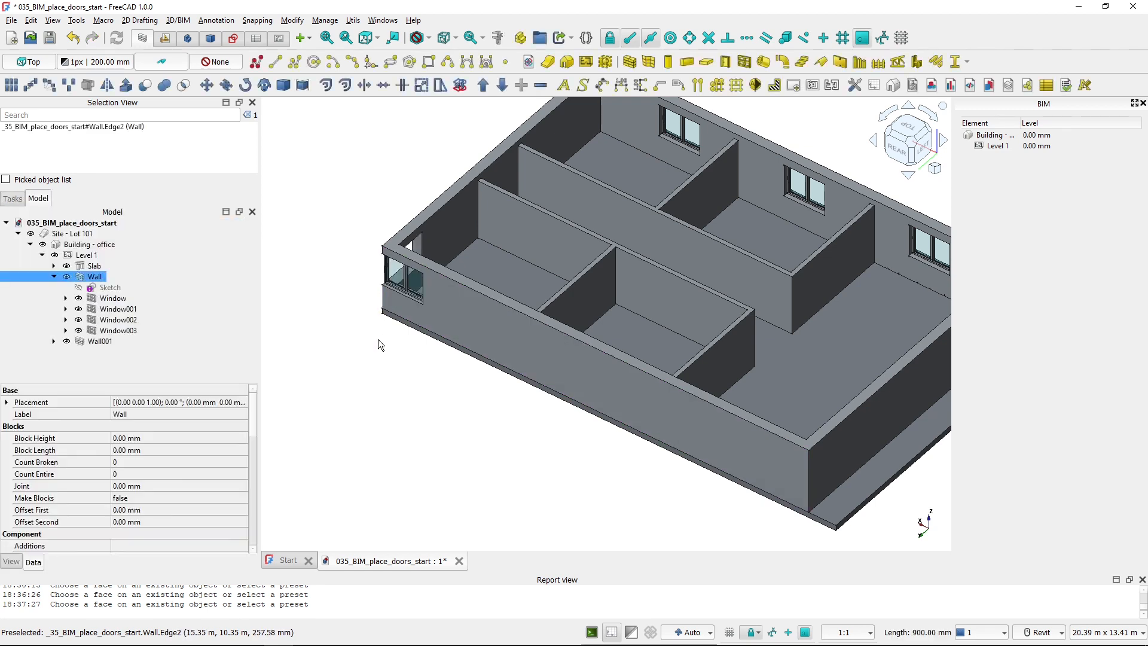
scroll(379, 299, up, 3)
scroll(387, 289, up, 3)
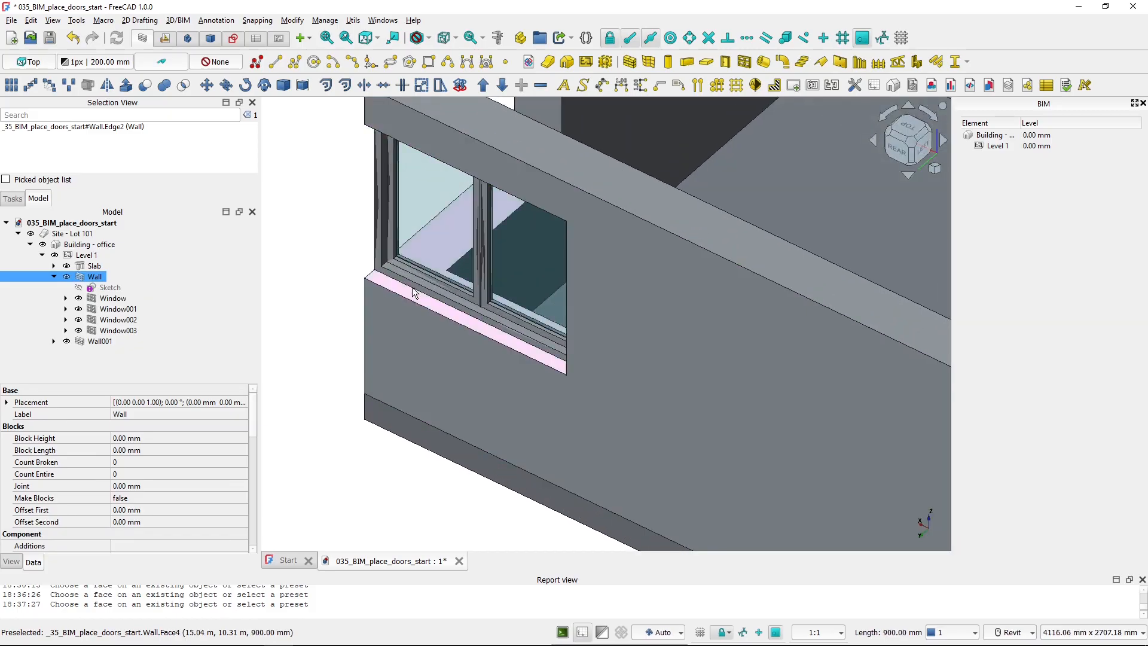
click(395, 285)
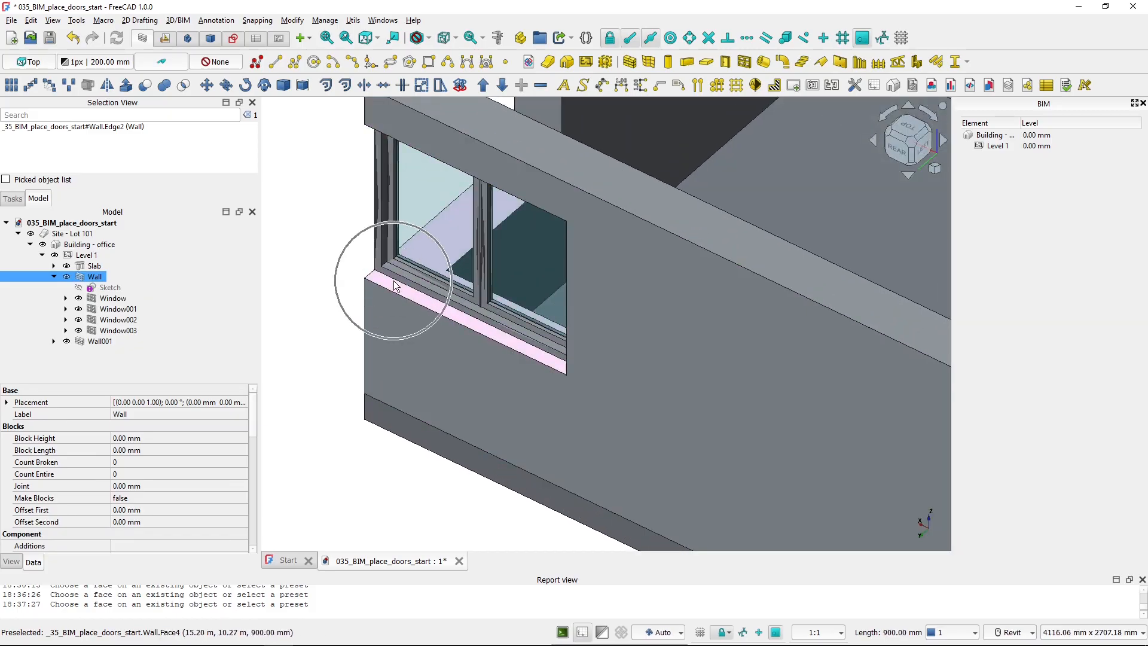
scroll(394, 283, down, 3)
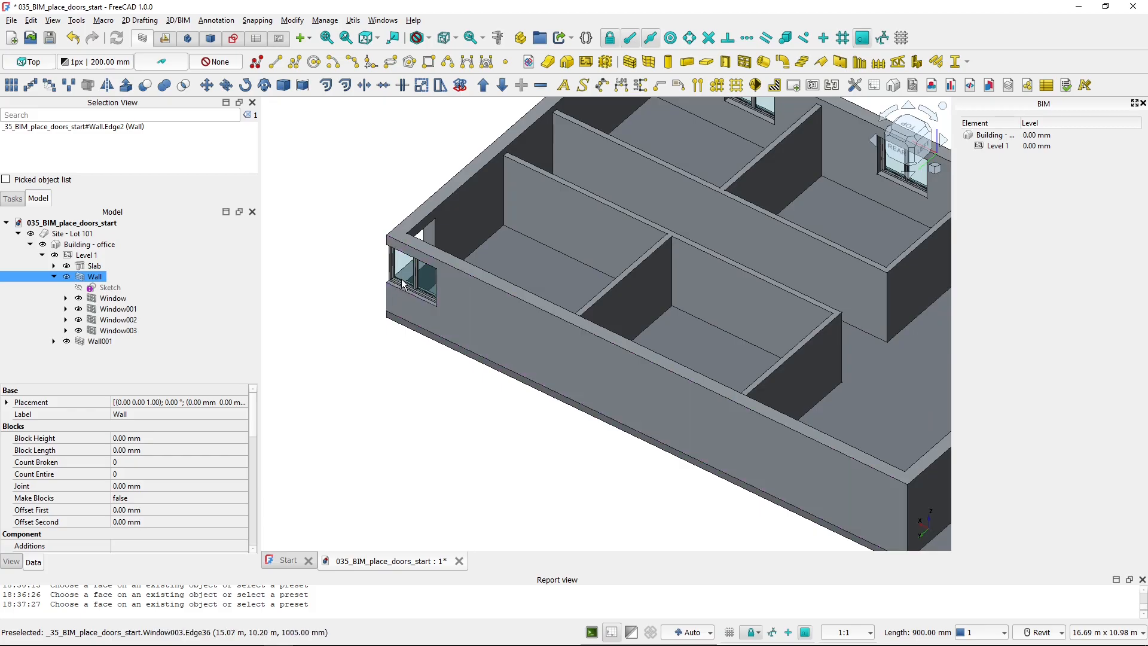
Try to move the rear-wall window 2500 mm along X, undo the move, and recompute the document.
click(417, 279)
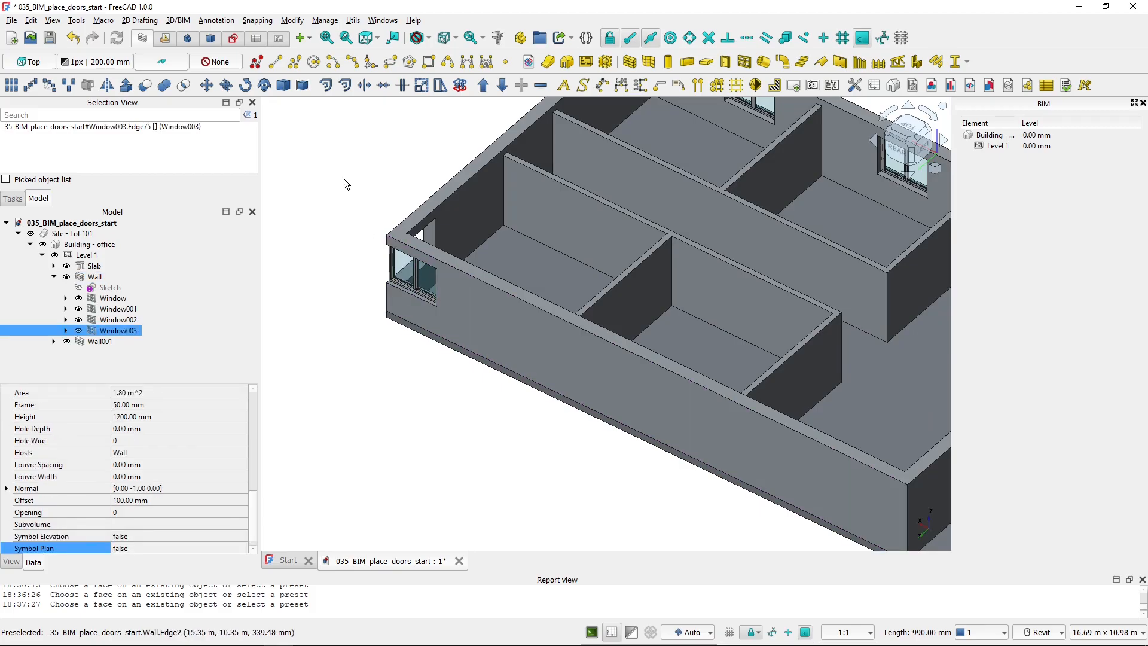
click(207, 85)
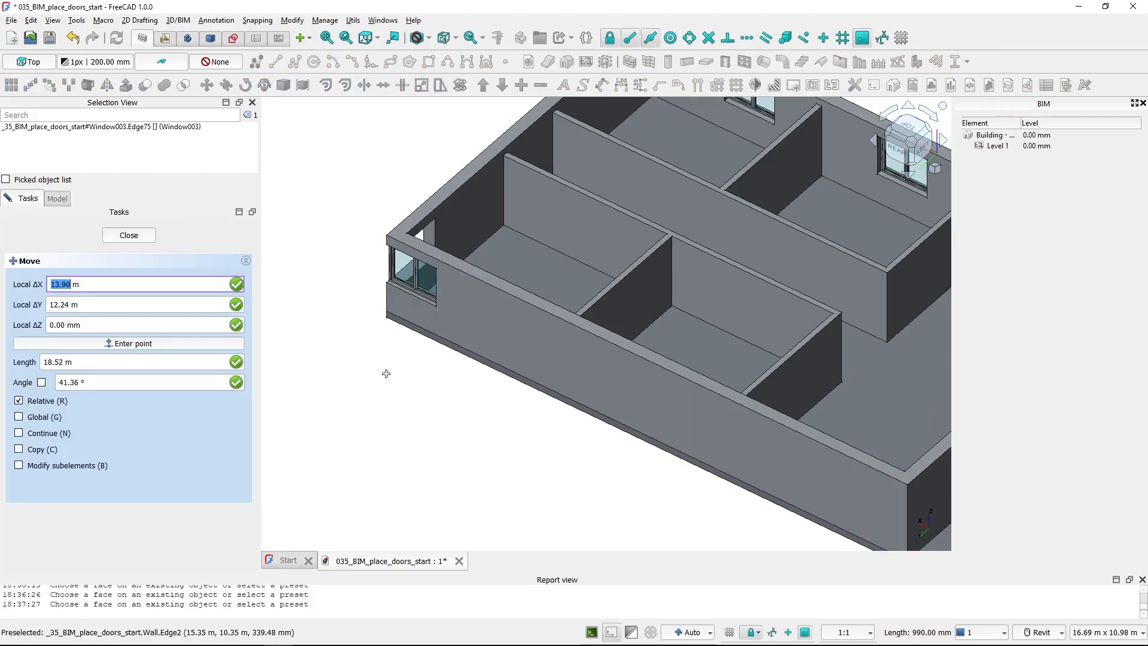
click(370, 370)
text(x)
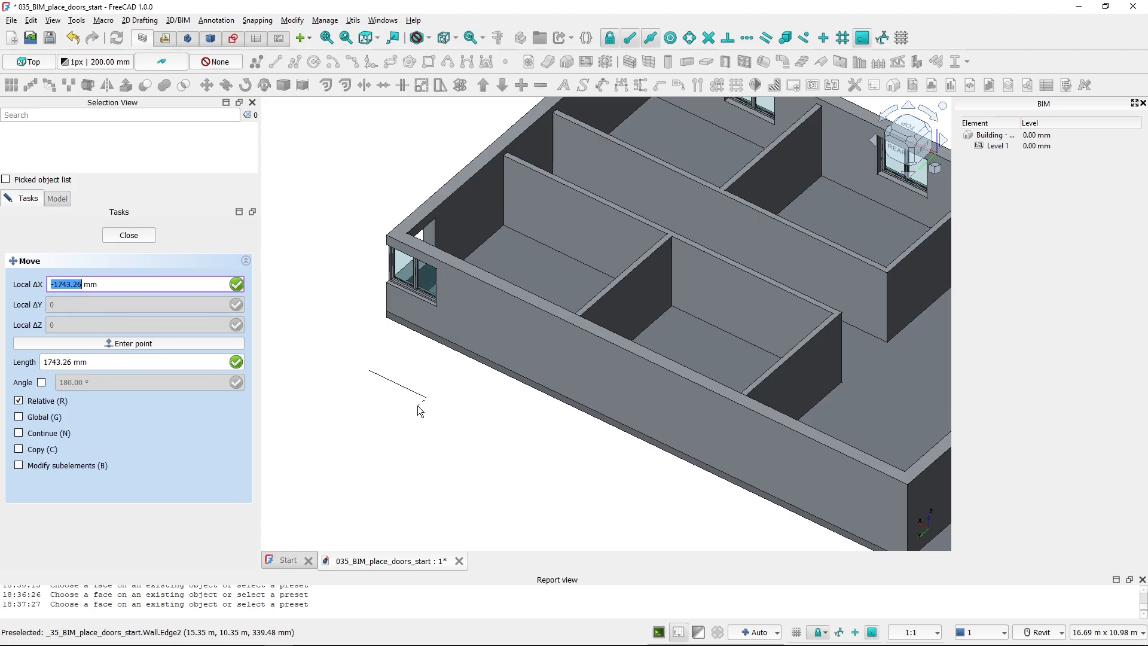
text(2500)
key(Return)
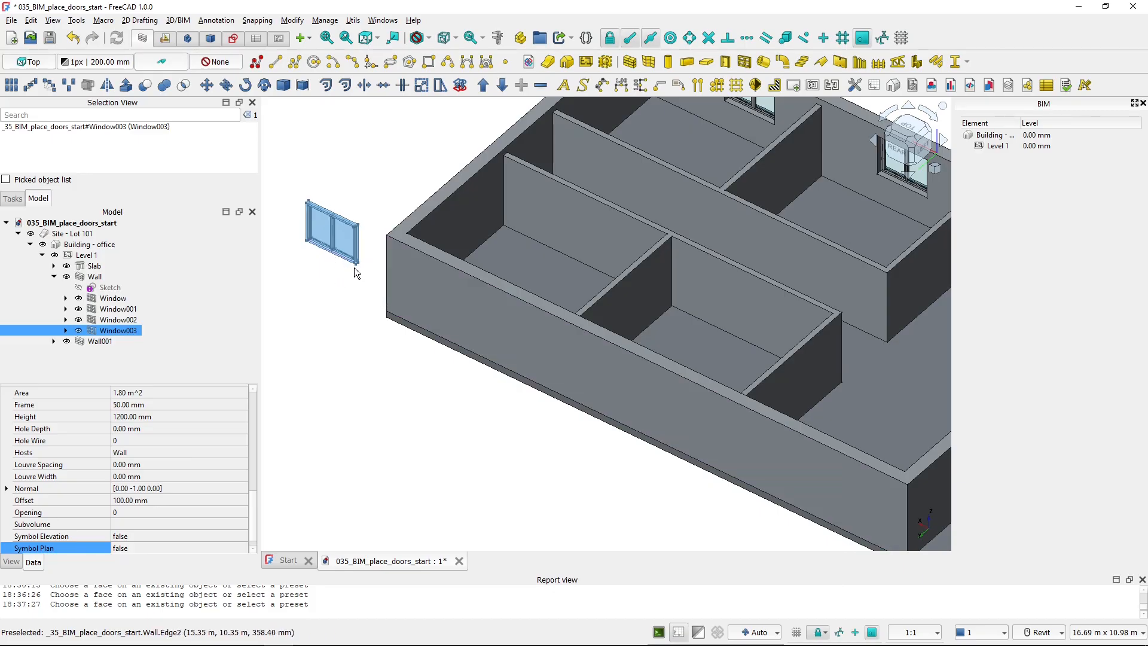
click(81, 41)
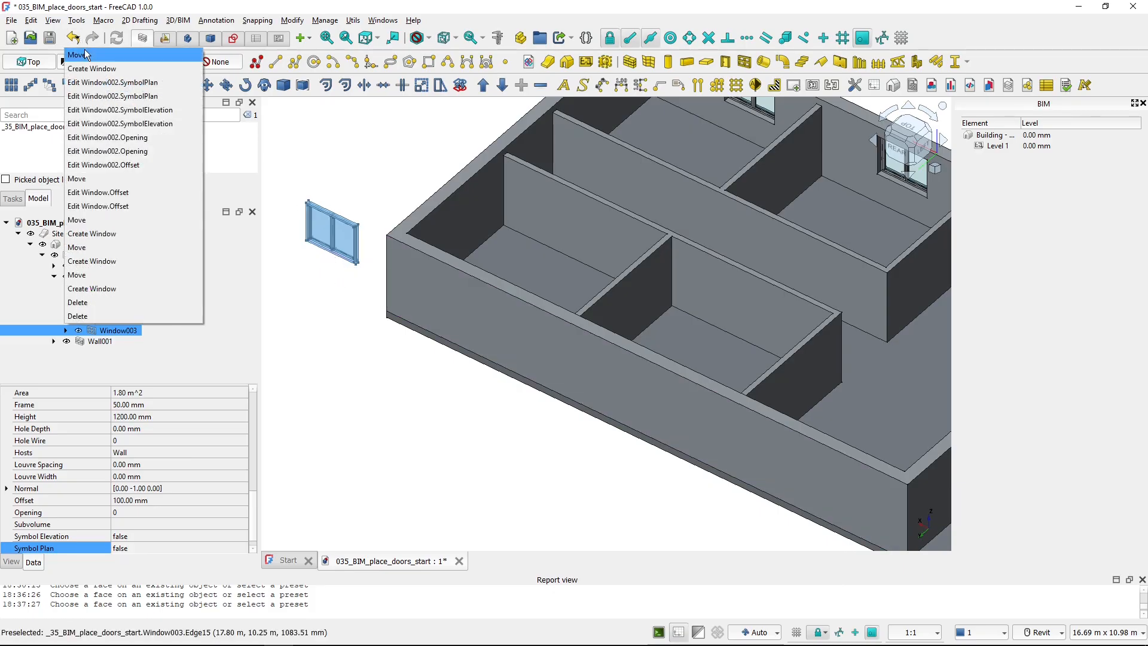
click(86, 55)
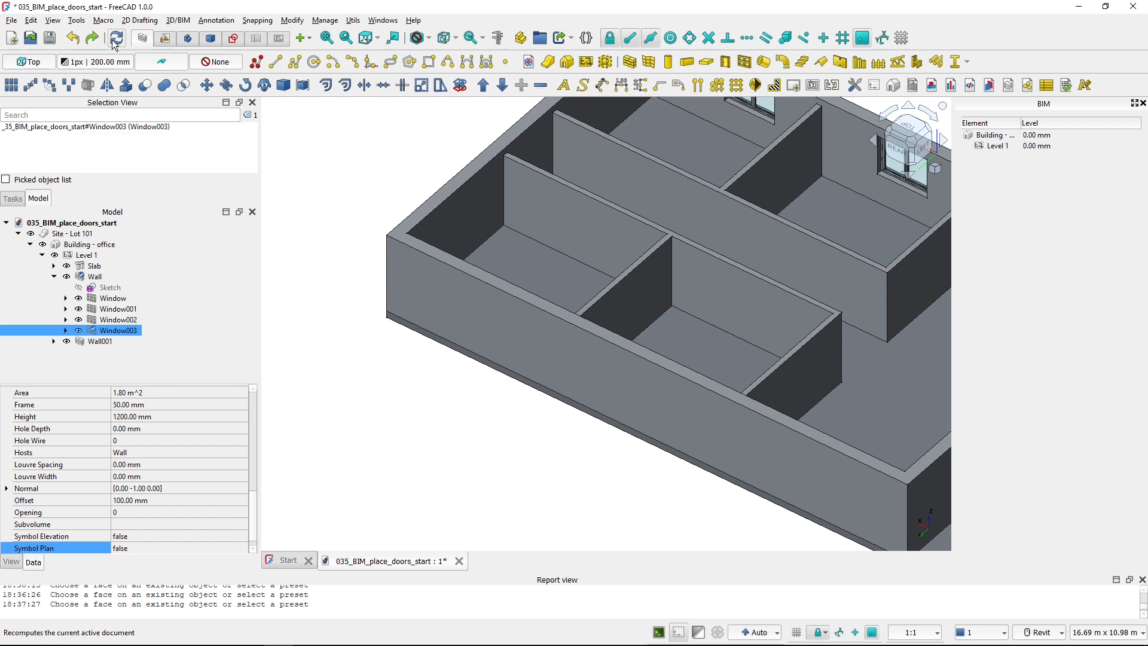
click(116, 40)
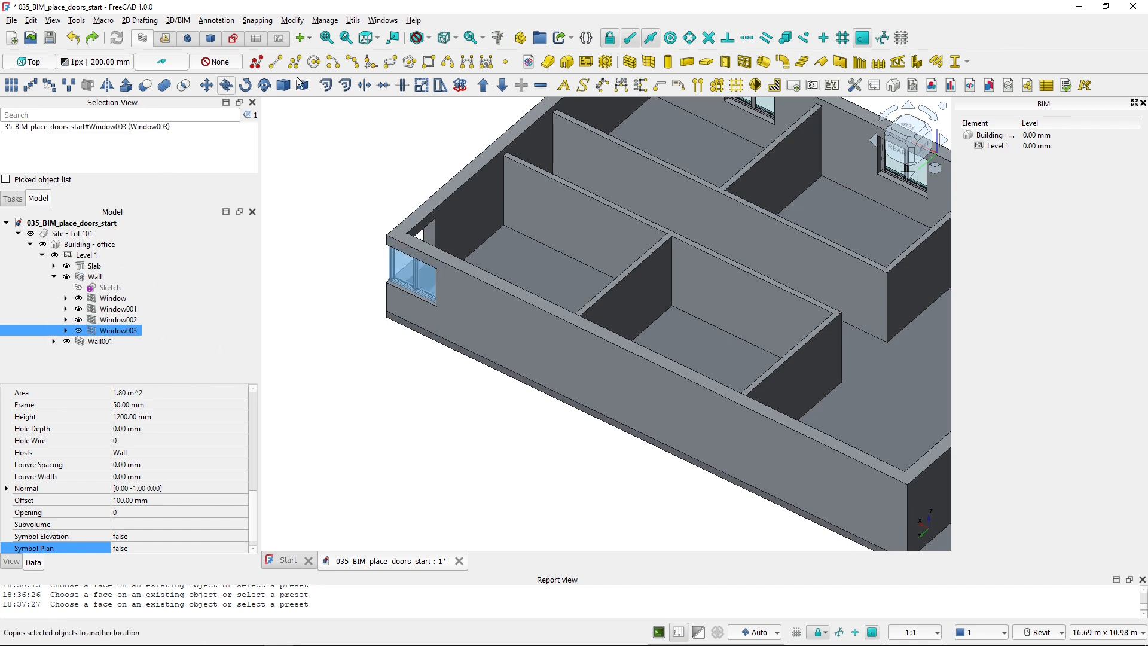
Move the rear-wall window -2500 mm along X from the building corner, and clear the selection.
click(206, 86)
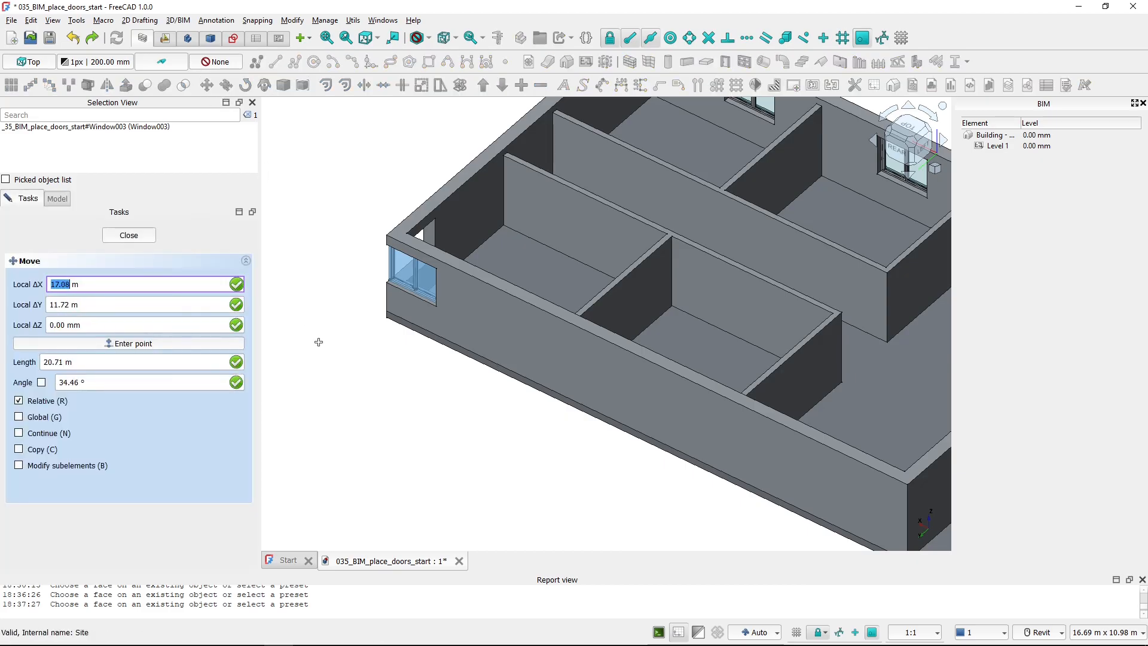
click(351, 366)
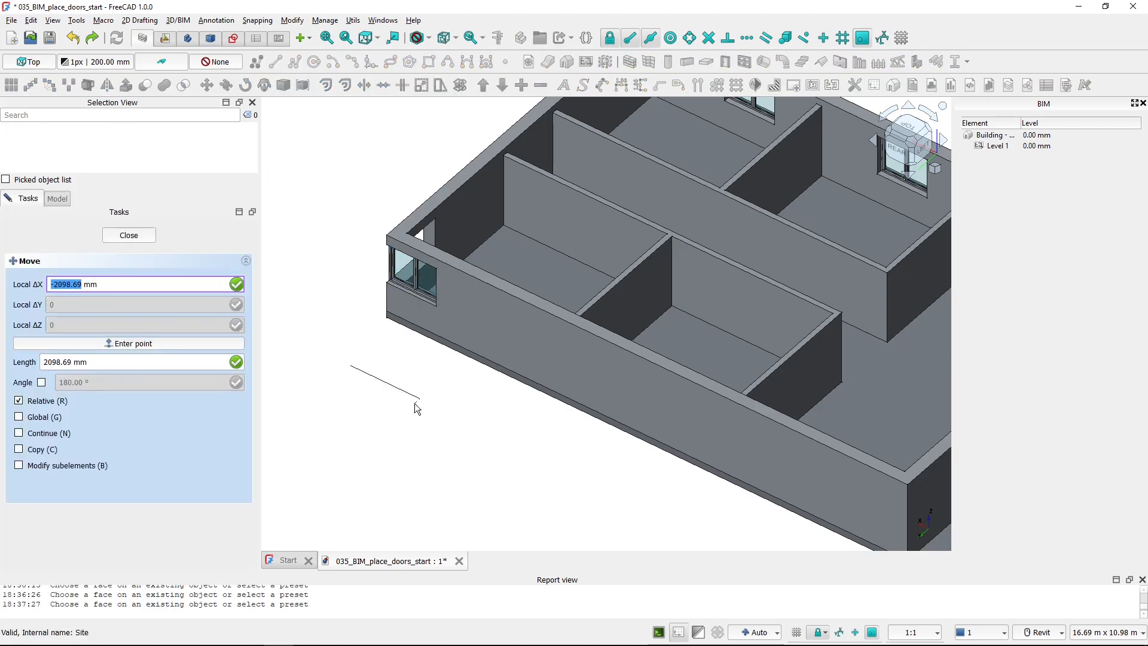
text(-2500)
key(Return)
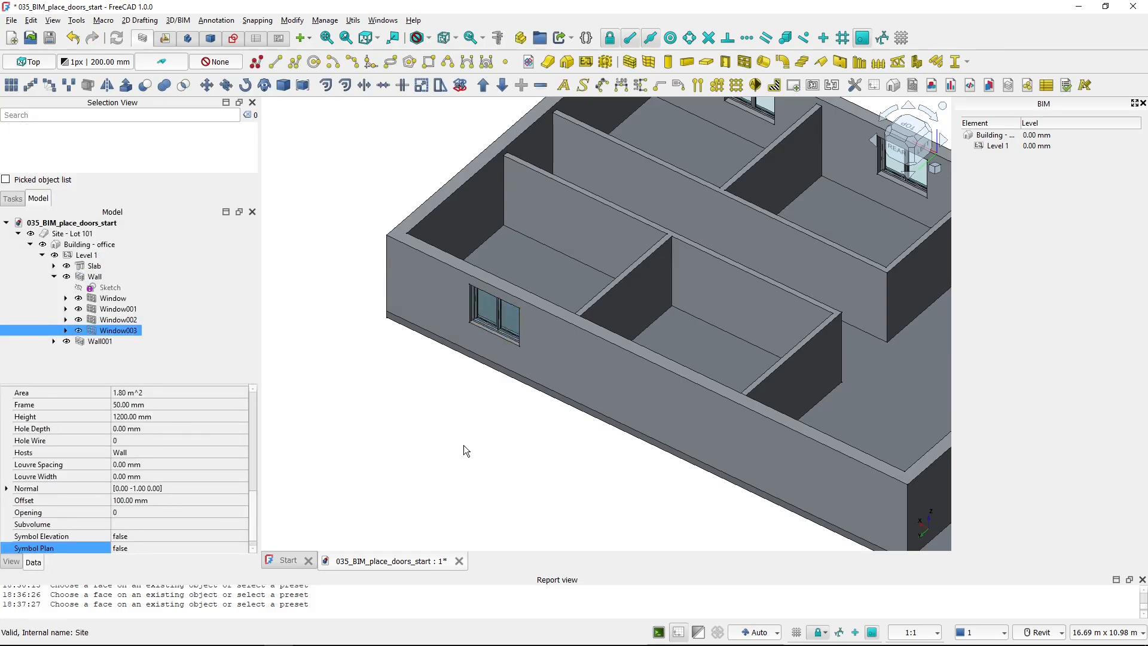
middle_drag(550, 467, 414, 397)
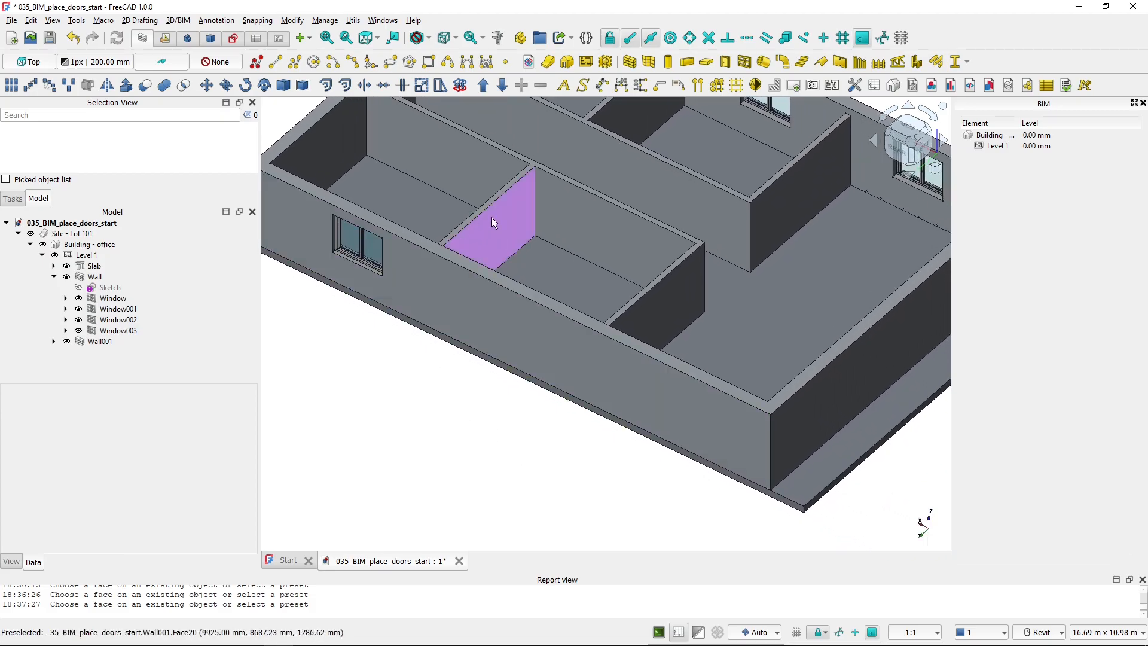
Place another 1500 x 1200 mm Open 2-pane window at the rear wall's other corner, and move it 4000 mm along X.
click(743, 63)
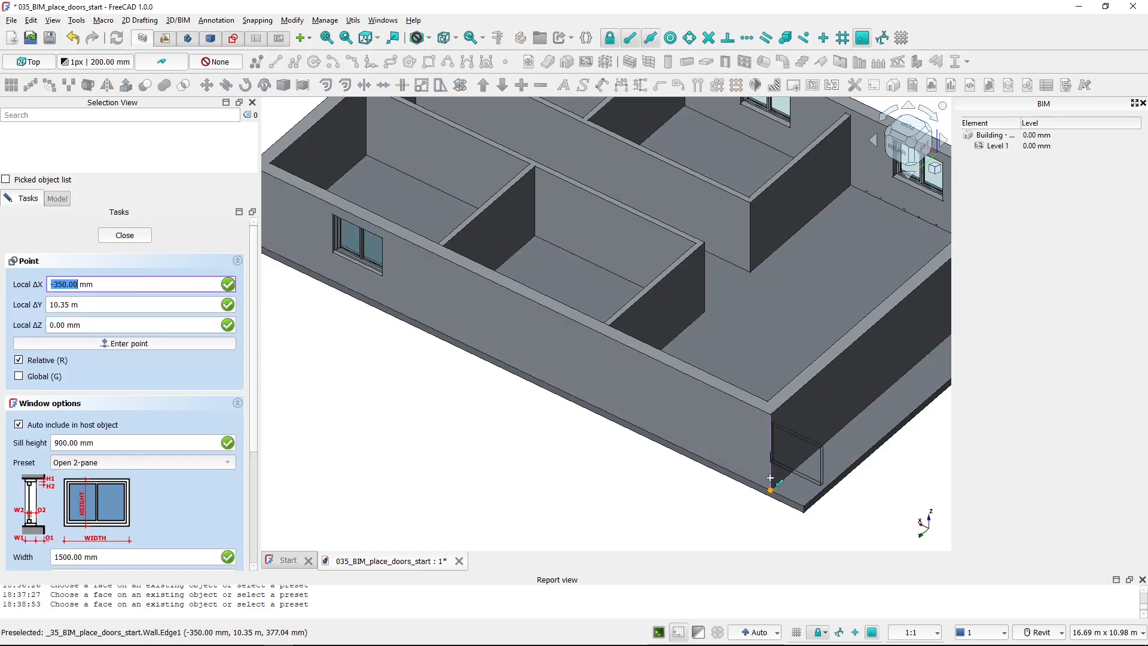
click(717, 504)
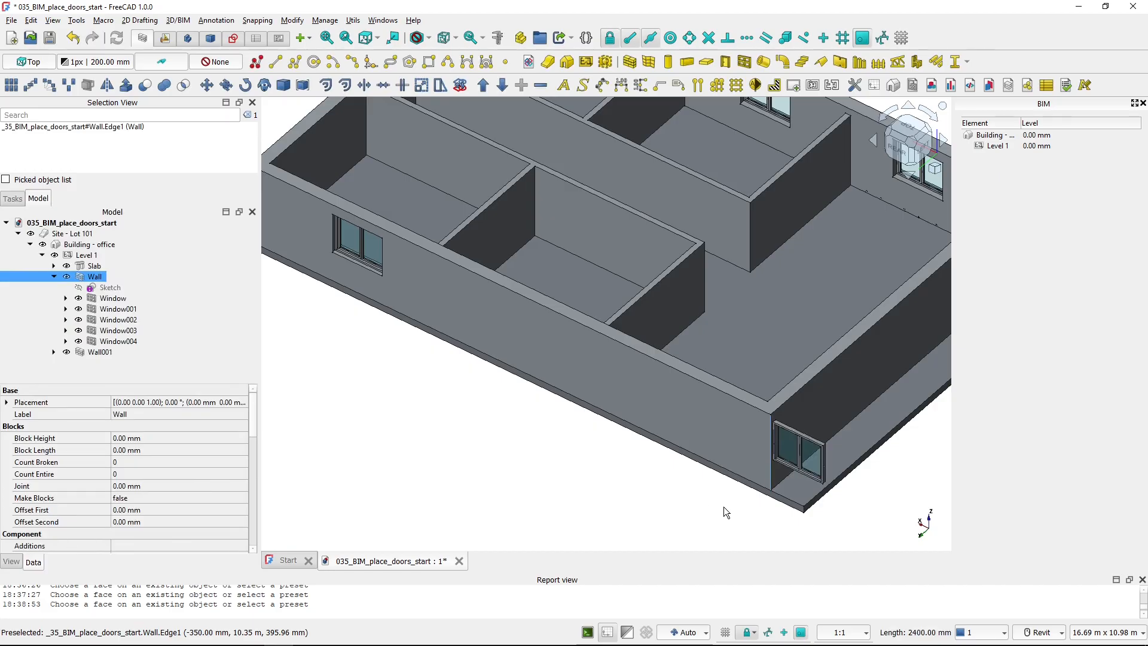
click(118, 341)
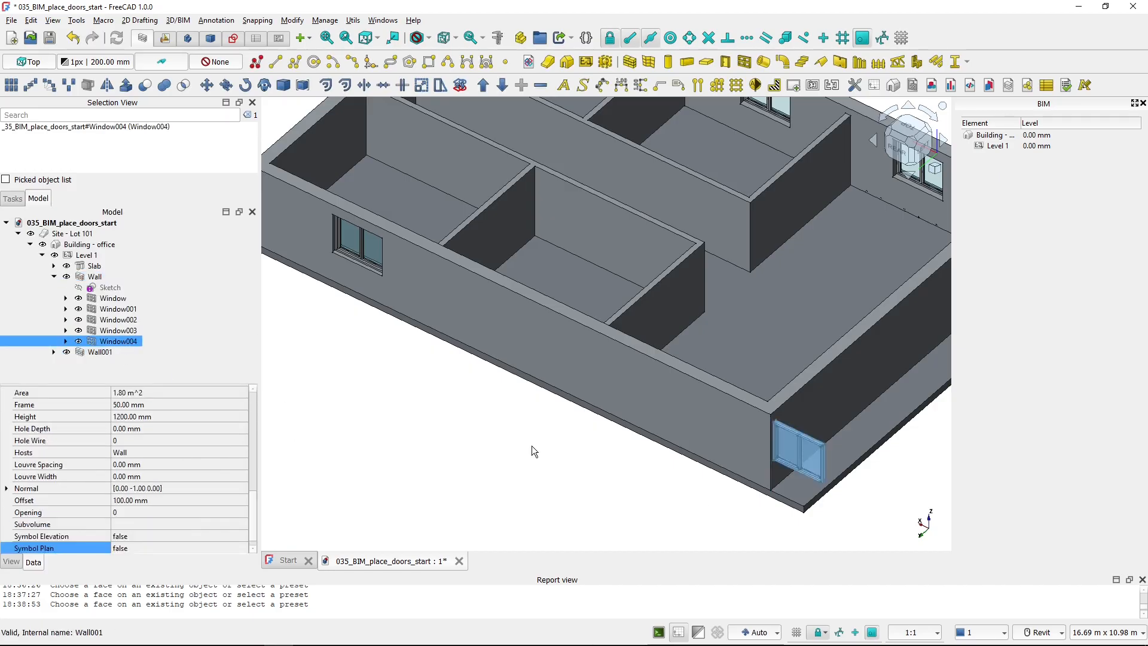
key(m)
key(v)
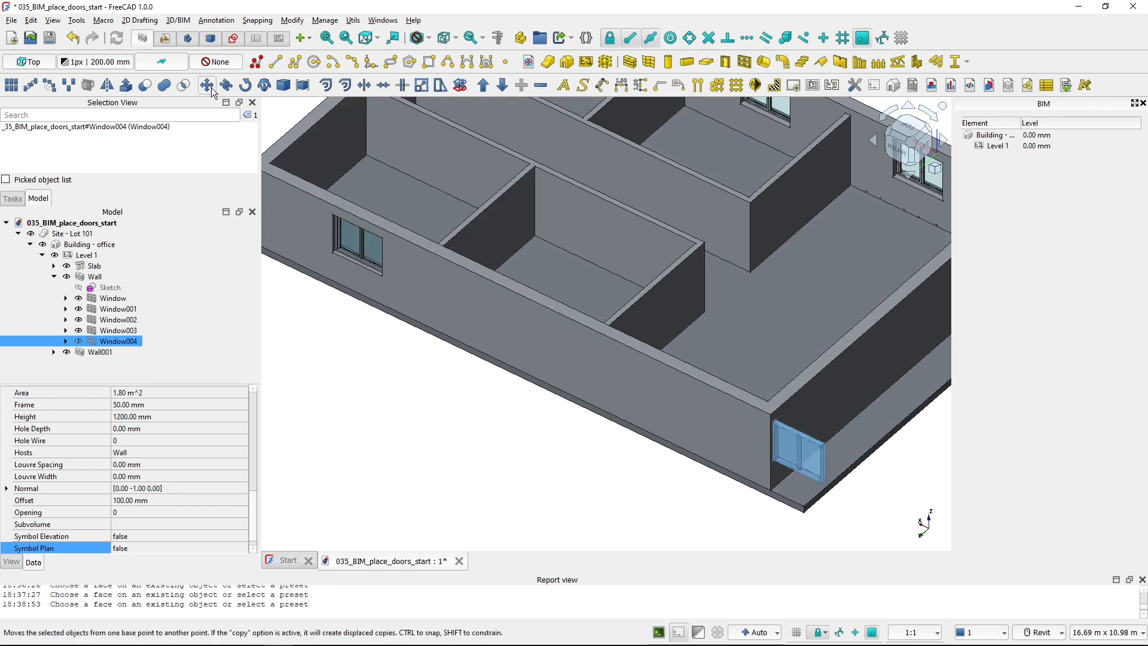
click(701, 539)
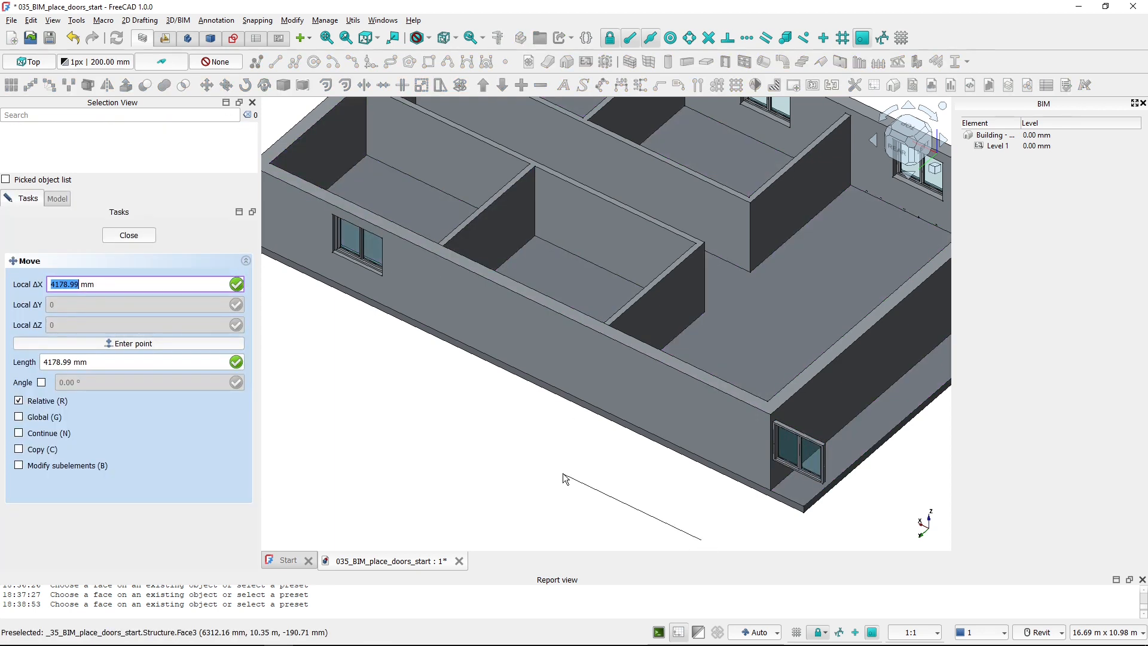
text(4000)
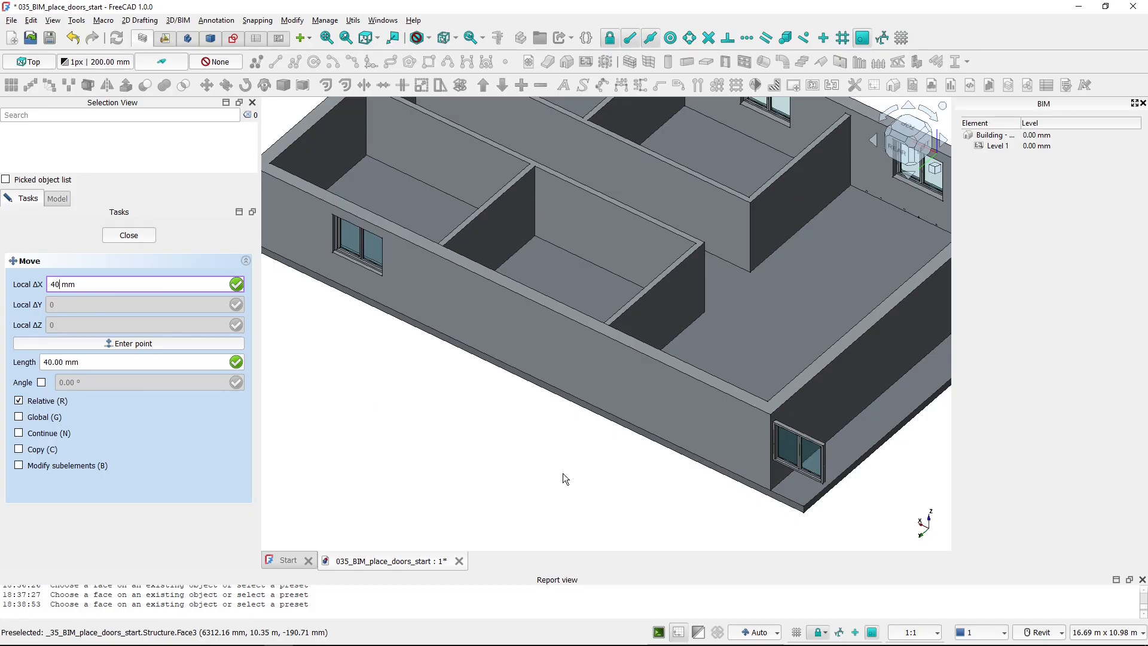
key(Return)
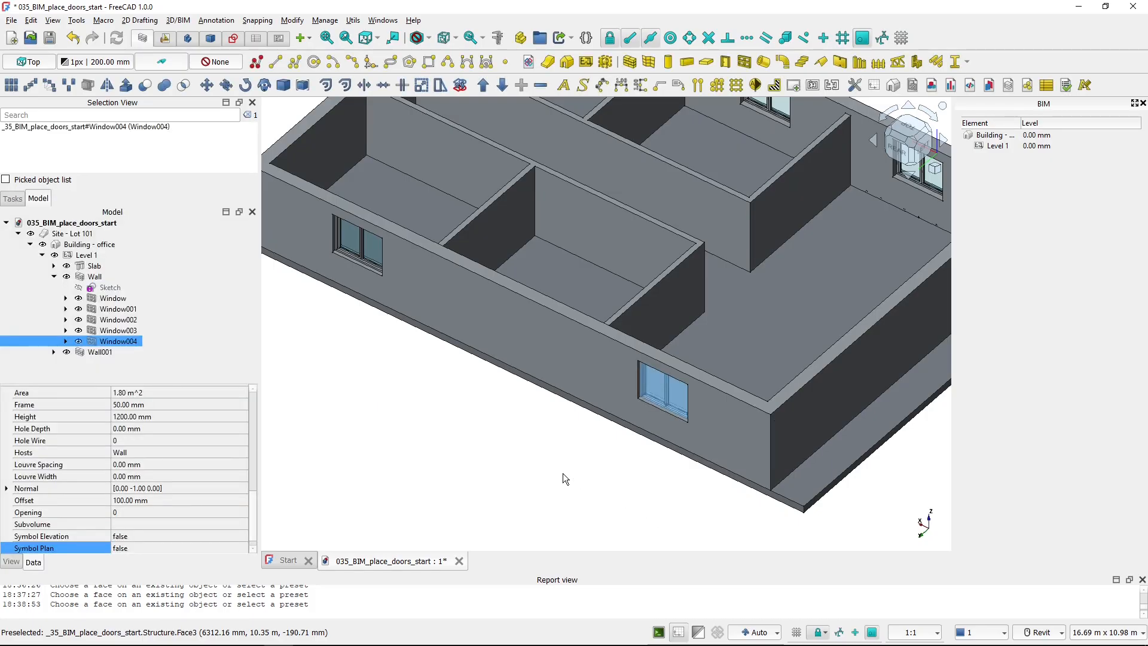
click(505, 455)
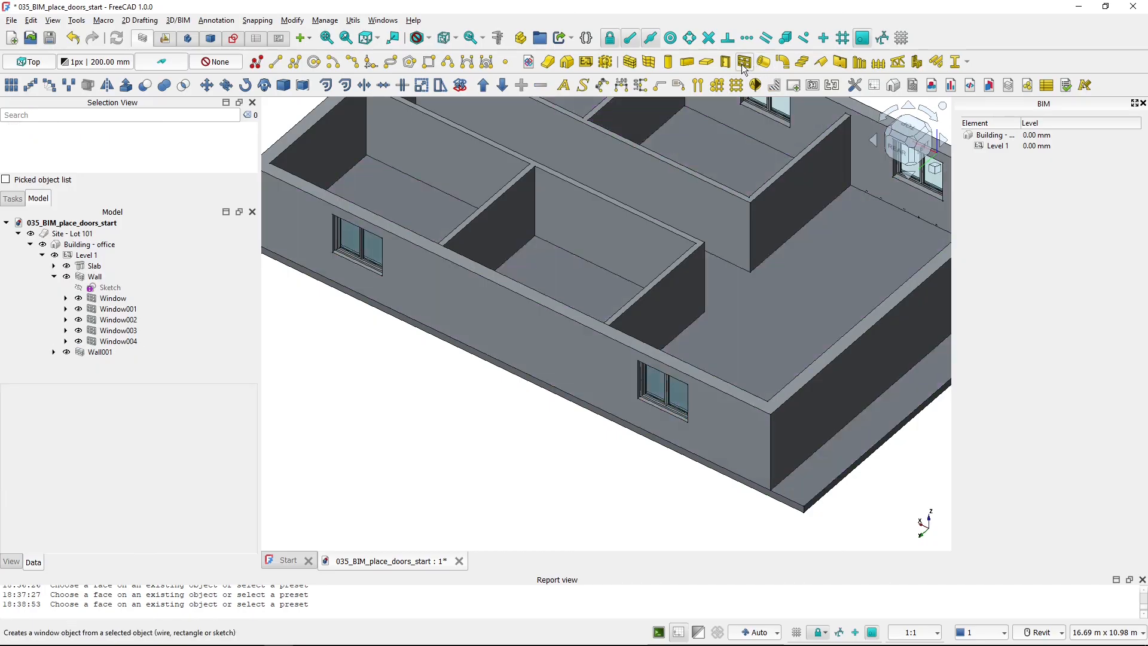
Toggle nearest-point snapping, try to place a window freely on the rear wall's face, and delete that window.
click(740, 91)
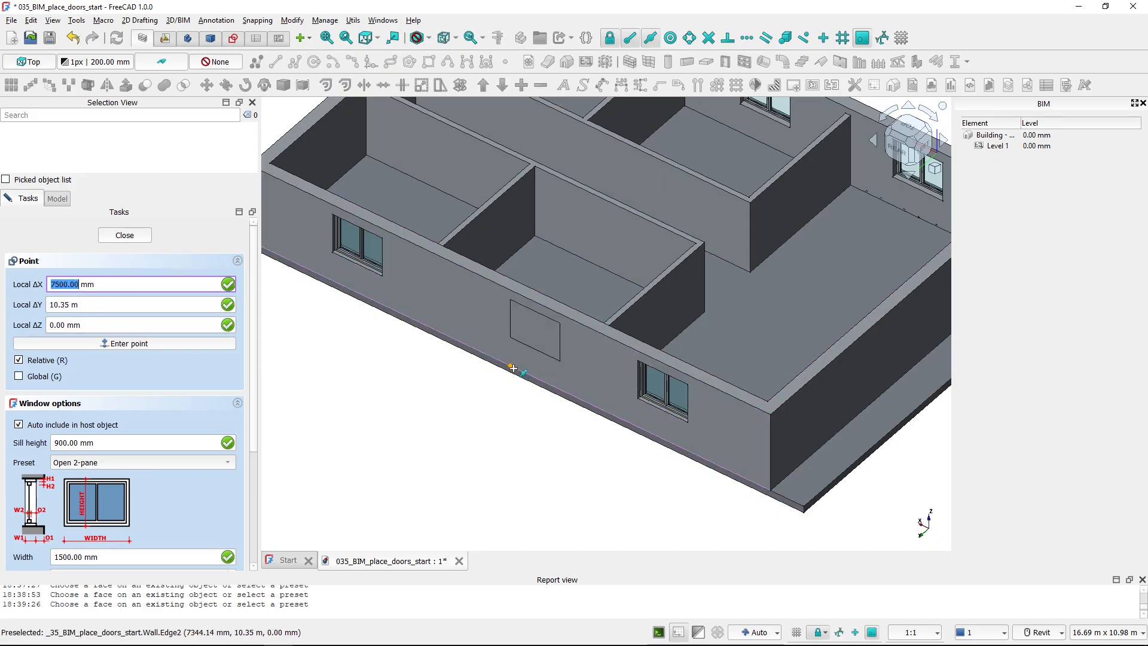
click(805, 39)
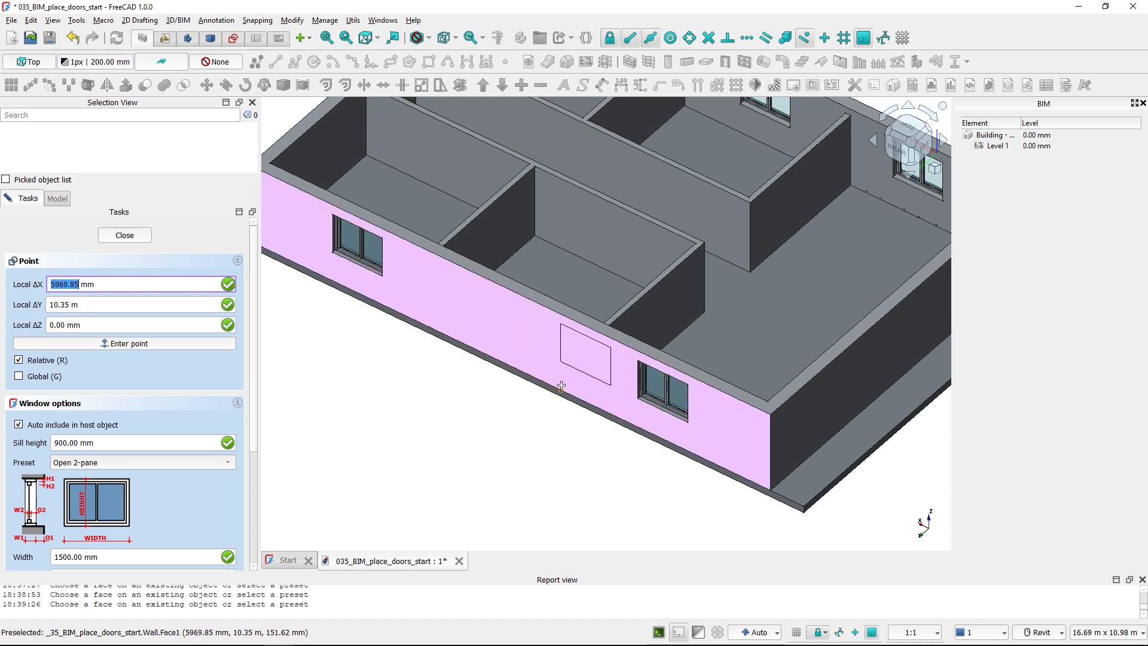
click(406, 314)
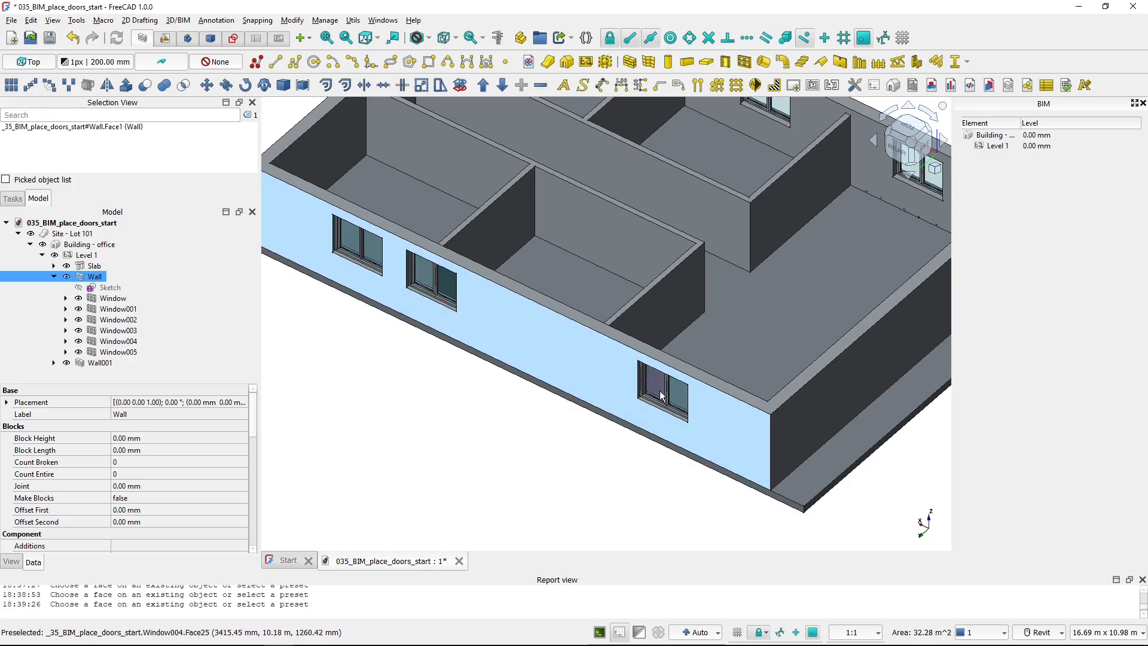
click(431, 291)
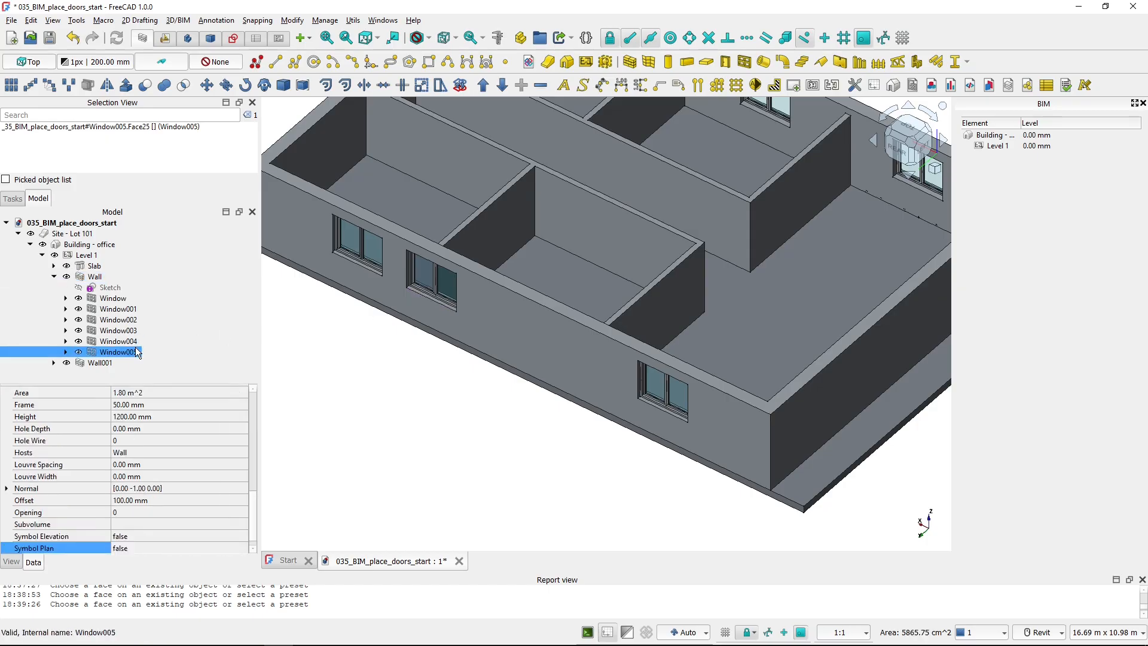
click(120, 352)
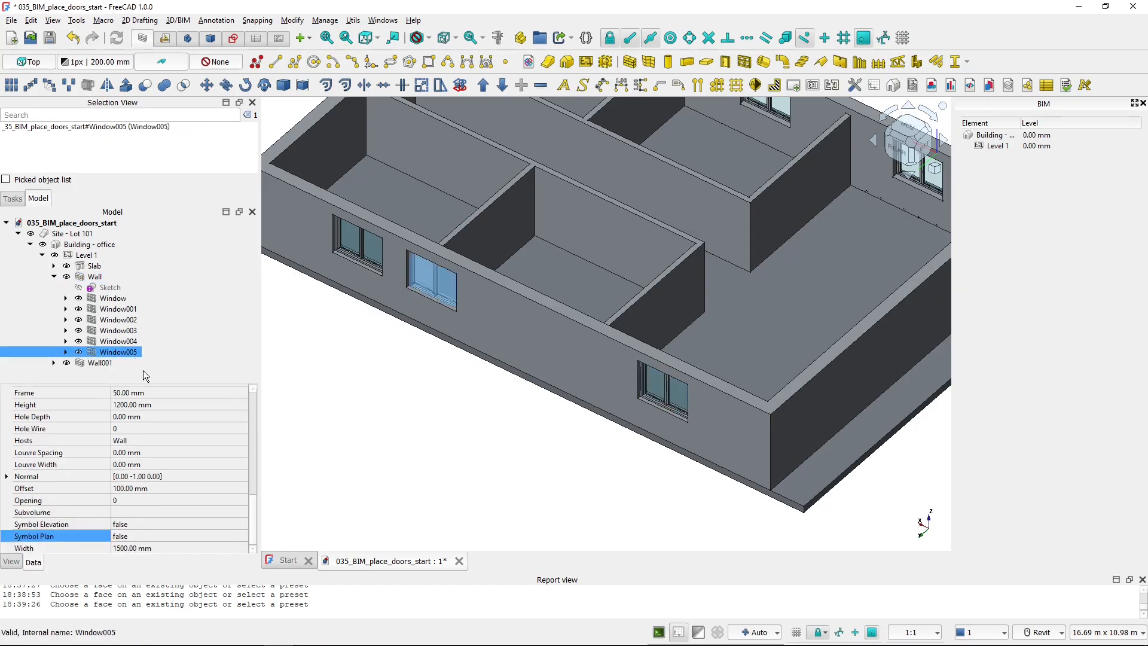
key(Delete)
click(66, 363)
key(Delete)
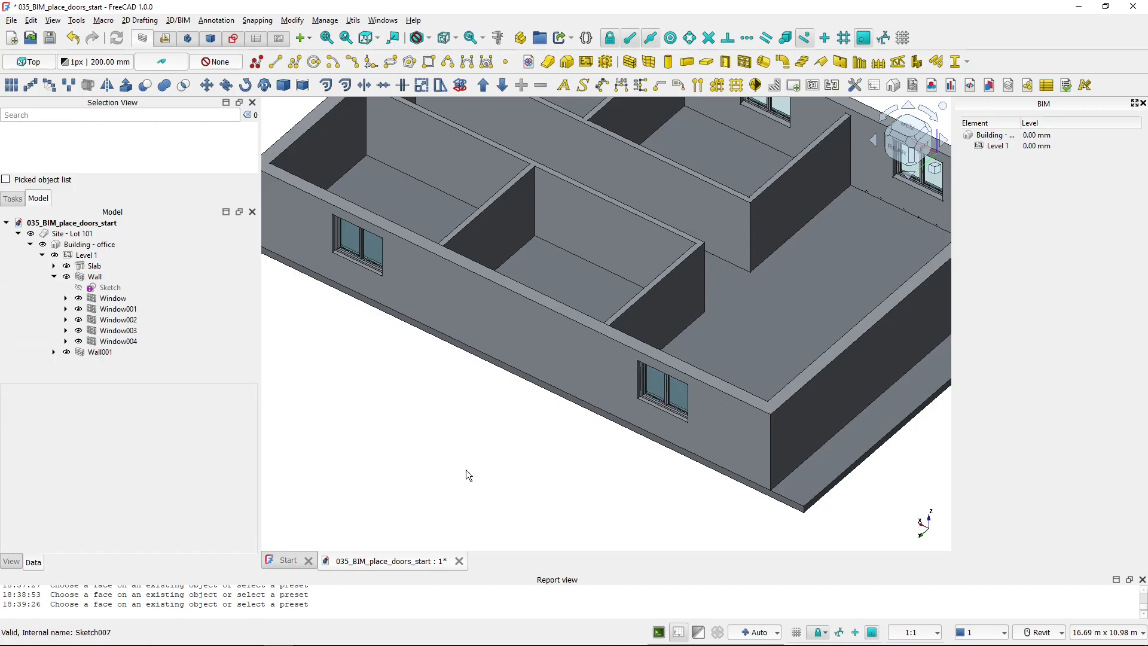
Restore the nearest-point snap setting and place an Open 2-pane window at the midpoint of the rear wall's base edge.
click(744, 62)
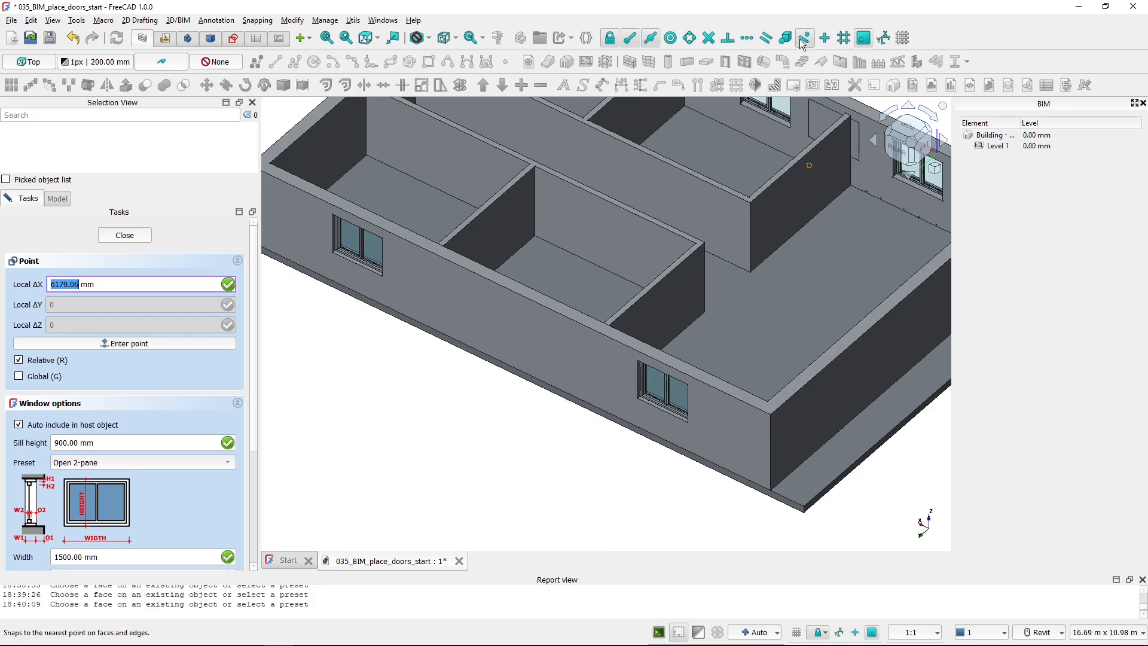
key(ctrl)
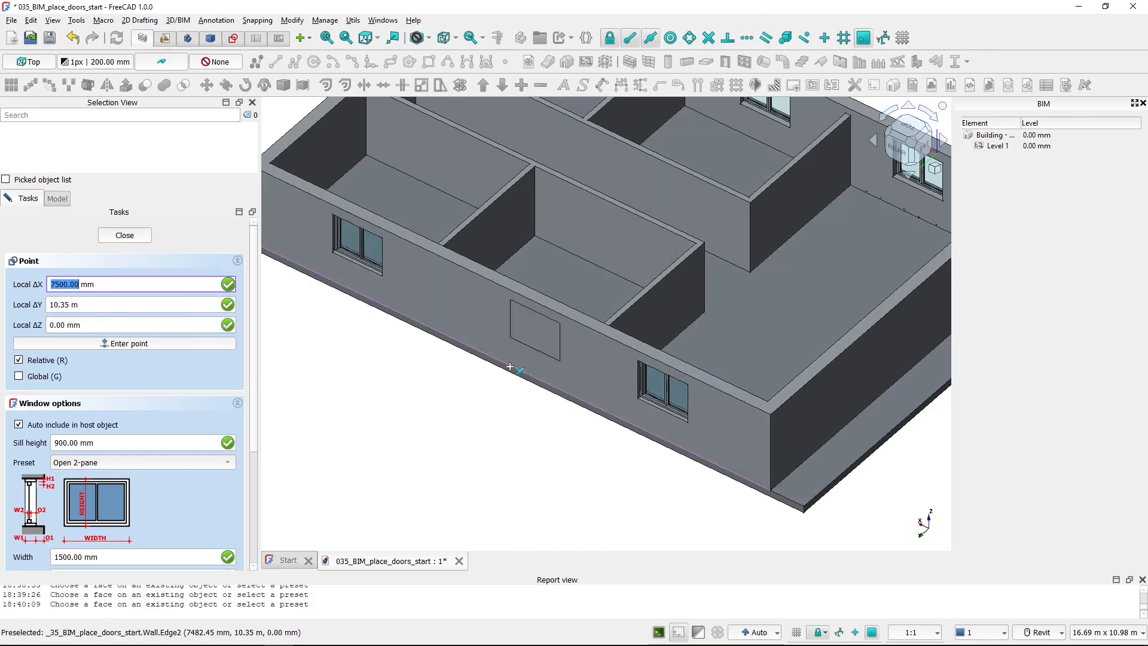
click(511, 367)
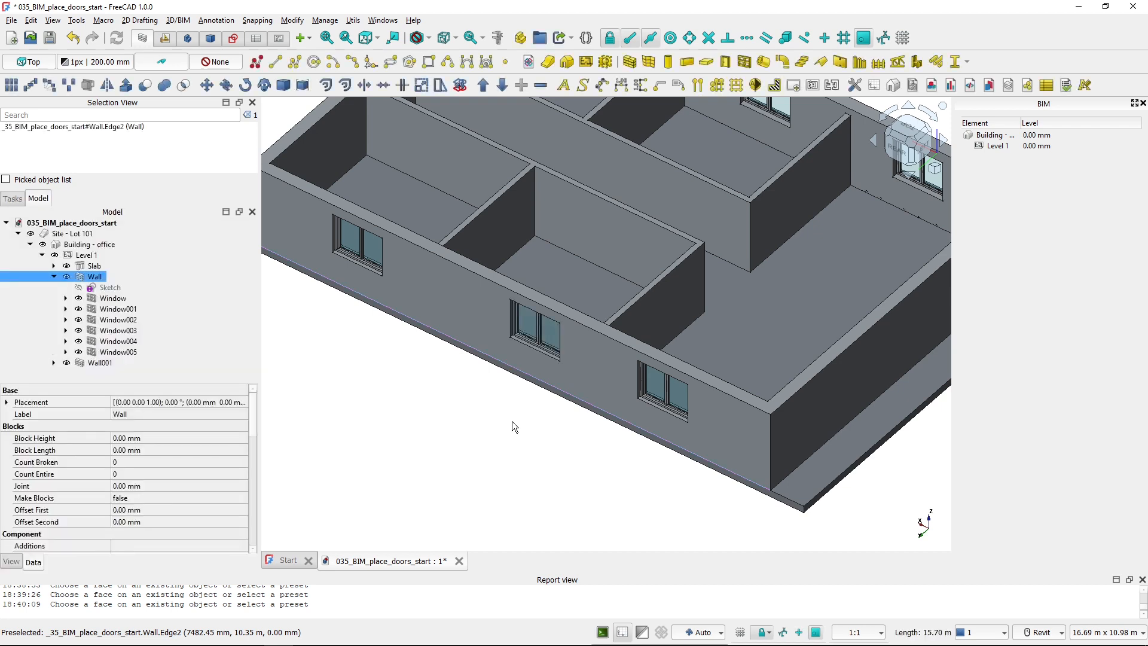
Move the middle rear-wall window 750 mm along X to centre it on the wall.
click(532, 319)
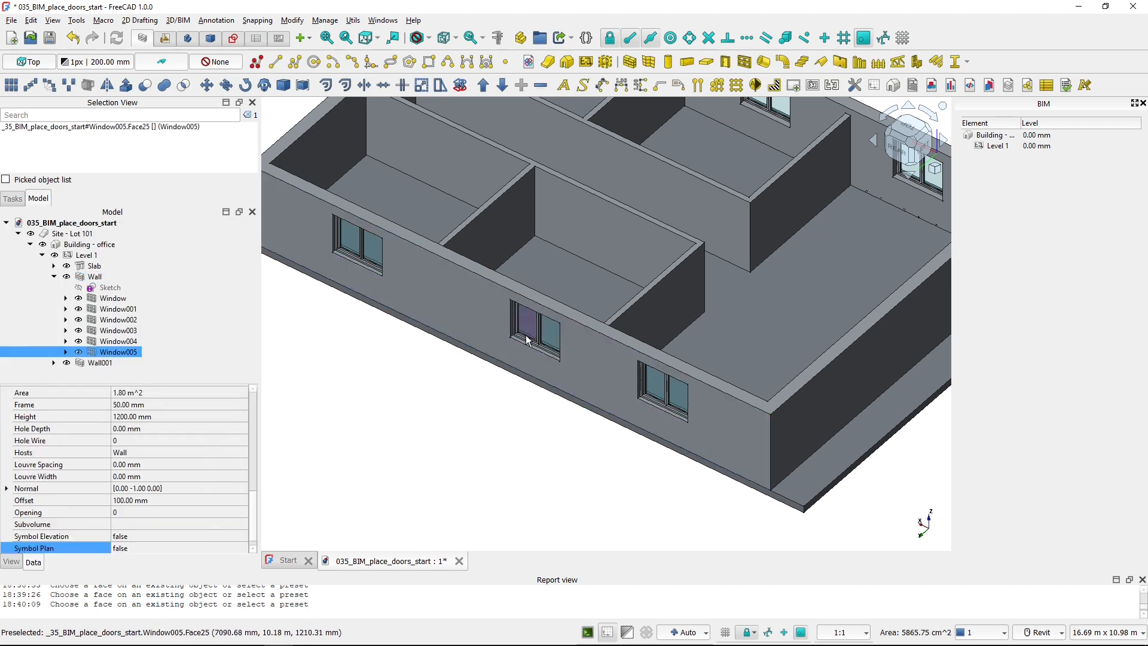
click(207, 85)
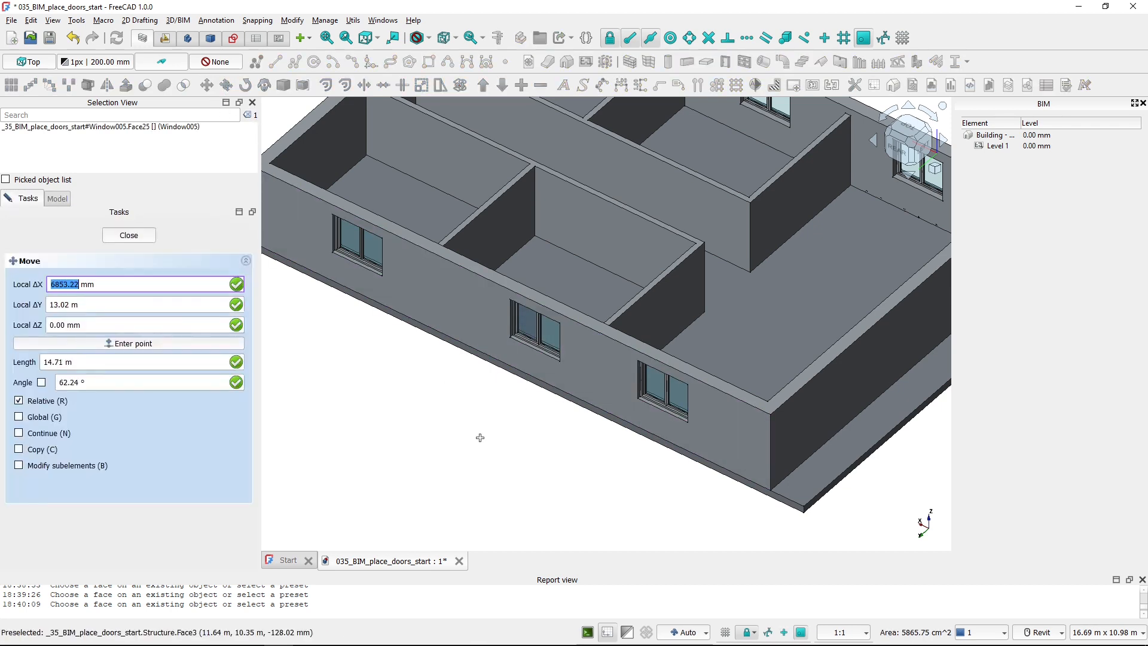
click(484, 424)
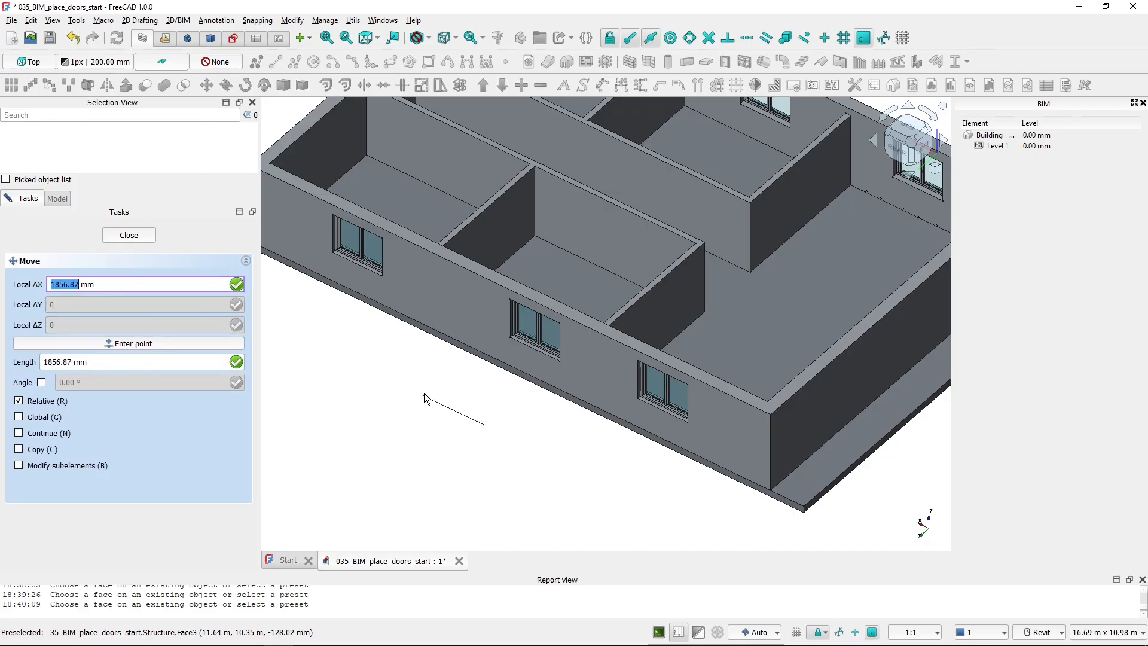
text(750)
key(Return)
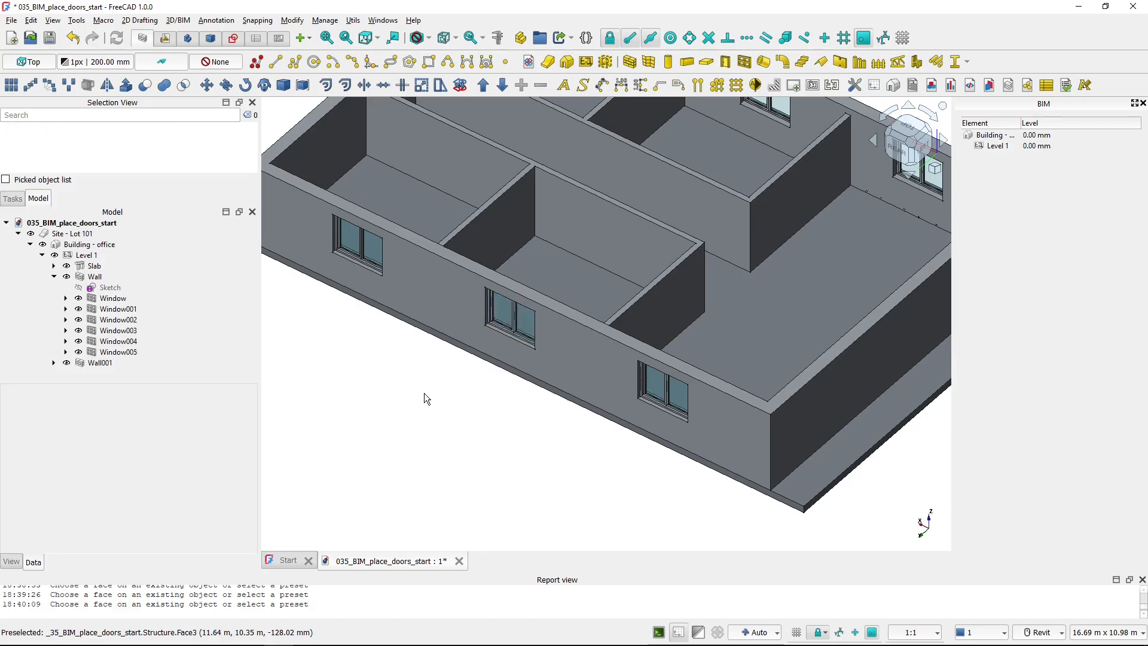
scroll(428, 398, down, 1)
scroll(429, 392, down, 1)
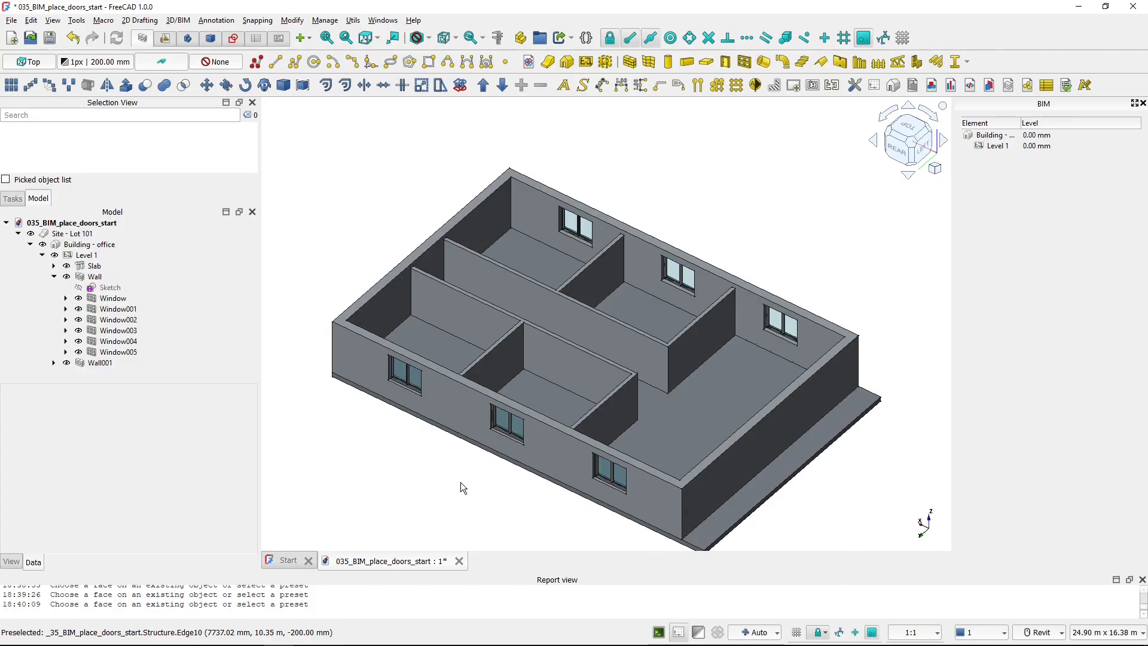
Check the door widths and positions in level_01_floor_plan.pdf in Foxit PDF Reader, and return to FreeCAD.
key(alt+Tab)
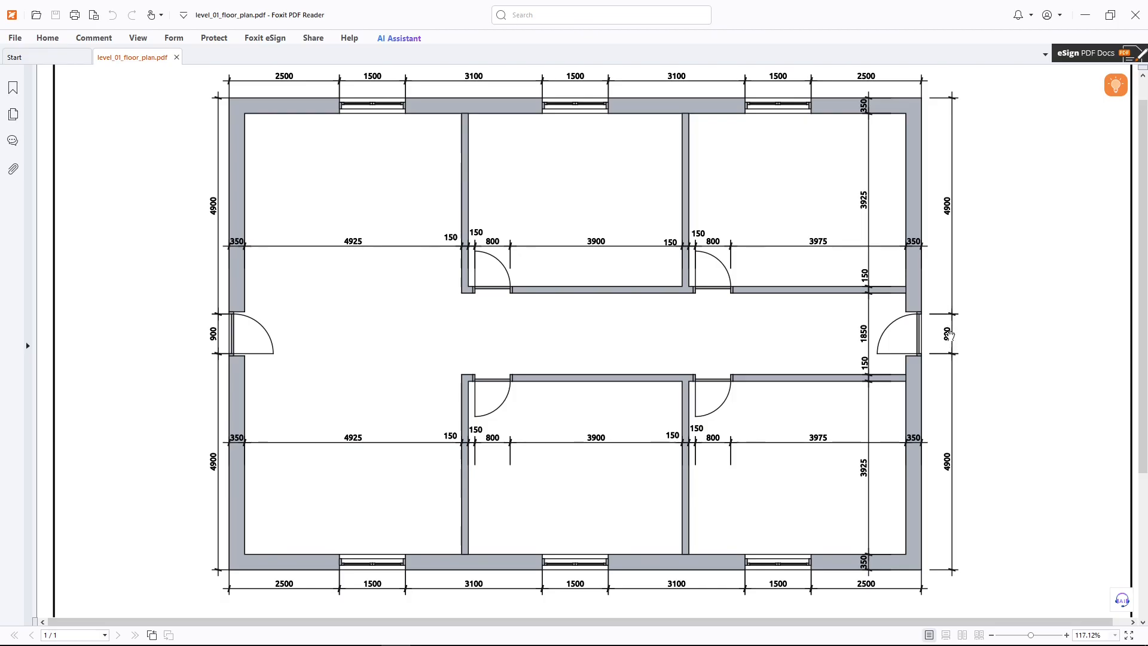
key(alt)
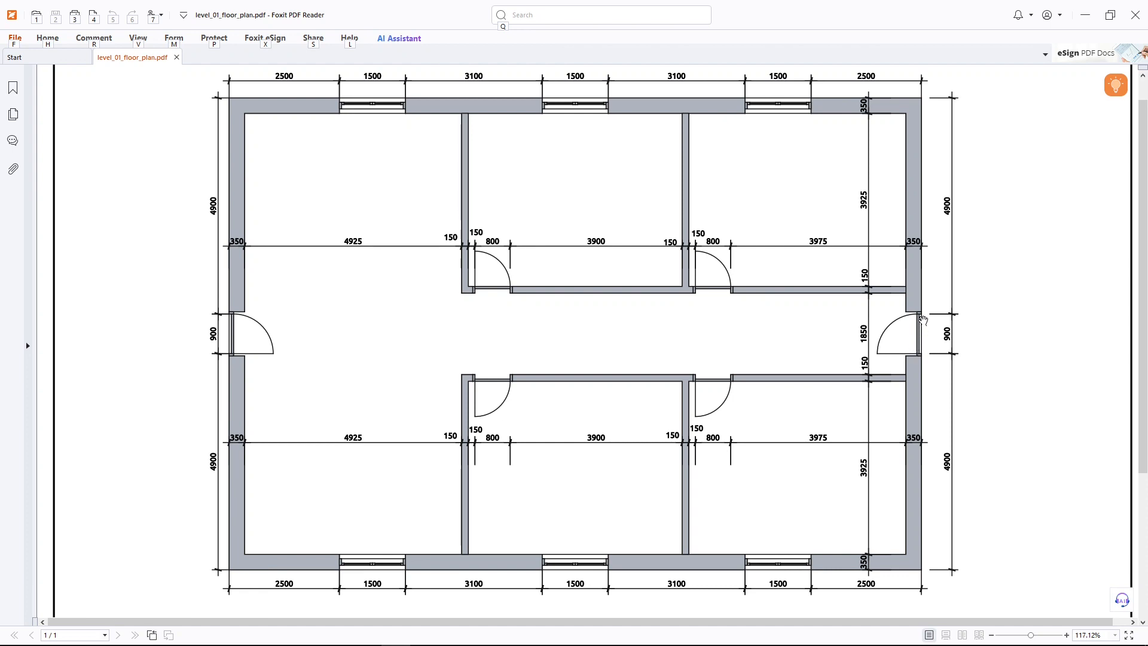
key(alt)
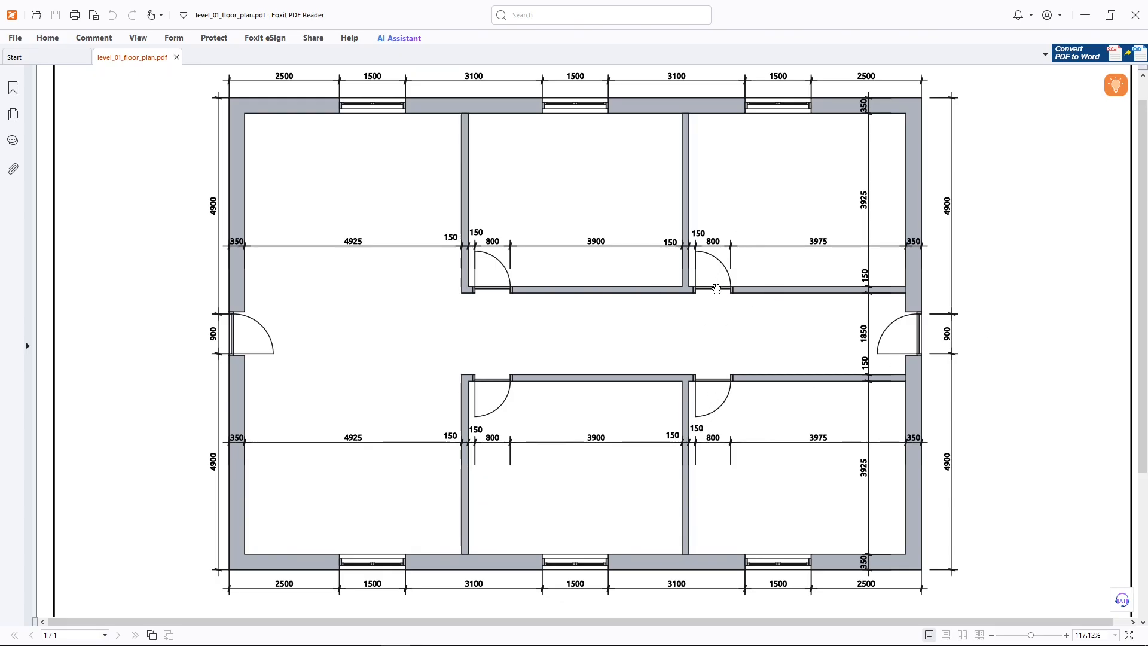
key(alt+Tab)
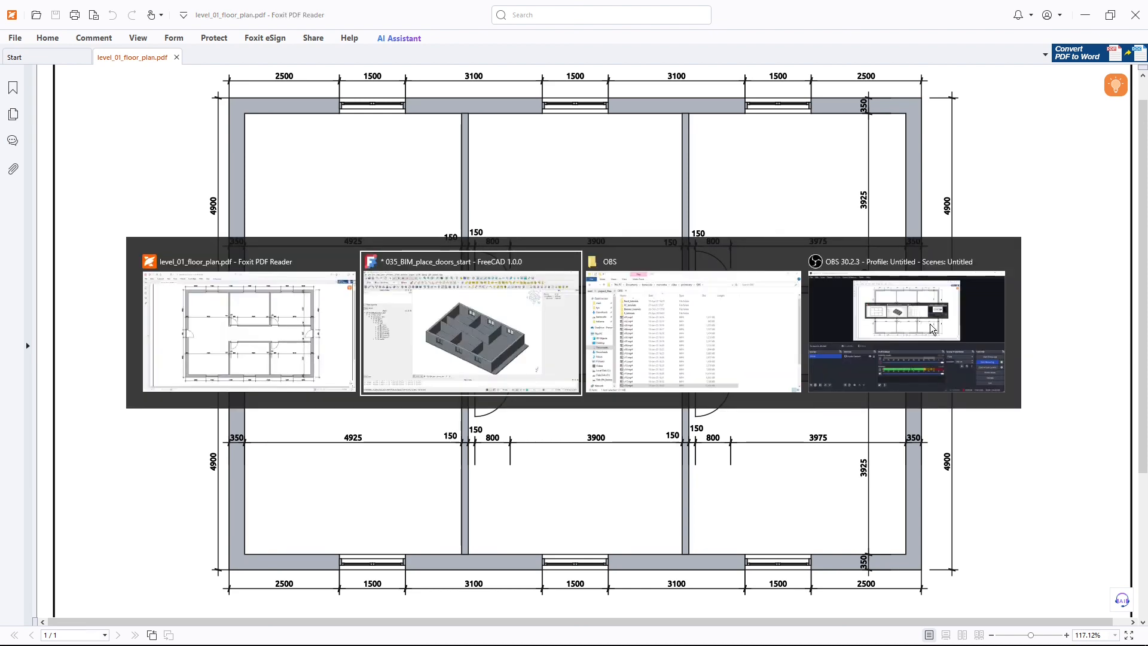
Start a door for the right-side outer wall with the Simple door preset and a height of 2050 mm.
shift+middle_drag(466, 351, 723, 341)
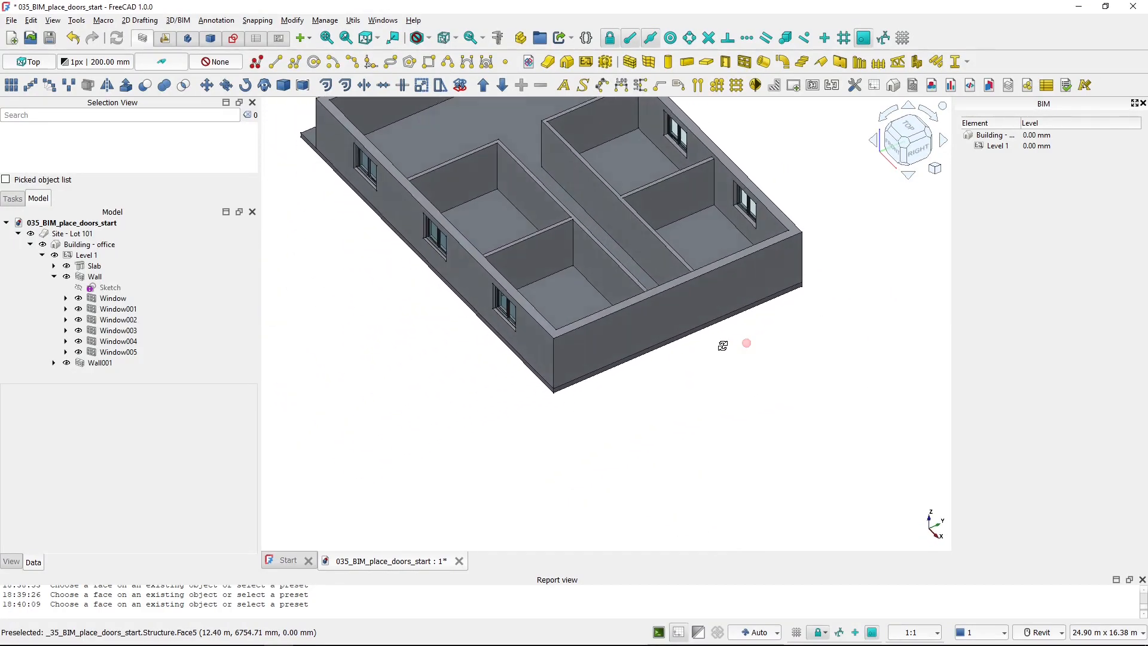
click(731, 67)
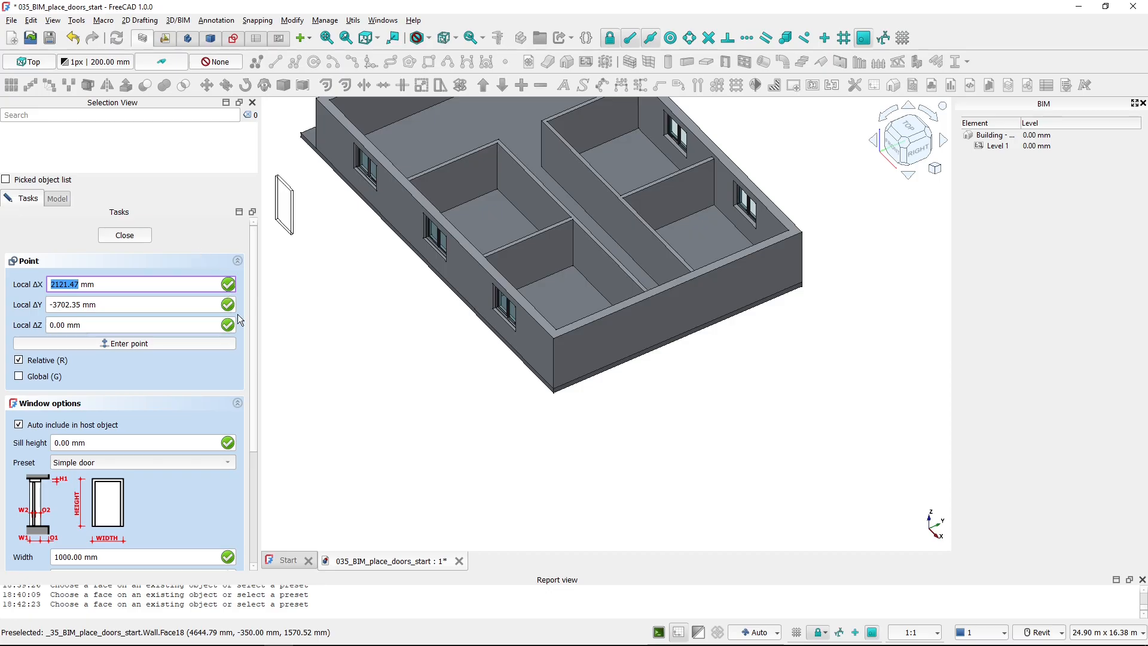
scroll(256, 311, down, 4)
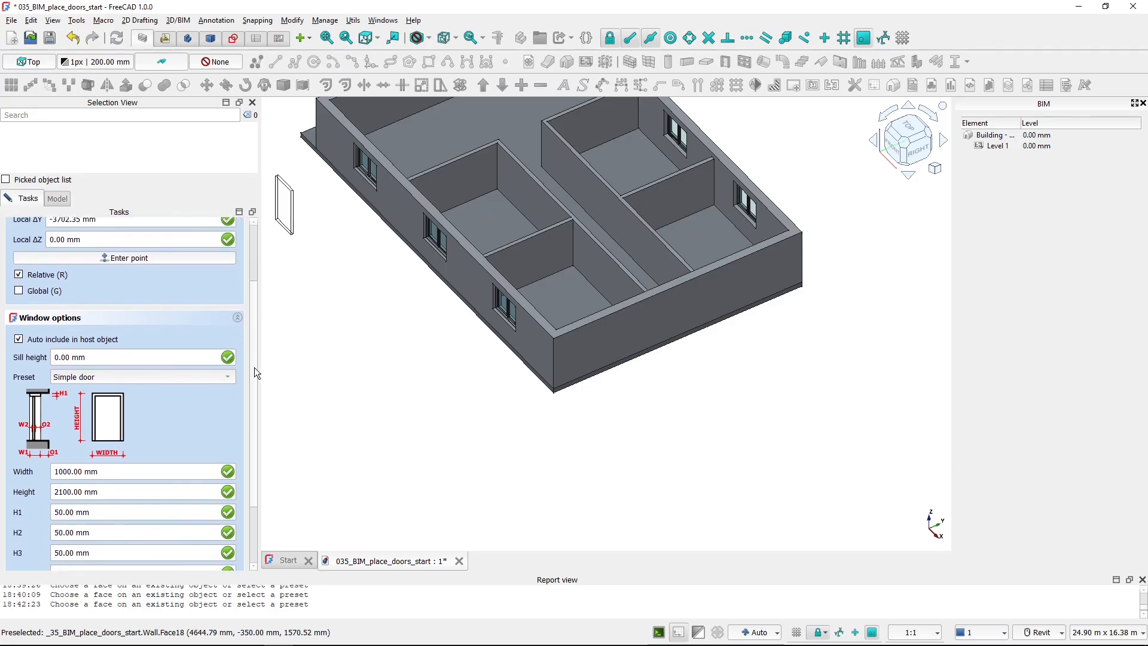
scroll(257, 399, down, 2)
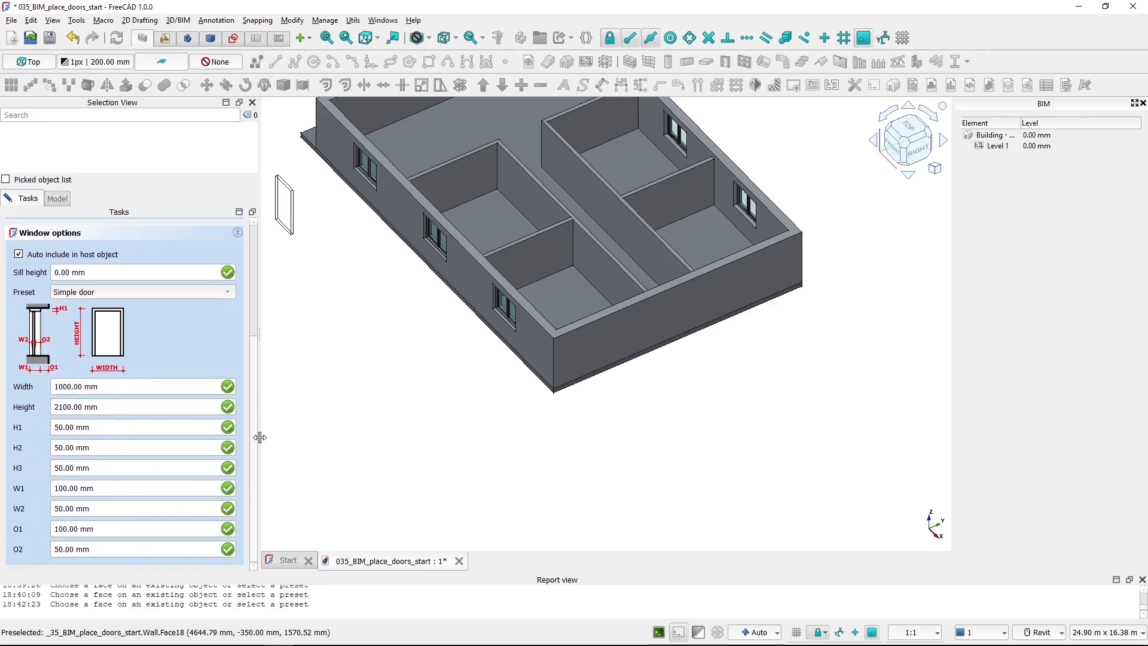
click(177, 293)
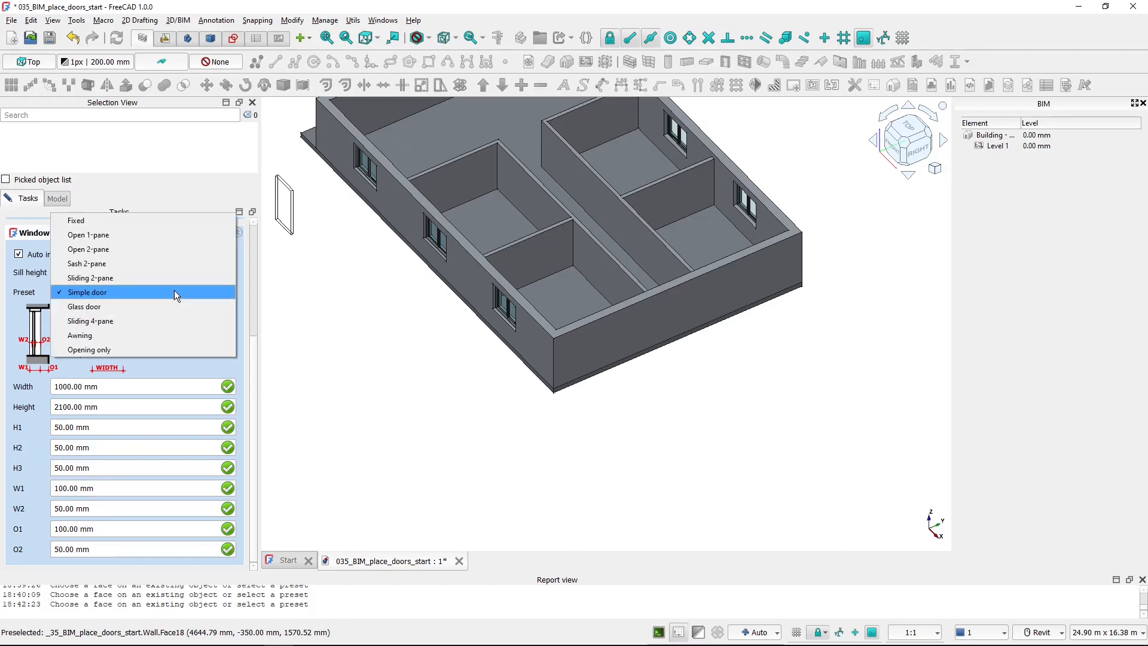
click(77, 293)
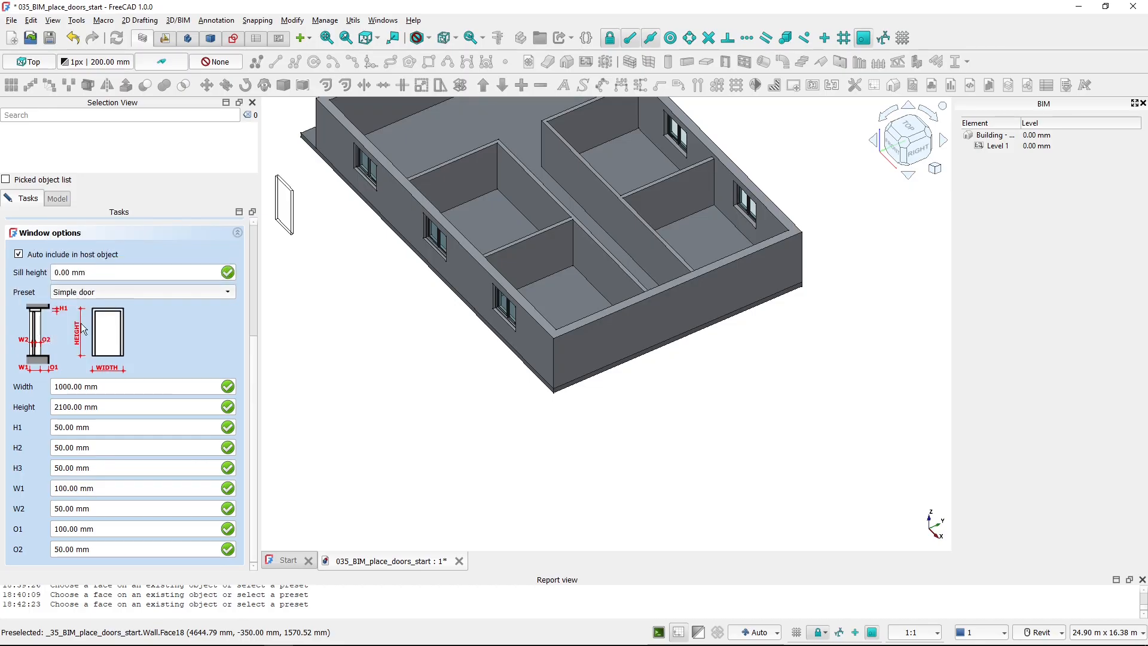
double_click(84, 407)
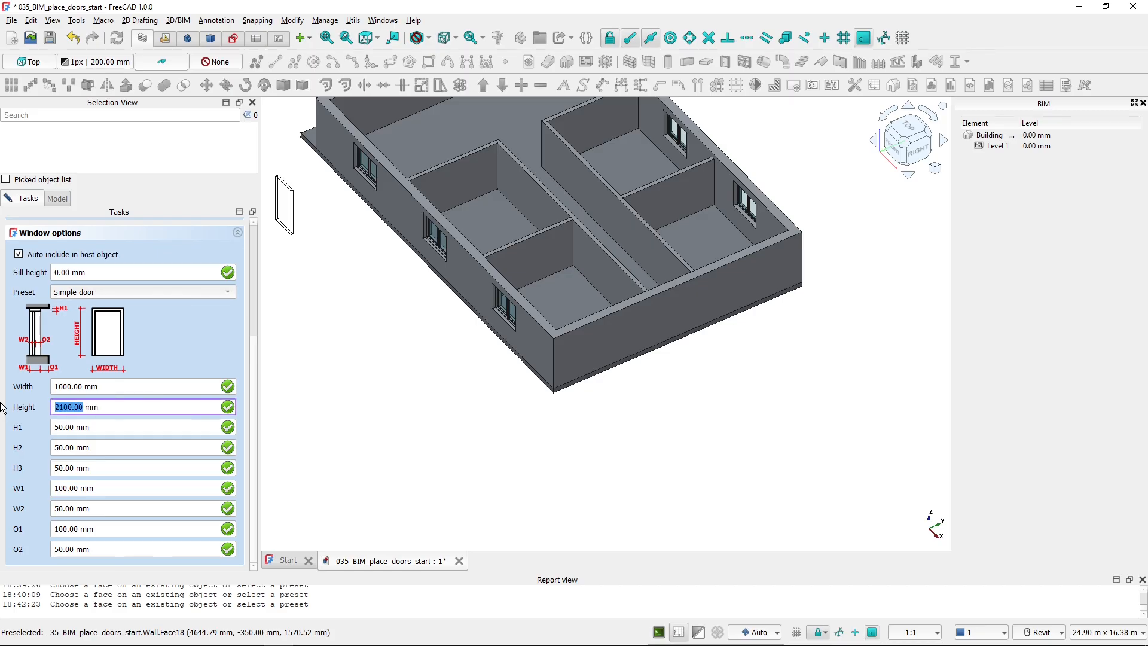
text(2050)
click(113, 387)
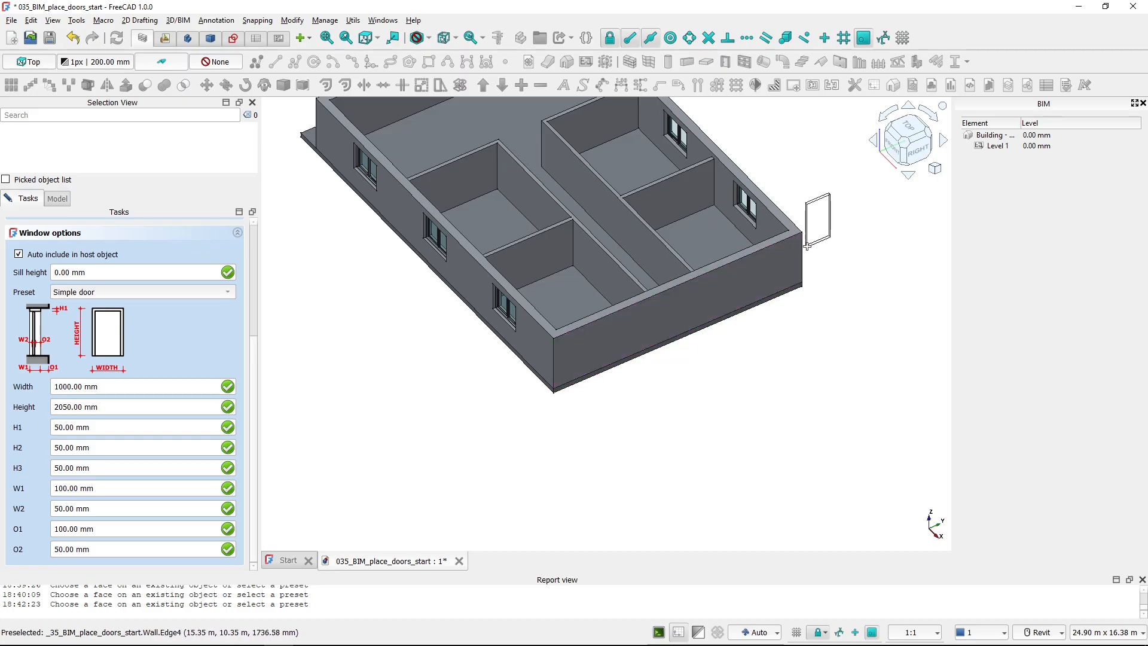
Place the simple door at the midpoint of the right-side outer wall's base edge and check its location in level_01_floor_plan.pdf.
click(684, 353)
key(alt+Tab)
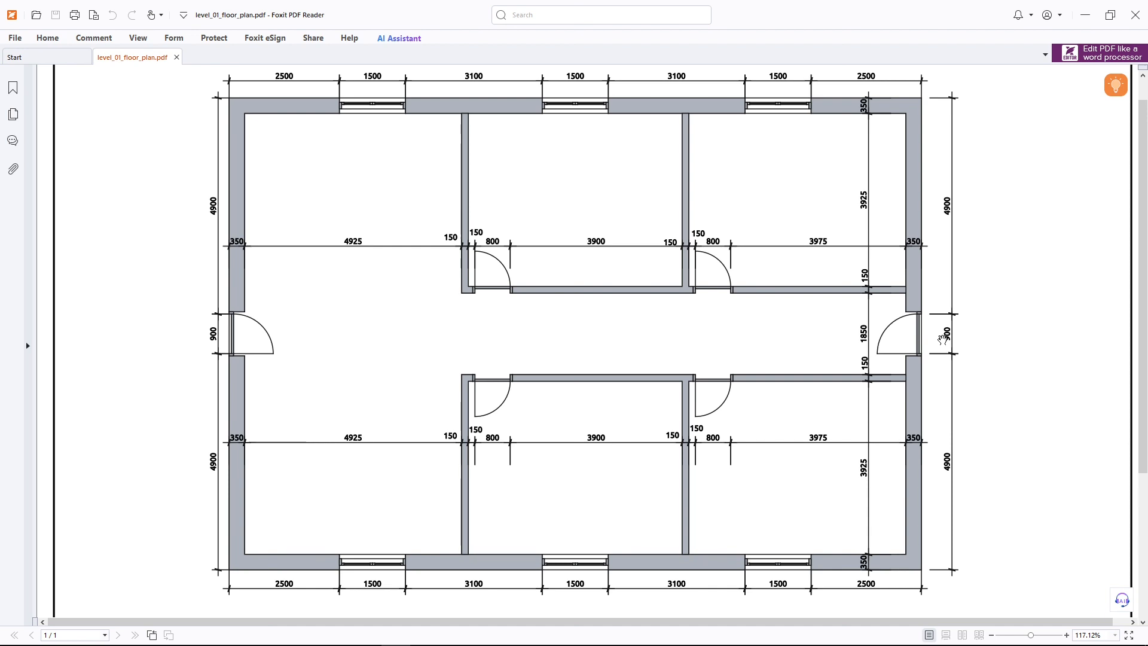
key(alt+Tab)
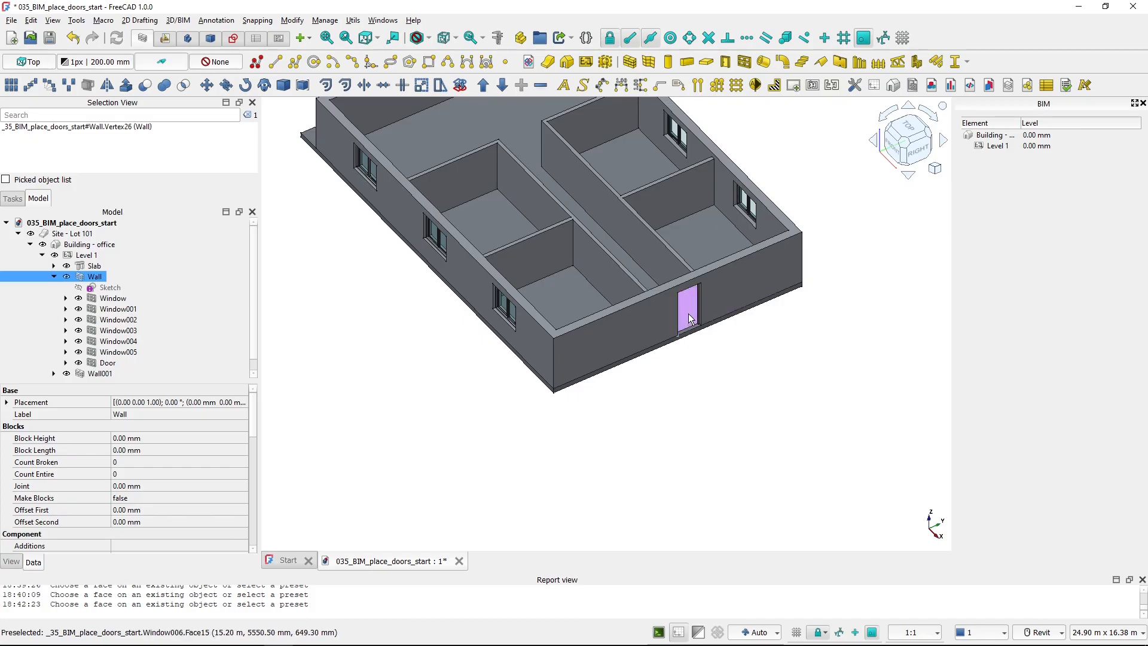
Move the right-side wall's door -500 mm along Y to centre it on the wall.
click(687, 313)
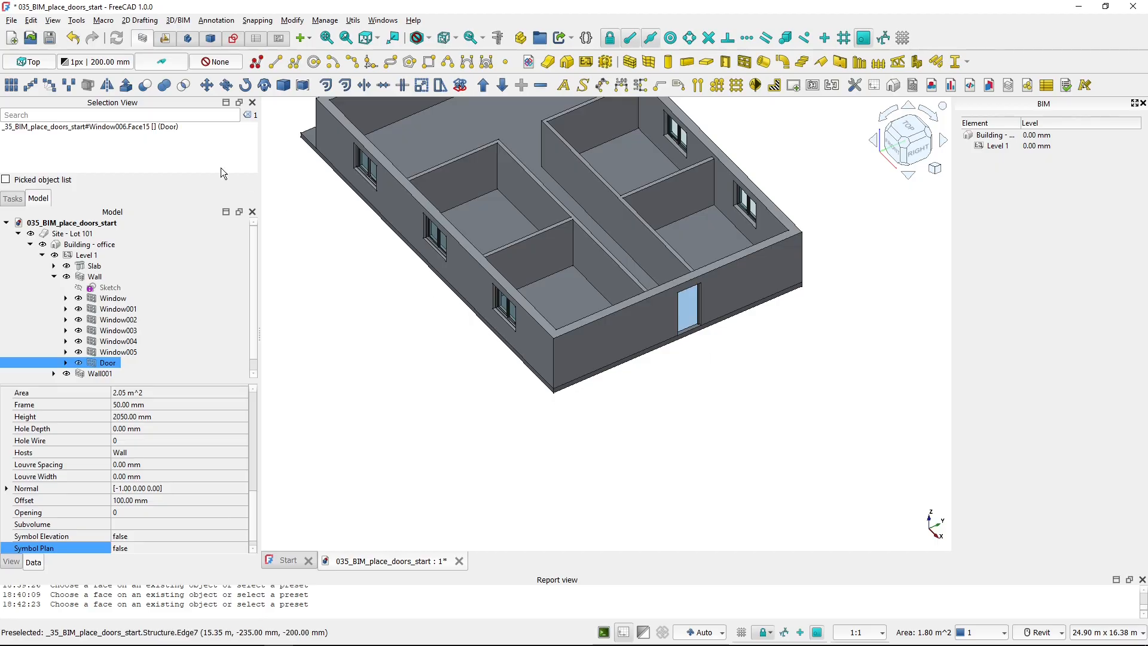
click(206, 85)
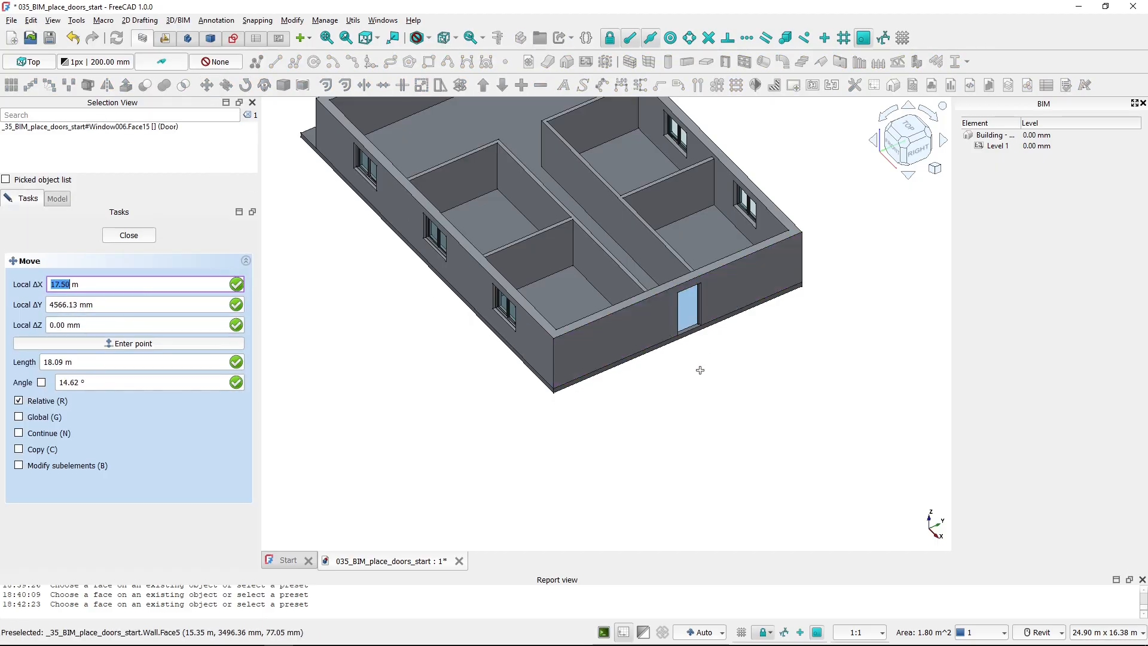
click(708, 366)
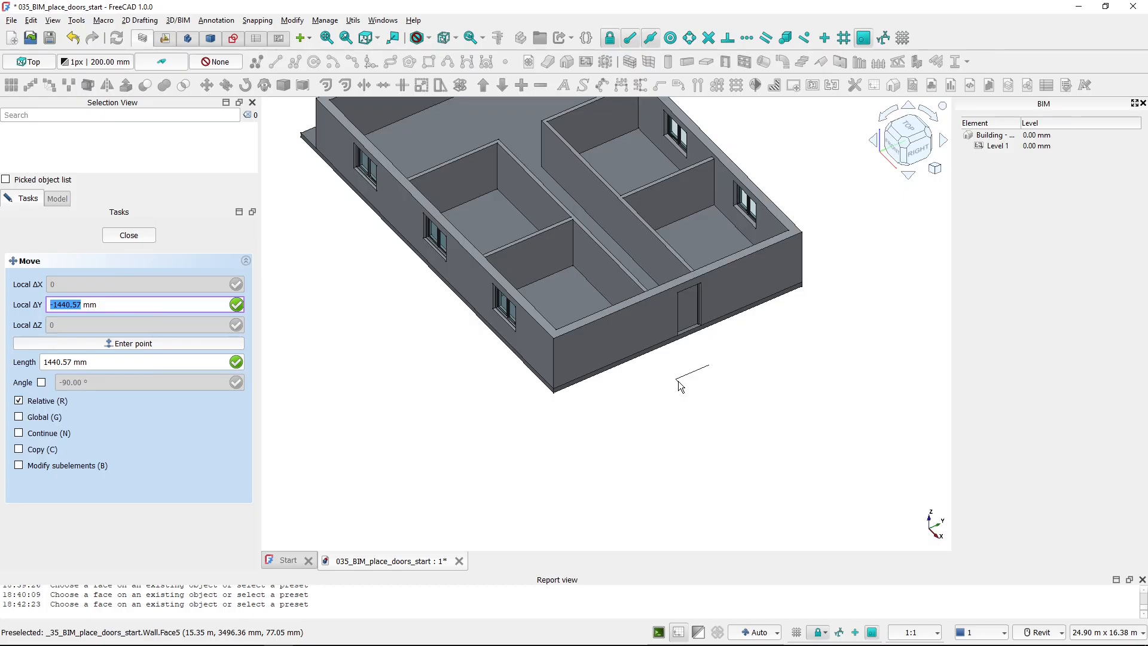
text(-500)
key(Return)
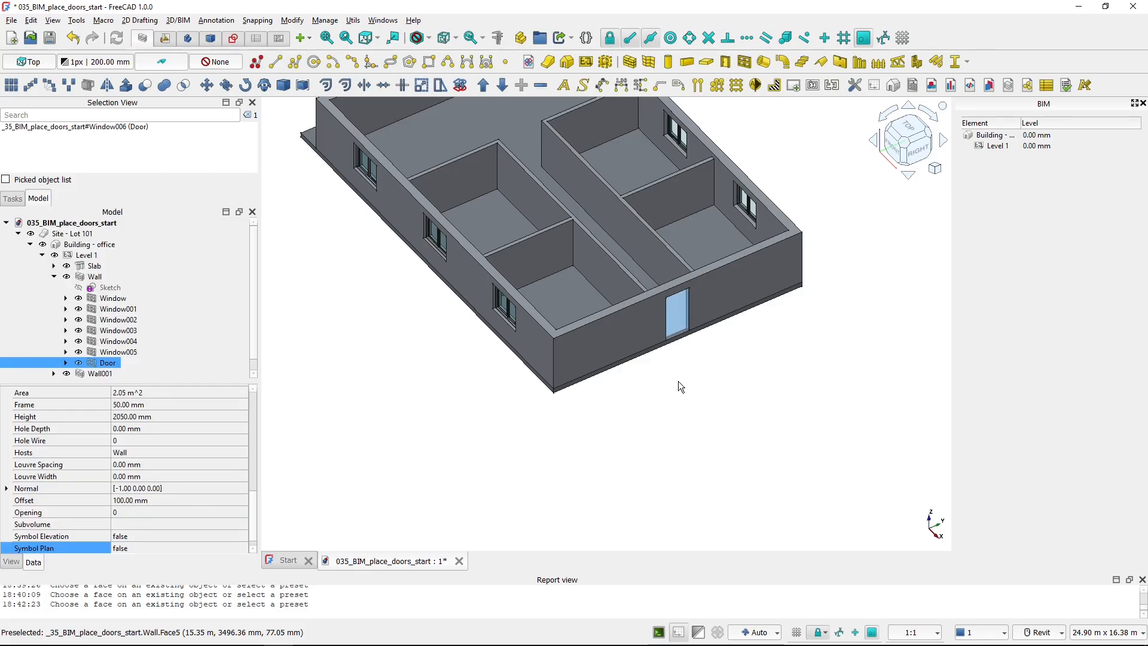
click(679, 381)
Measure the distance from the door opening's rear edge to the wall's rear corner and compare it with the floor plan PDF.
scroll(570, 441, down, 2)
scroll(583, 396, up, 5)
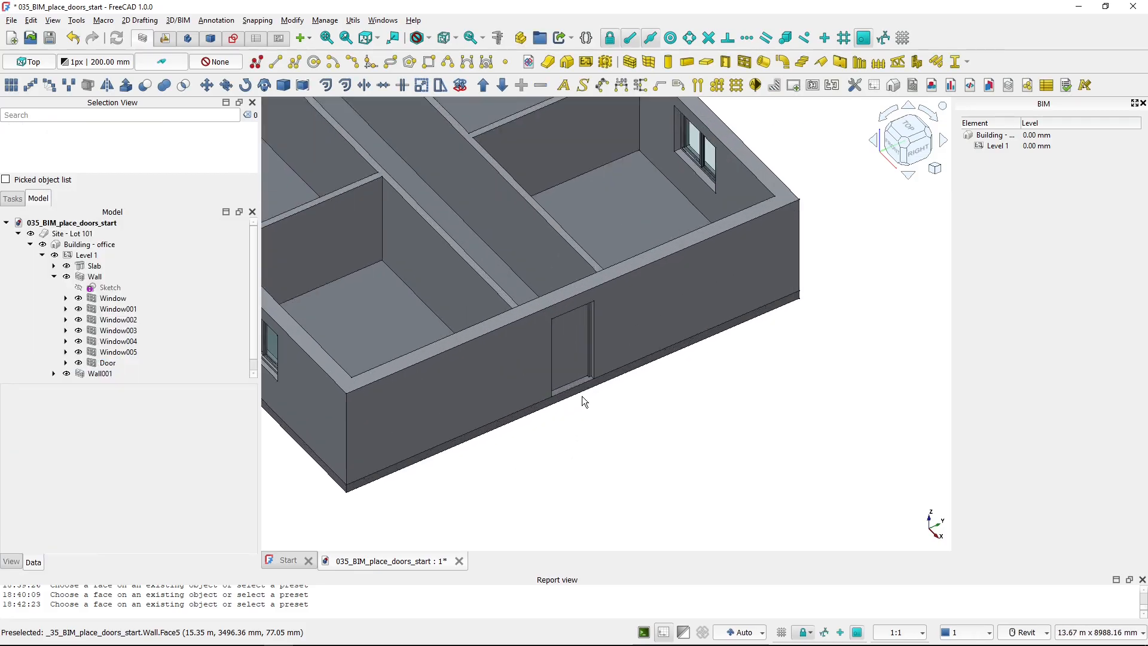
click(593, 361)
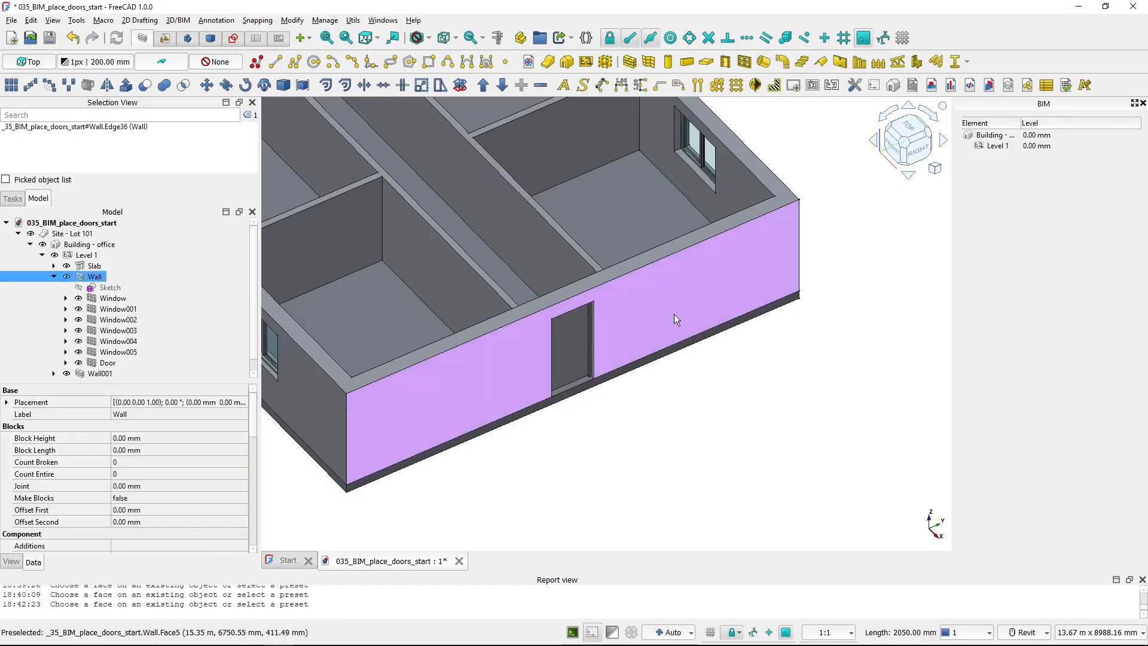
ctrl+click(799, 249)
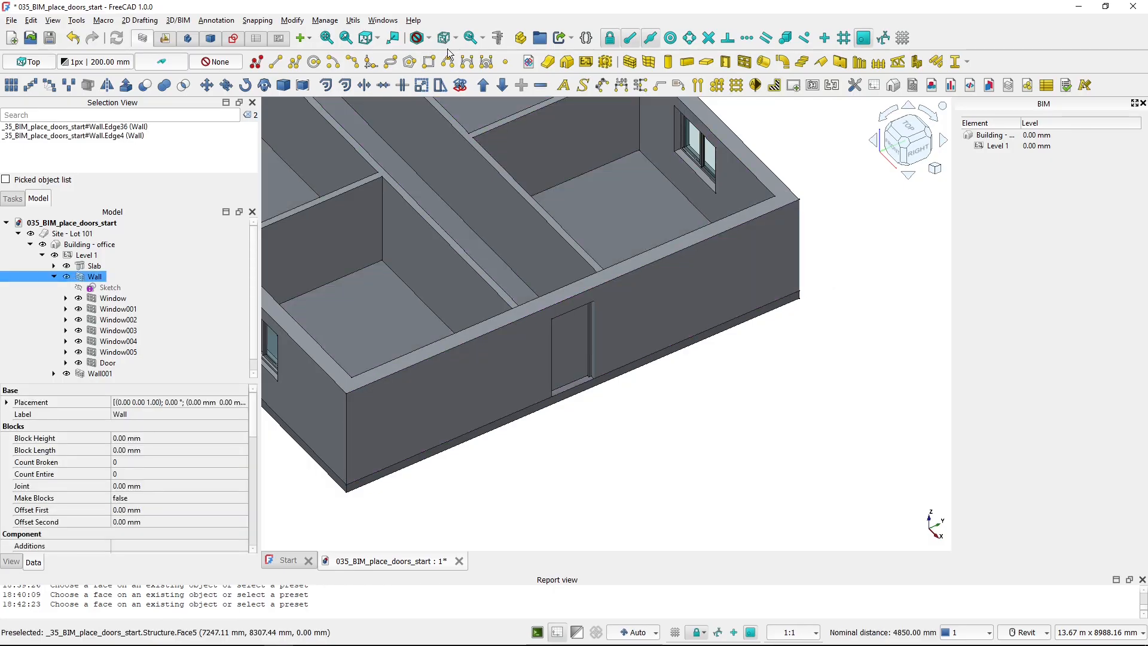
click(497, 39)
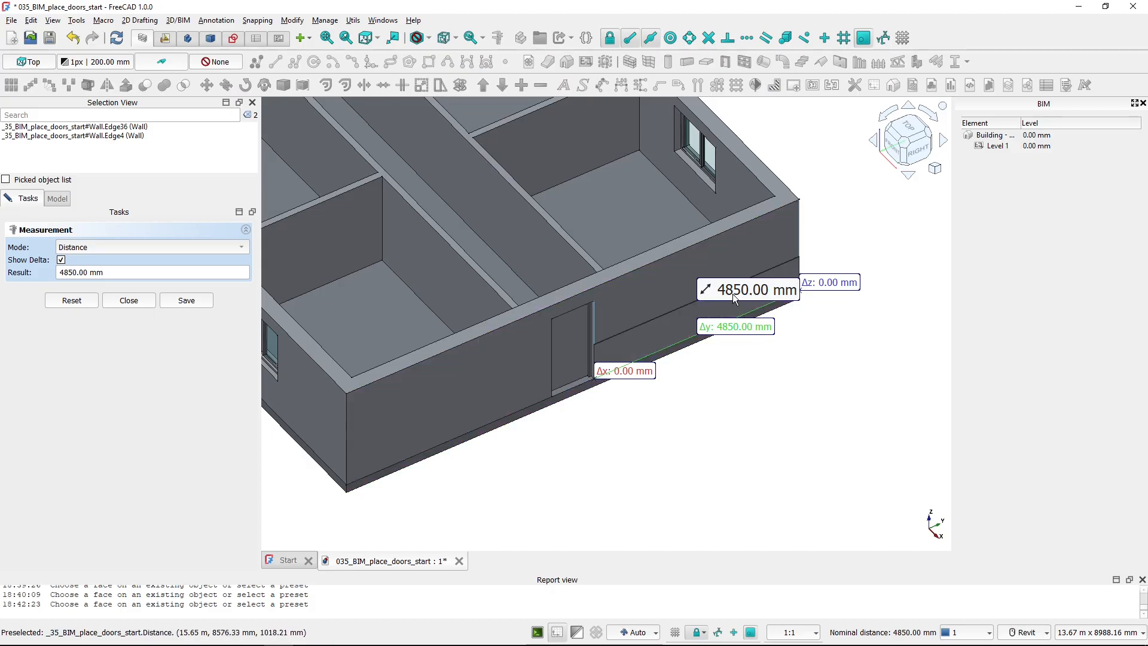
key(alt+Tab)
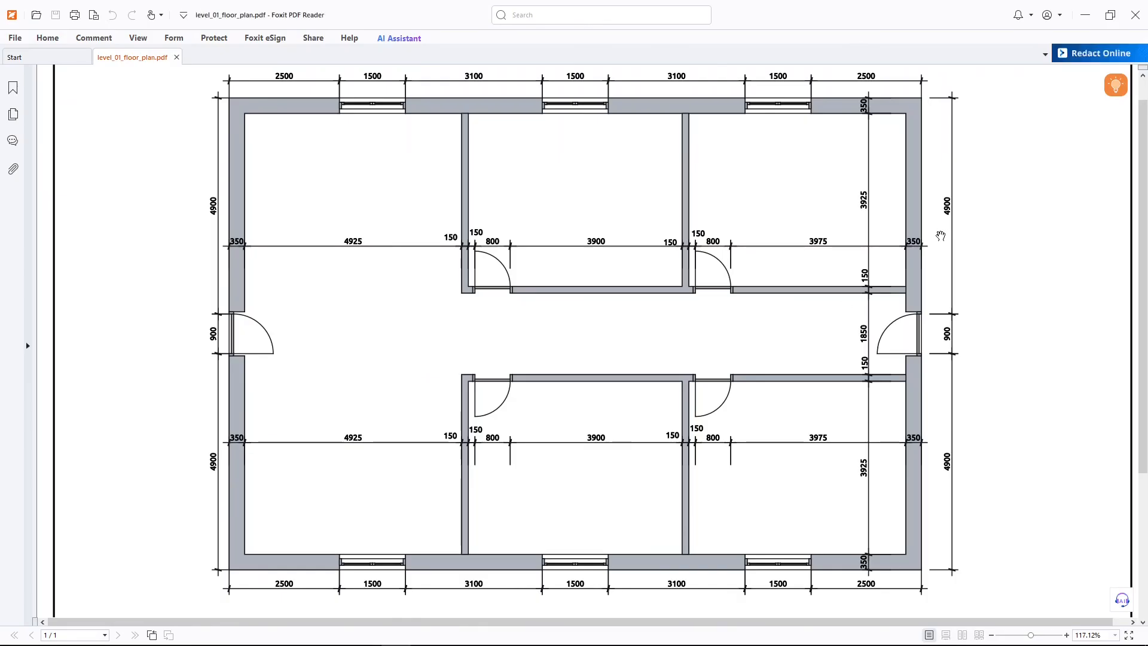
key(alt+Tab)
Measure the distance from the door opening's front edge to the wall's front corner, compare it with the floor plan PDF, and end measuring.
scroll(586, 350, up, 5)
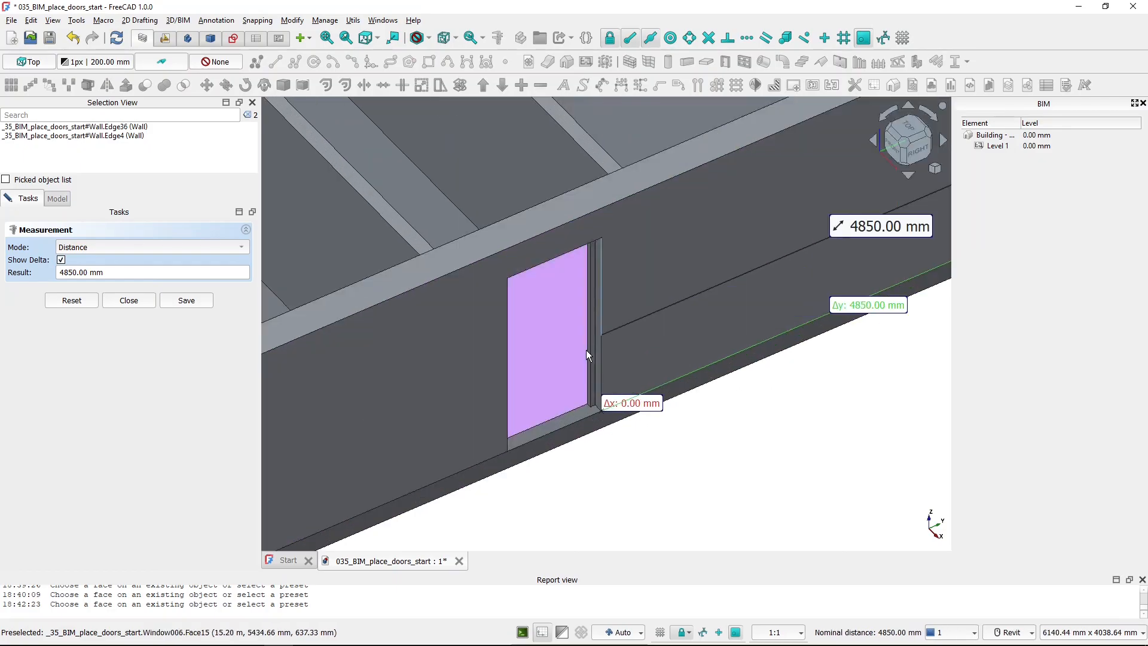
scroll(540, 382, down, 5)
scroll(542, 379, up, 1)
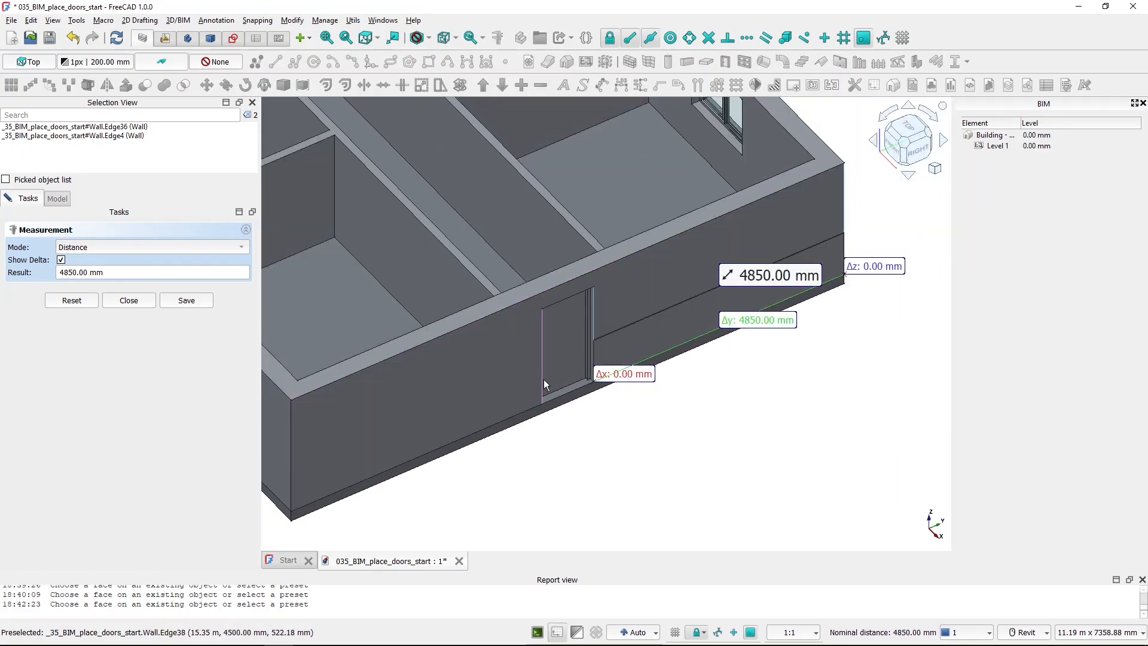
click(543, 379)
click(65, 292)
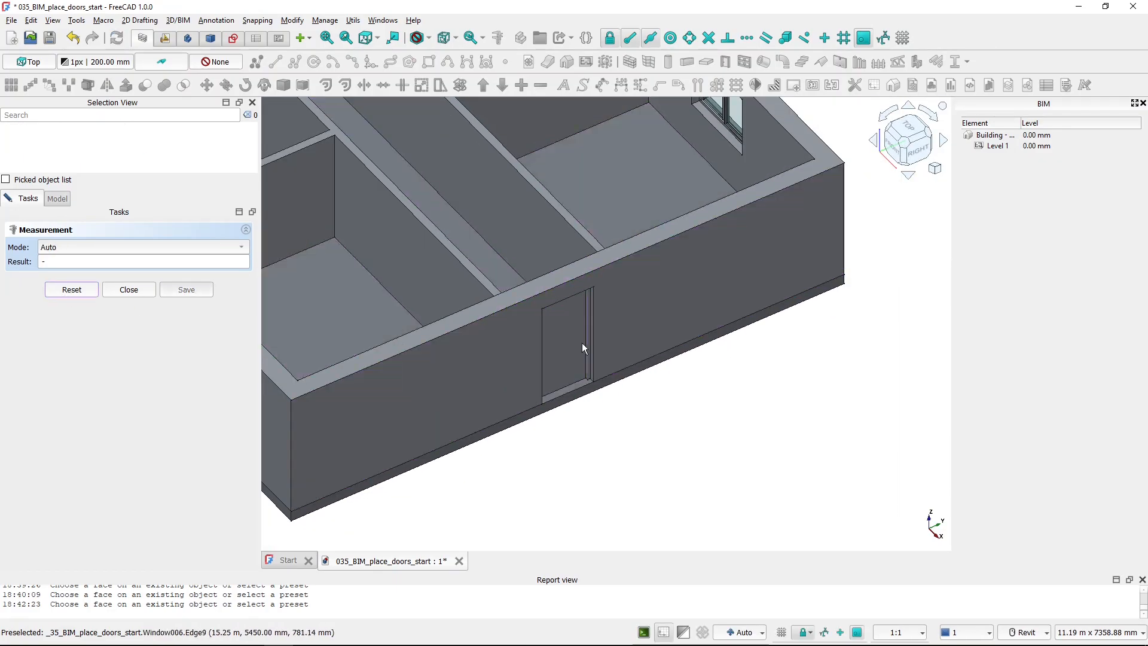
click(542, 356)
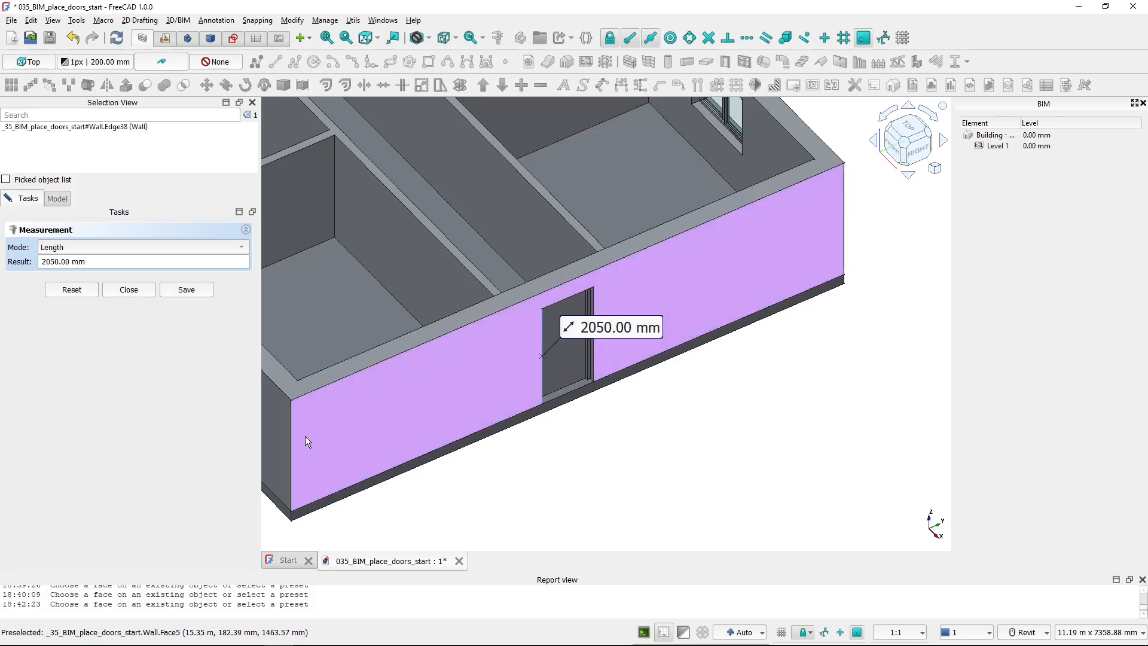
click(293, 446)
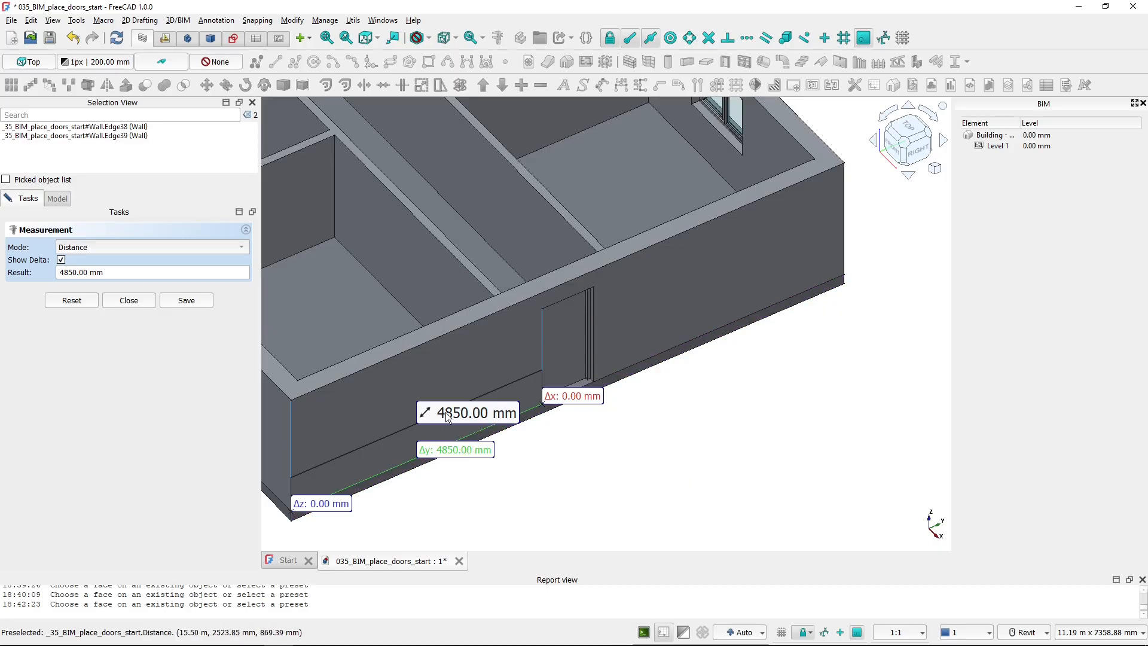
key(alt+Tab)
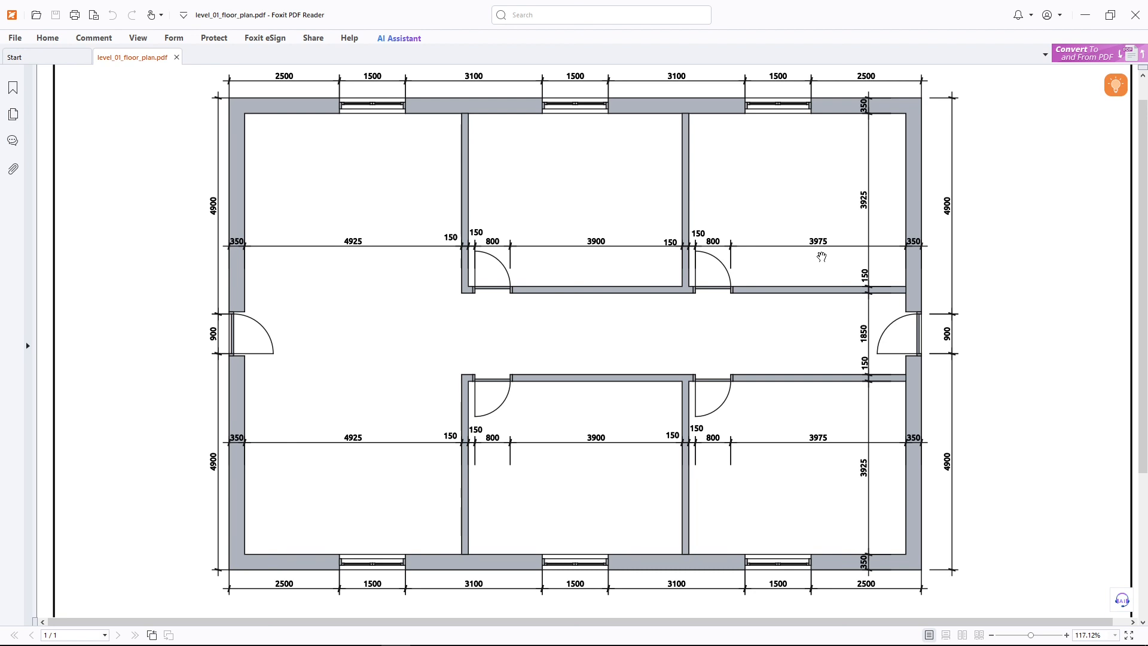
key(alt+Tab)
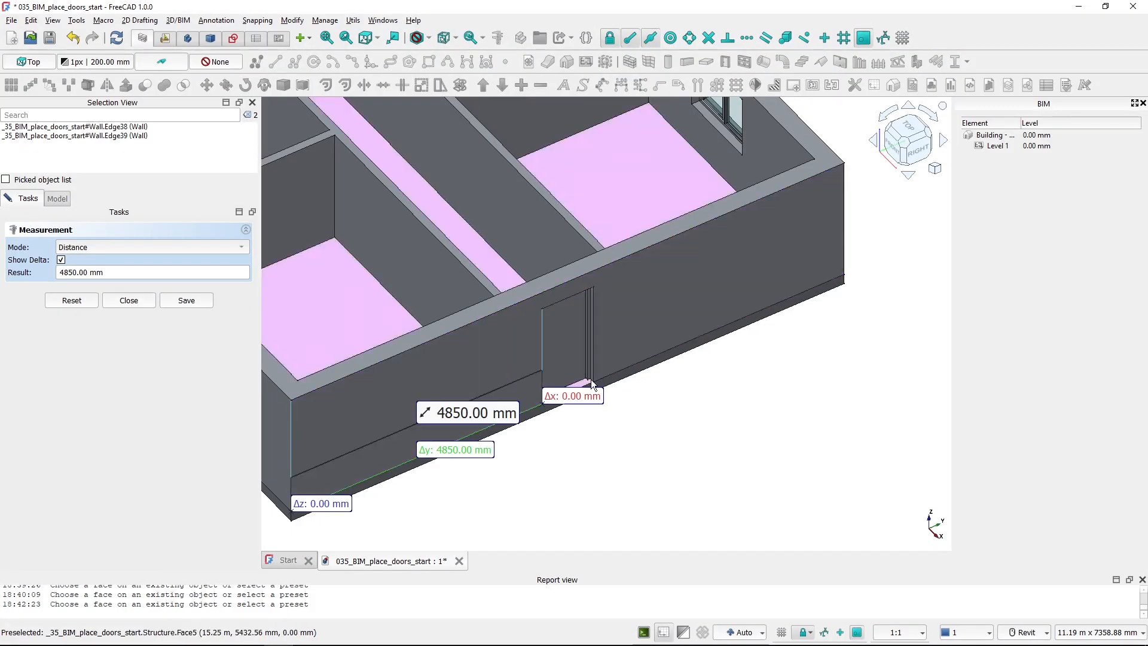
click(128, 301)
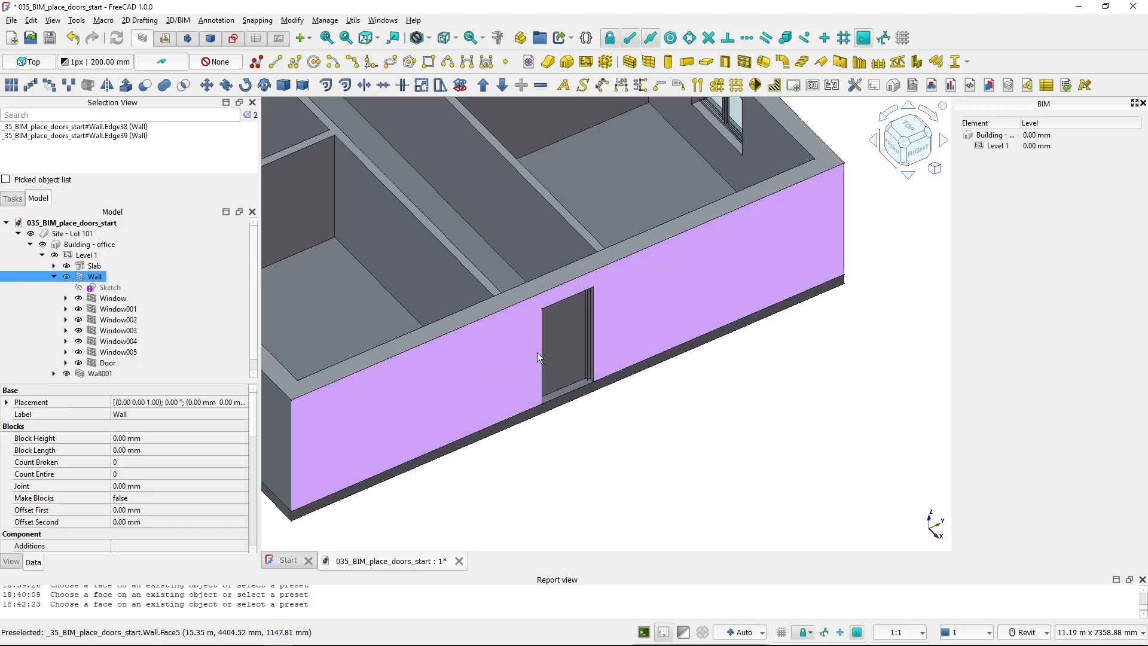
Check the door's placement in the floor plan PDF and set the door's Offset to 0 mm, flush with the outer wall face.
click(594, 357)
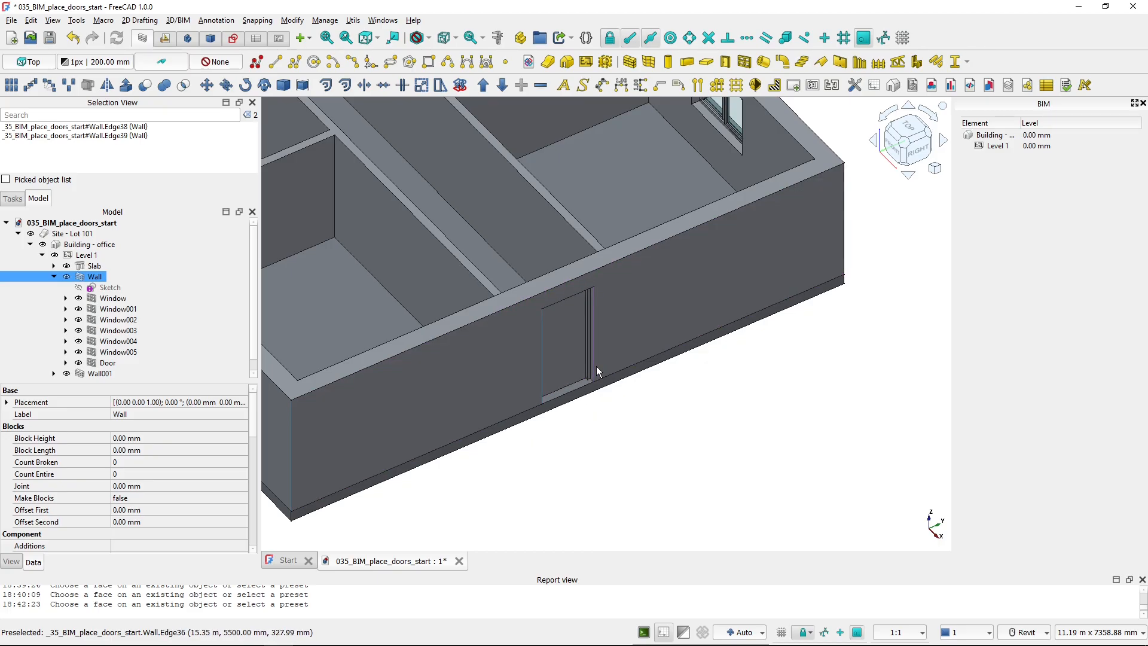
click(616, 396)
click(584, 356)
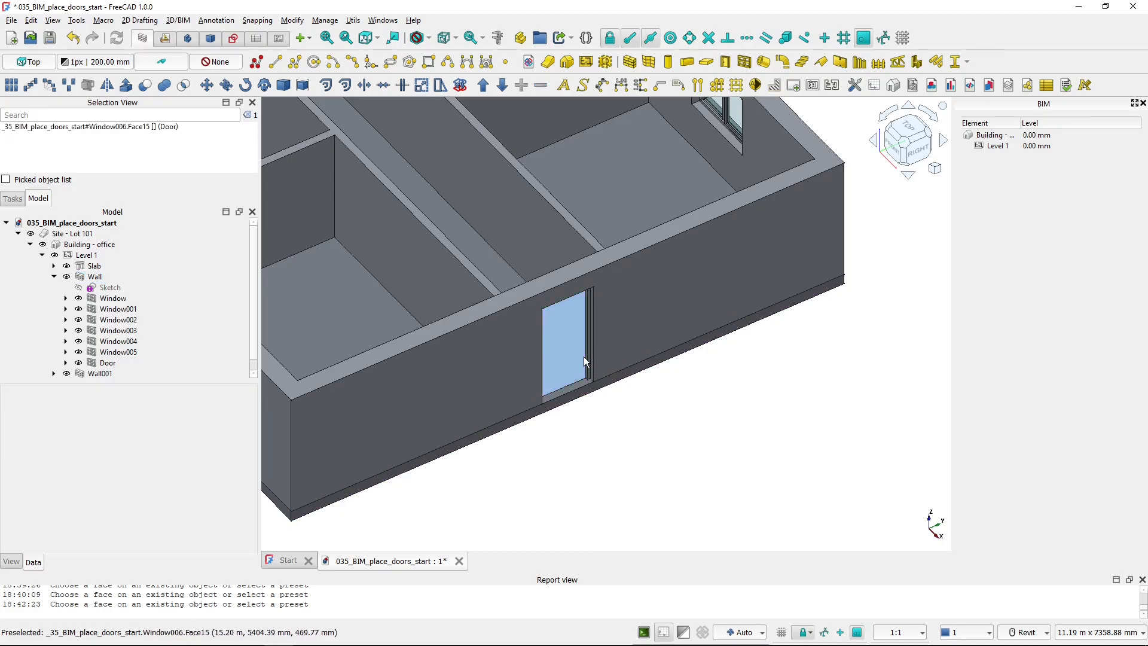
scroll(199, 424, down, 1)
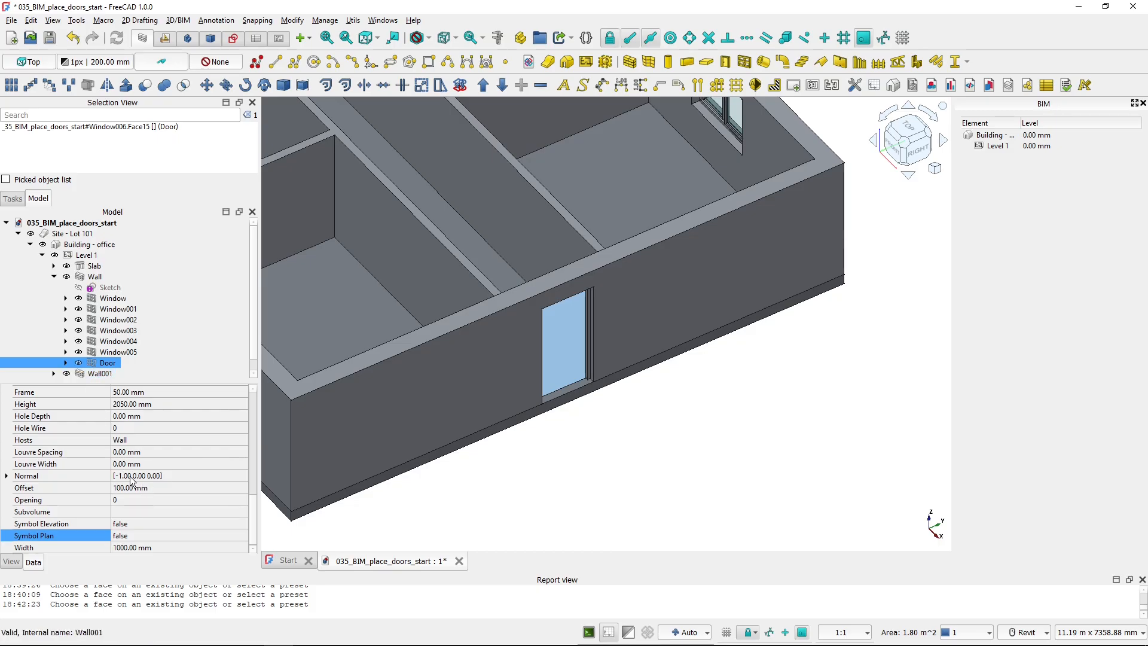
scroll(133, 482, up, 1)
scroll(136, 482, down, 1)
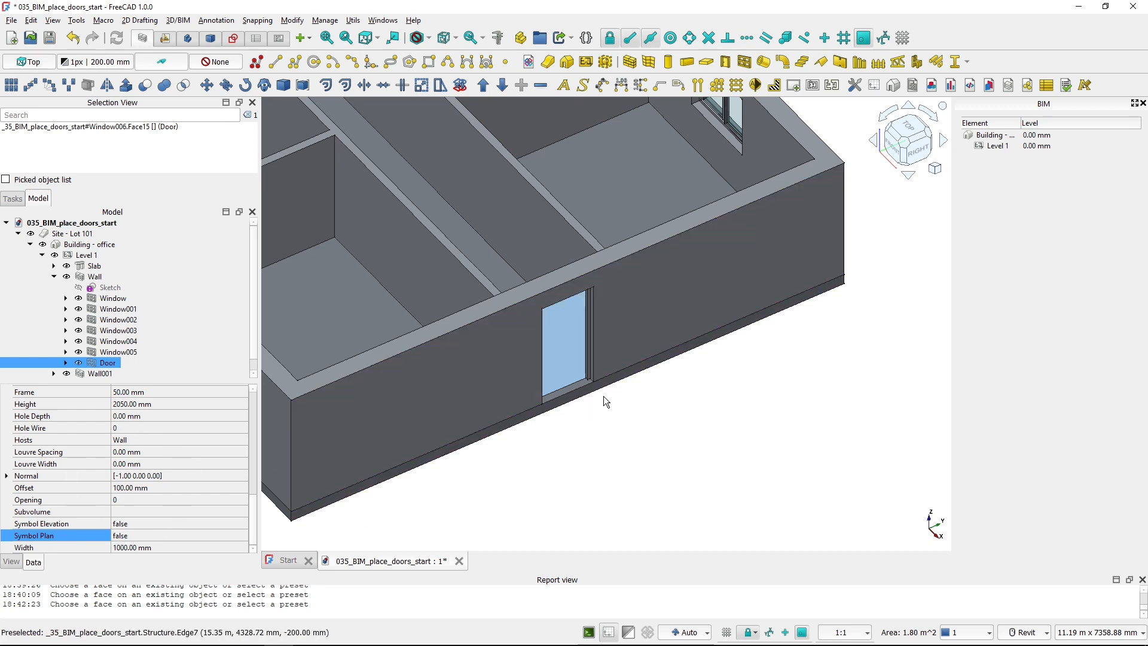
key(alt+Tab)
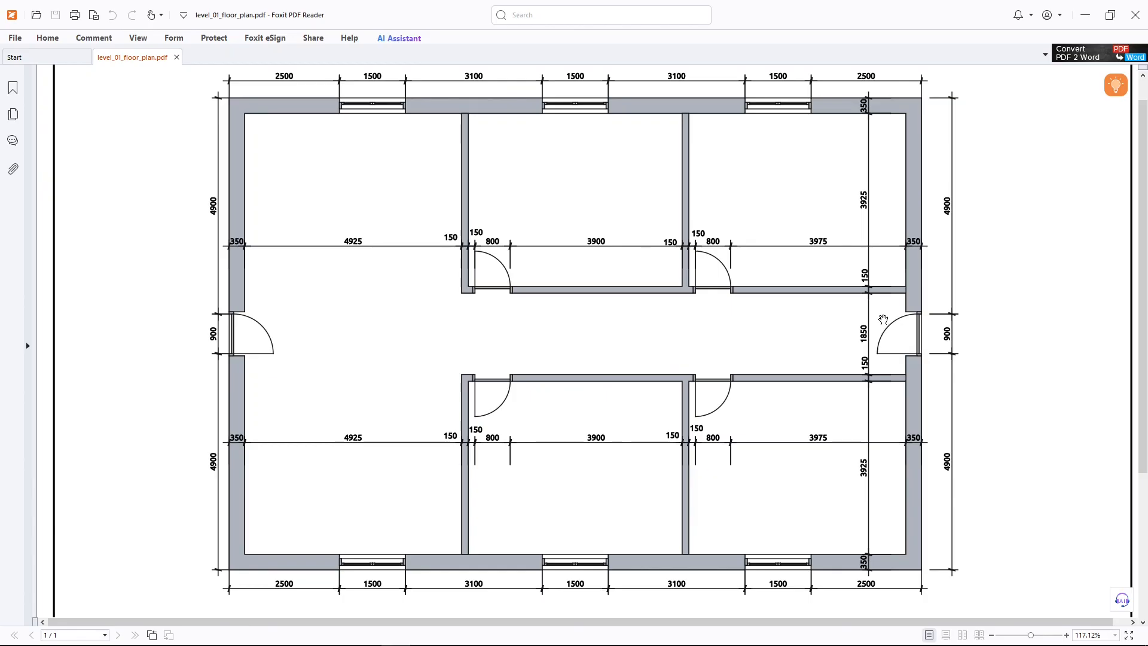
key(alt+Tab)
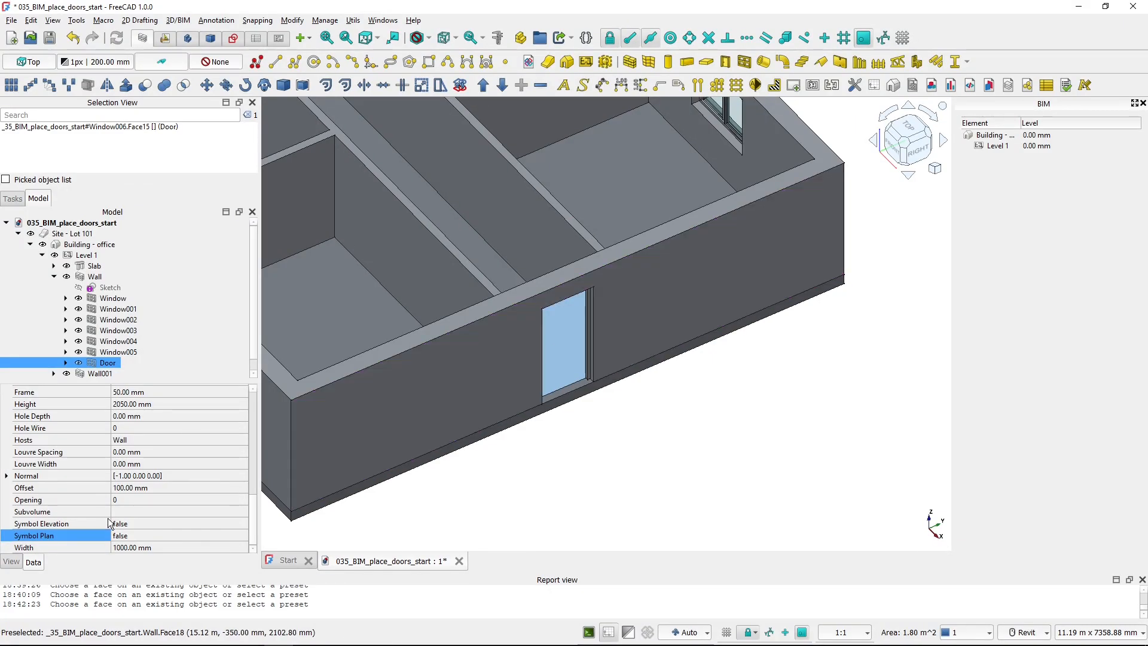
click(153, 487)
text(0)
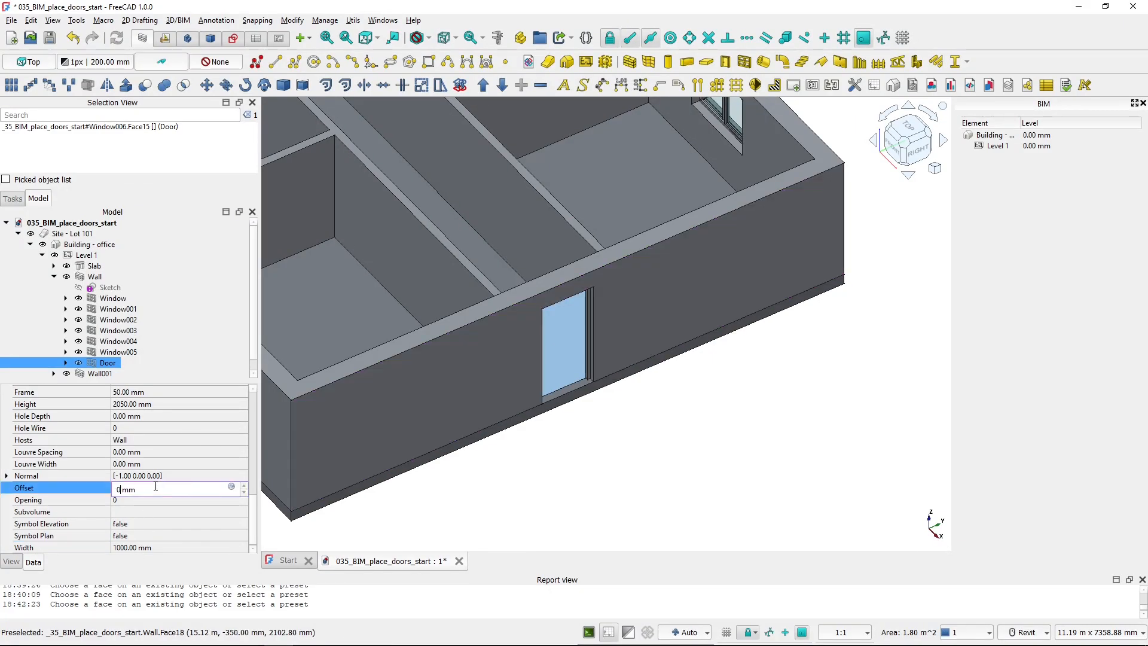
key(Return)
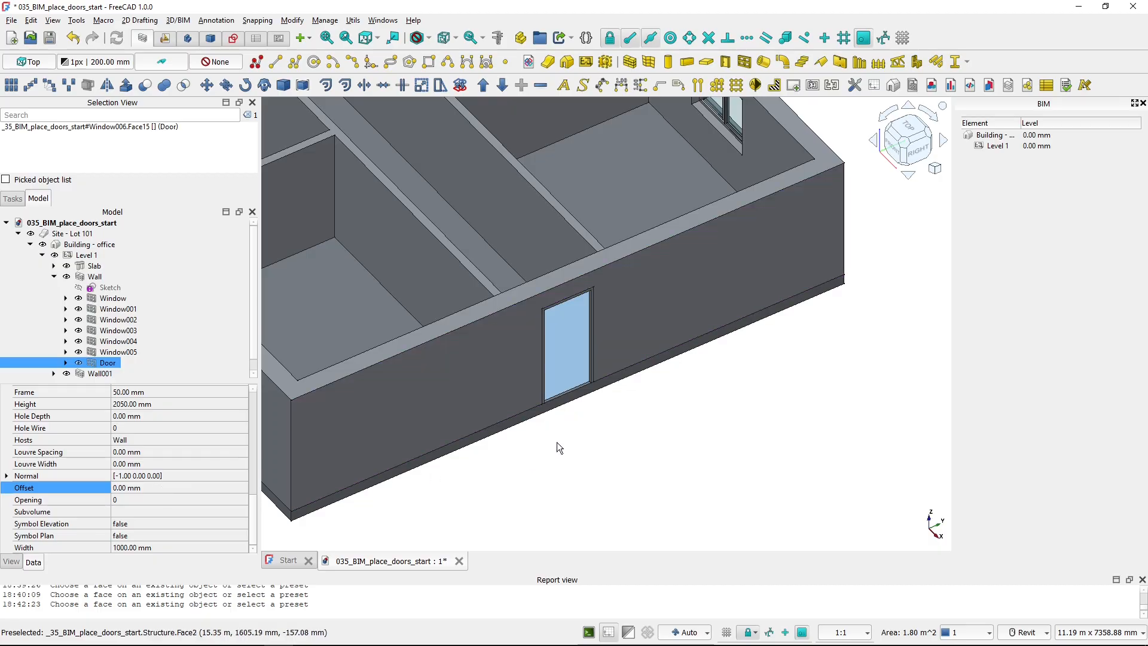
click(556, 448)
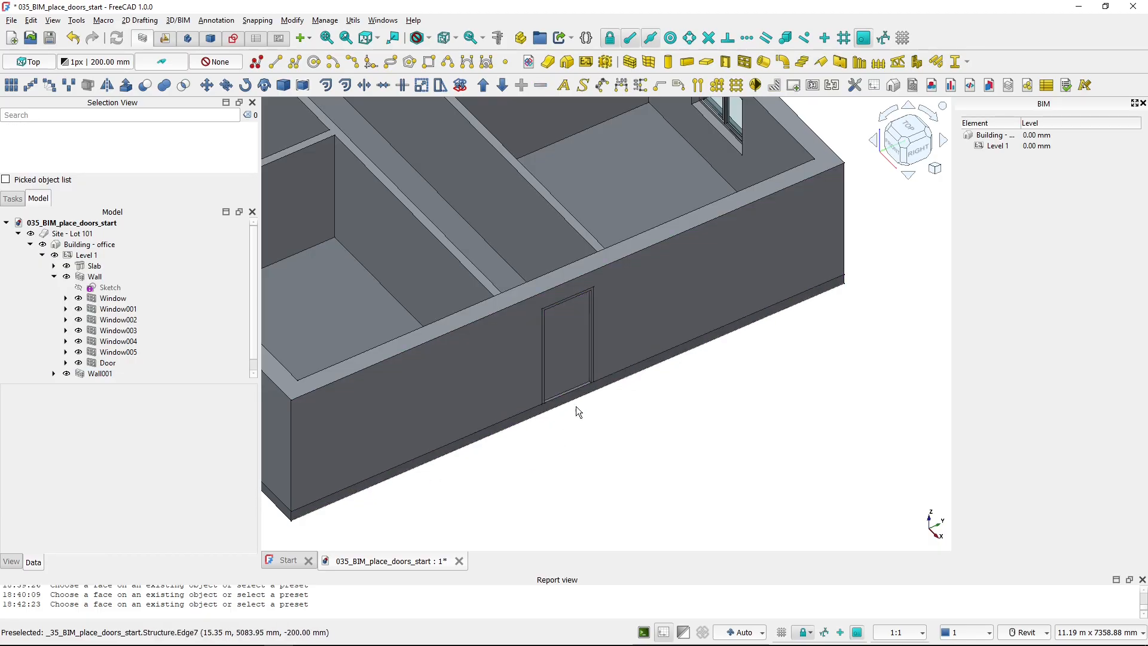
Check the door's swing in the floor plan PDF and set the right-side door's Opening to 45.
key(alt+Tab)
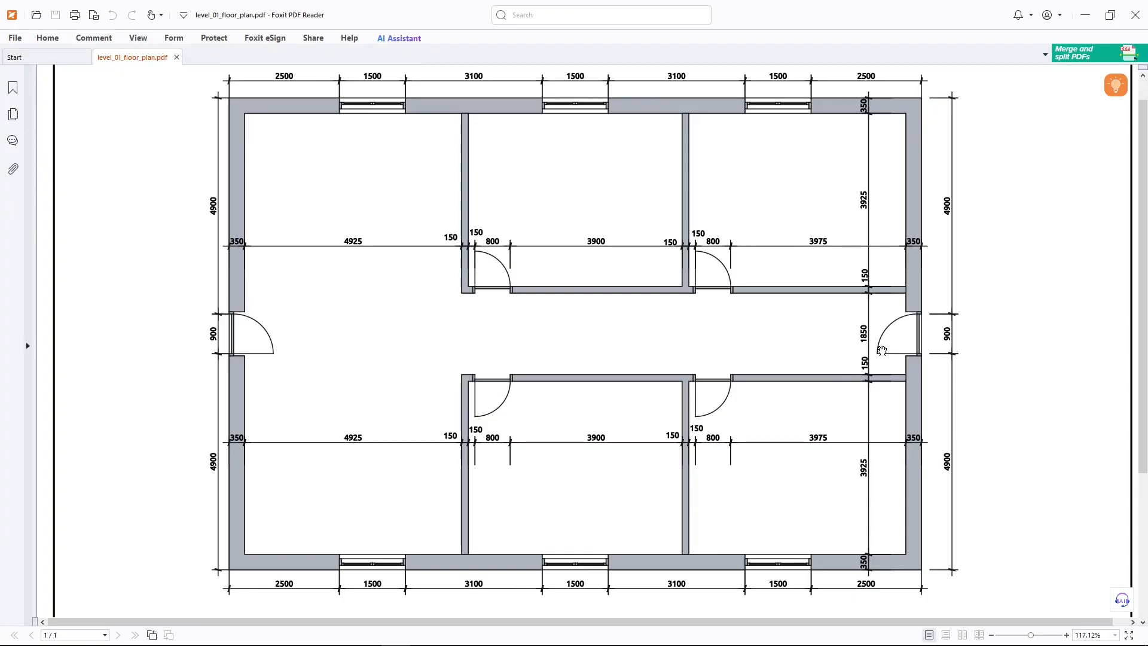
key(alt+Tab)
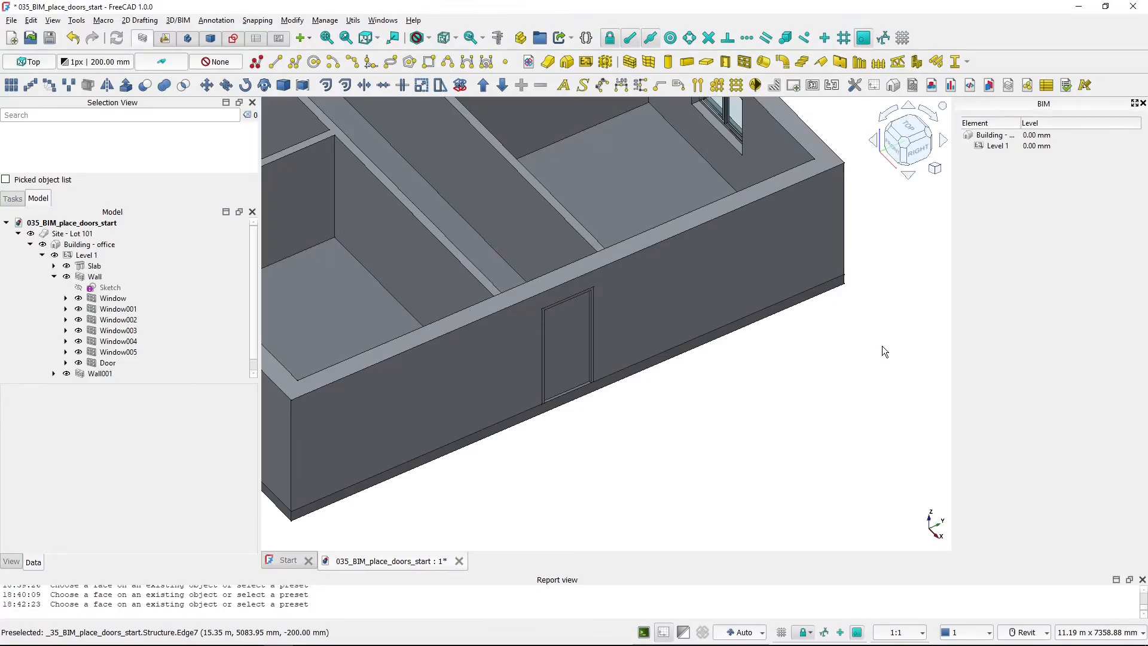
click(554, 343)
scroll(152, 532, down, 2)
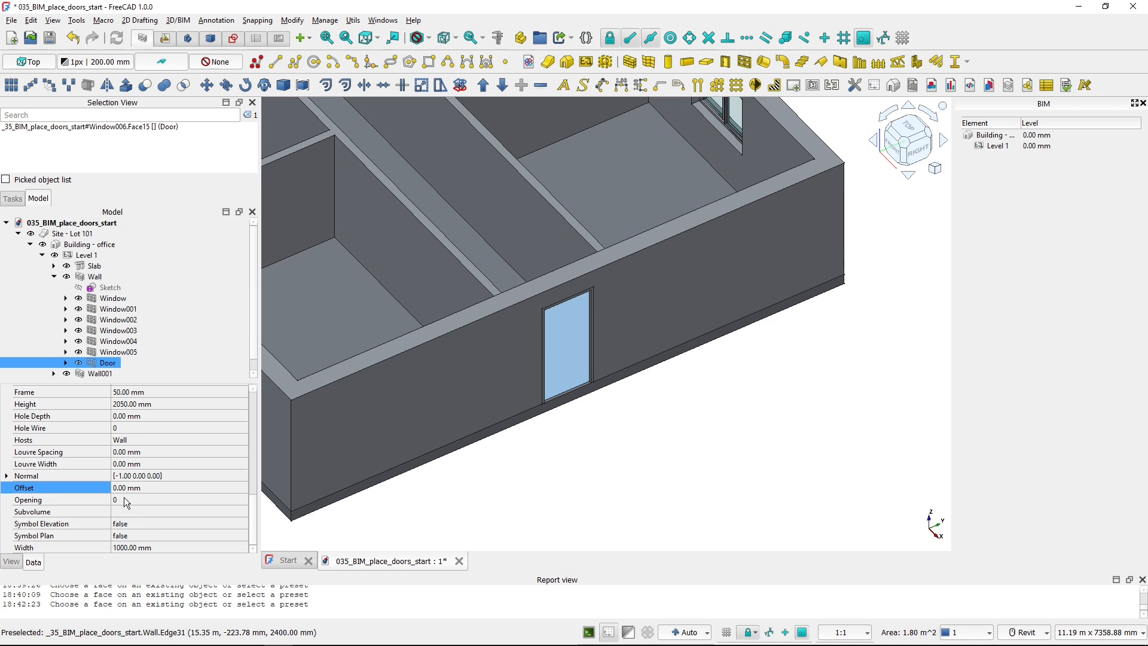
click(126, 500)
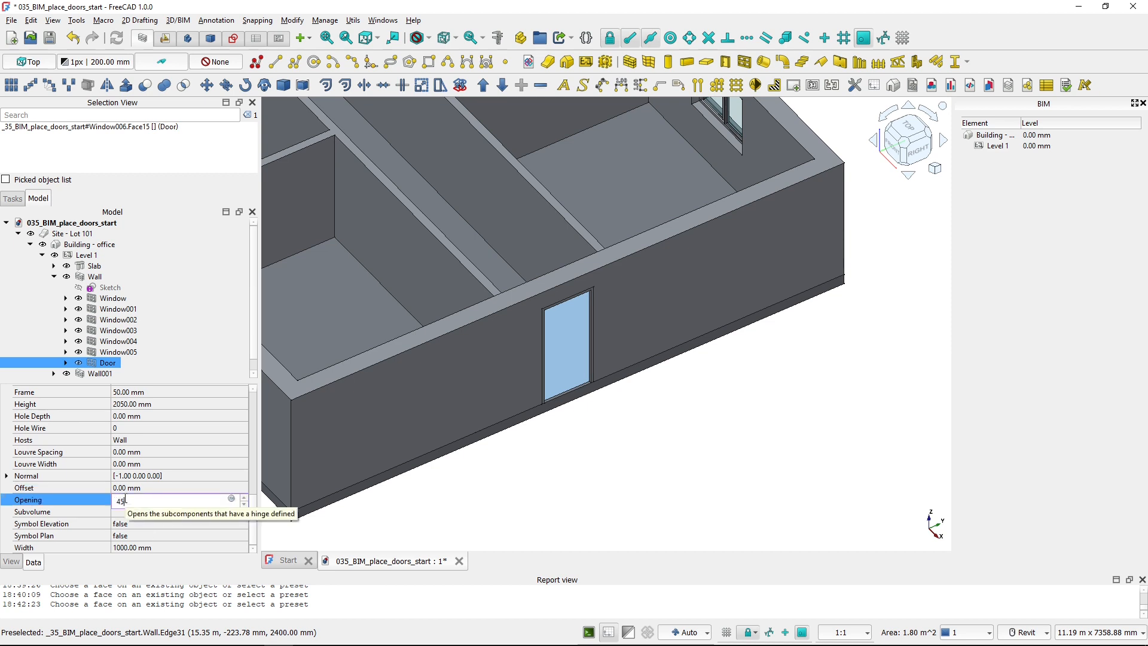
key(Return)
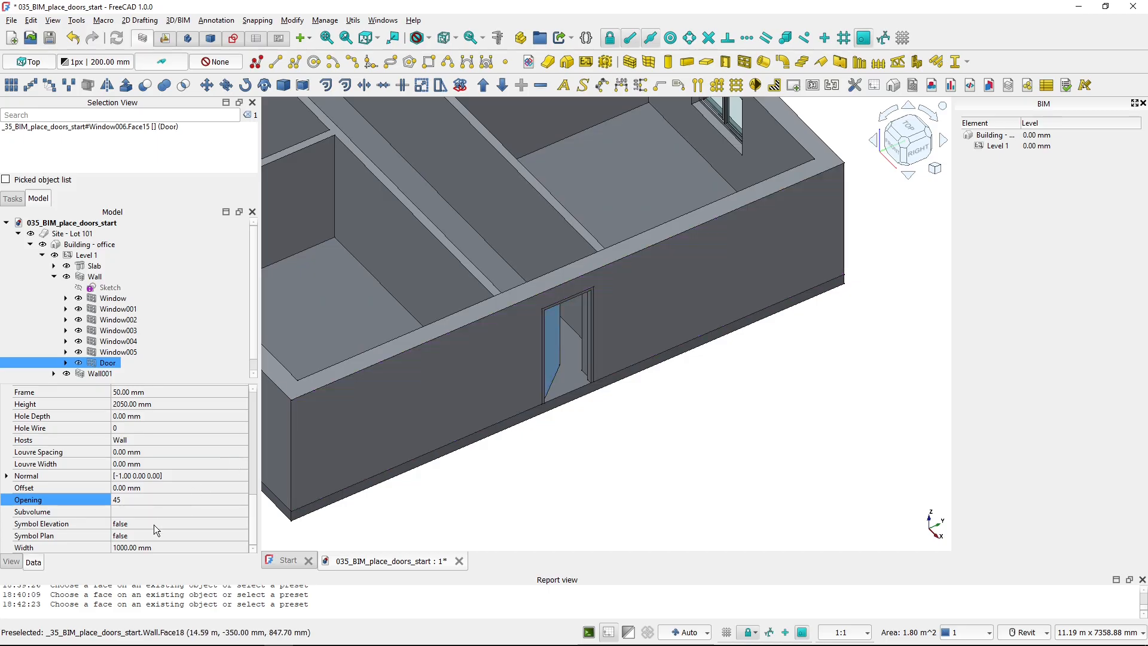
Set the right-side door's Symbol Plan to true and check its swing symbol in the top view.
click(130, 537)
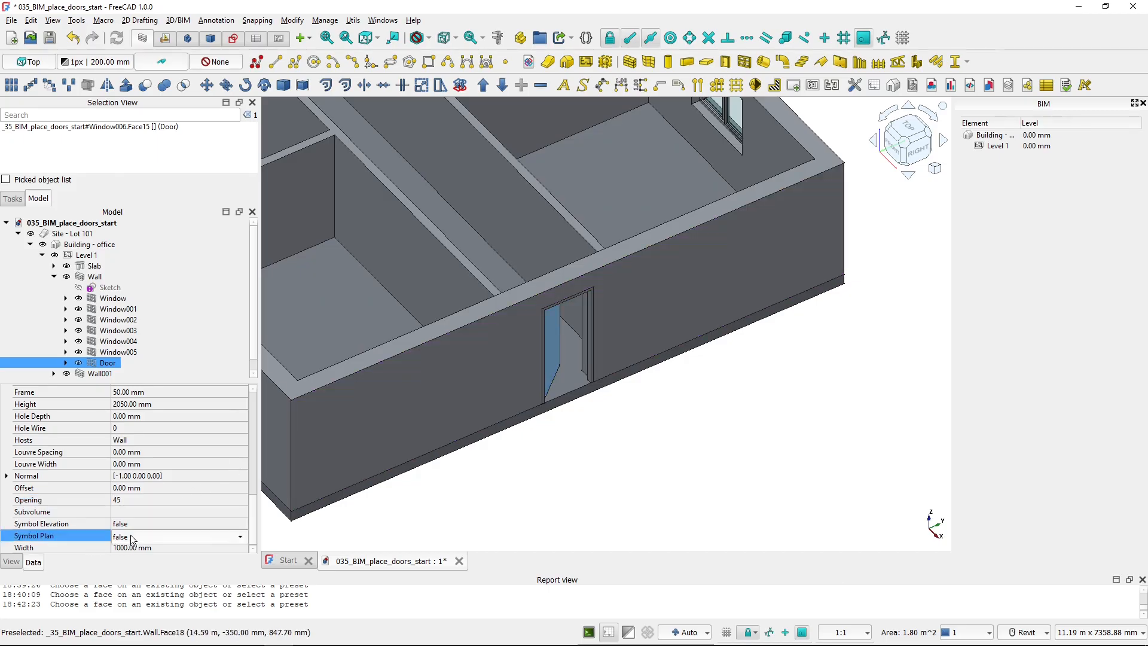
click(131, 537)
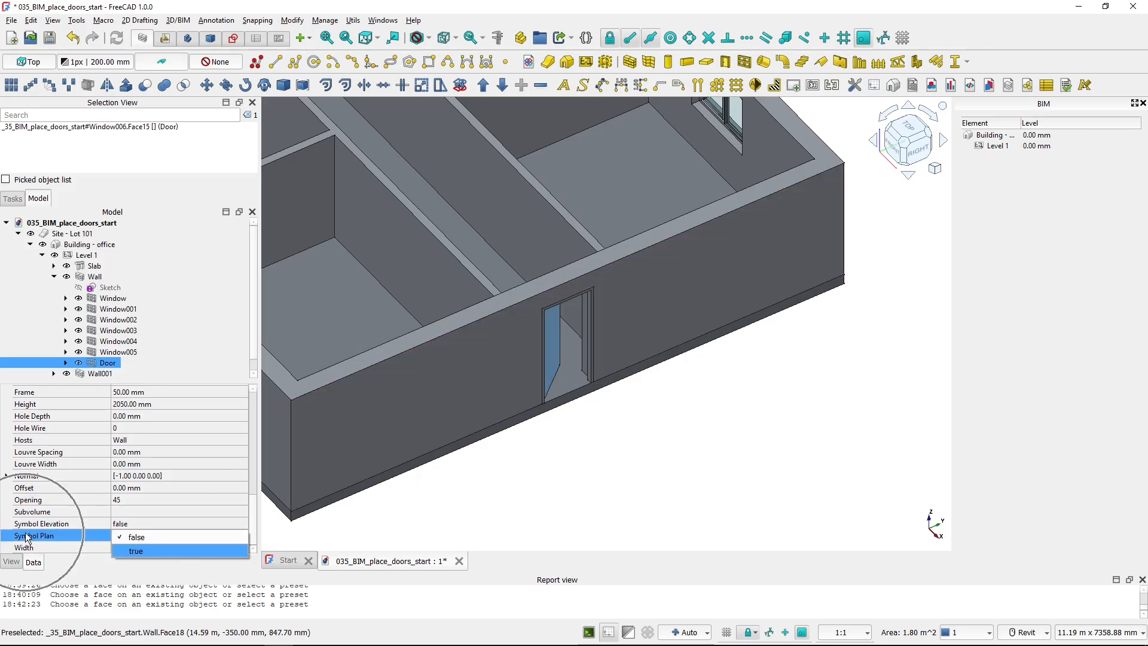
click(163, 551)
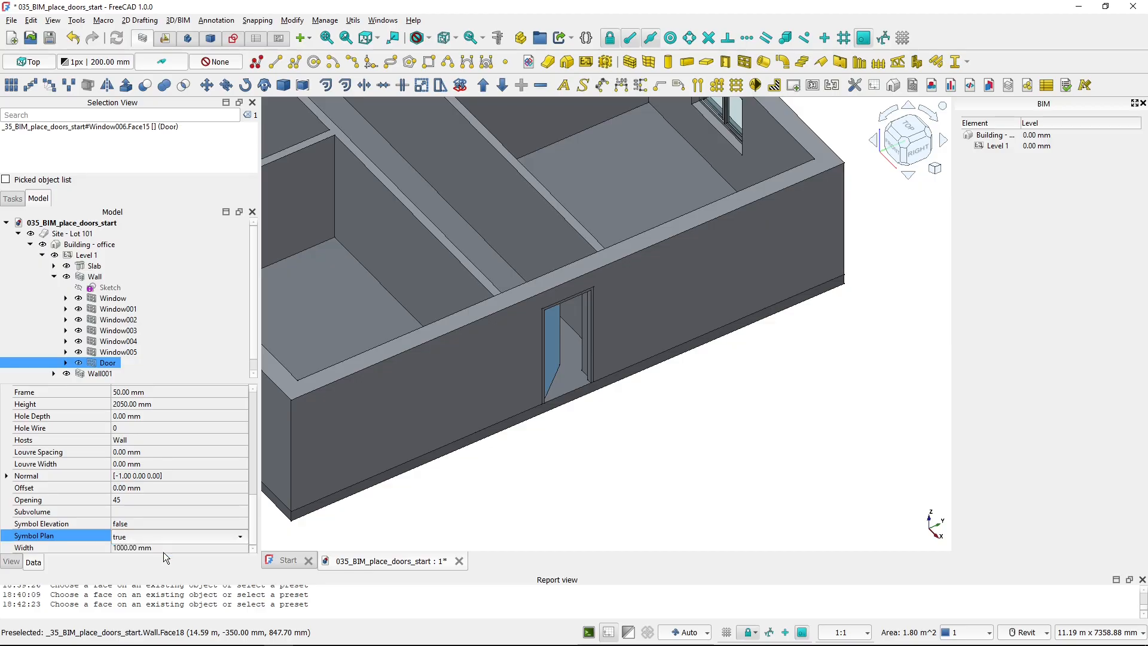
click(548, 497)
key(2)
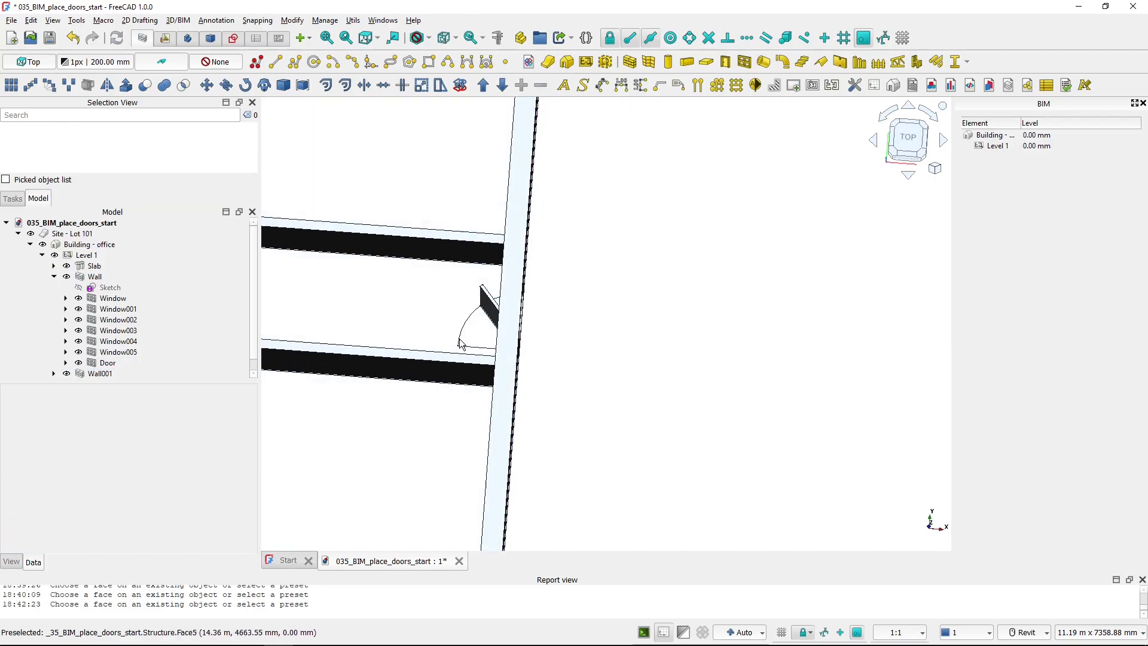
Close the right-side door's leaf by setting its Opening to 0.
click(487, 302)
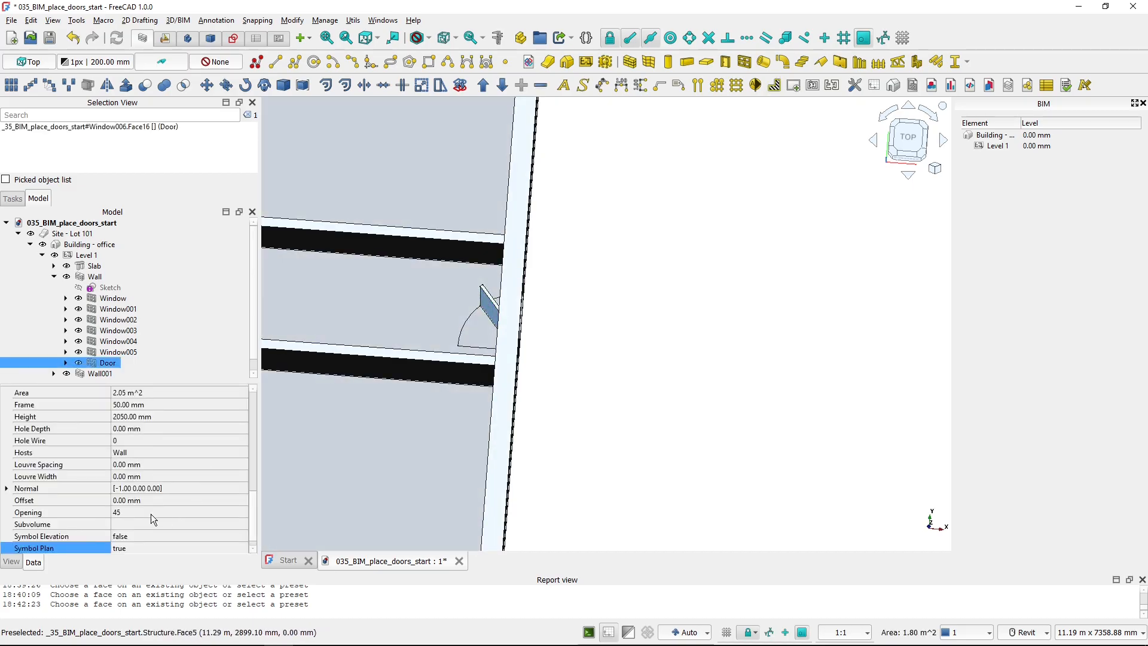
click(144, 512)
key(Return)
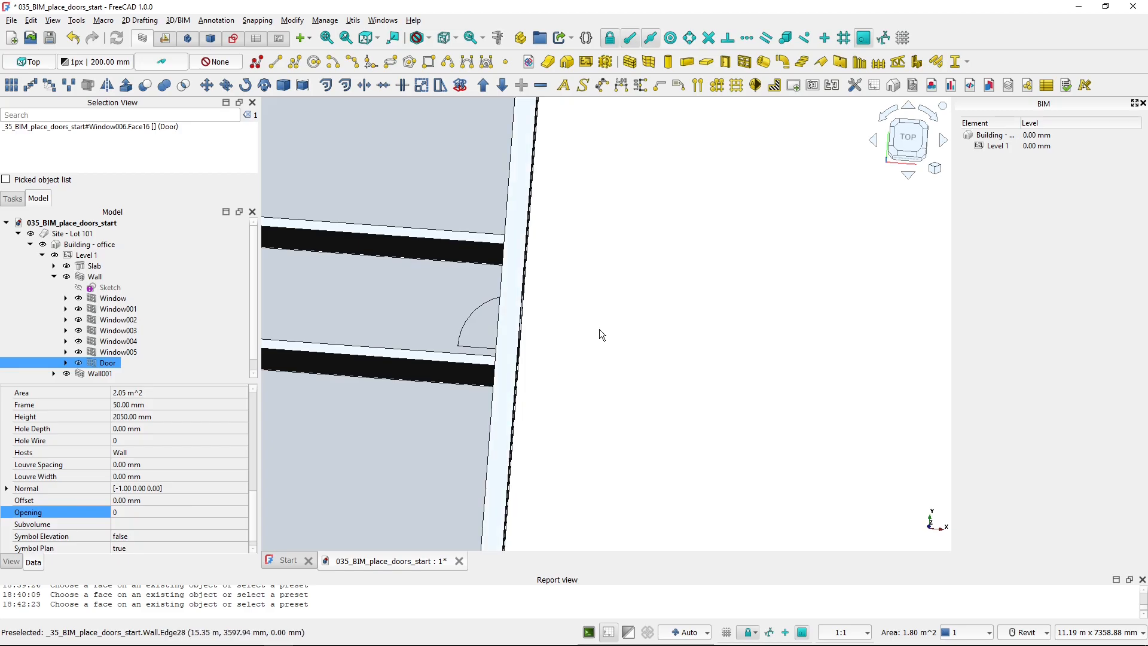
scroll(593, 330, down, 3)
Return to the isometric view and check the remaining doors in the floor plan PDF.
key(0)
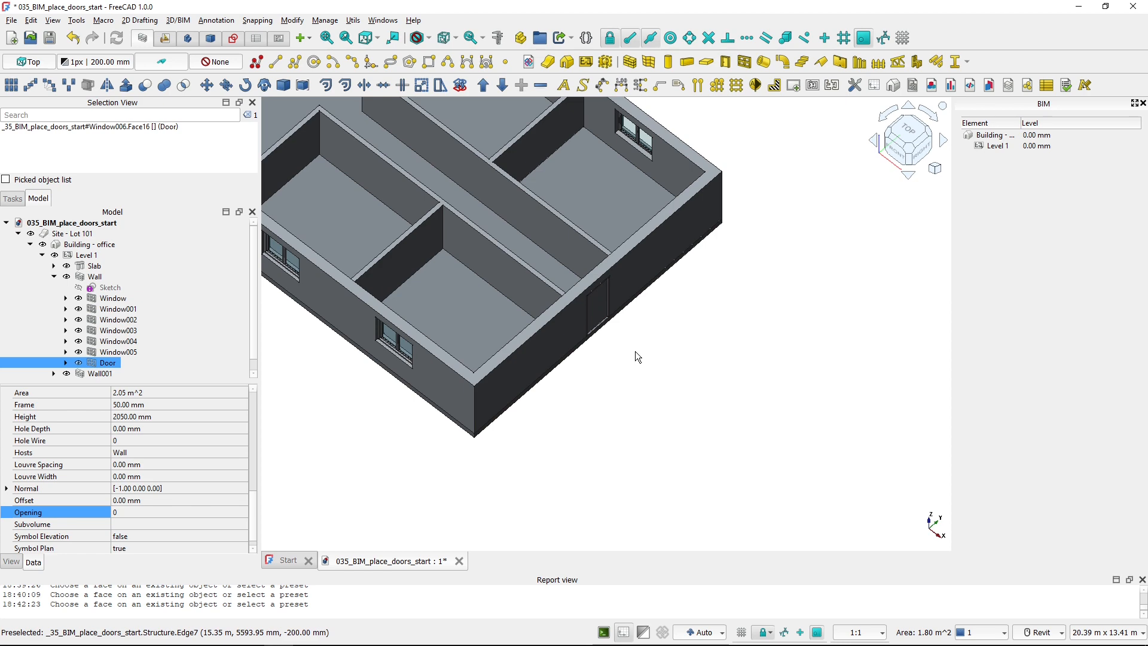
key(alt+Tab)
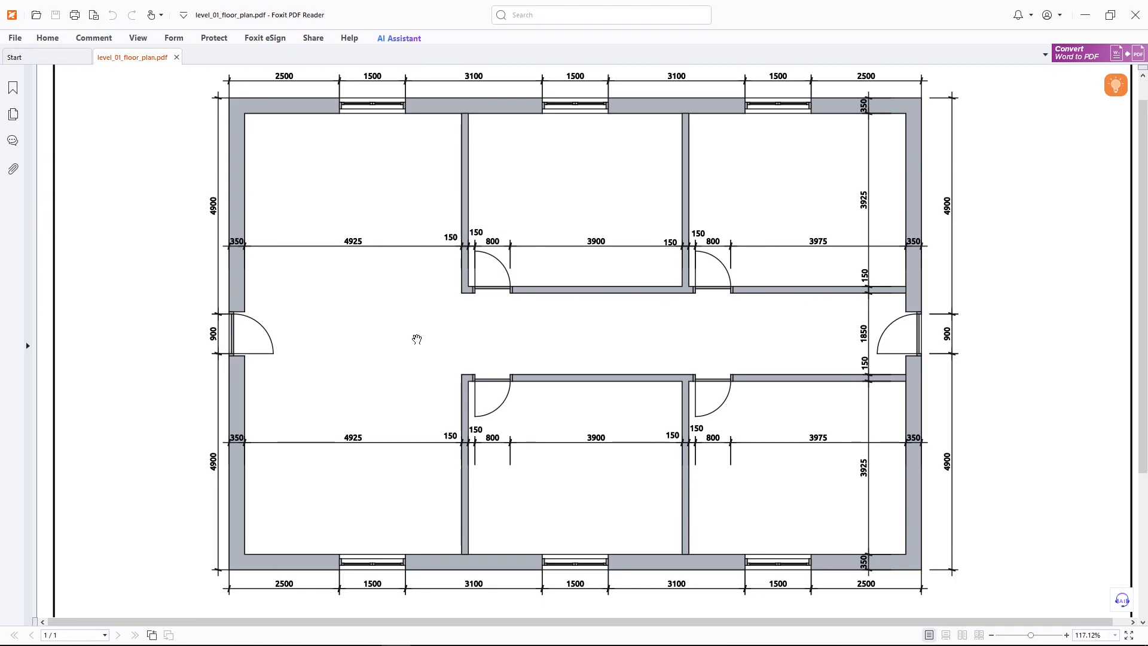
key(alt+Tab)
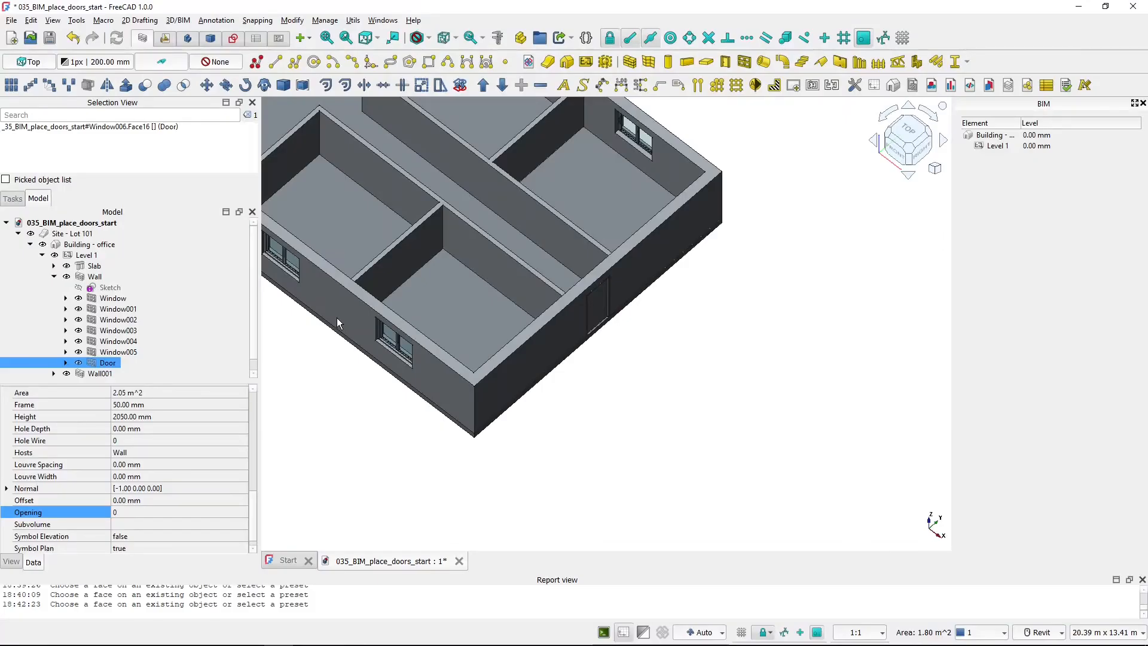
Start a new door with the Simple door preset and set its O1 offset to 0 mm.
shift+middle_drag(328, 345, 504, 401)
scroll(504, 398, up, 2)
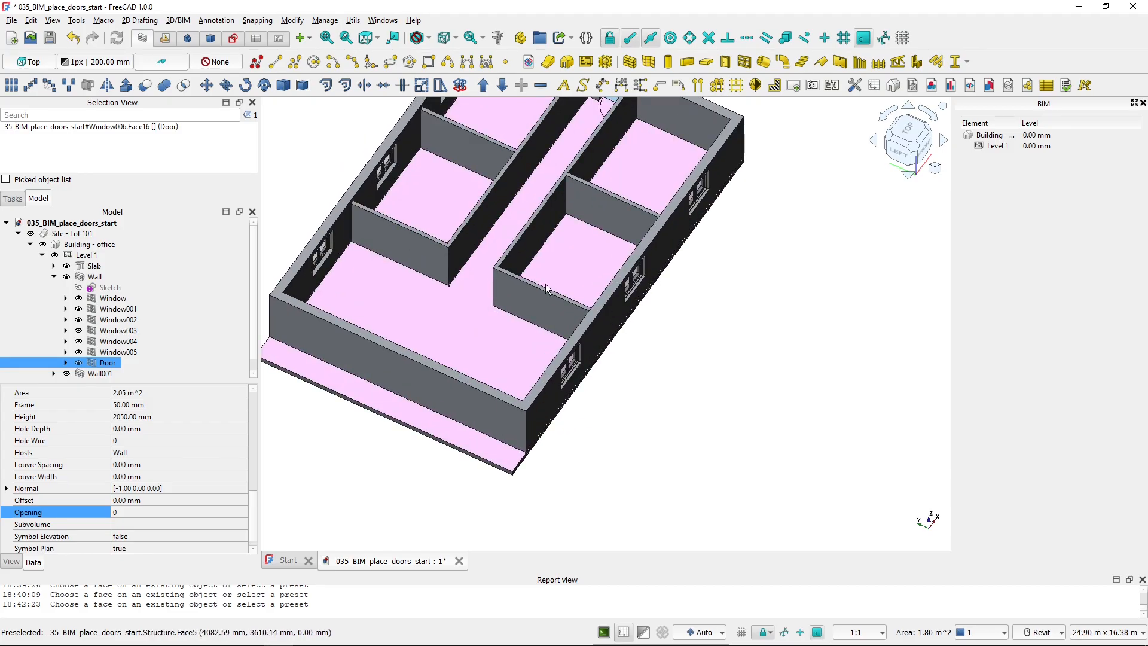
click(726, 63)
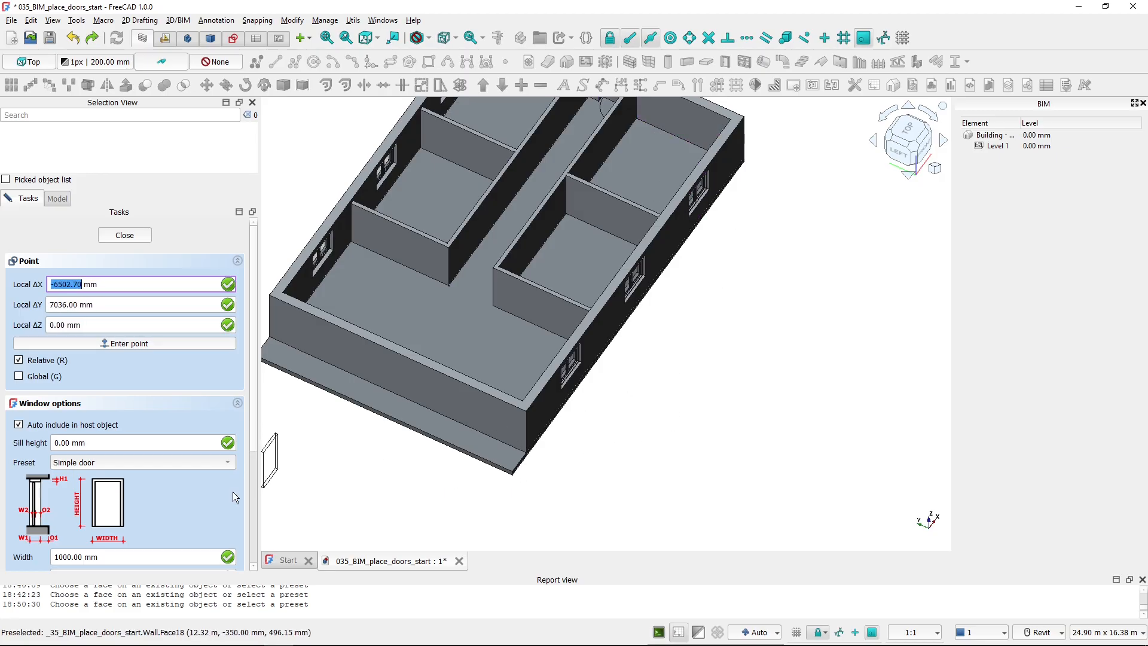
scroll(255, 454, down, 5)
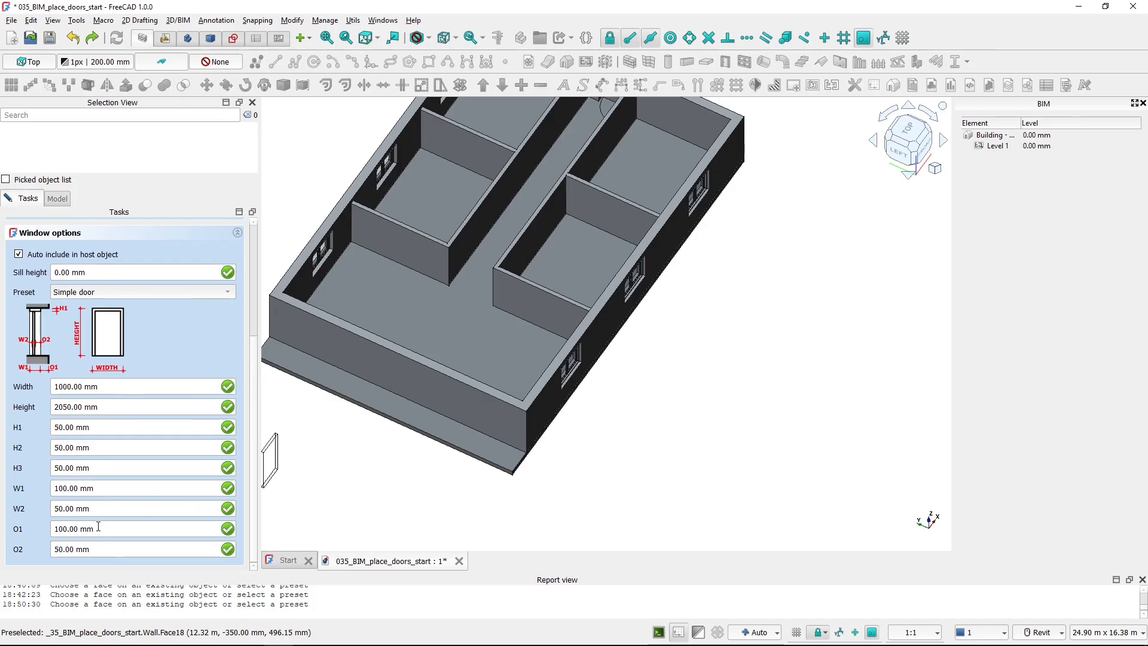
drag(98, 527, 51, 529)
text(0)
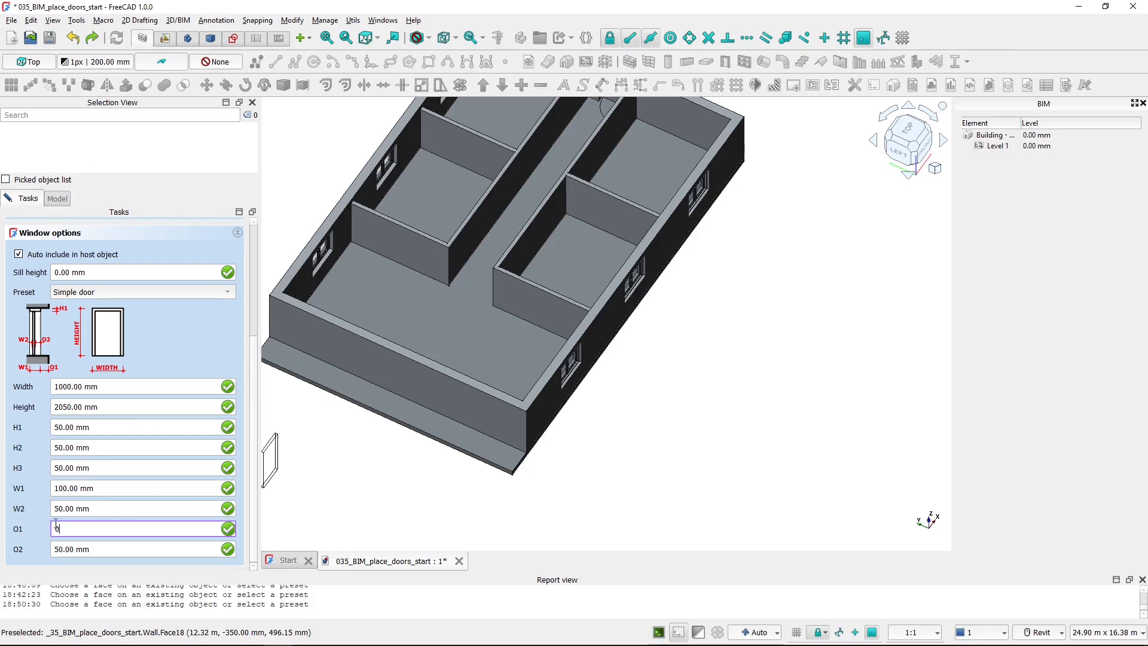
middle_drag(351, 448, 432, 459)
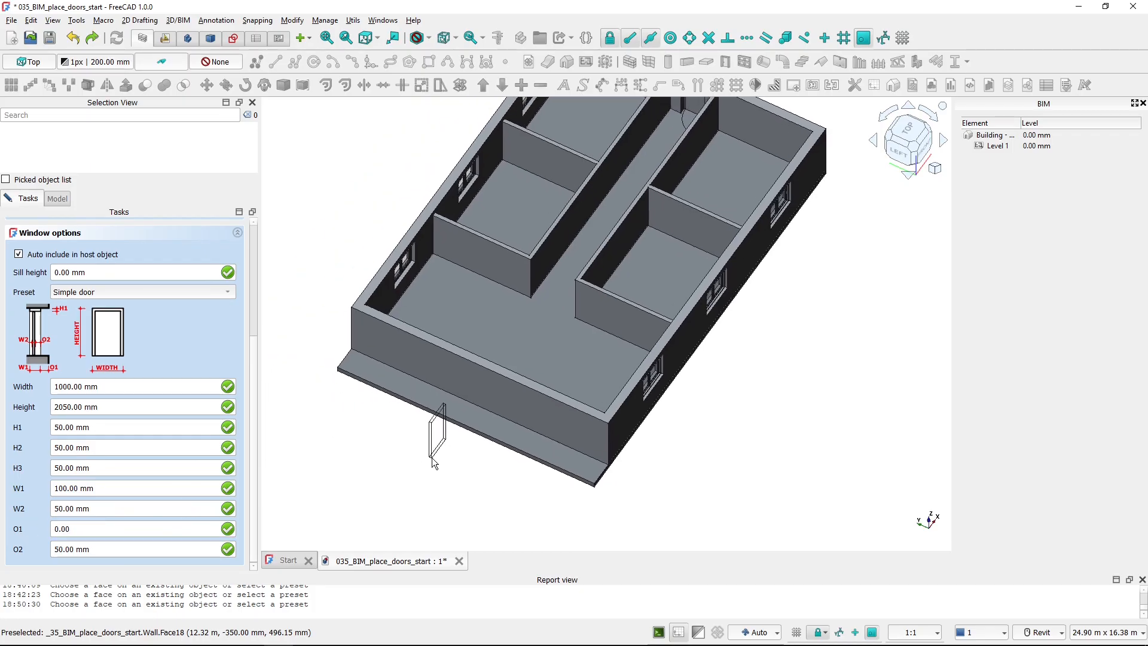
middle_drag(701, 203, 673, 259)
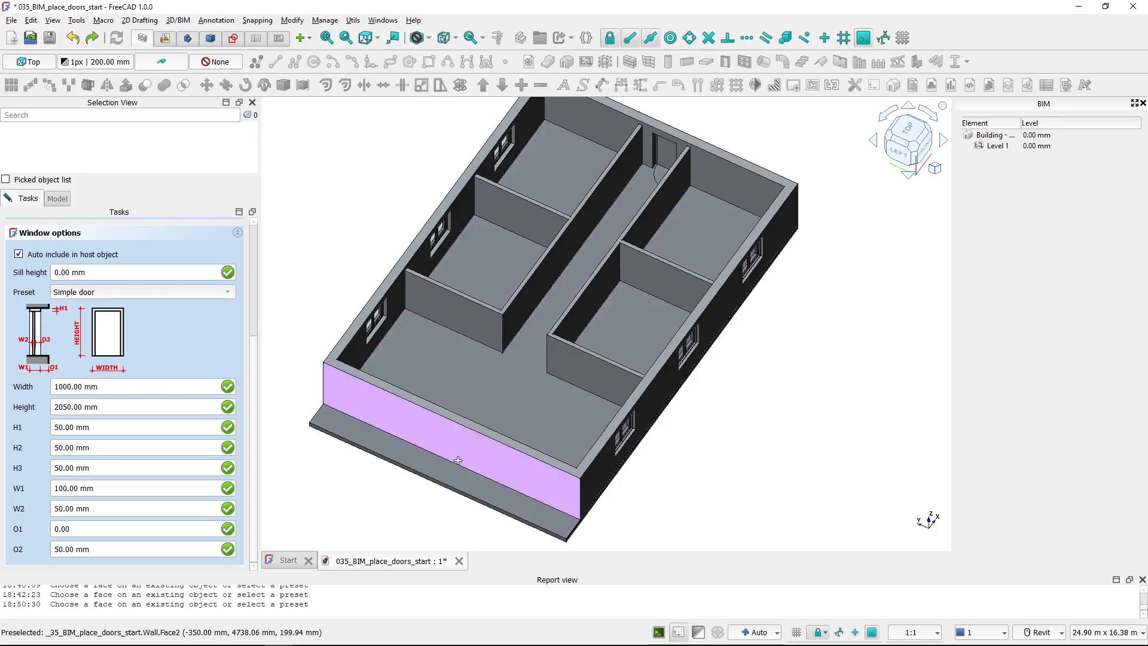
click(449, 457)
click(448, 458)
click(446, 457)
click(446, 457)
click(446, 457)
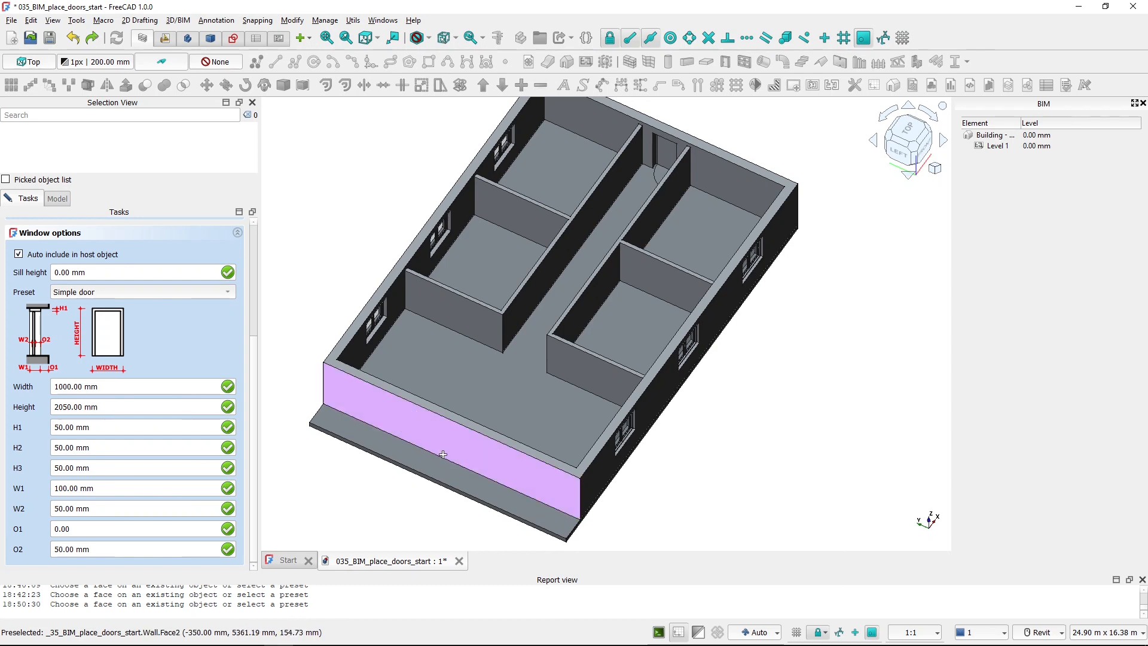
click(443, 454)
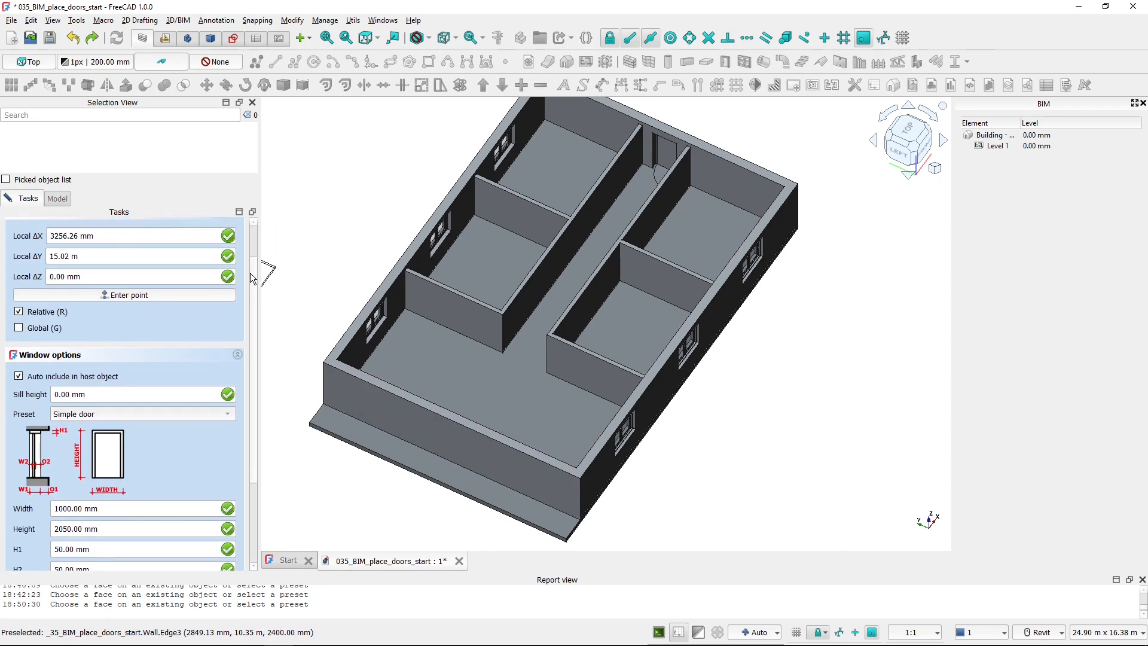
click(126, 236)
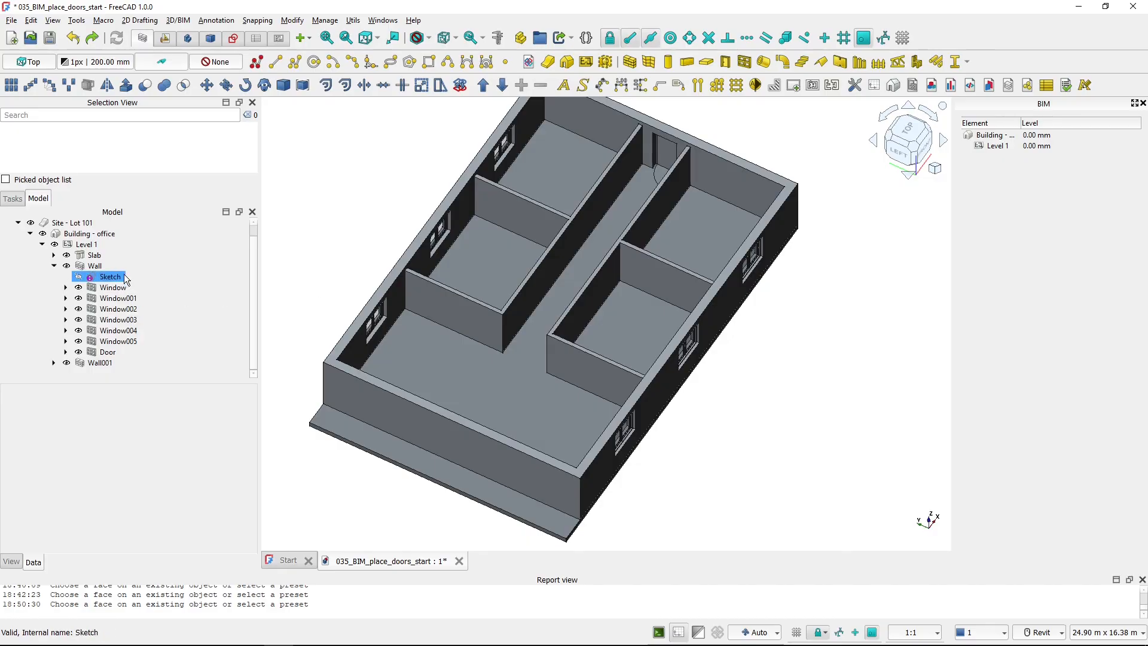
Hide the Slab under Level 1 so only the walls are shown.
click(91, 255)
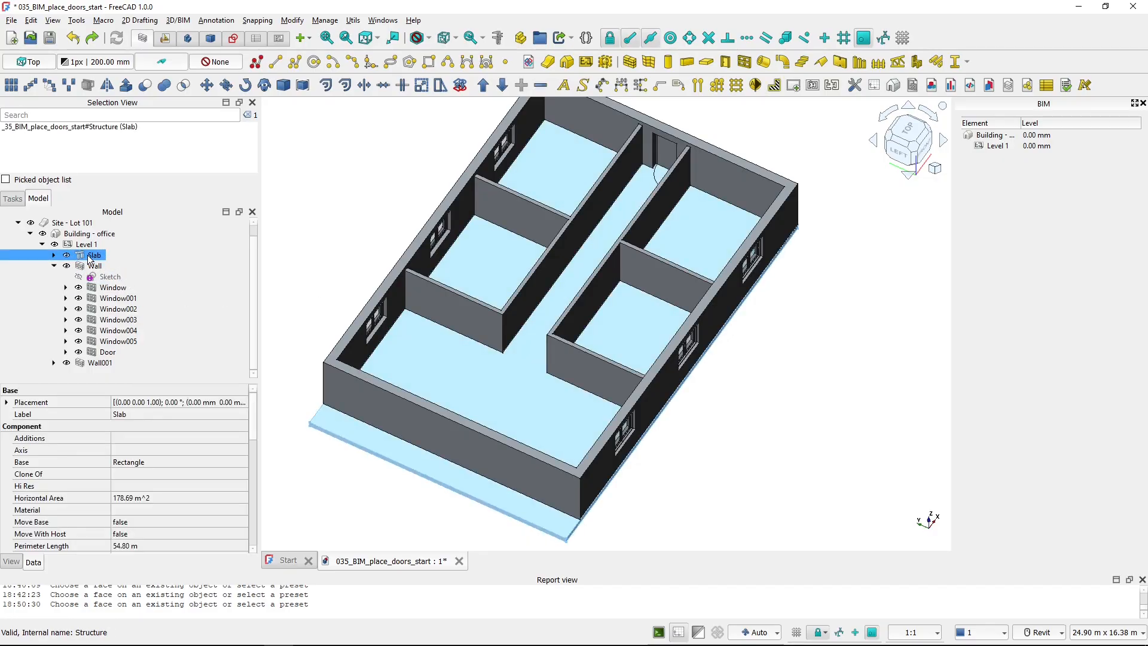
key(space)
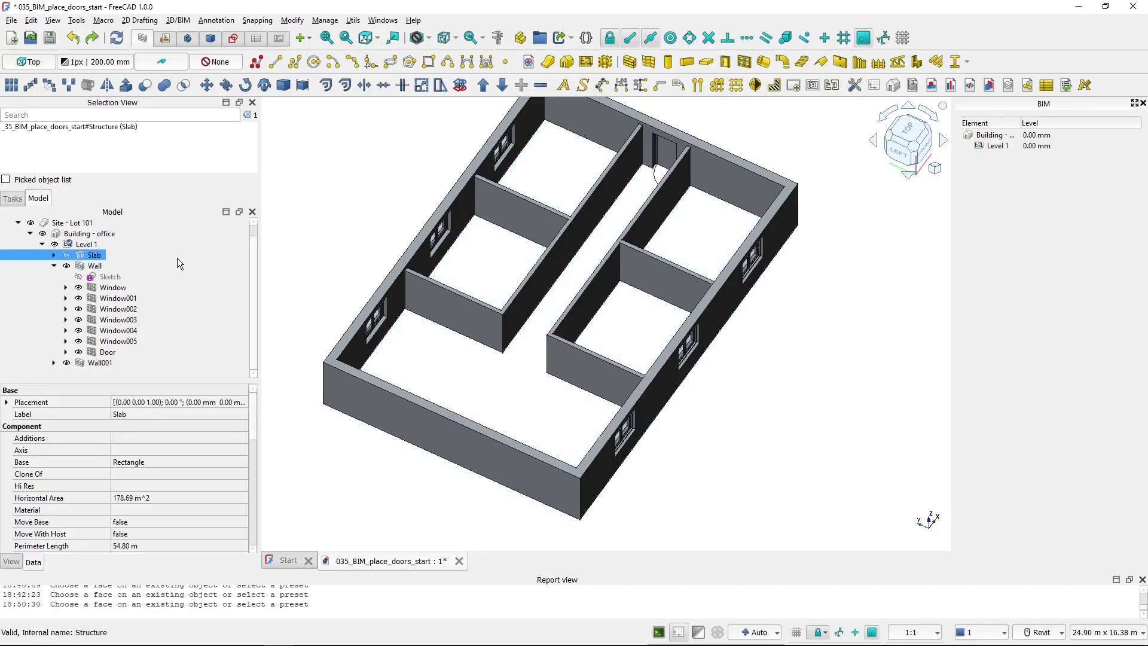
click(294, 233)
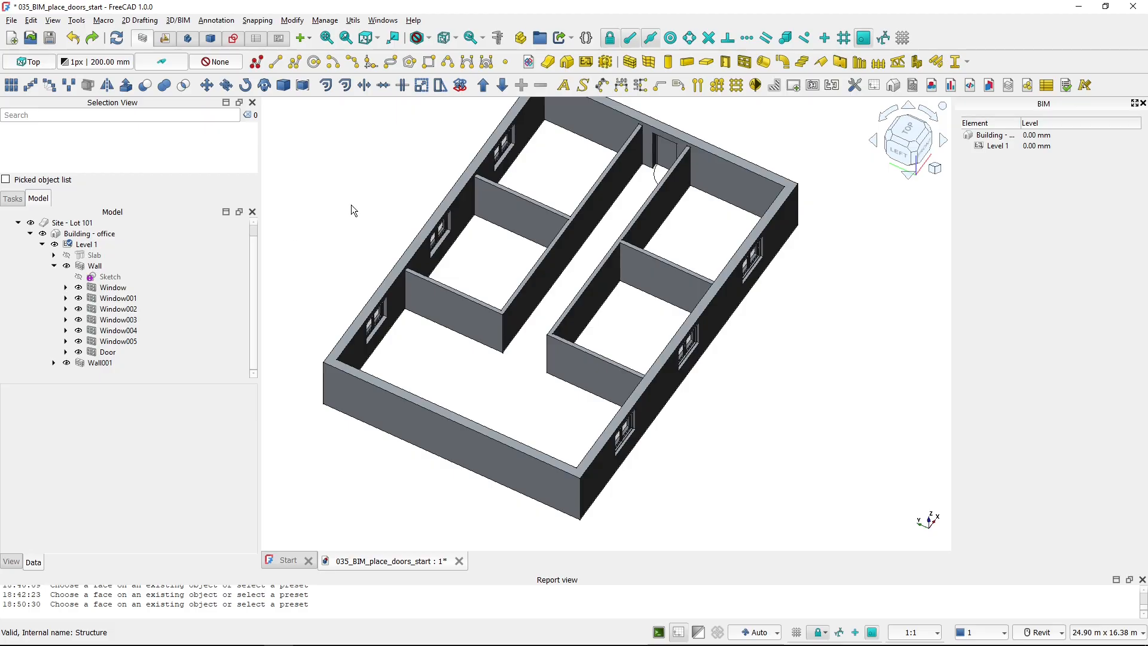
Place a Simple door, 1000 mm wide and 2050 mm high, at the bottom edge midpoint of the end wall without a door.
click(724, 63)
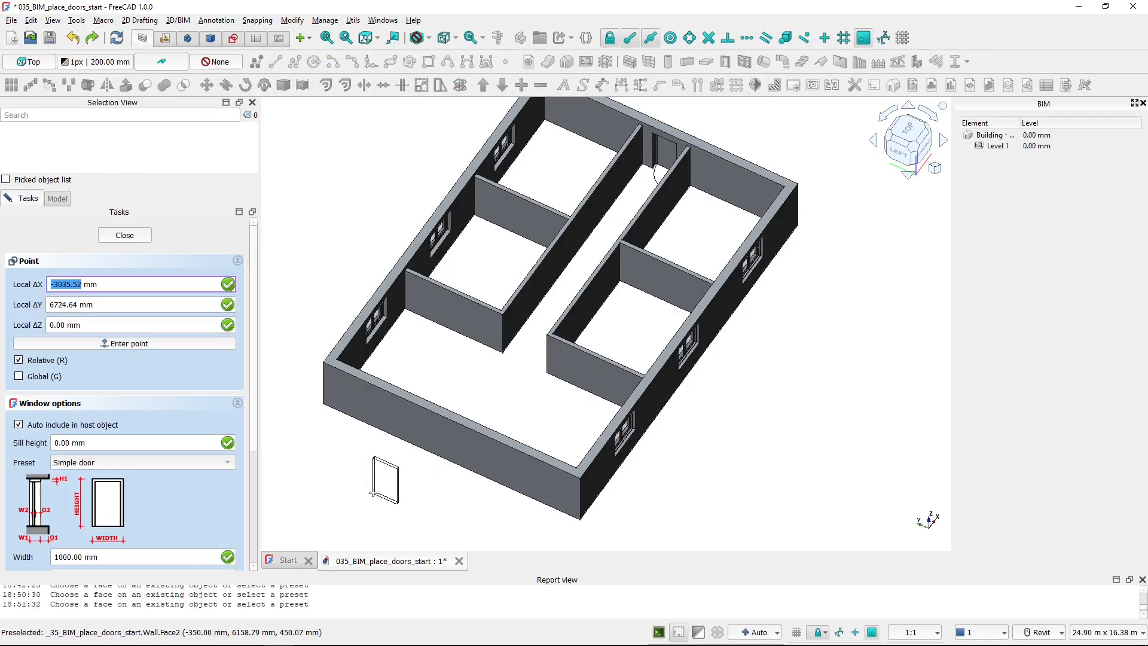
drag(254, 407, 270, 543)
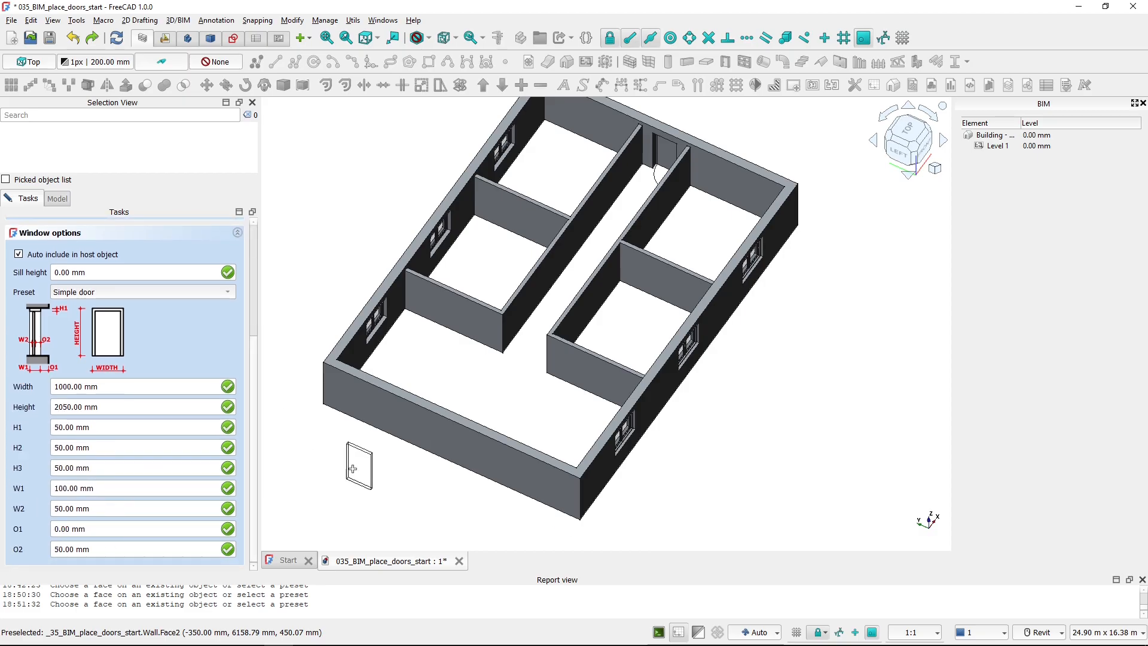
click(446, 459)
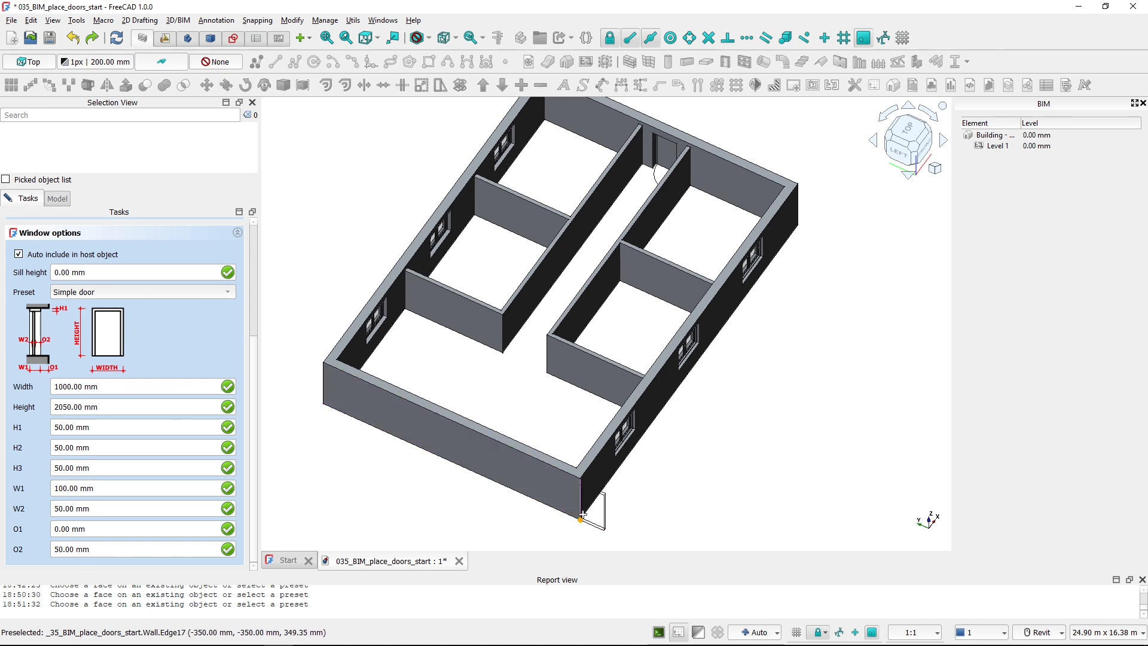
click(445, 467)
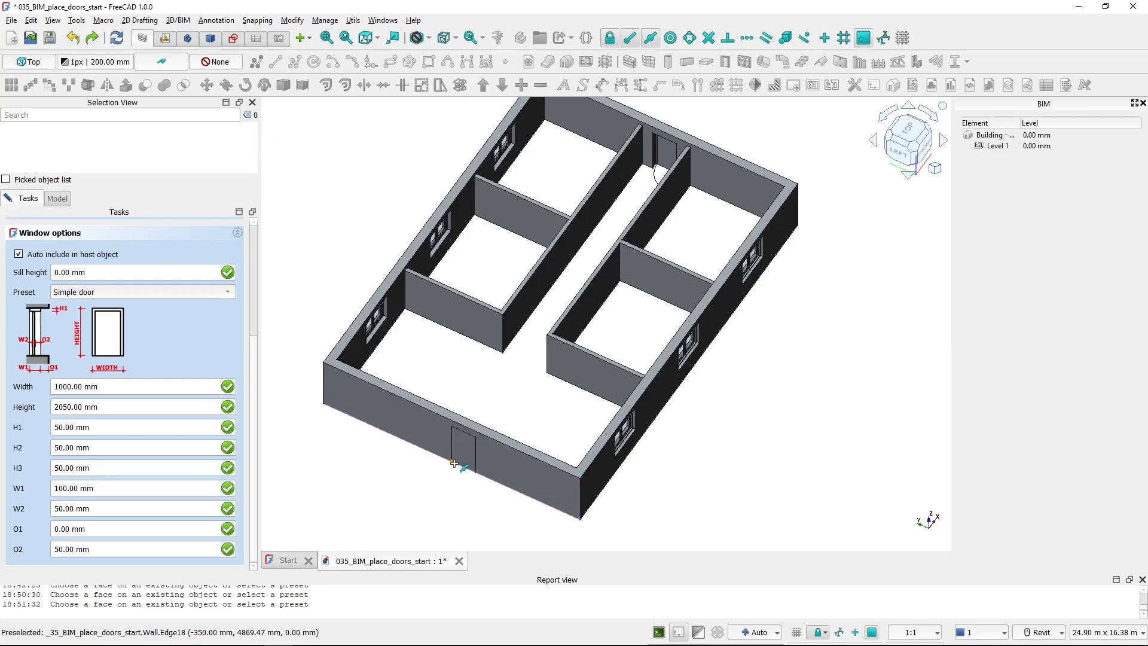
click(440, 506)
scroll(450, 479, up, 5)
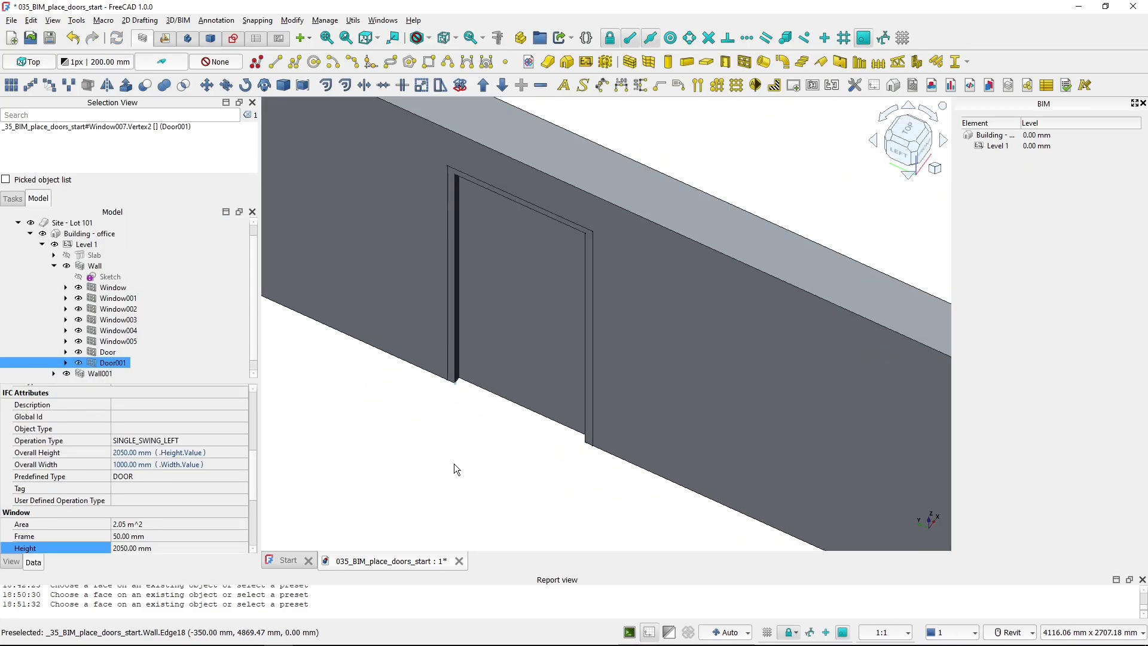
Move the new end-wall door 500 mm along the wall in the positive Y direction.
key(ctrl)
scroll(461, 389, down, 2)
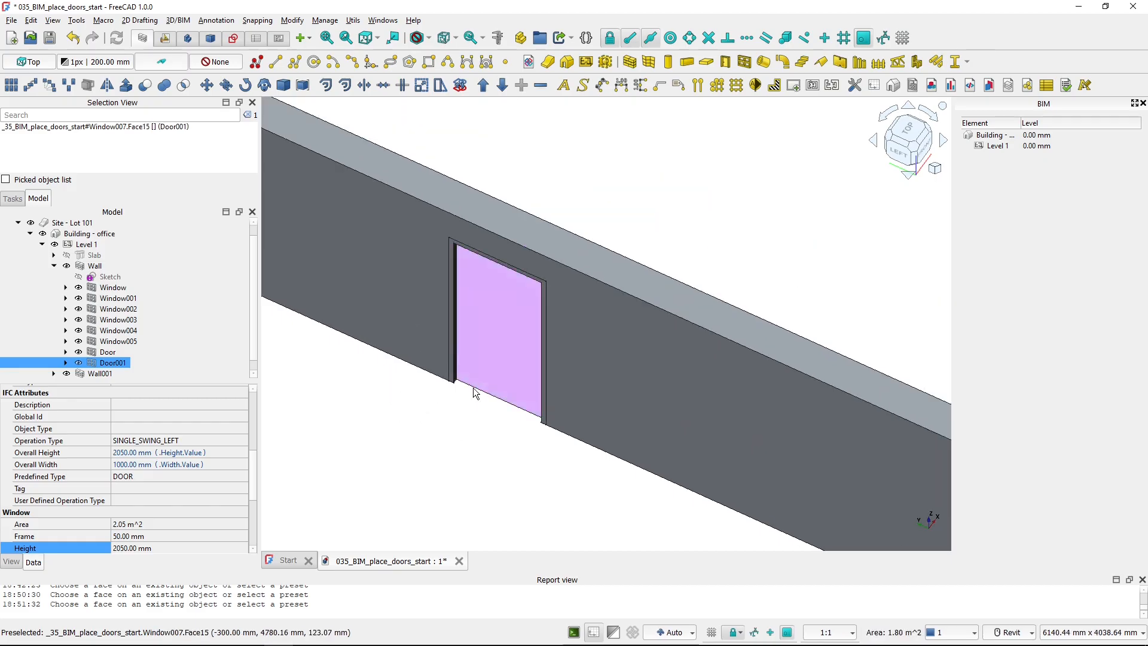
scroll(475, 393, down, 5)
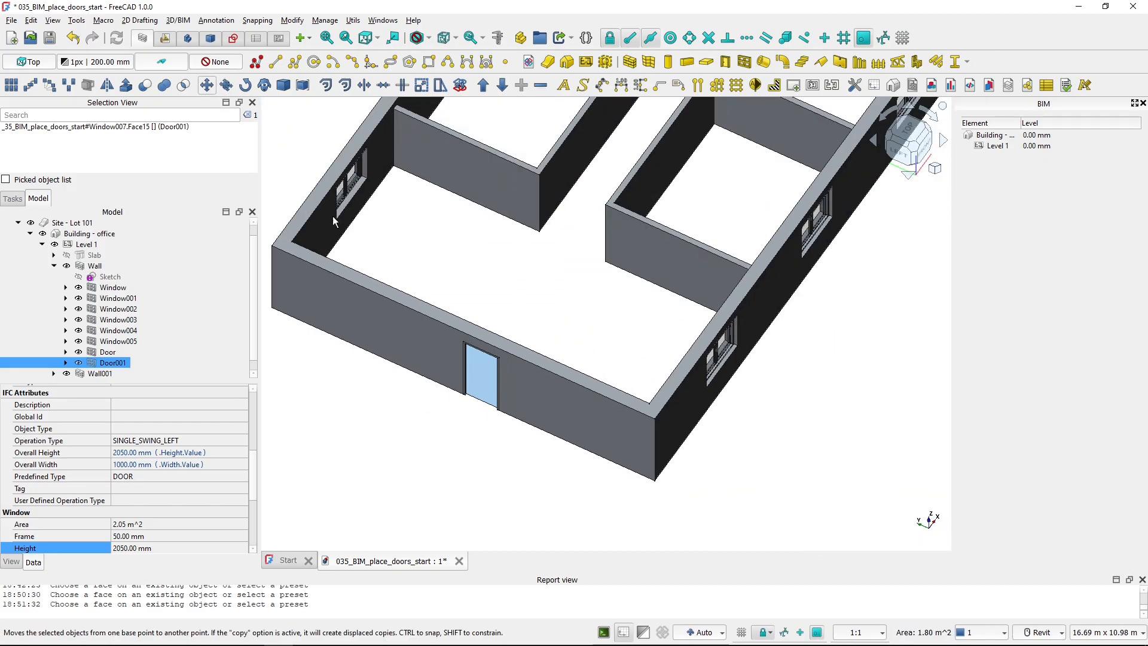
key(m)
key(v)
click(441, 432)
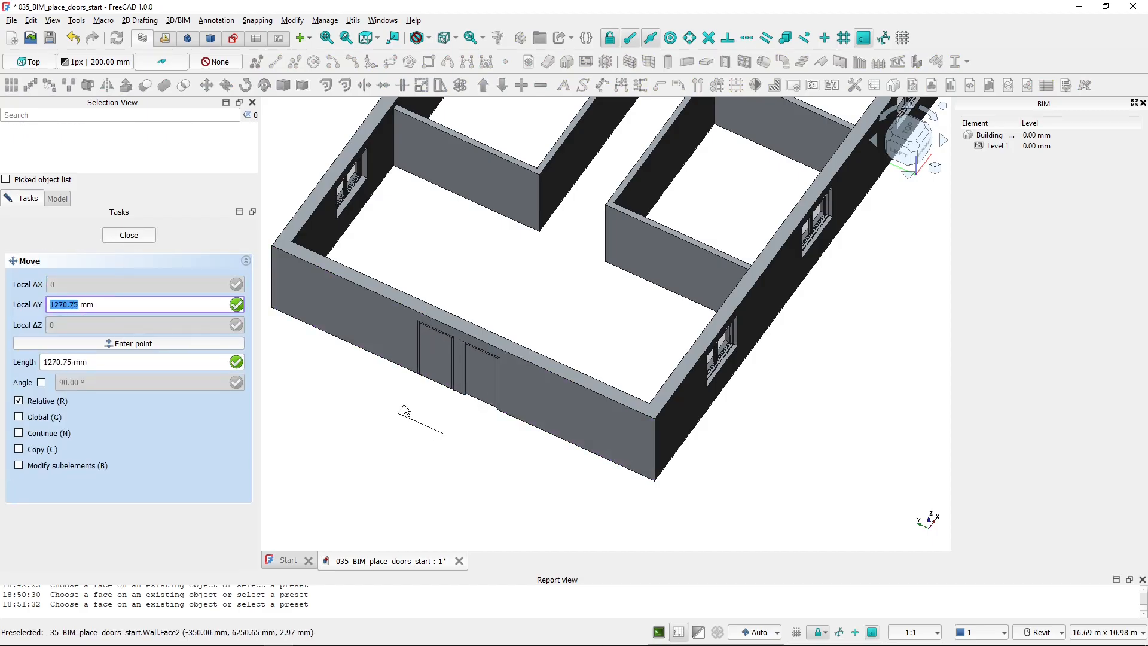
text(5000)
key(BackSpace)
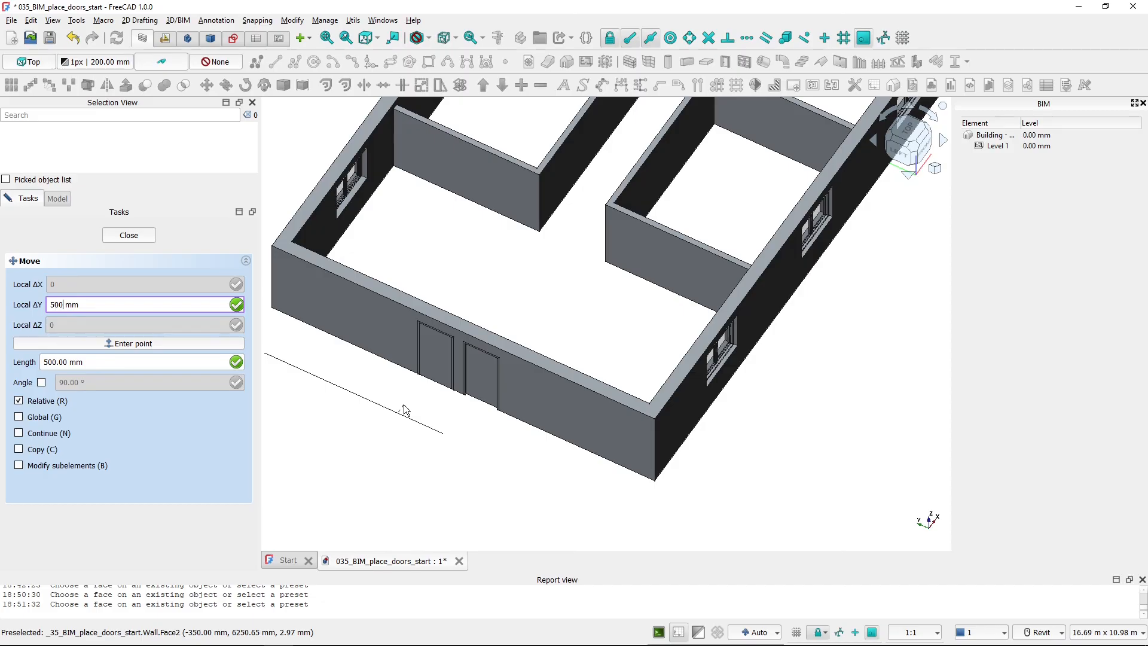
key(Return)
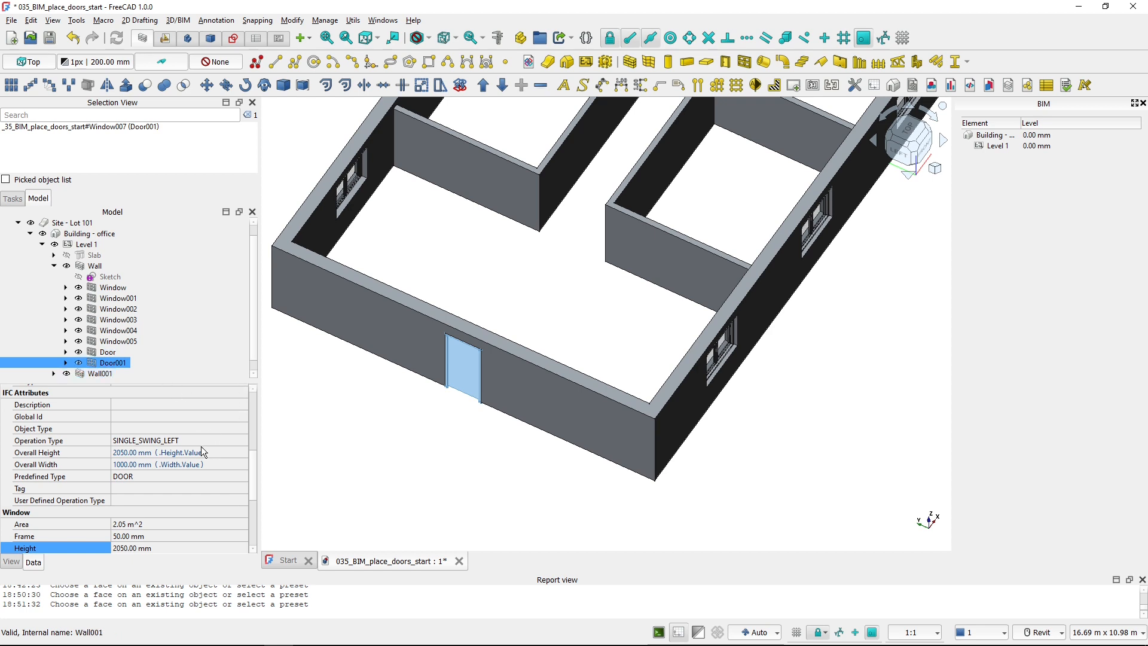
Turn on the plan symbol of Door001 by setting Symbol Plan to true.
drag(256, 471, 257, 545)
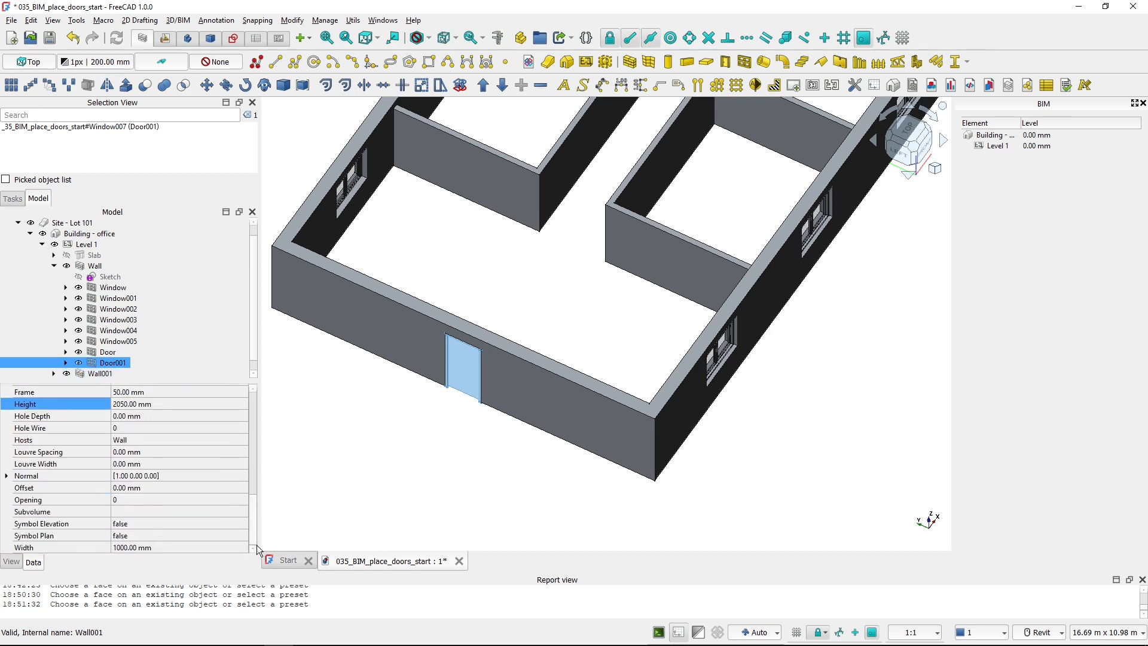
click(134, 535)
click(135, 535)
click(135, 547)
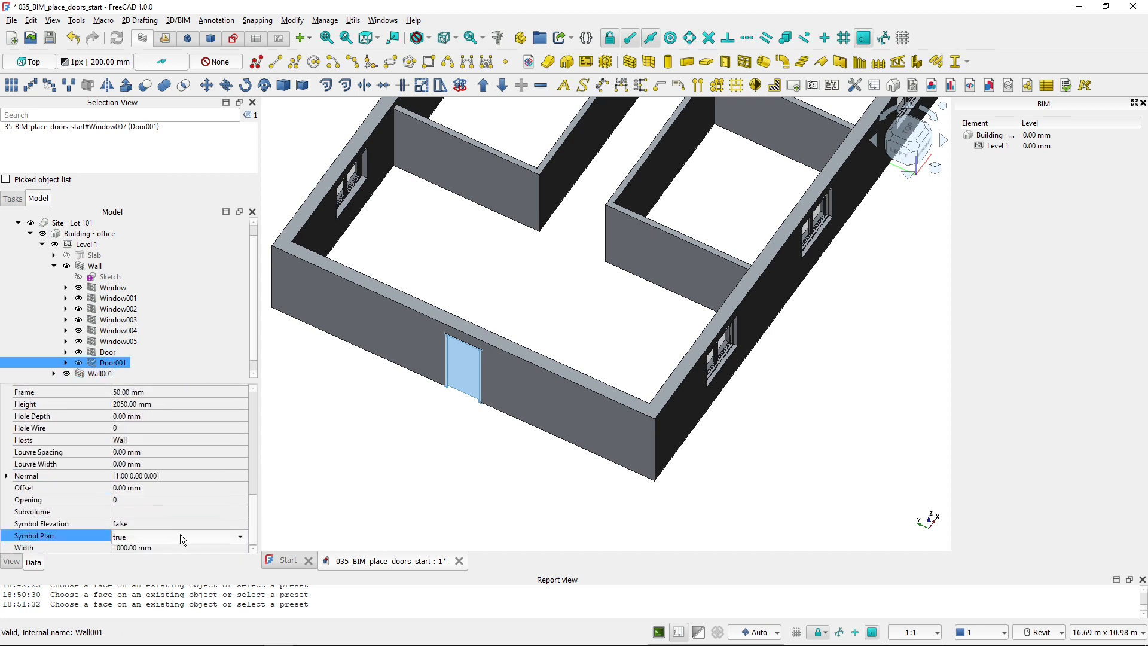
View the door's swing symbol from above and compare it with level_01_floor_plan.pdf in Foxit PDF Reader, returning to FreeCAD.
click(463, 437)
key(2)
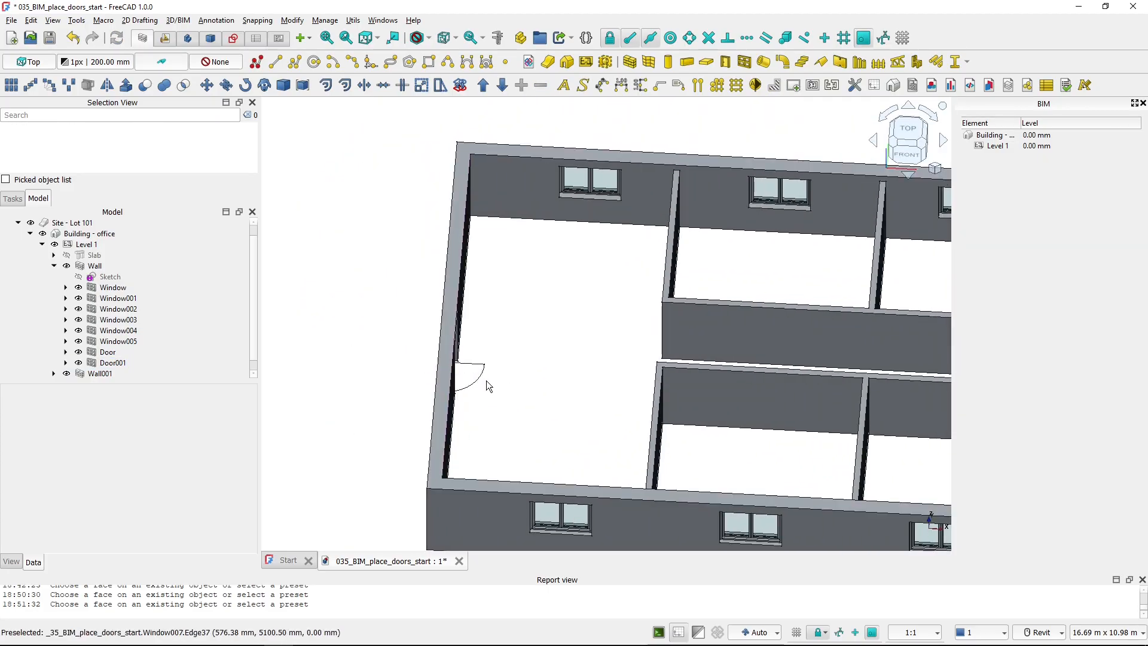
key(alt+Tab)
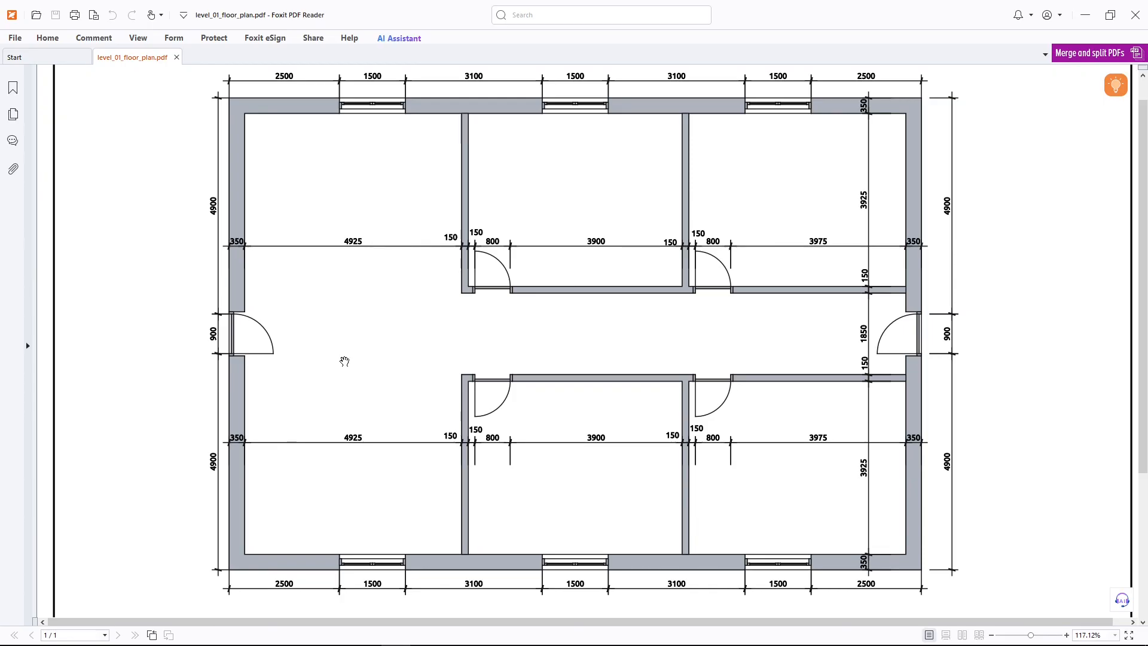
key(alt+Tab)
Set the Opening of Door001 to 45.
click(114, 362)
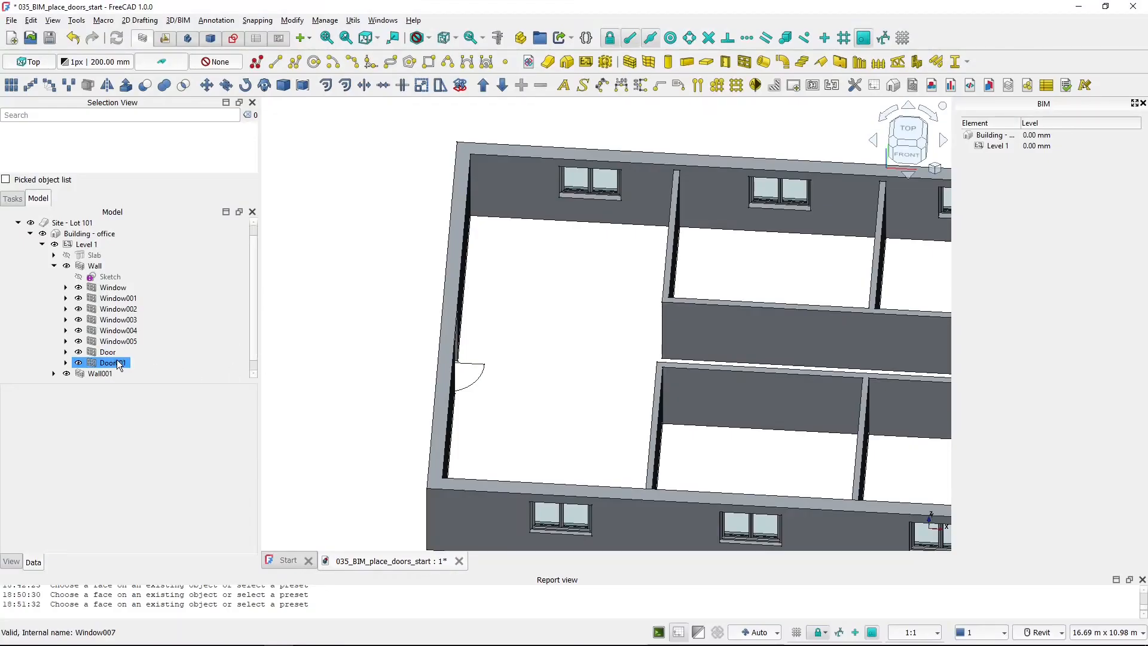
scroll(146, 520, down, 1)
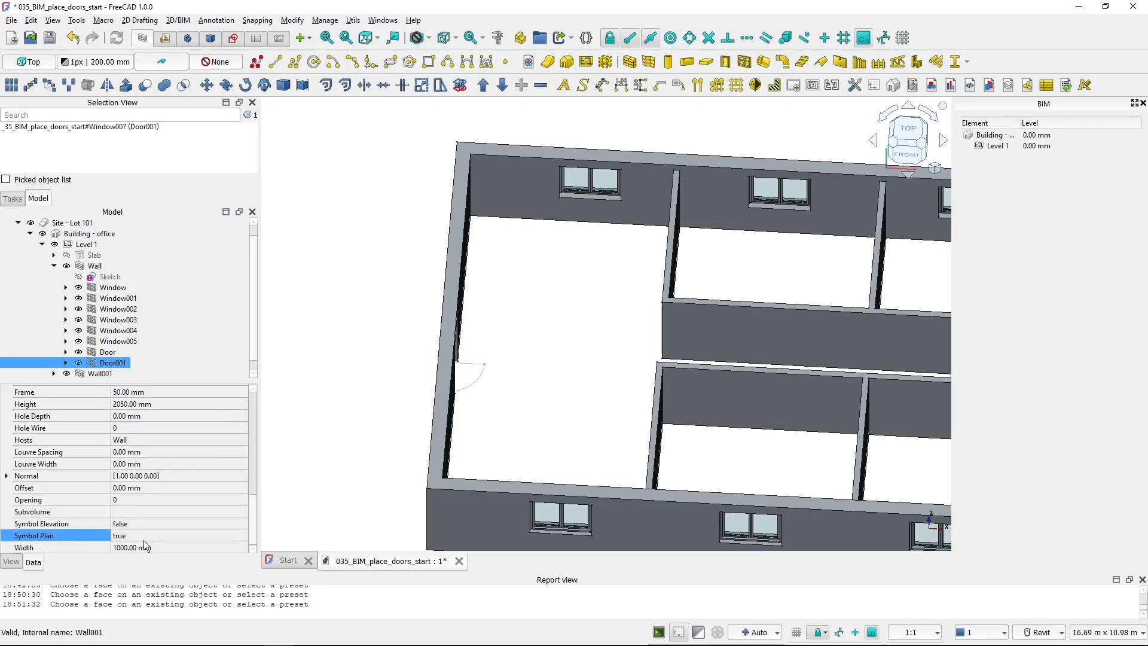
click(135, 500)
text(45)
key(Return)
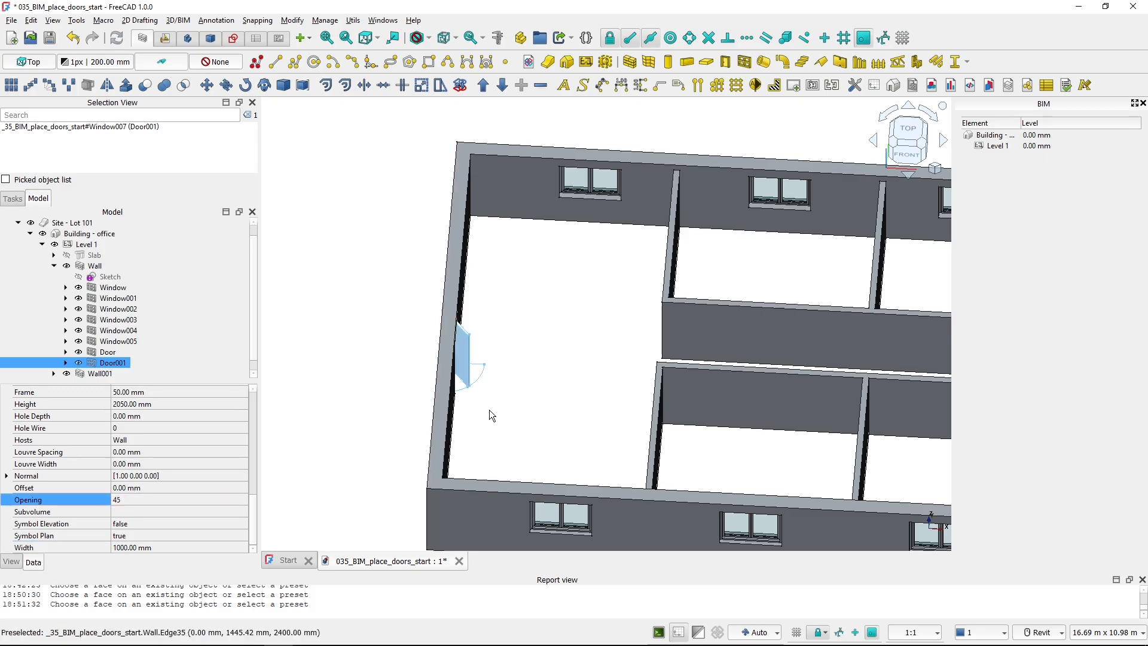
Invert the opening direction of Door001 so it swings outward.
shift+middle_drag(487, 410, 375, 415)
scroll(460, 382, up, 2)
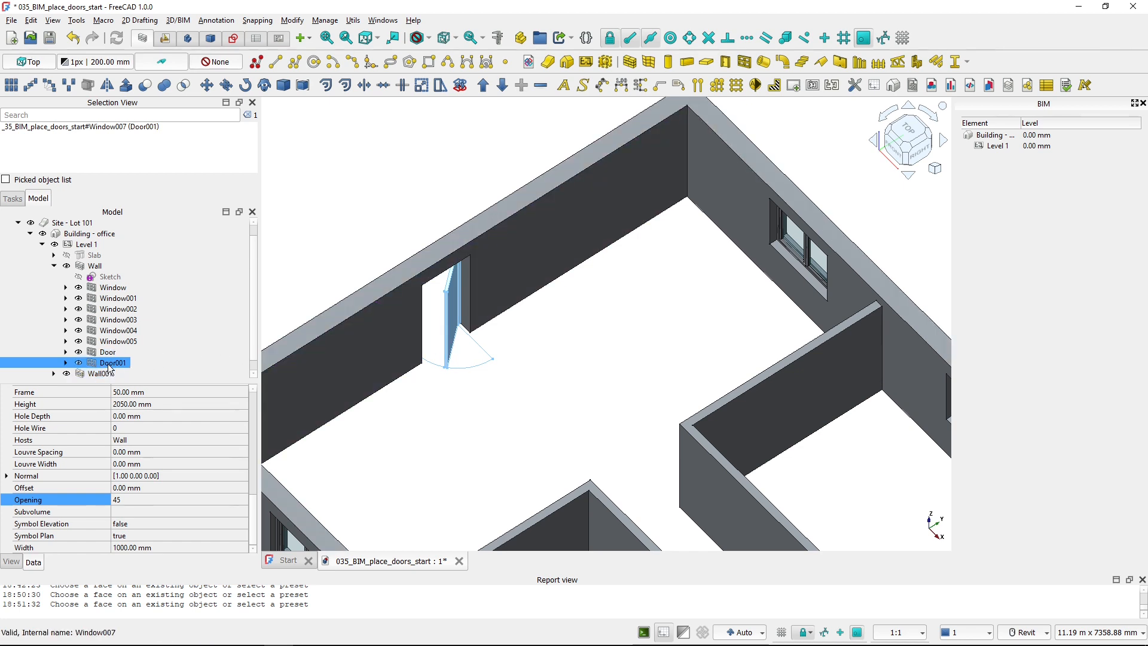
key(ctrl)
key(ctrl)
key(ctrl)
key(ctrl)
right_click(109, 369)
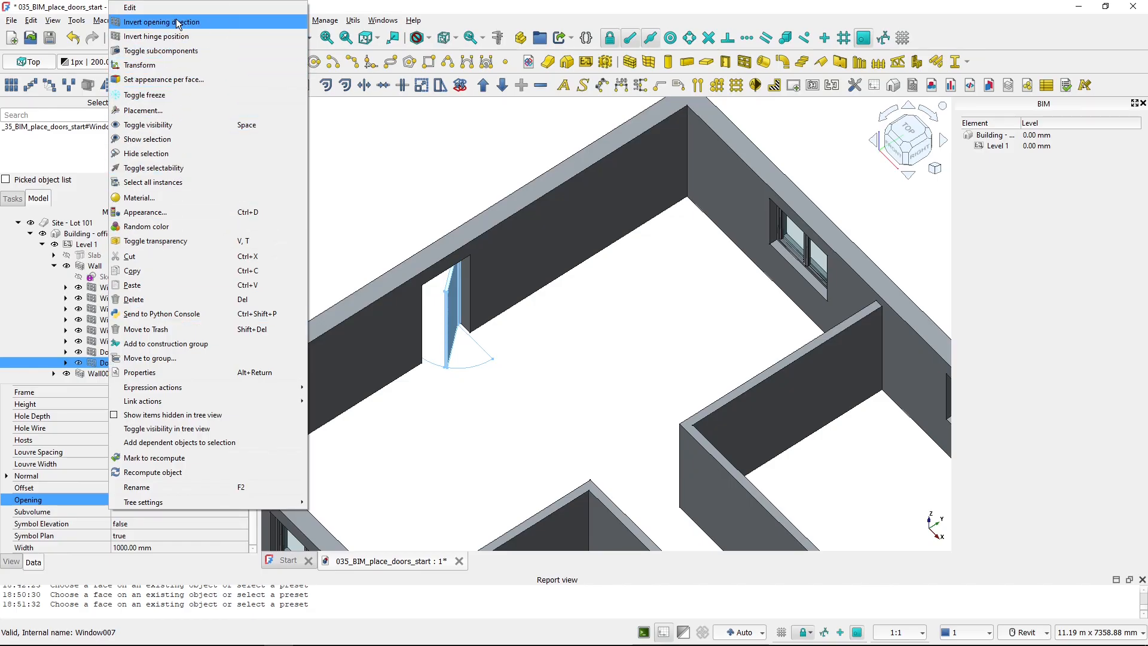
key(ctrl)
click(171, 28)
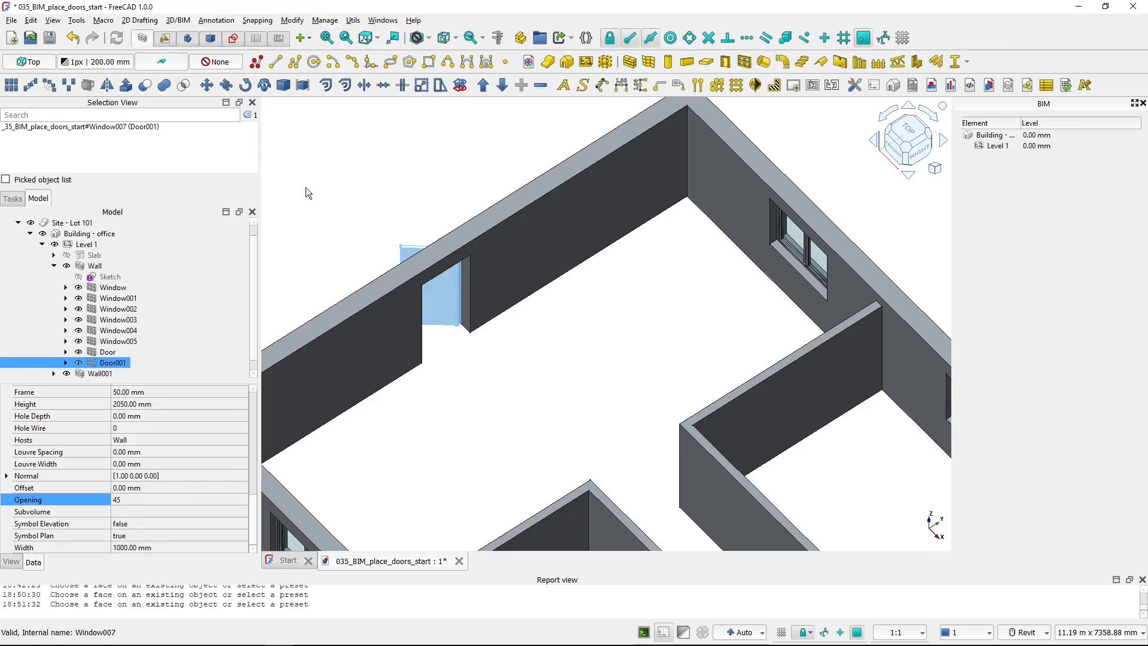
Invert the opening direction of Door001 again to return its swing to the inside.
mouse_move(322, 212)
shift+middle_down()
mouse_move(446, 246)
mouse_move(472, 214)
mouse_move(337, 204)
shift+middle_up()
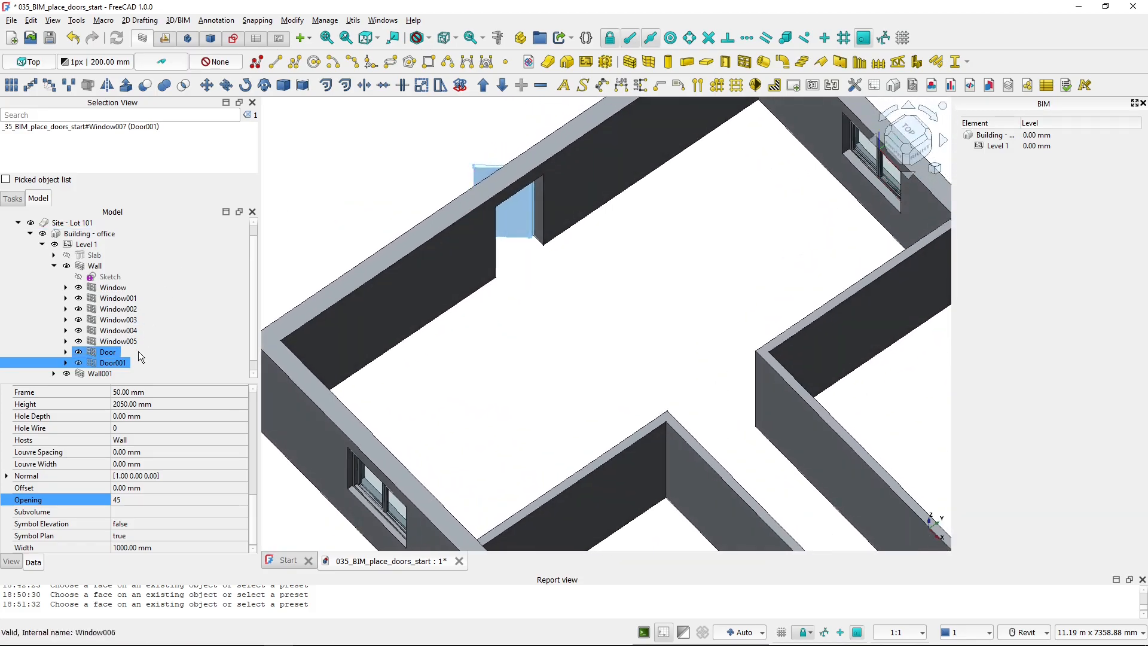
right_click(106, 360)
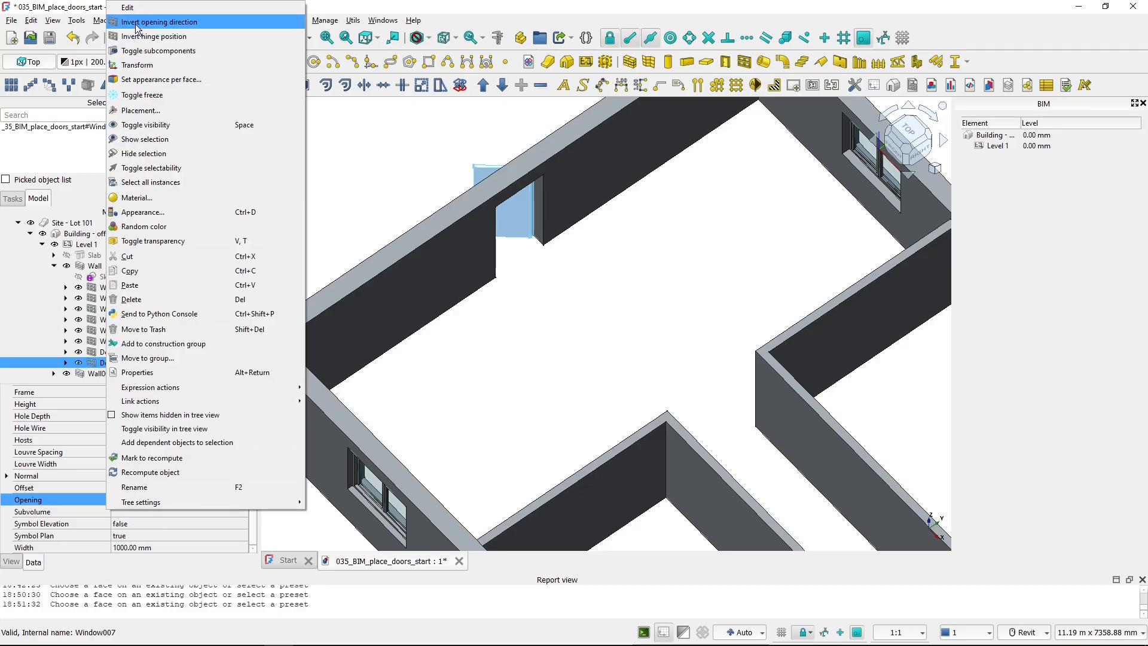
click(136, 25)
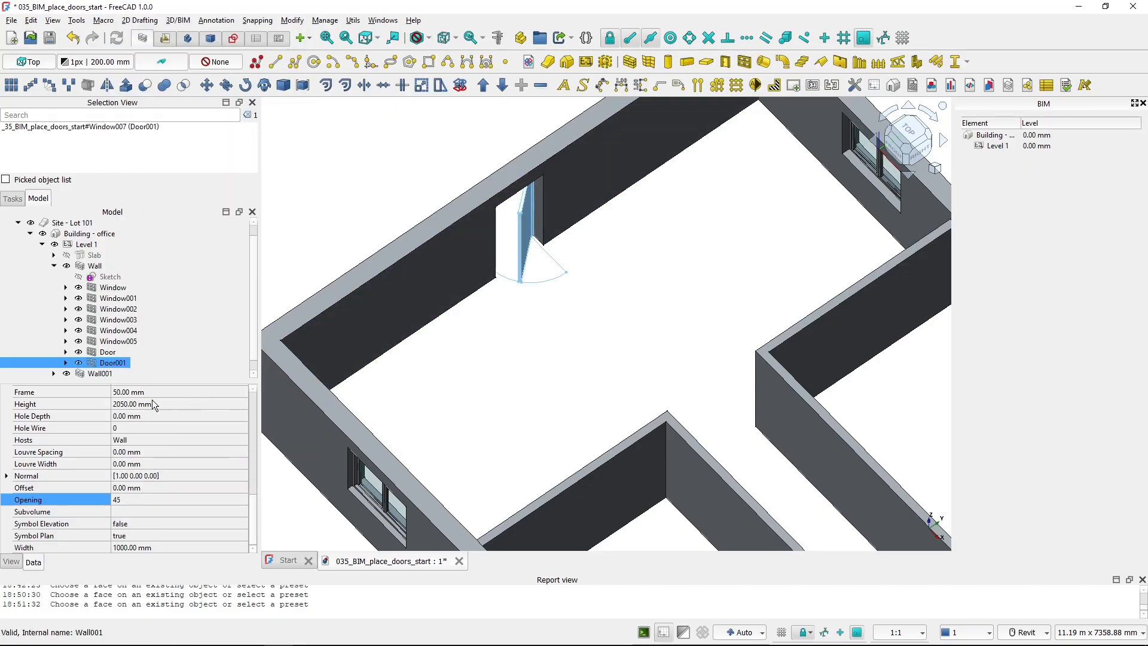
Invert the hinge position of Door001 and compare its swing with level_01_floor_plan.pdf in Foxit PDF Reader, returning to FreeCAD.
right_click(122, 364)
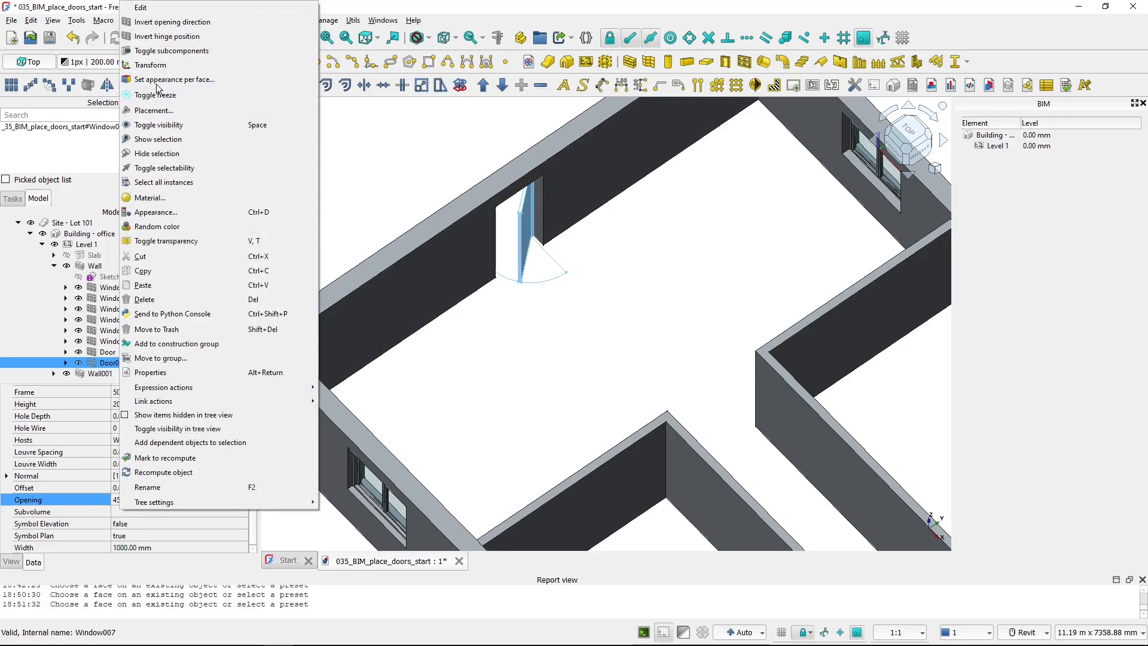
click(178, 40)
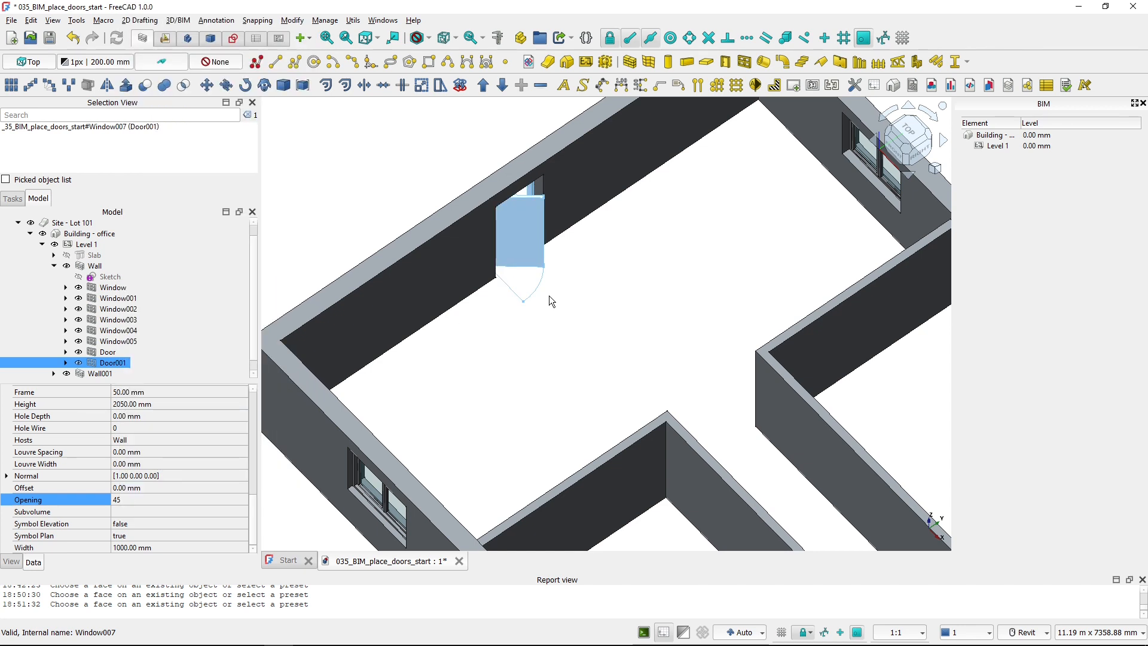
shift+middle_drag(549, 295, 411, 303)
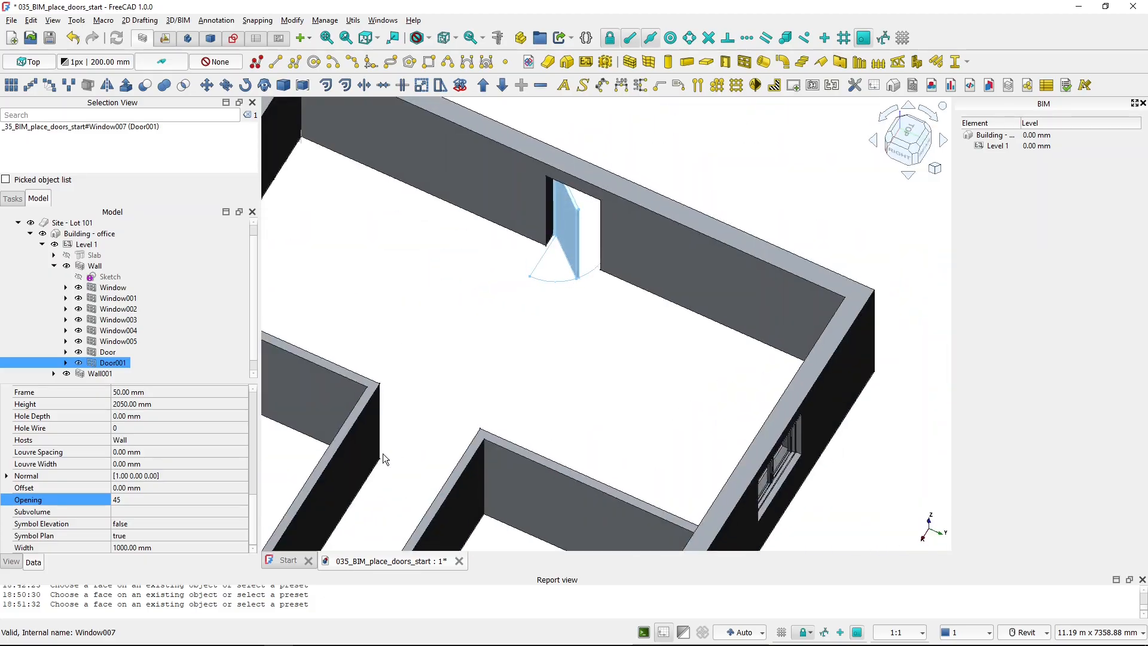
key(alt+Tab)
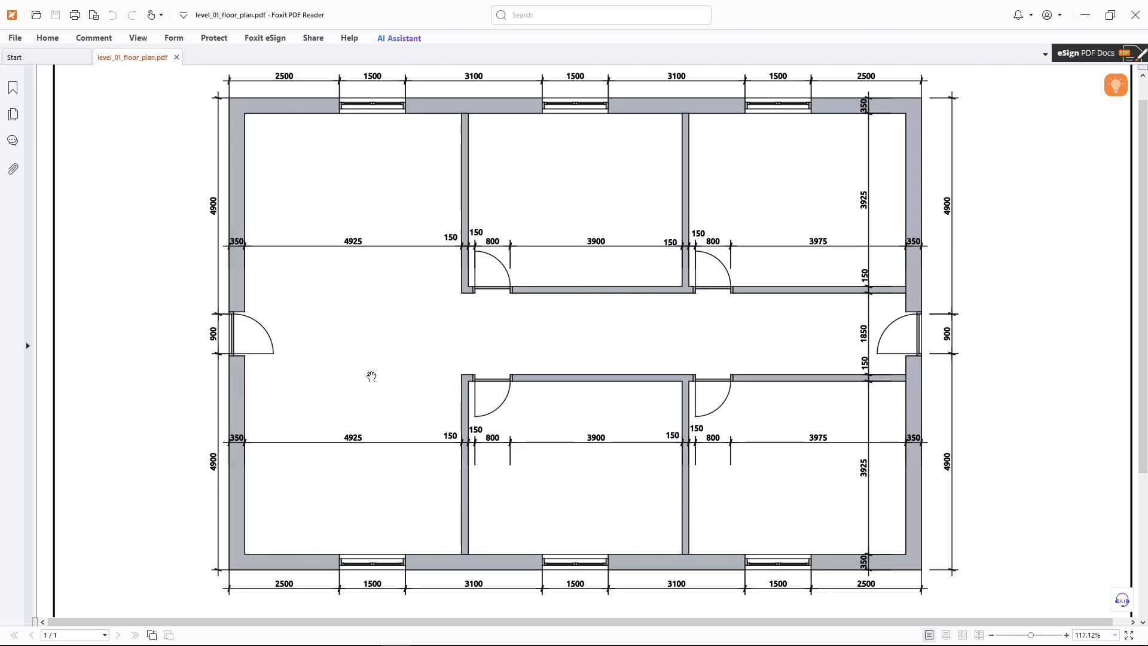
key(alt+Tab)
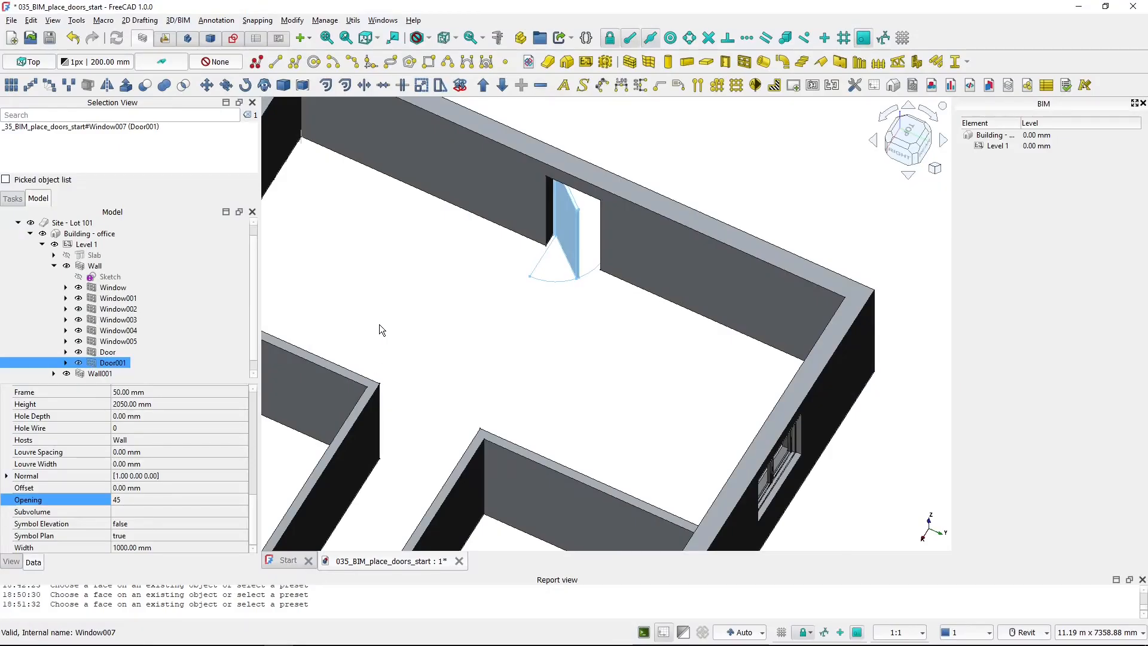
Set the Opening of Door001 to 0 and check its plan symbol from above.
click(154, 499)
text(0)
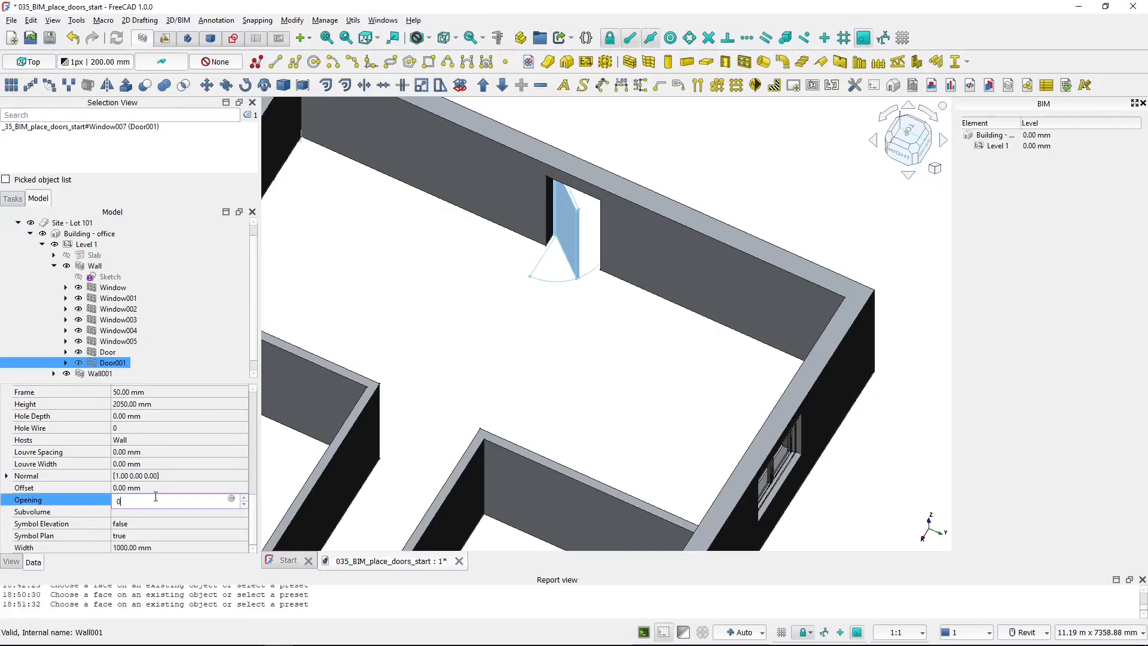
key(Return)
click(550, 293)
scroll(528, 290, down, 2)
key(2)
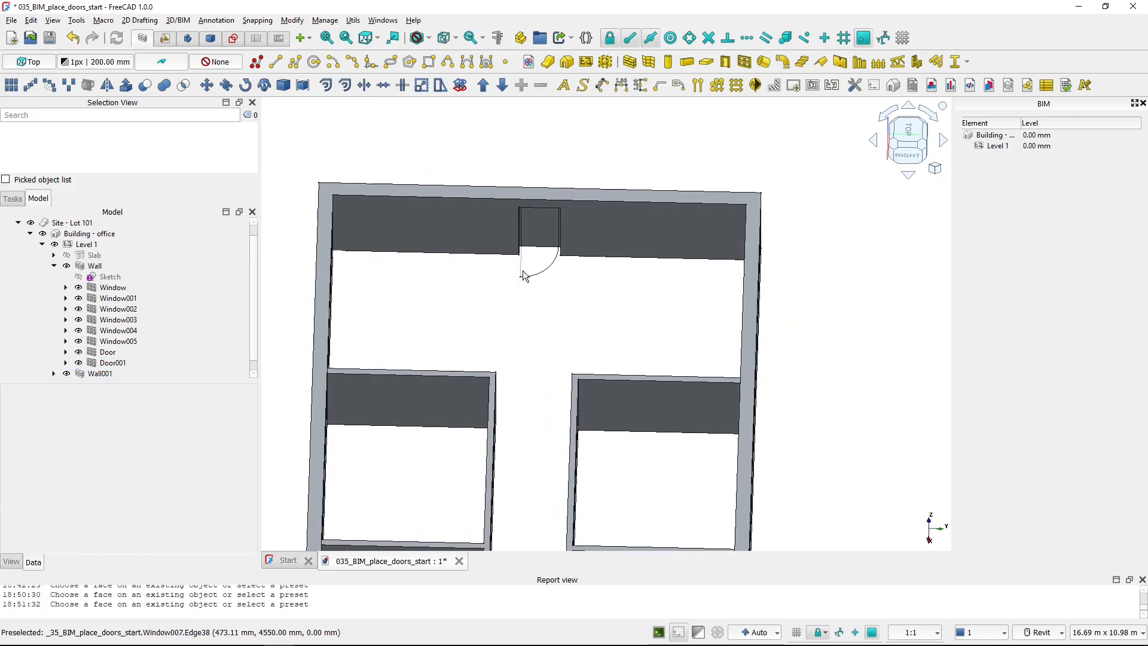
Check the interior door positions and widths in level_01_floor_plan.pdf in Foxit PDF Reader, returning to the partition walls in FreeCAD.
shift+middle_drag(610, 362, 635, 199)
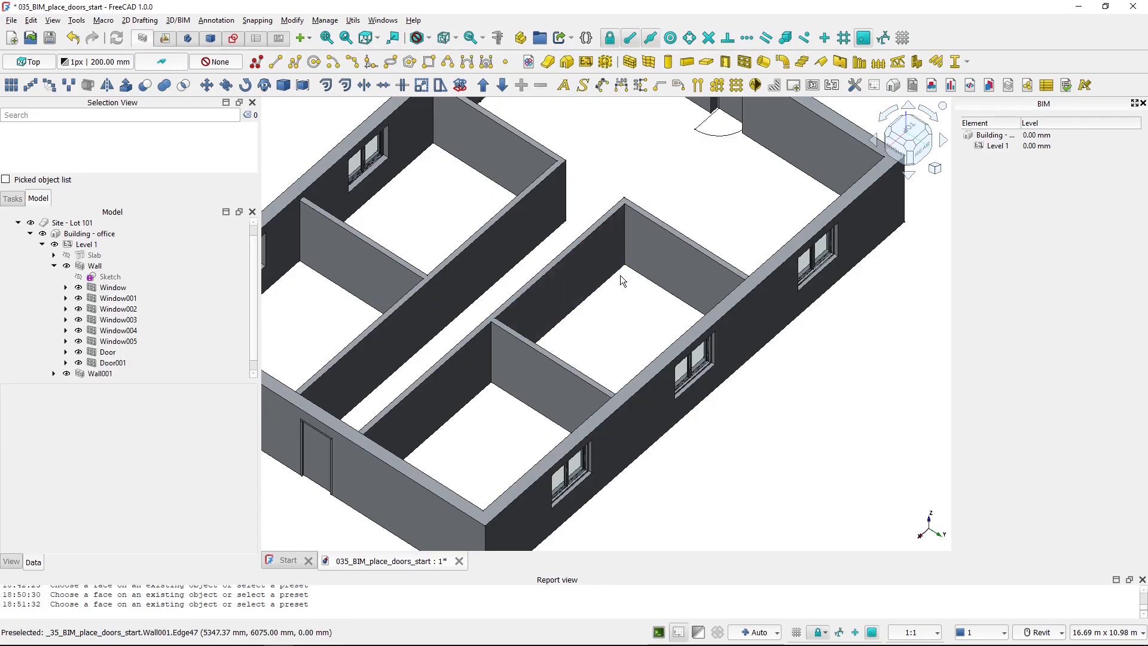
key(alt+Tab)
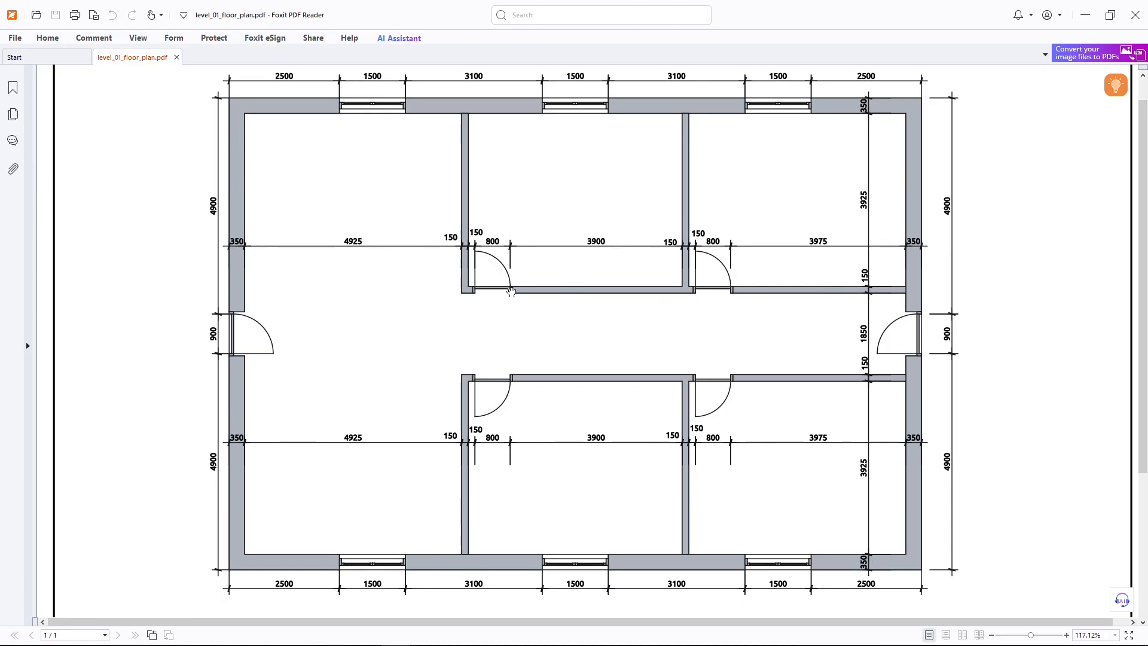
click(450, 246)
key(alt+Tab)
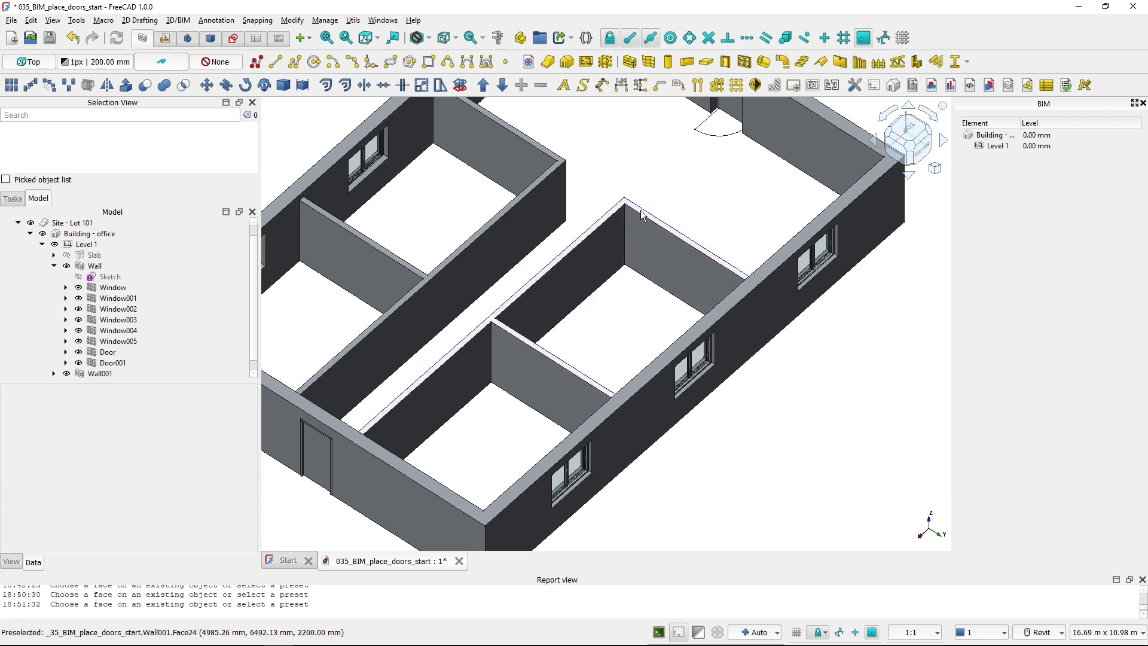
middle_drag(642, 215, 614, 251)
mouse_move(580, 339)
shift+middle_down()
mouse_move(556, 333)
mouse_move(580, 326)
mouse_move(569, 322)
shift+middle_up()
scroll(579, 309, up, 2)
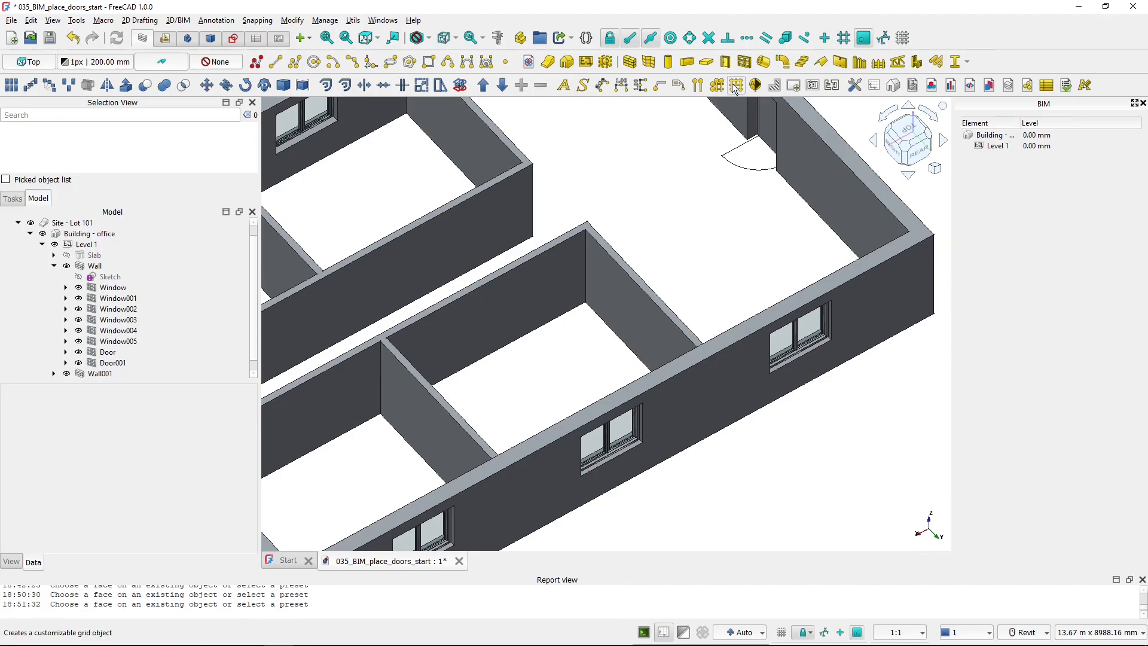
Start a new door with the Simple door preset, check the floor plan, and set the door's width to 900 mm.
click(725, 62)
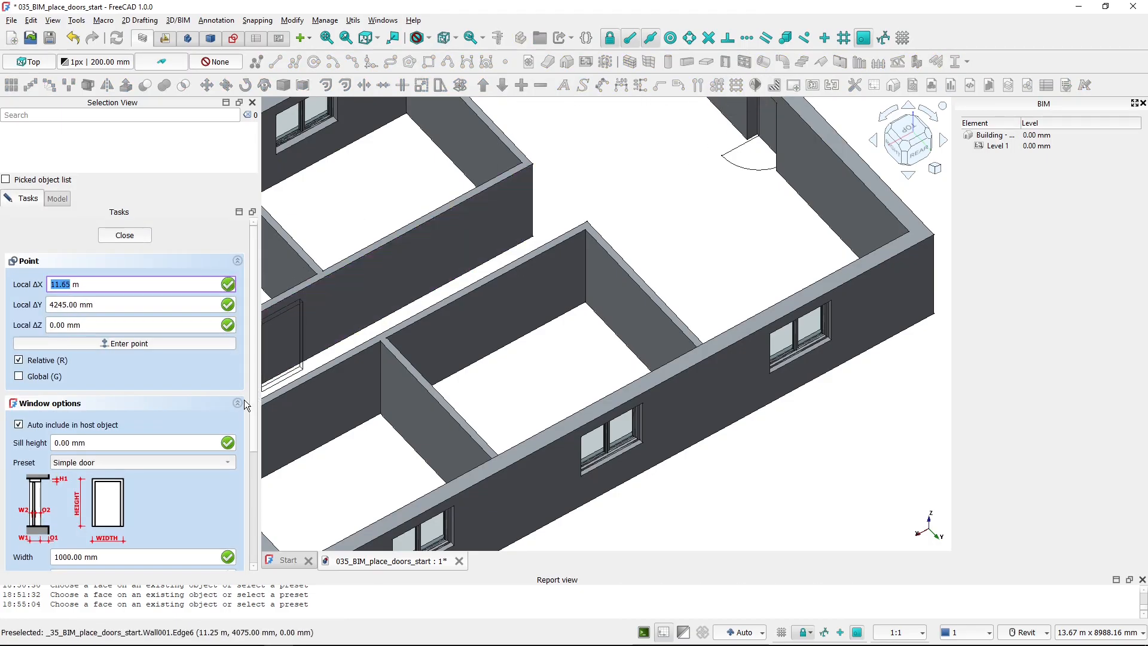
drag(252, 355, 249, 488)
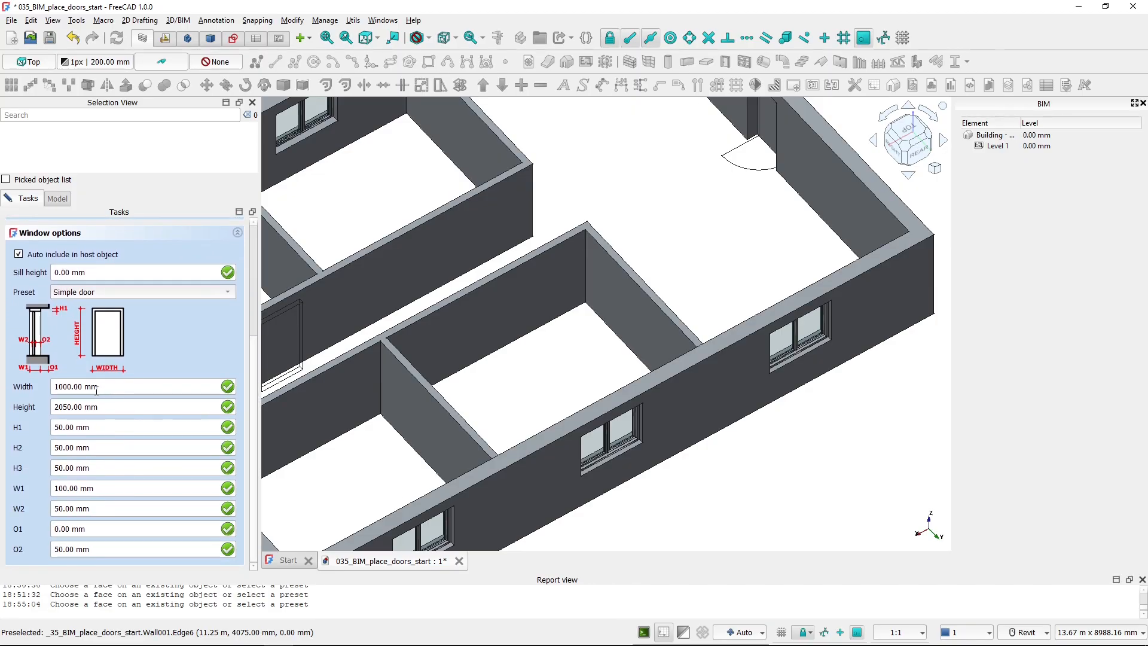
key(alt+Tab)
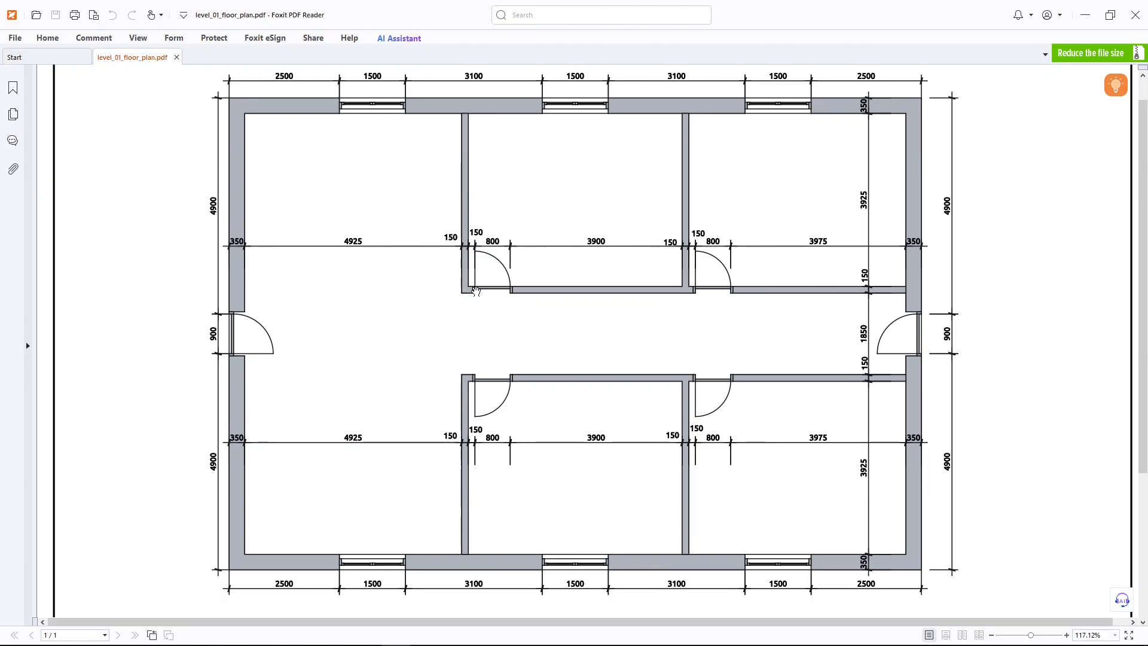
key(alt+Tab)
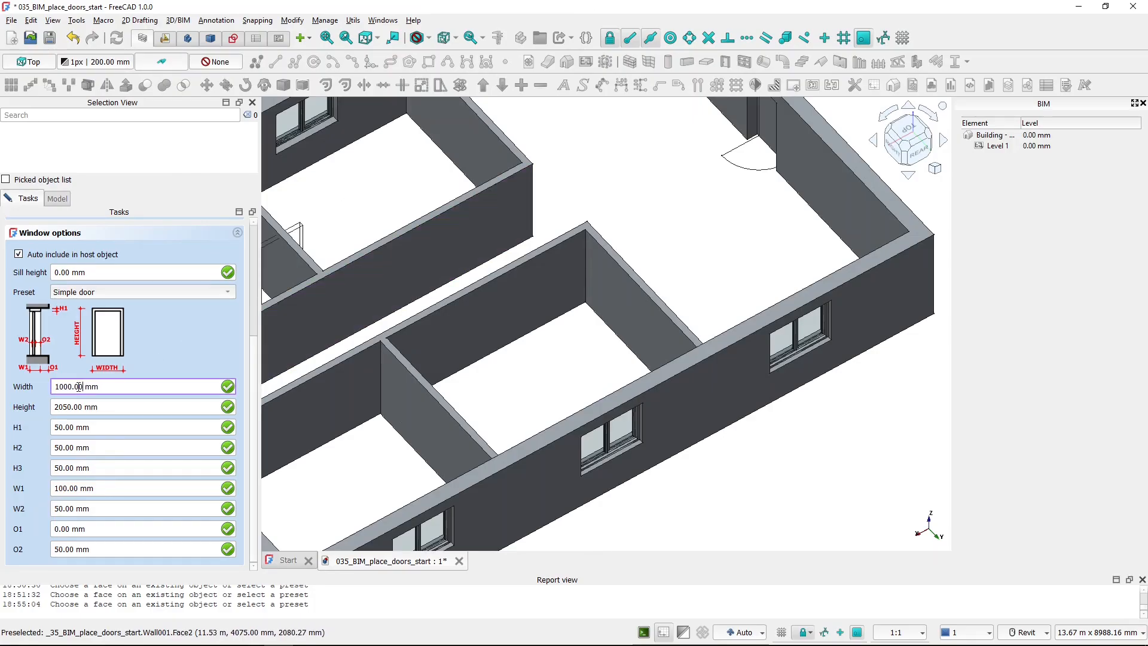
double_click(80, 388)
text(900)
Set the door's W1 to 150 mm and place it at the inner corner of the partition wall nearest the open area.
click(68, 406)
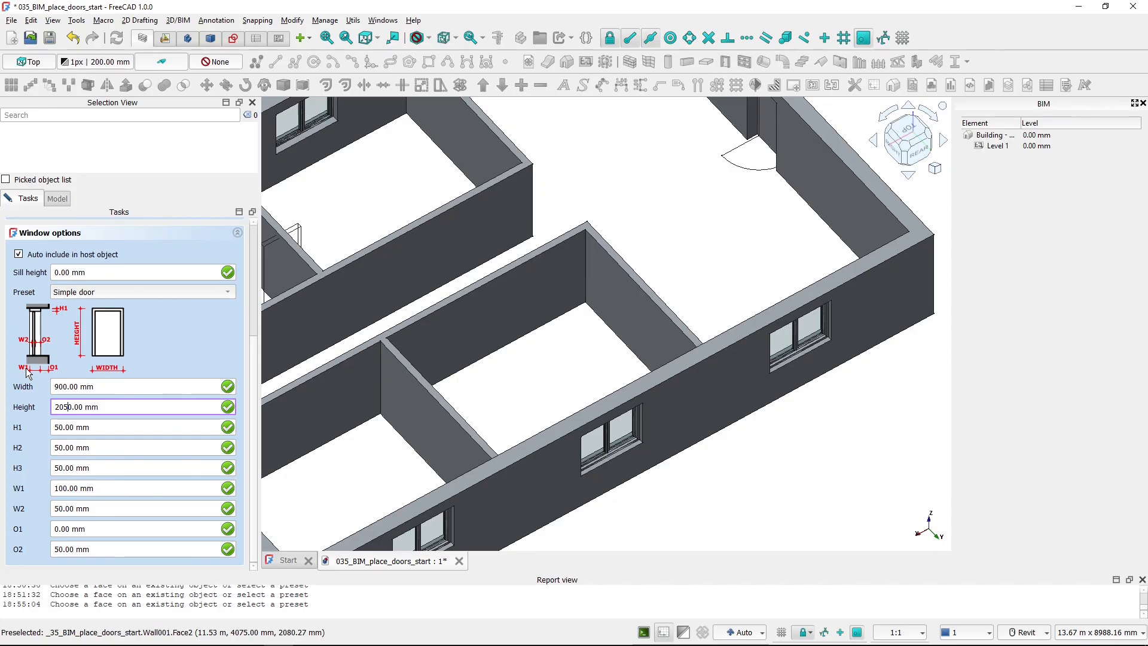
click(60, 489)
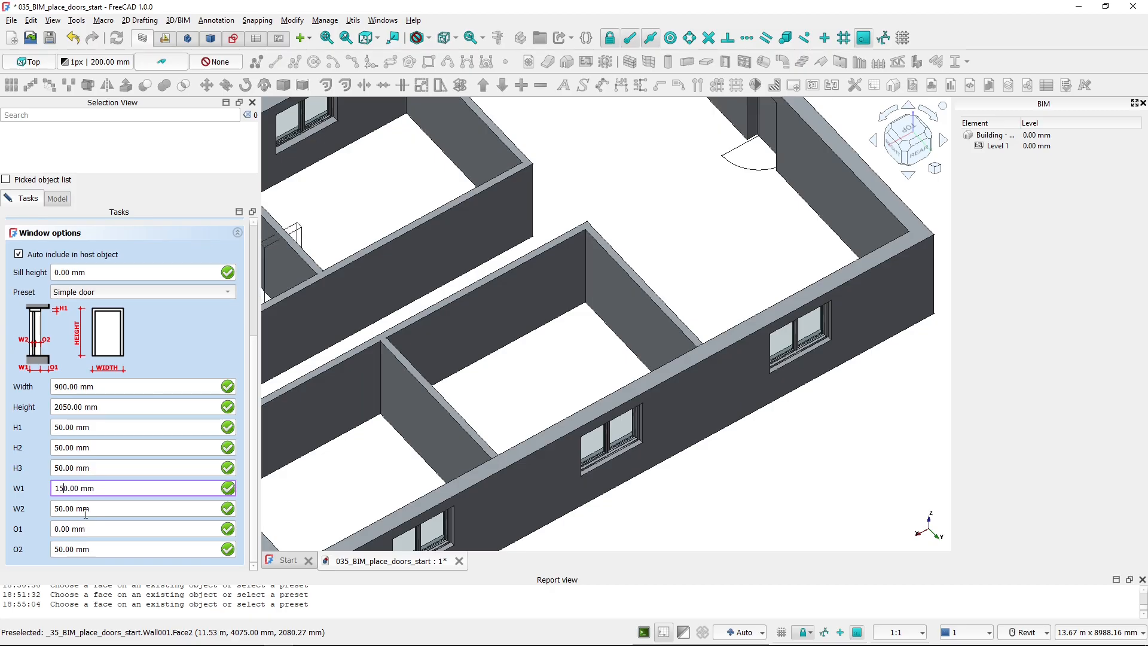
click(89, 509)
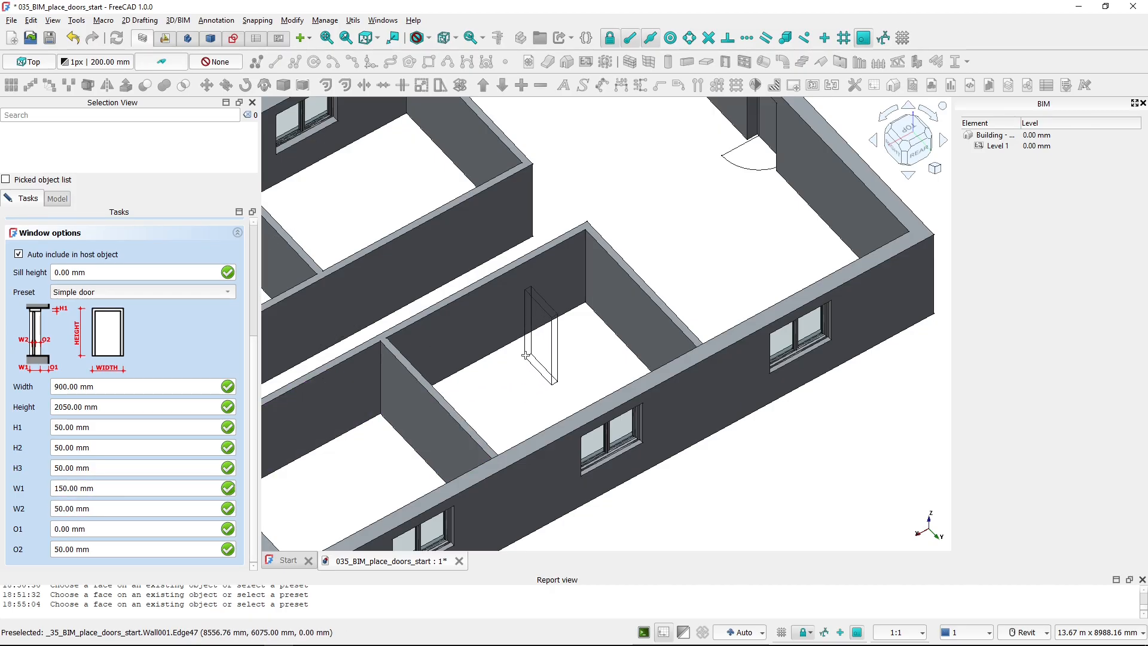
click(585, 304)
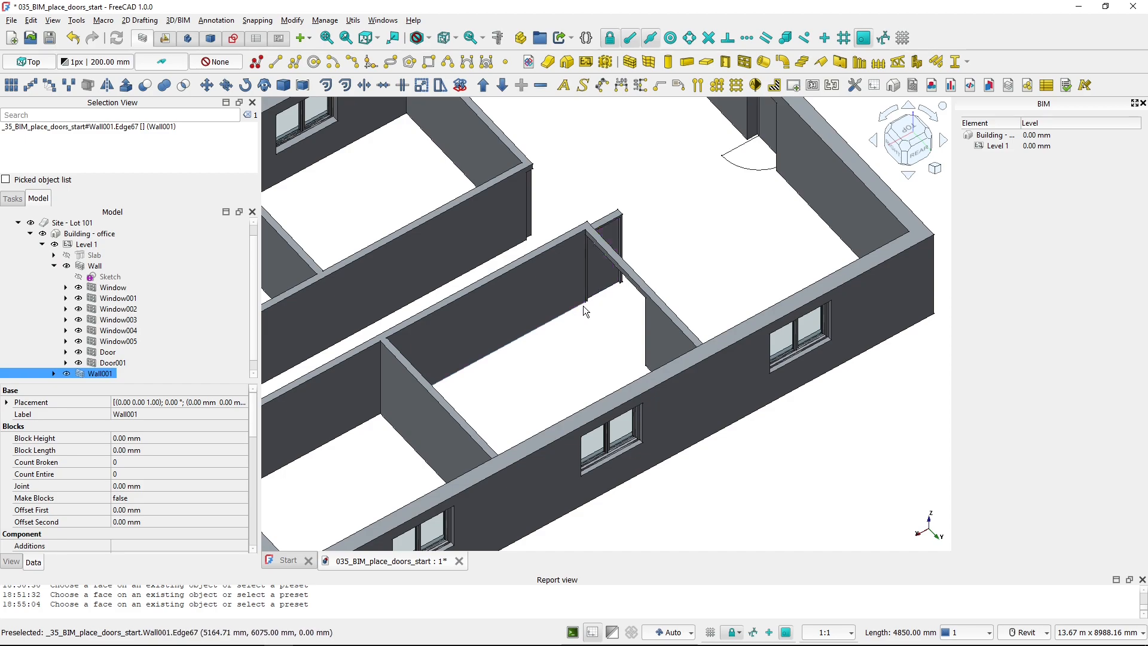
Check the door's corner offset in level_01_floor_plan.pdf in Foxit PDF Reader, and move the new interior door 1000 mm along X in FreeCAD.
key(alt+Tab)
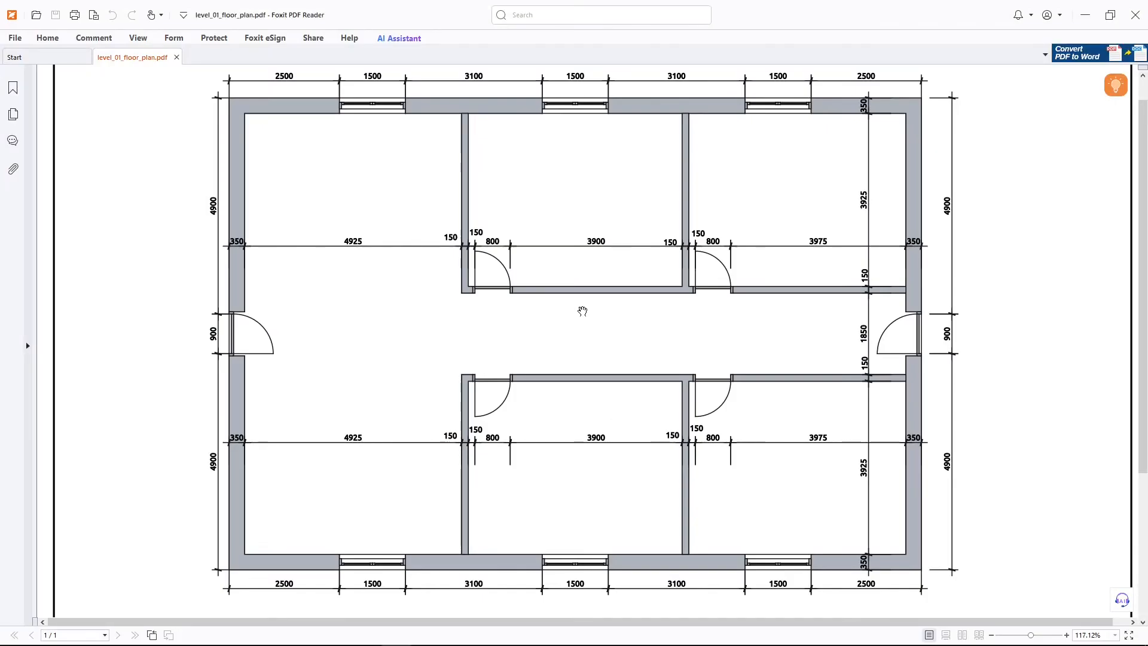
key(alt)
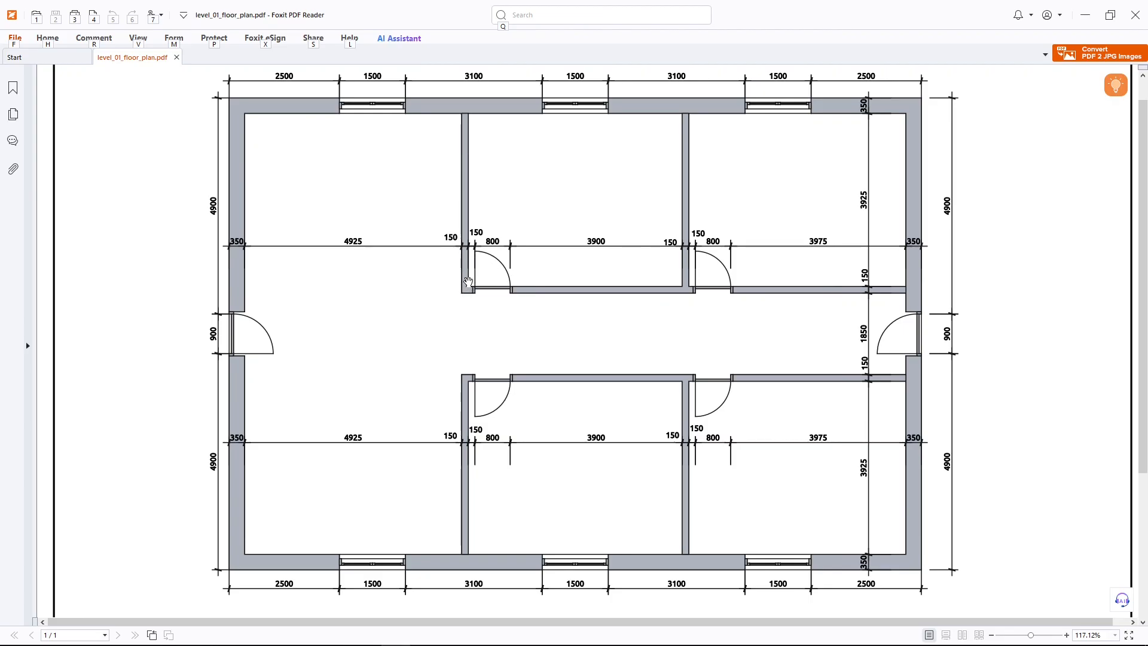
key(alt+Tab)
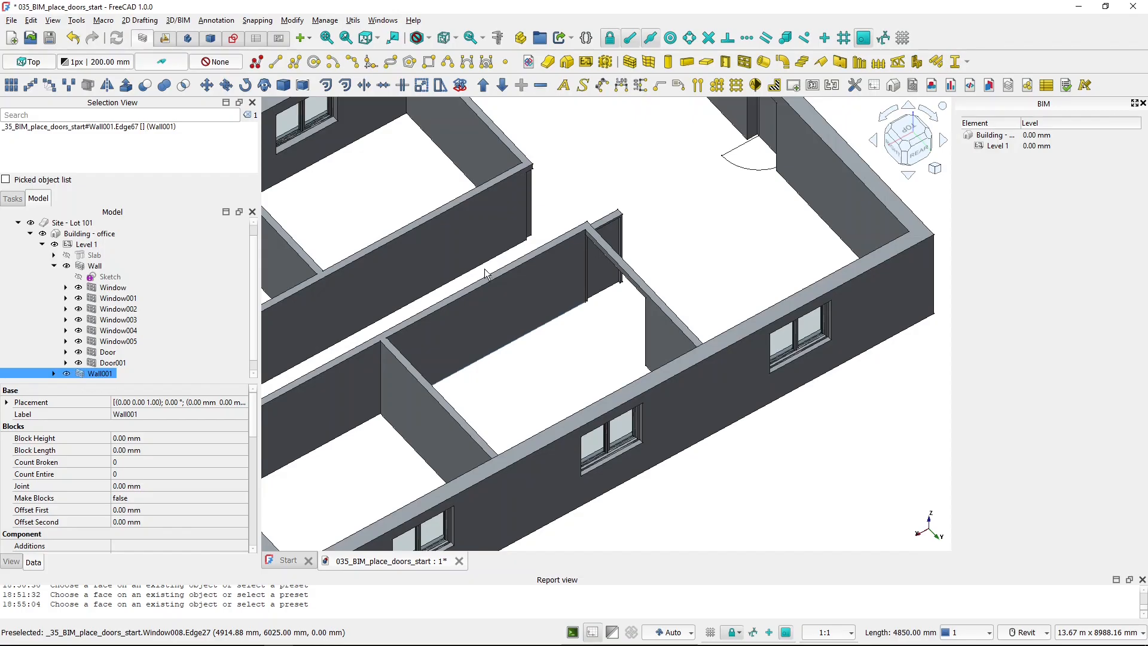
click(604, 252)
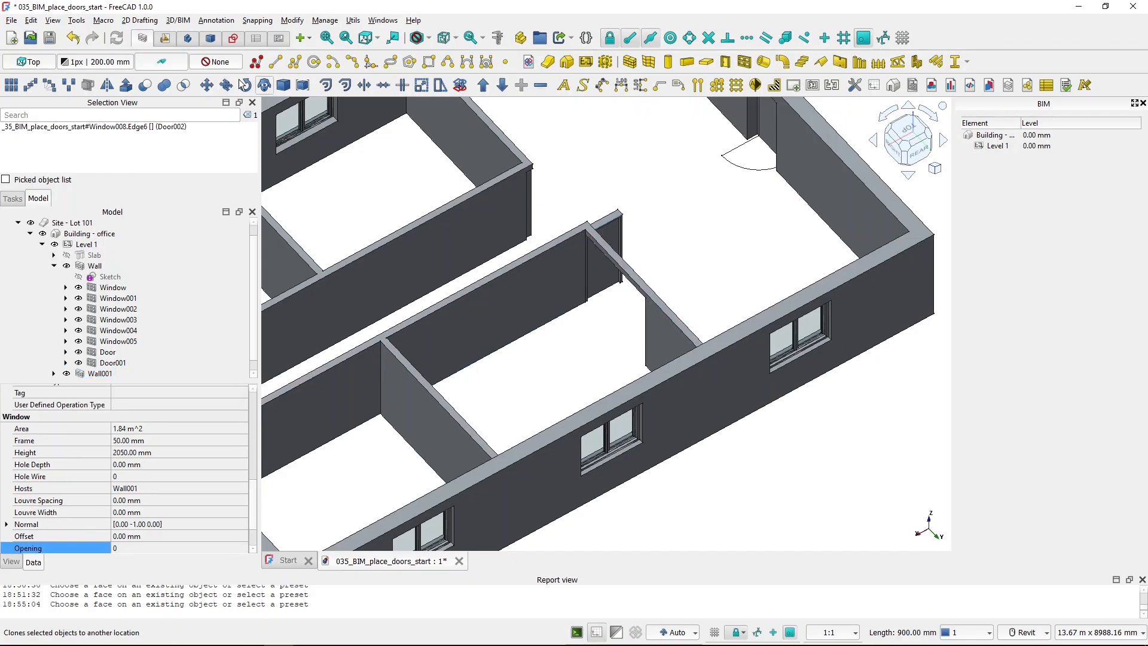
click(208, 87)
click(837, 446)
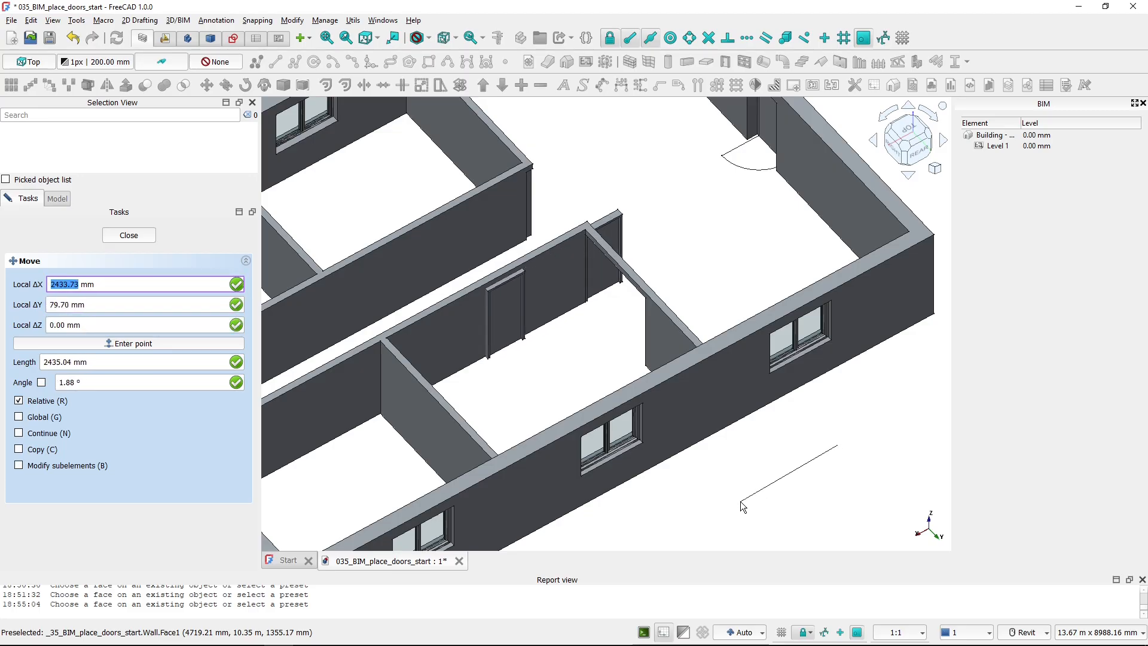
key(x)
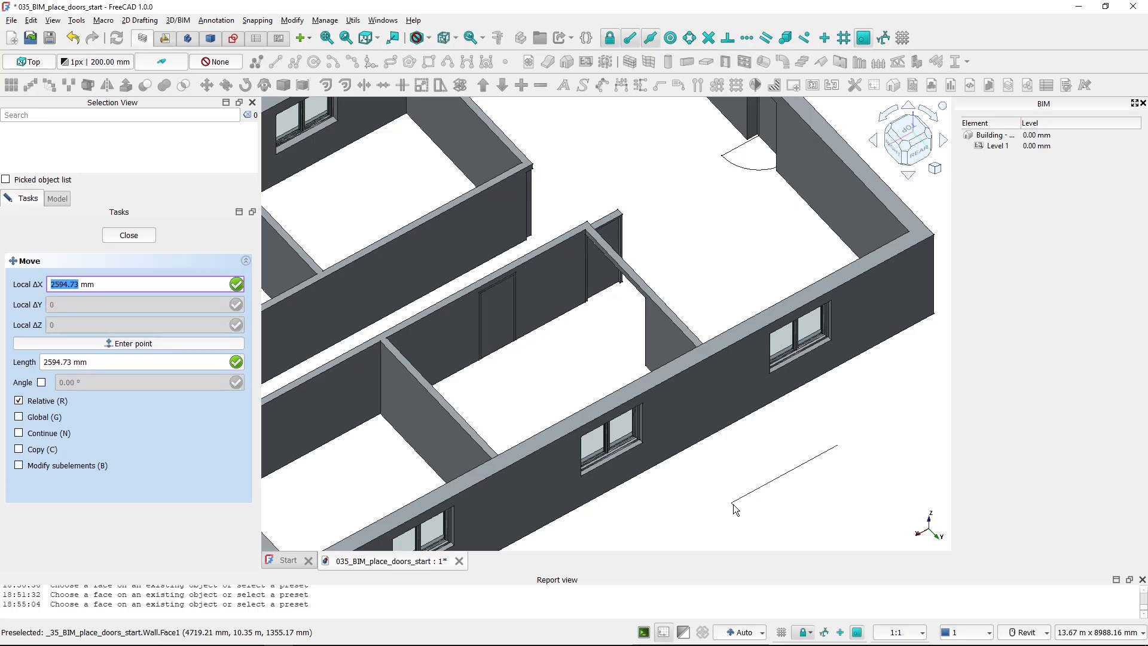
text(1000)
key(Return)
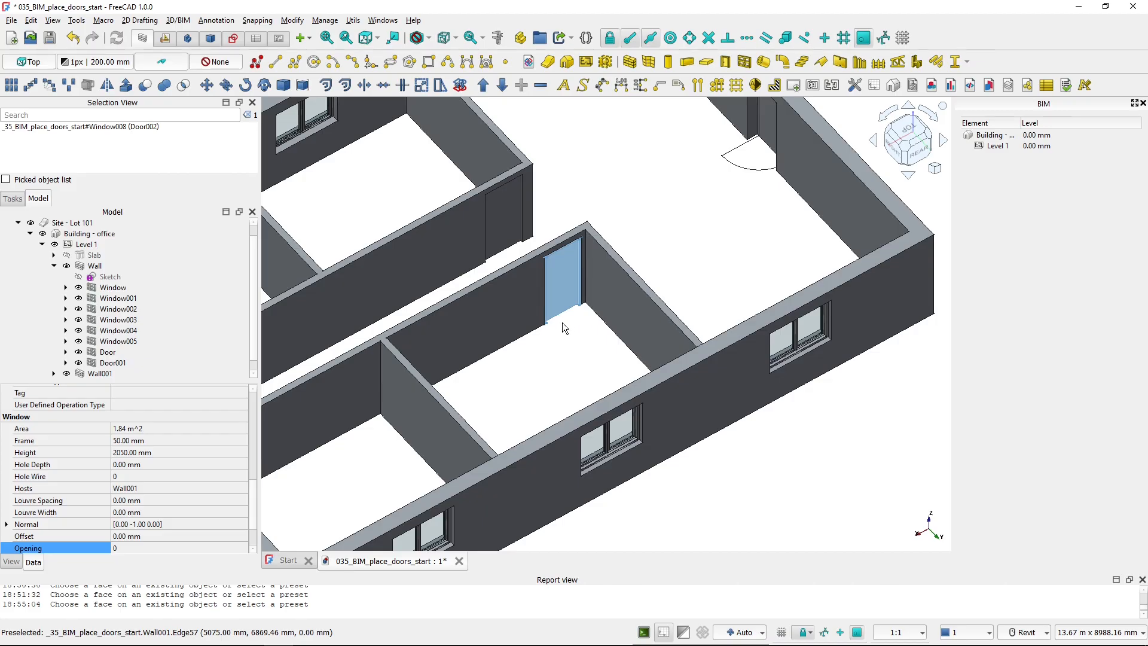
Examine the new interior door and the opposite corridor wall of Wall001 to see how far the door's opening cuts.
scroll(565, 324, up, 3)
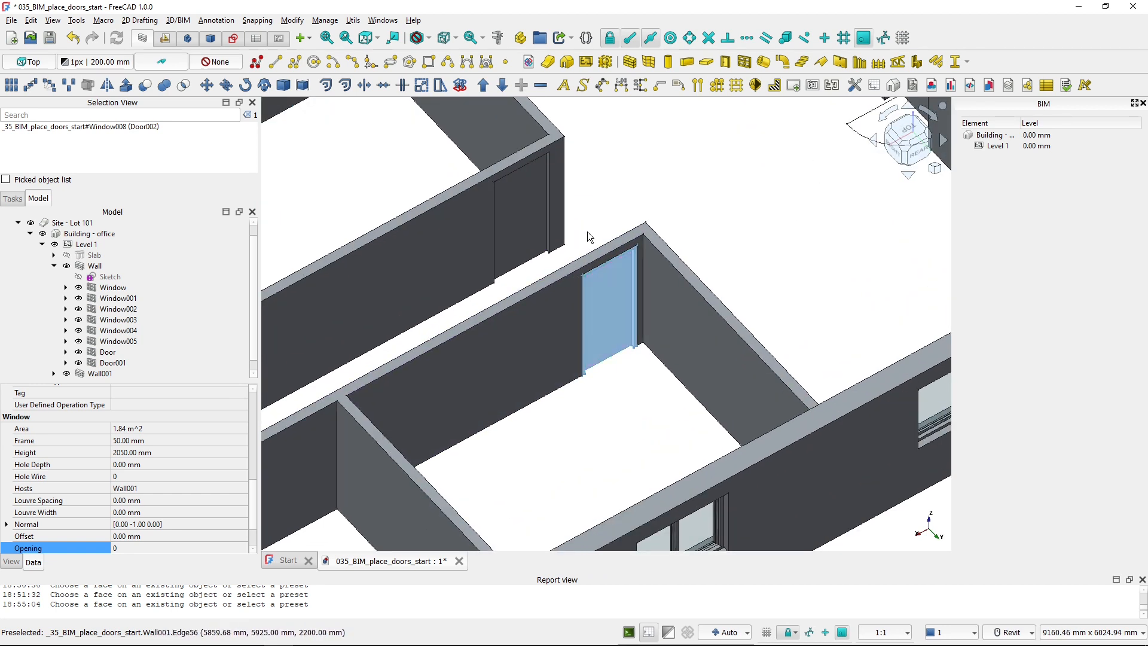
shift+middle_drag(582, 236, 542, 242)
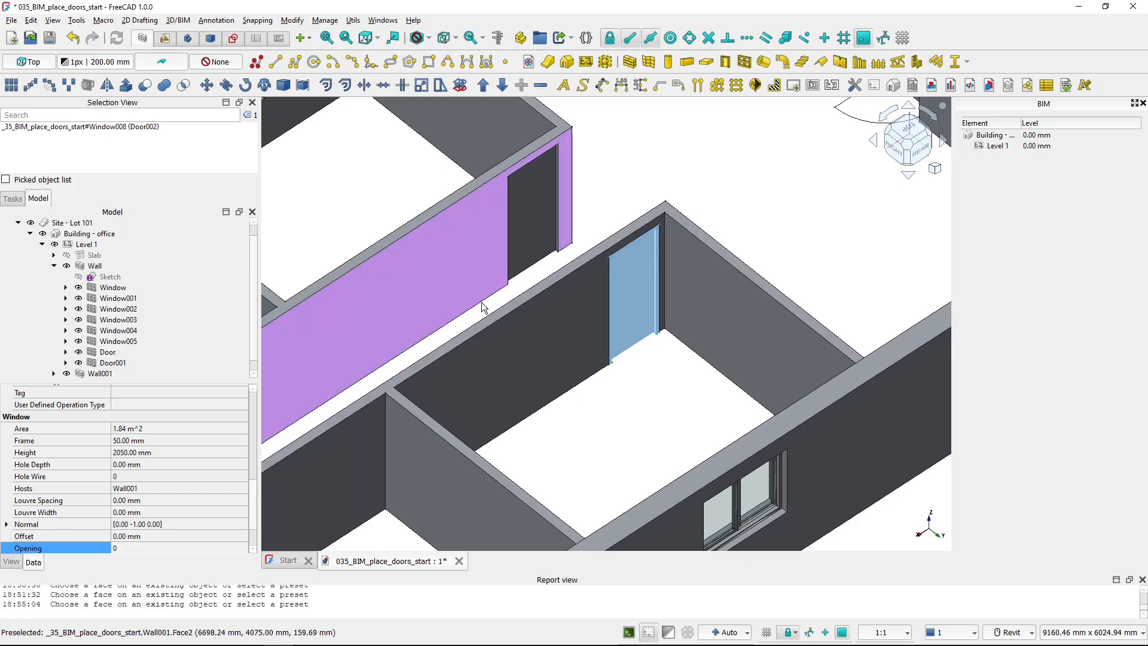
scroll(483, 307, down, 3)
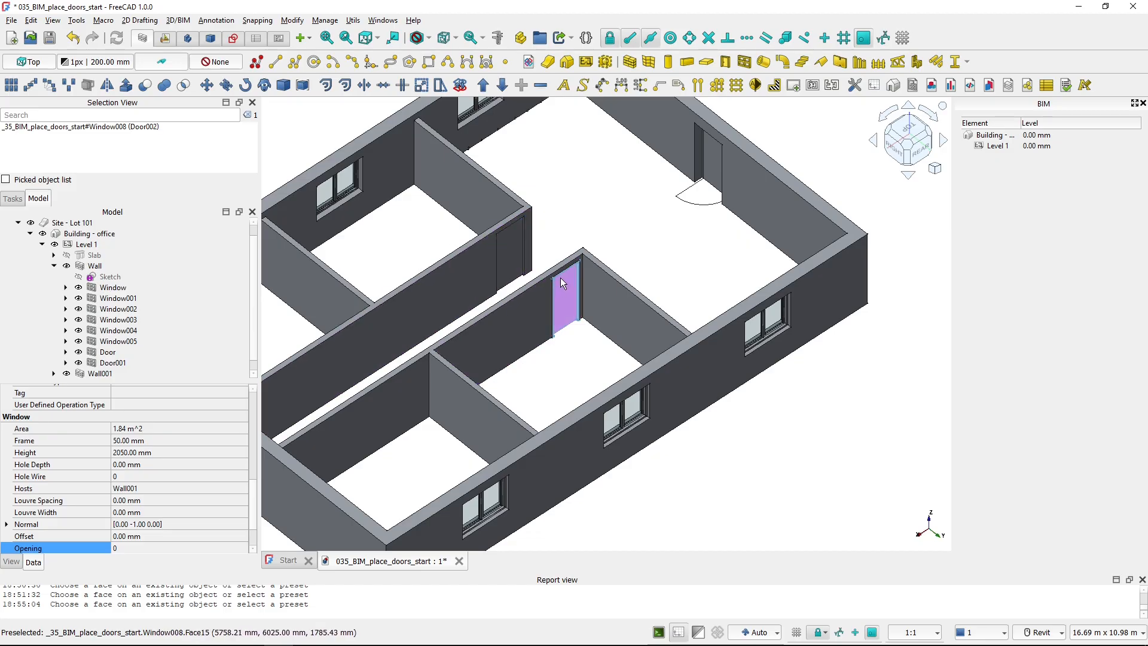
click(483, 341)
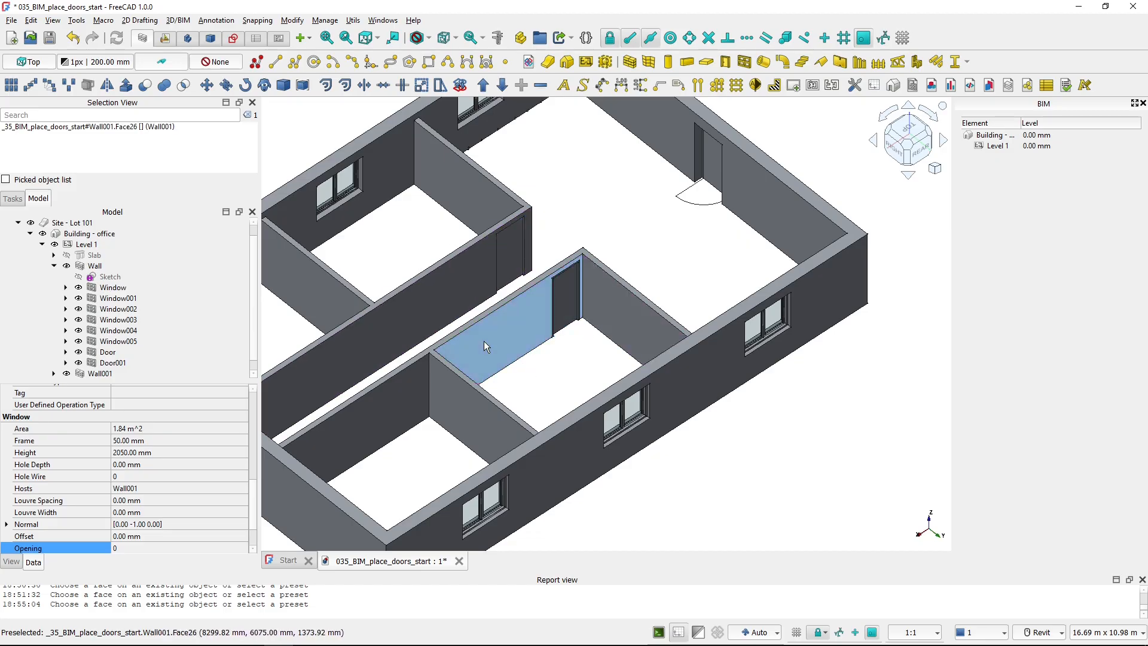
click(103, 363)
click(101, 373)
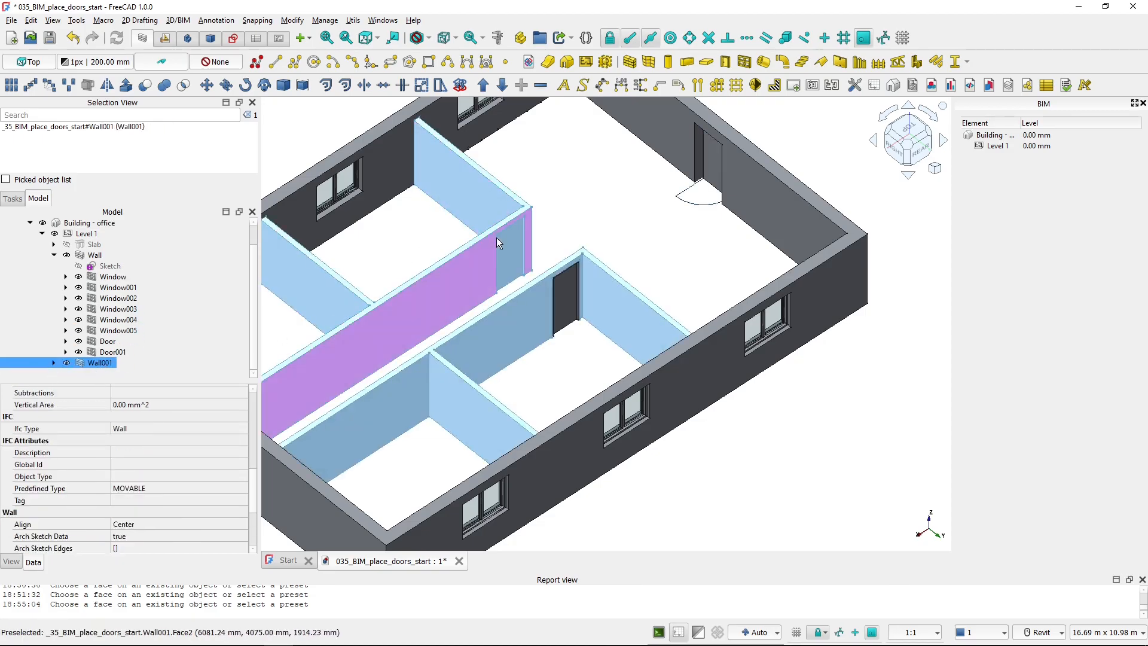
click(588, 234)
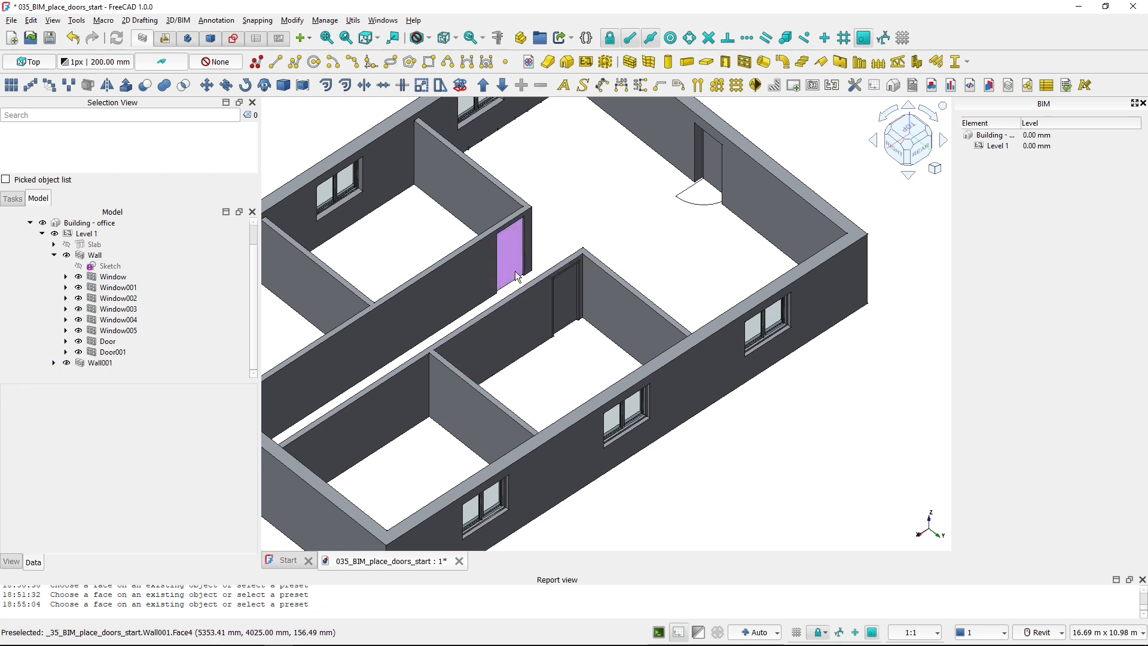
click(511, 261)
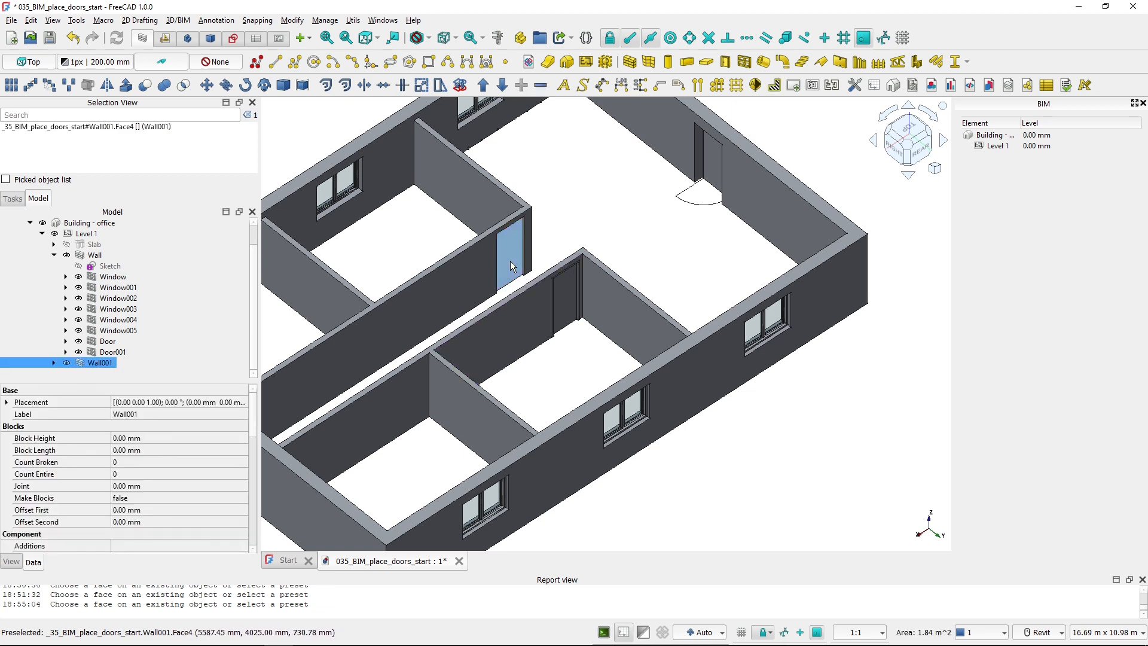
Set the new interior door's Hole Depth to 500 mm so its opening cuts only its own corridor wall.
click(565, 304)
scroll(204, 484, down, 2)
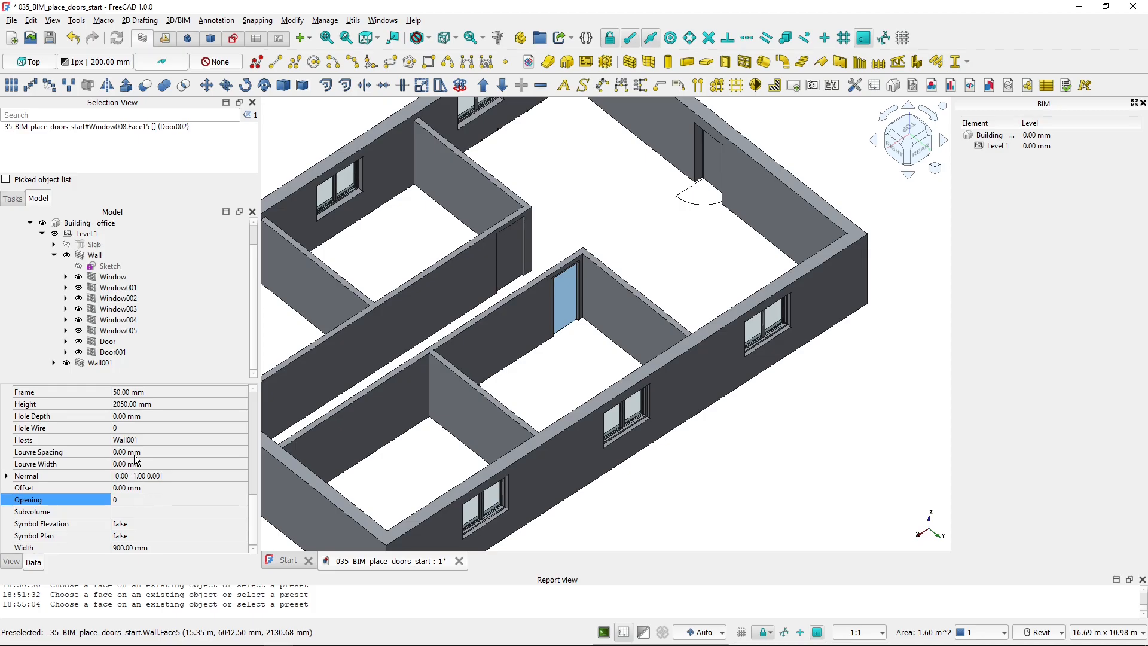
click(148, 413)
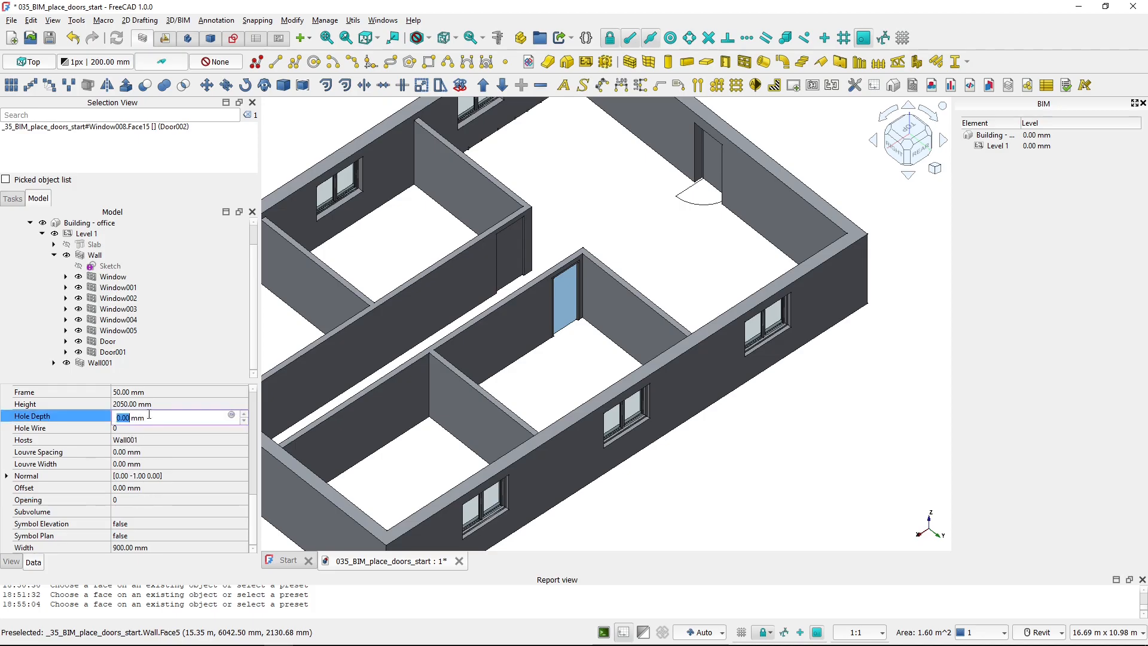
text(500)
key(Return)
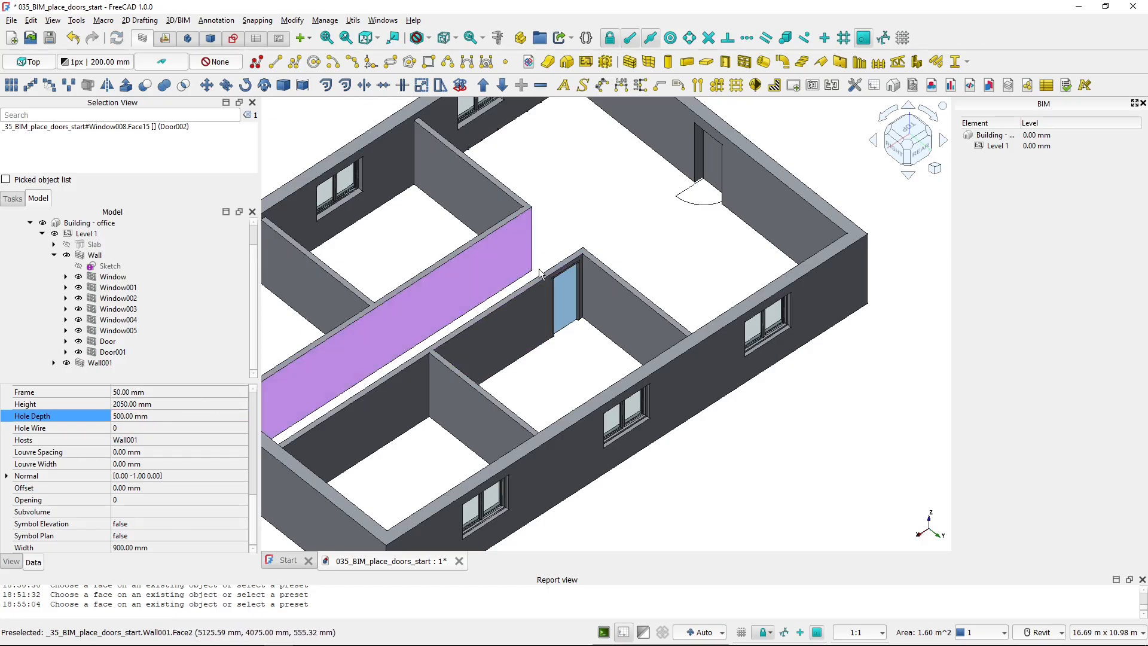
scroll(547, 305, up, 3)
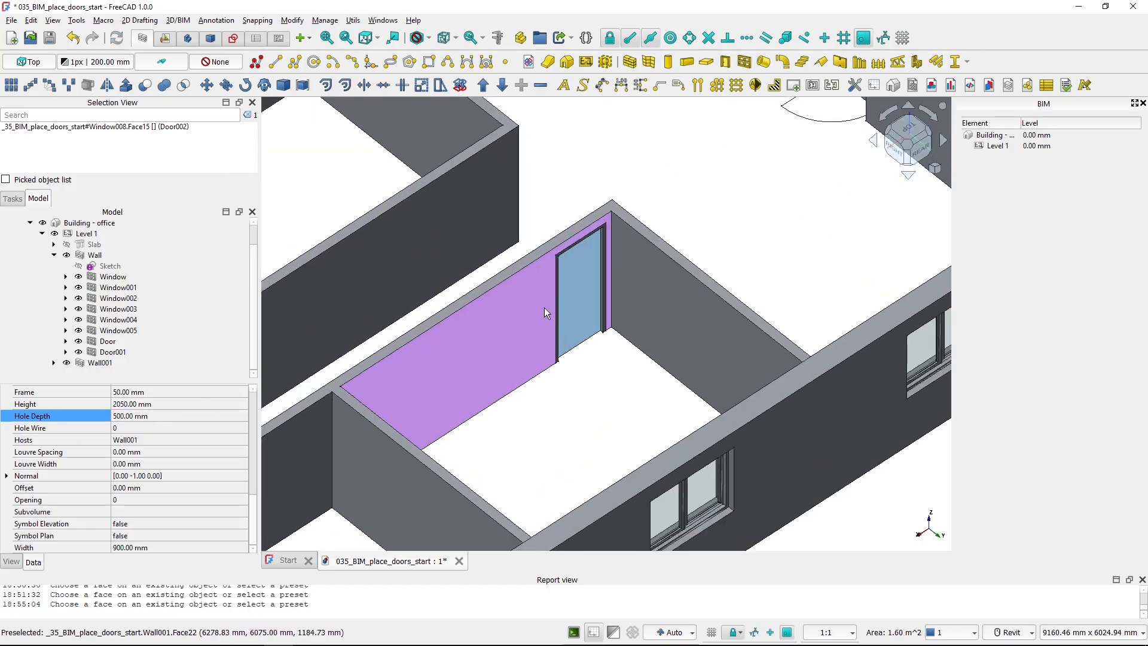
shift+middle_drag(544, 308, 518, 348)
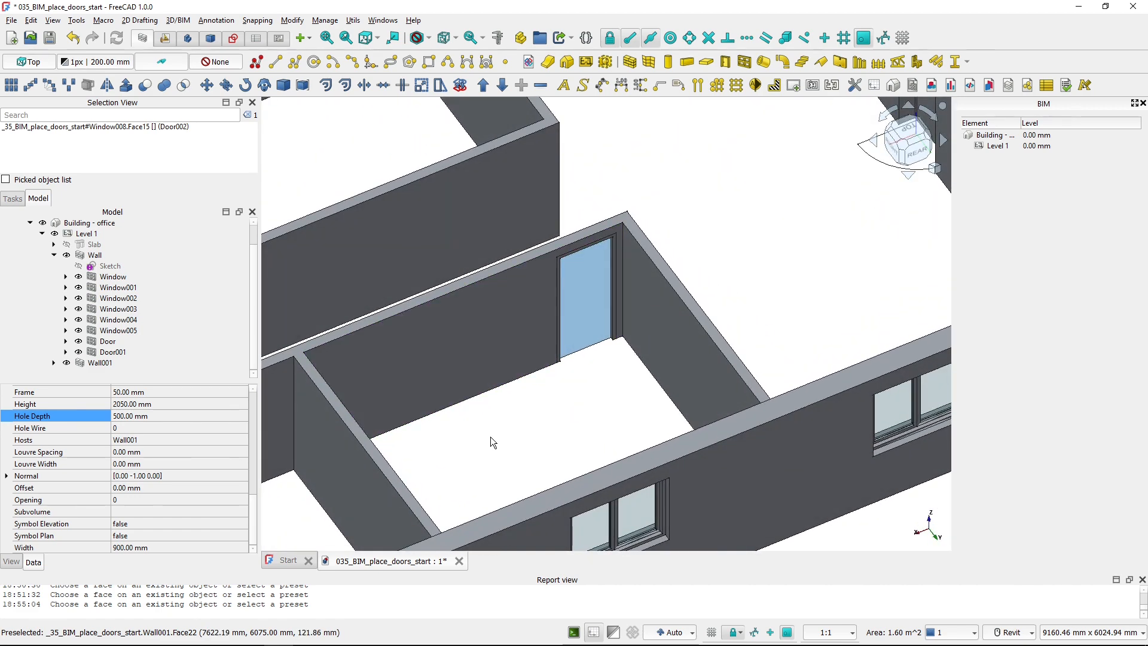
mouse_move(490, 437)
shift+middle_down()
mouse_move(674, 431)
mouse_move(536, 433)
mouse_move(469, 418)
mouse_move(482, 421)
shift+middle_up()
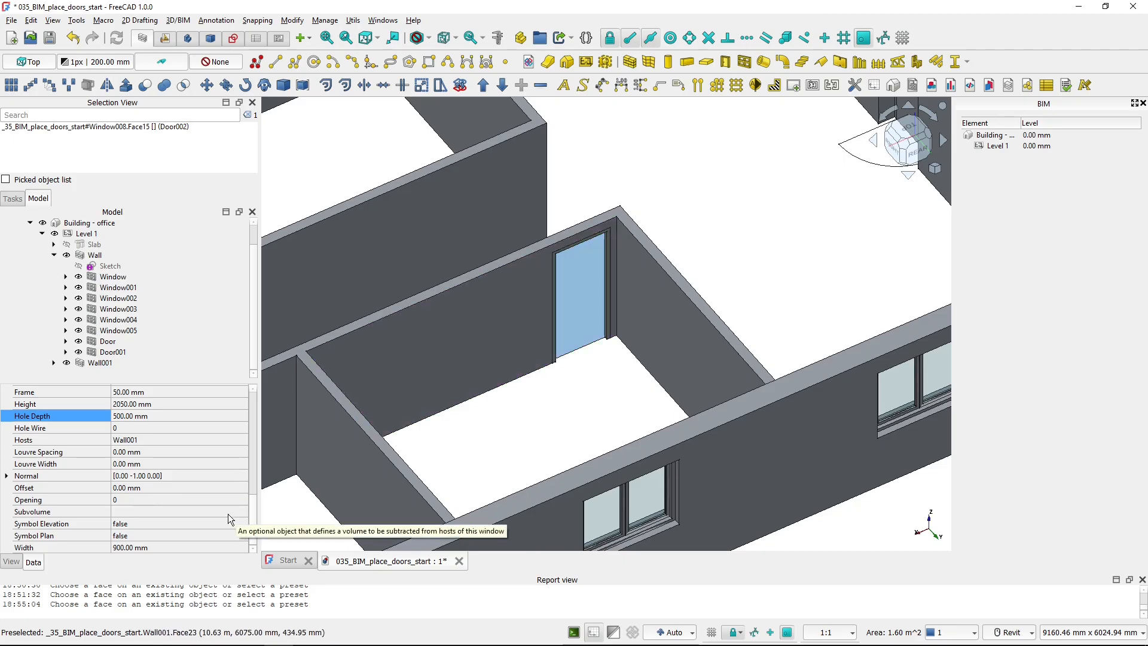
Set Symbol Plan to true for the interior door to show its swing on the floor.
click(144, 536)
click(146, 547)
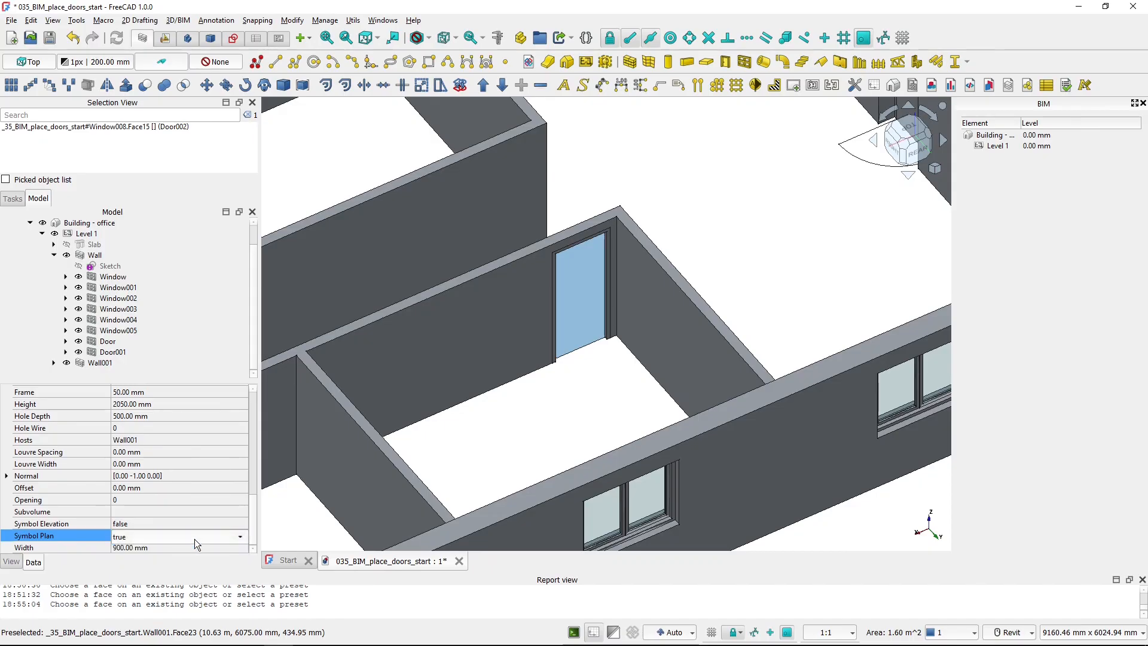
click(537, 428)
mouse_move(557, 398)
shift+middle_down()
mouse_move(728, 408)
mouse_move(612, 415)
mouse_move(664, 415)
mouse_move(610, 431)
mouse_move(460, 396)
shift+middle_up()
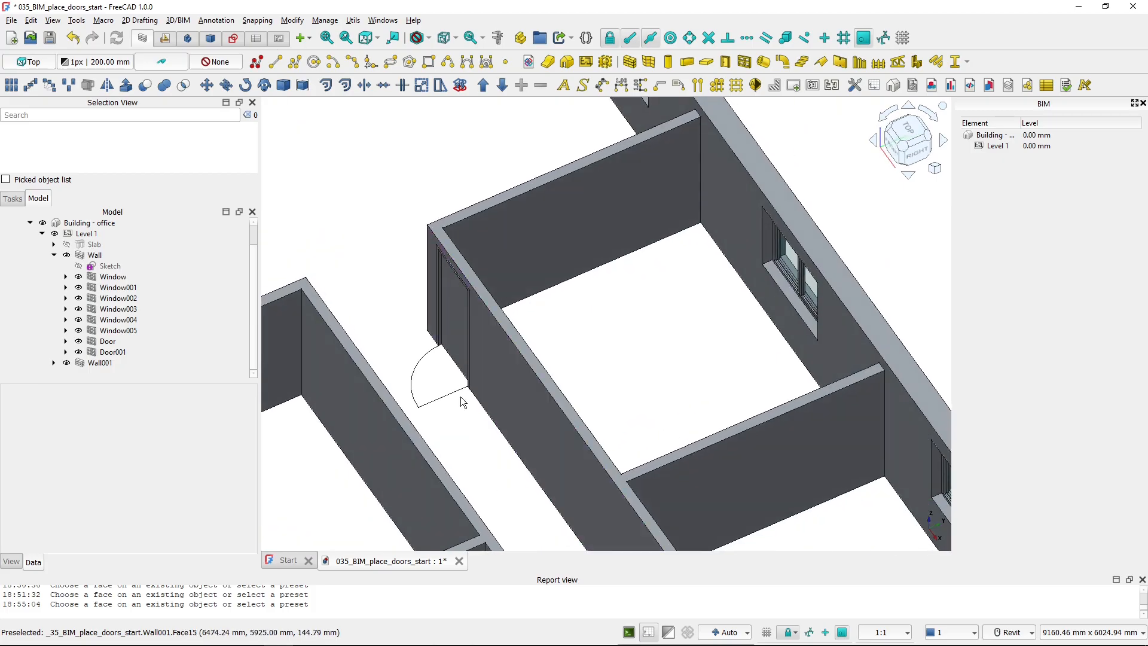
Invert the interior door's opening direction so that it swings into the room instead of the corridor.
click(453, 333)
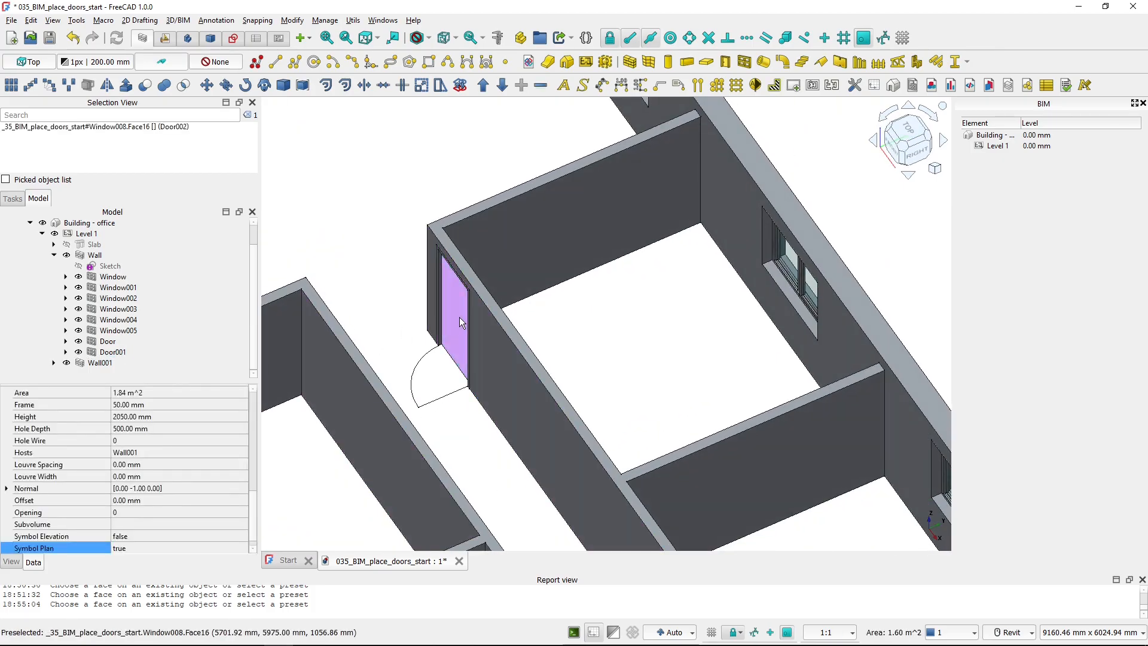
click(54, 363)
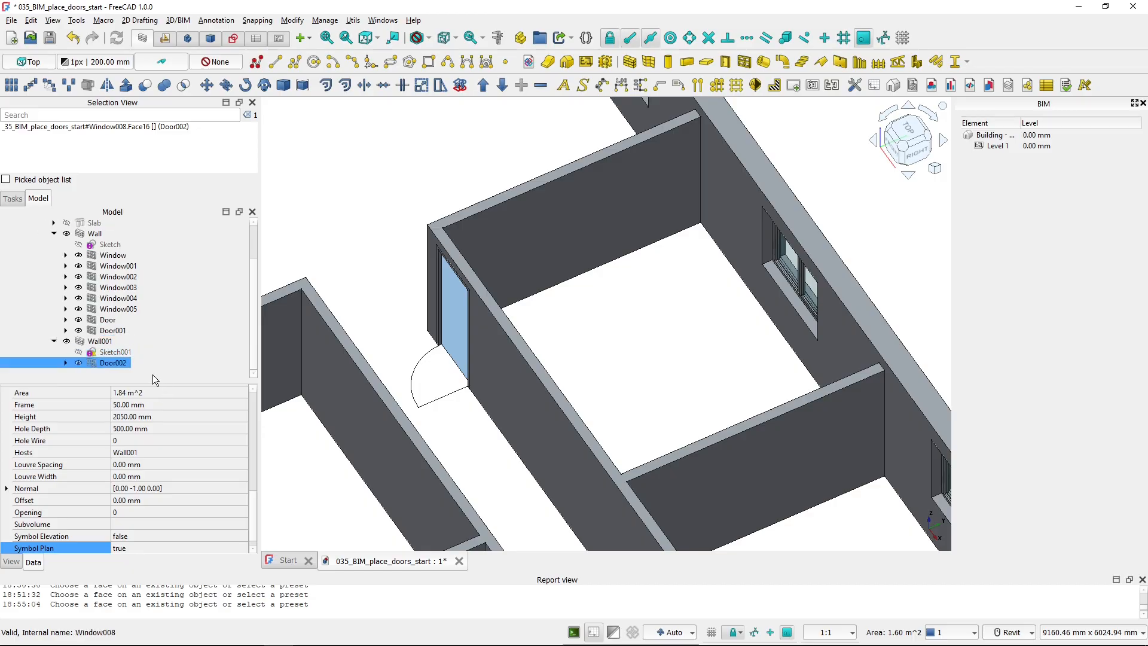
right_click(103, 364)
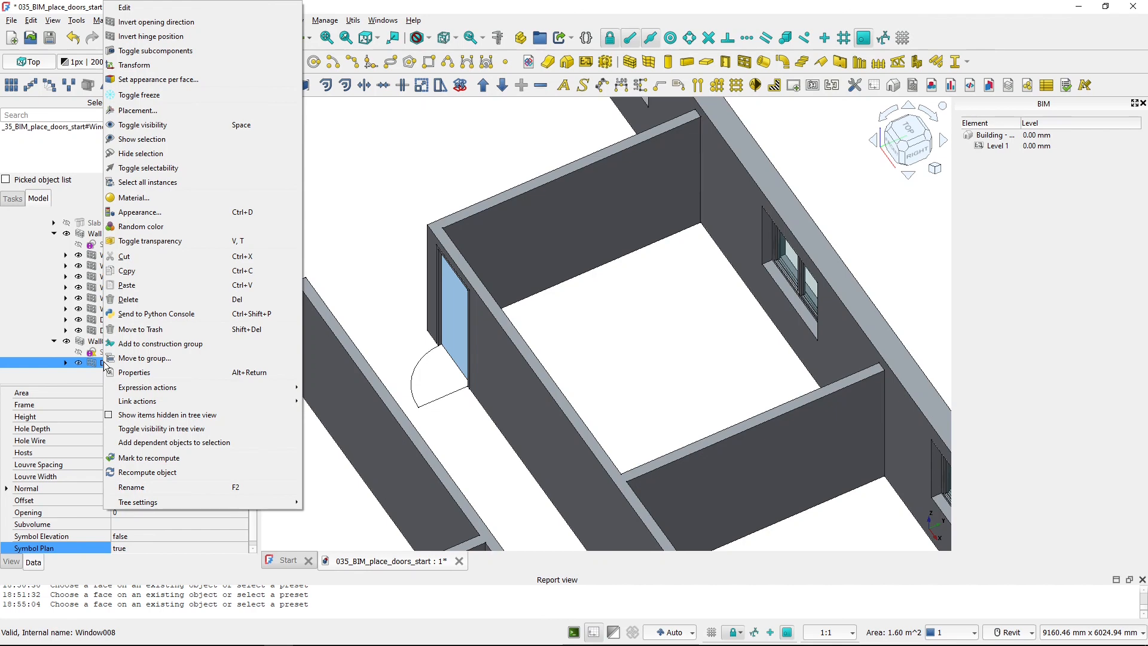
click(156, 22)
right_click(110, 364)
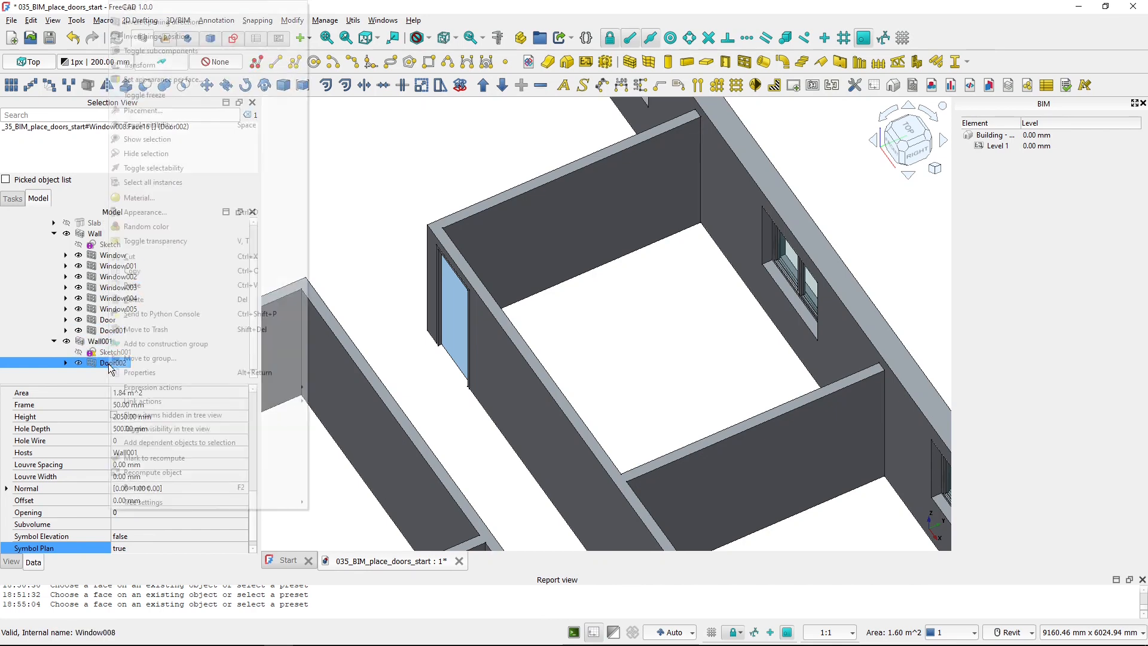
click(565, 309)
shift+middle_drag(565, 309, 415, 335)
Invert the hinge position of the interior door so that it is hinged beside the room's corner.
click(511, 280)
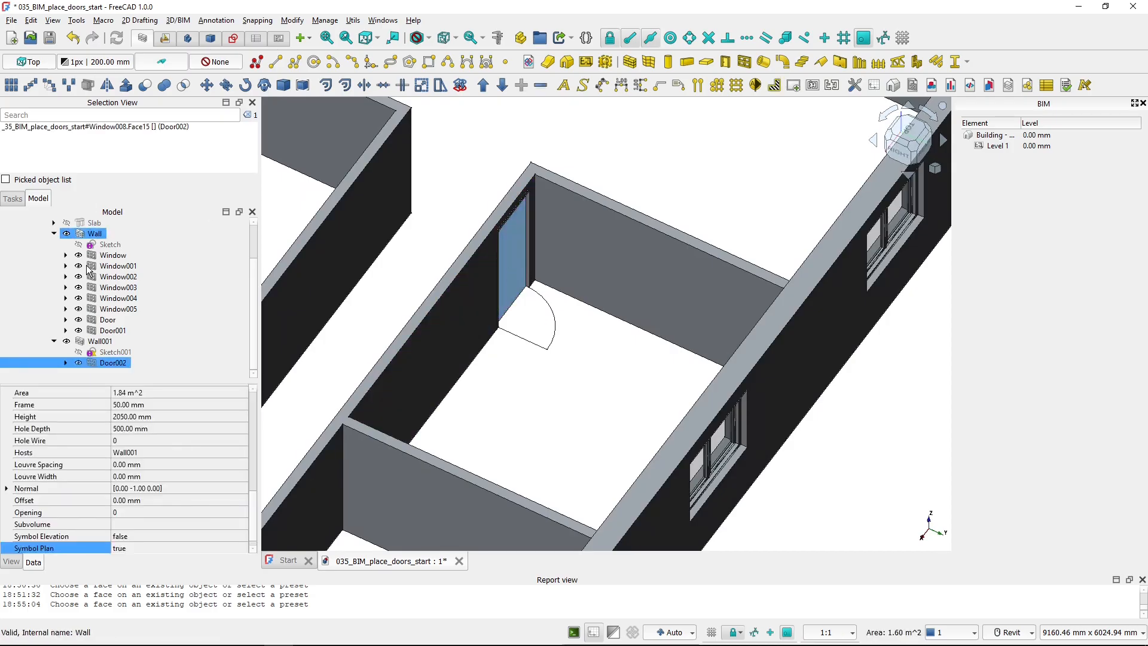
right_click(119, 362)
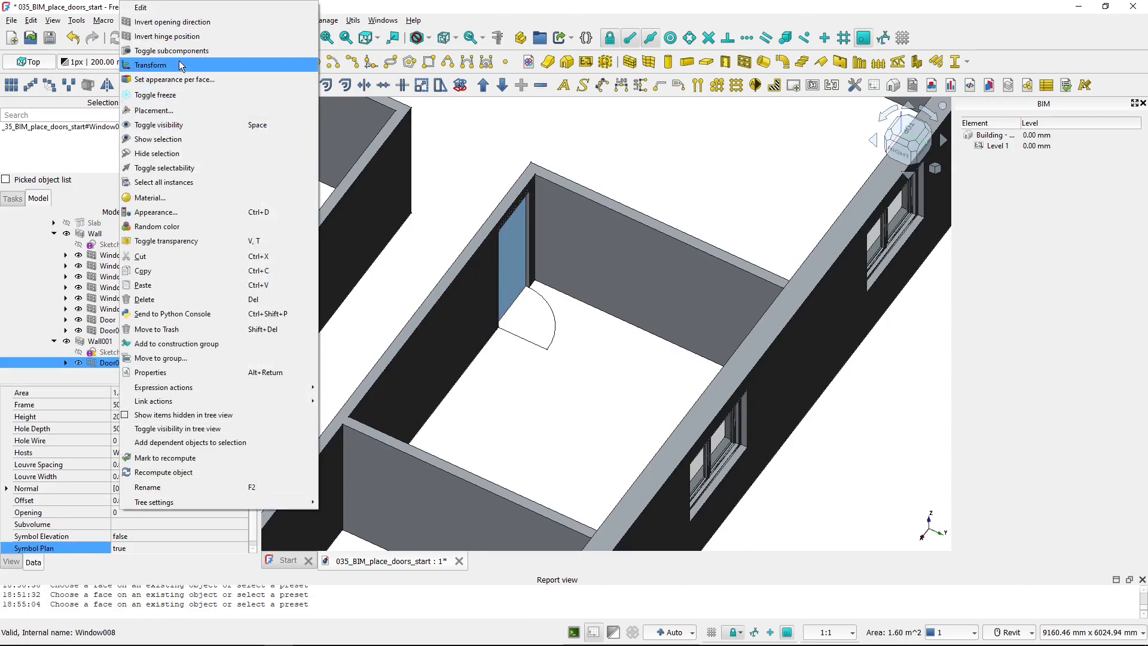
click(178, 40)
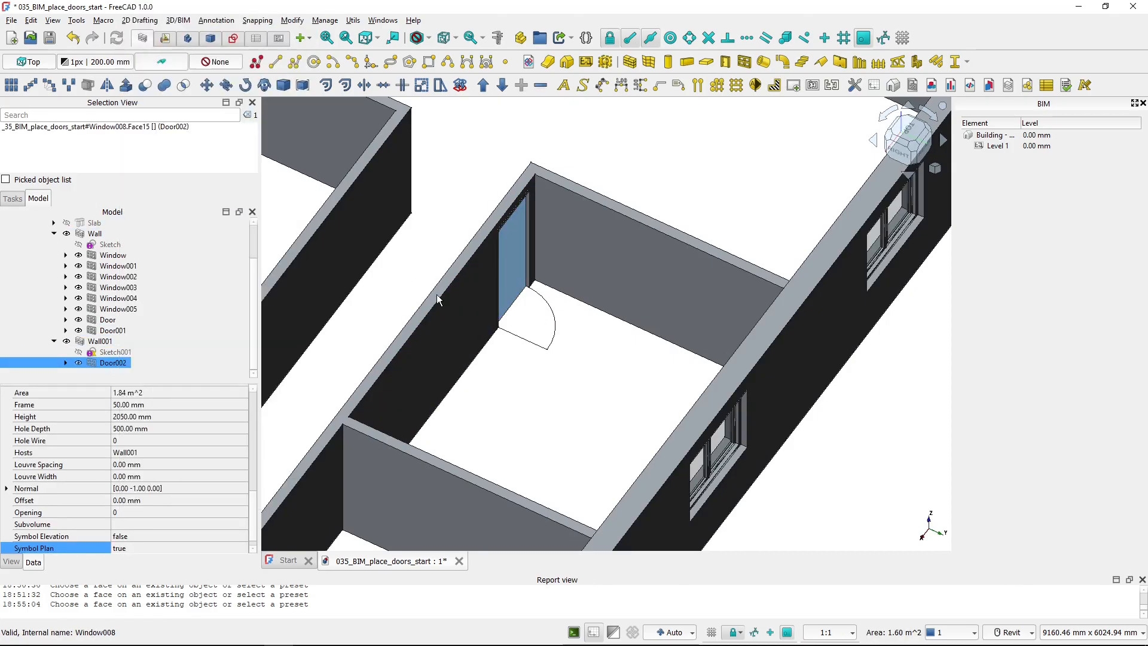
click(529, 375)
mouse_move(528, 349)
shift+middle_down()
mouse_move(438, 356)
mouse_move(525, 366)
shift+middle_up()
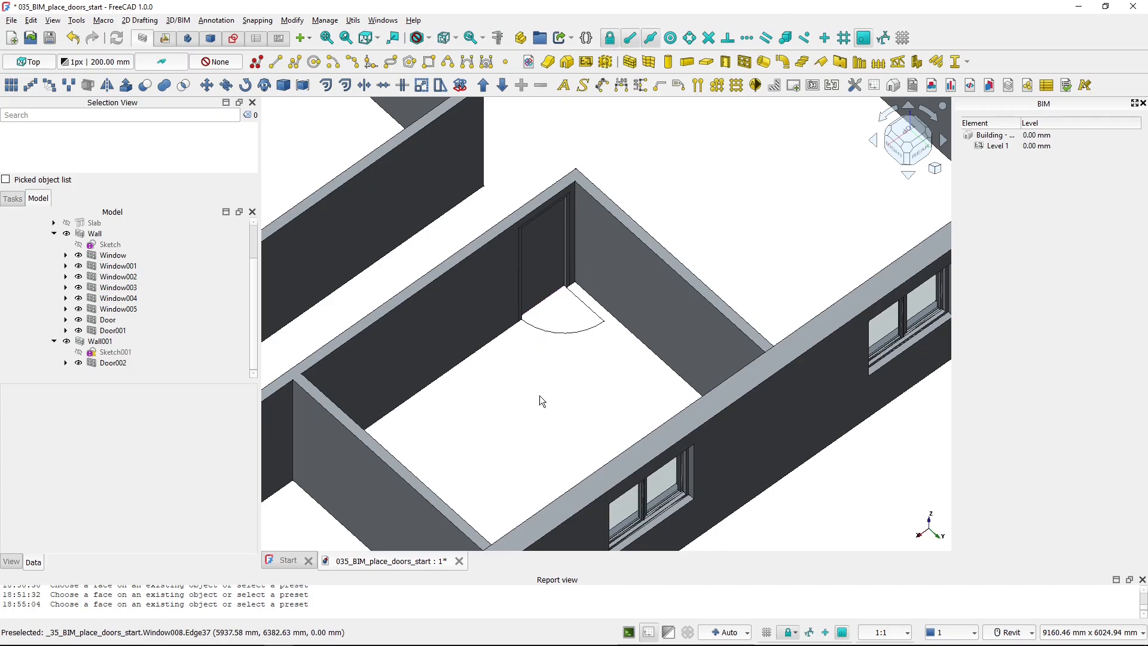
scroll(518, 376, up, 5)
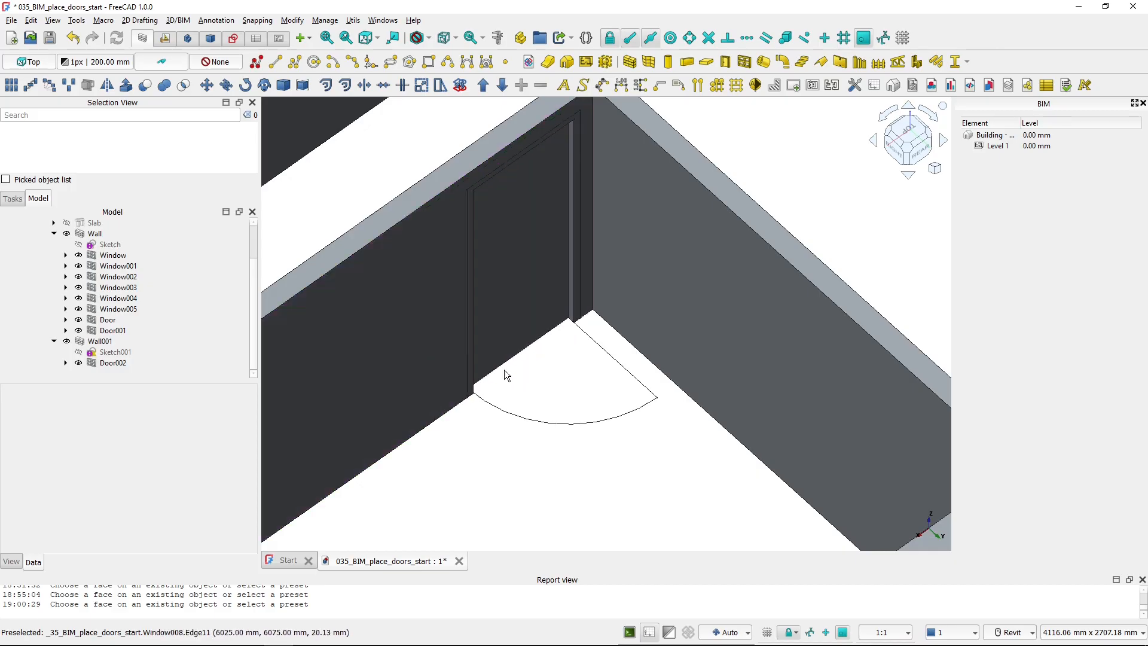
scroll(539, 366, down, 2)
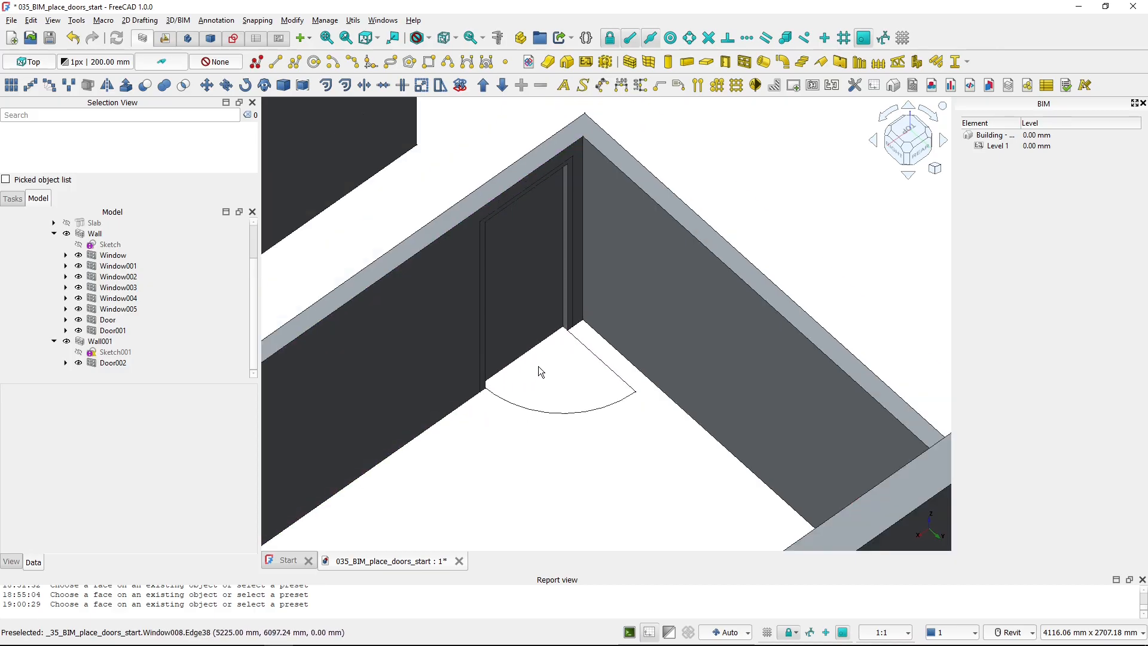
Check the interior doors' positions and swings in level_01_floor_plan.pdf in Foxit PDF Reader against the model in FreeCAD.
key(alt+Tab)
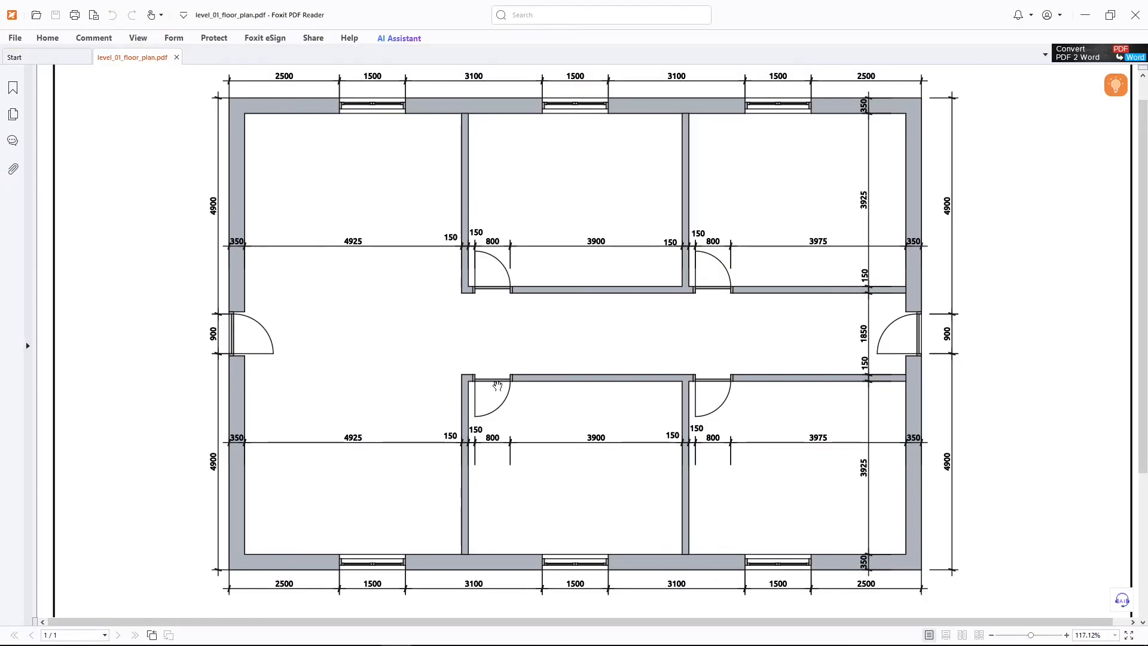
key(alt+Tab)
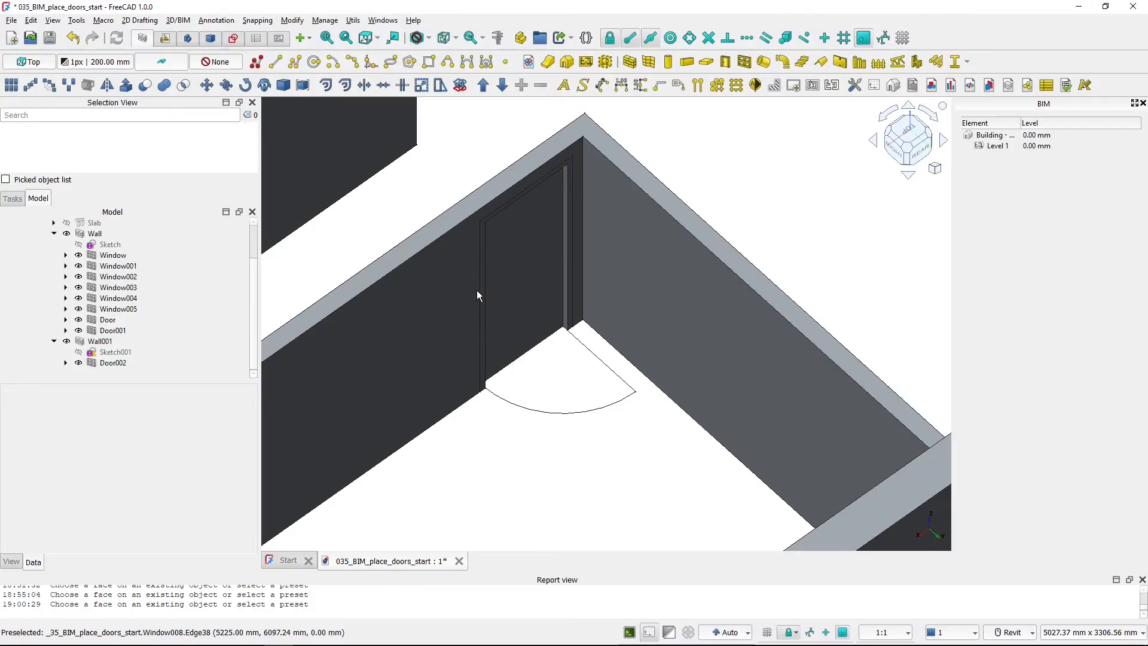
middle_drag(476, 395, 633, 214)
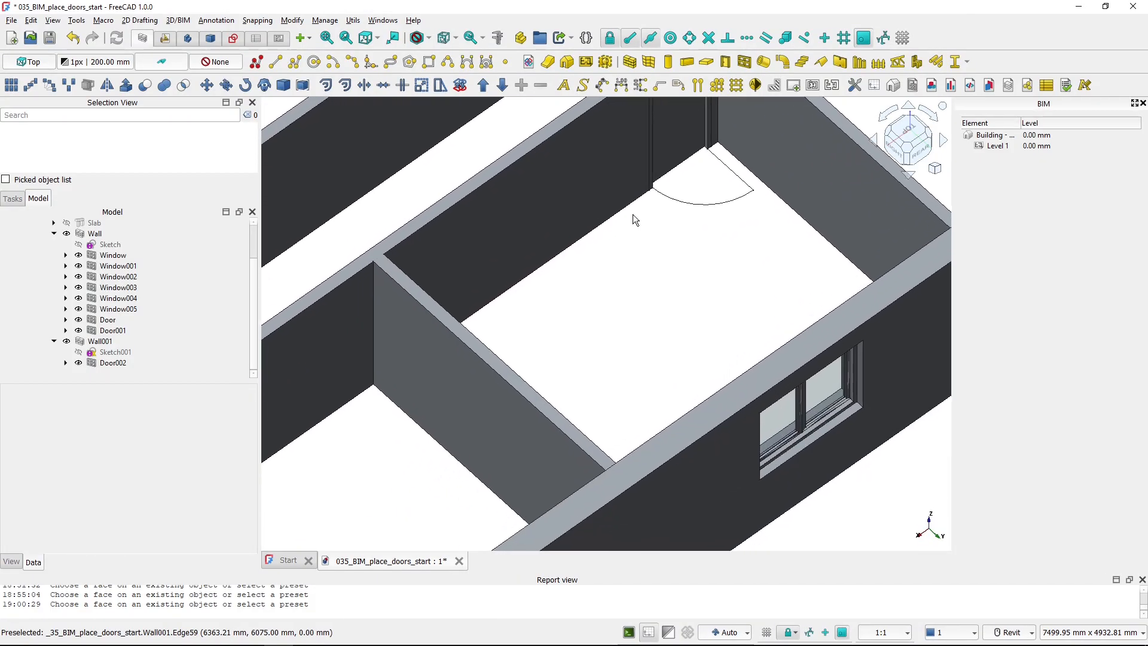
middle_drag(555, 324, 695, 194)
middle_drag(502, 309, 503, 342)
key(alt+Tab)
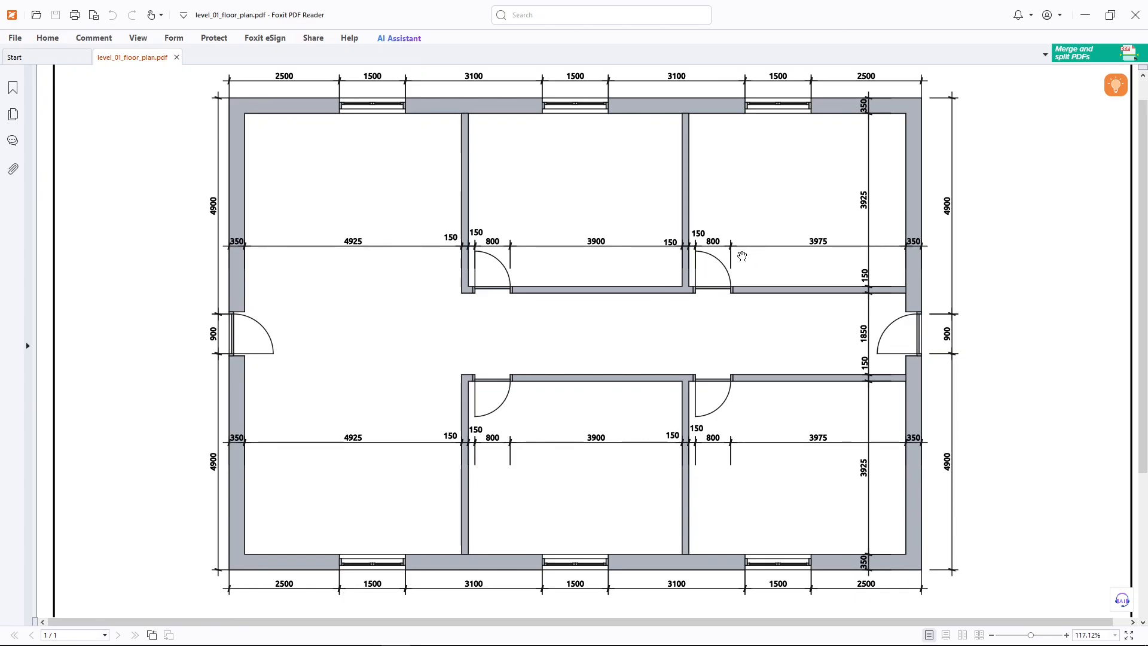
click(475, 393)
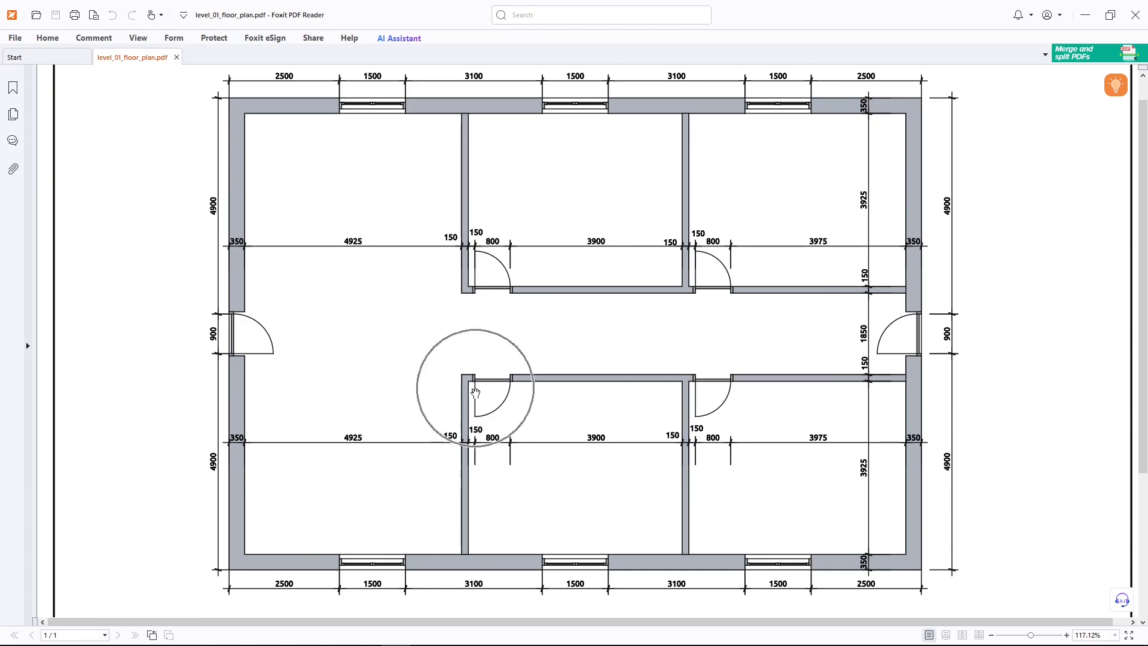
key(ctrl)
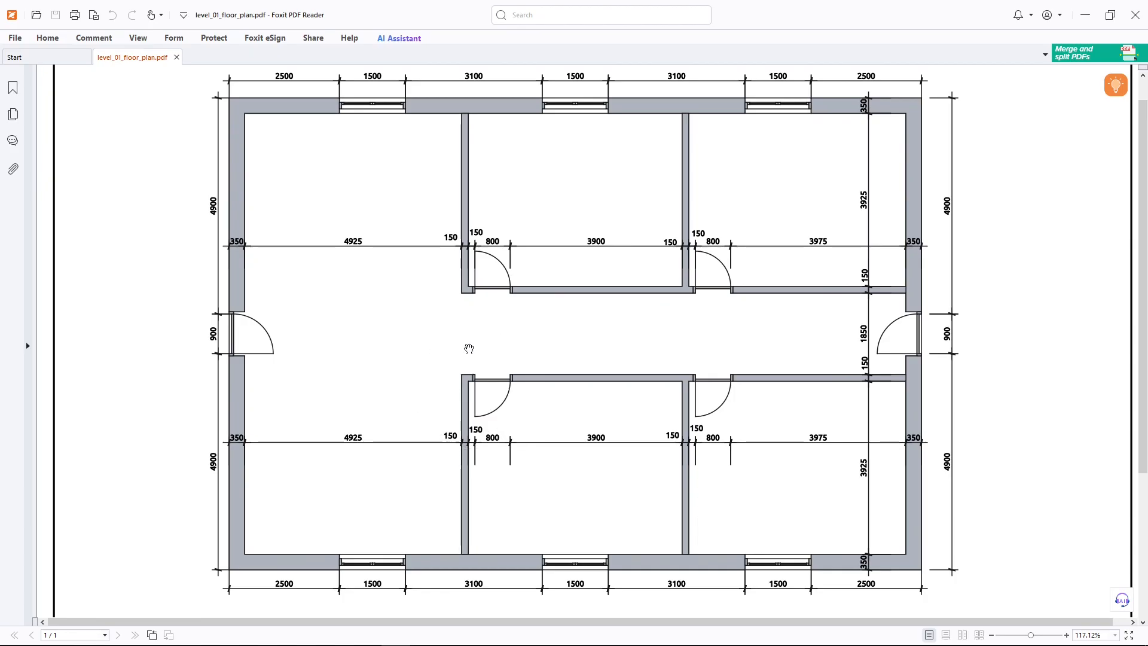
key(alt+Tab)
Place a 900 mm wide Simple door with O2 set to 0 mm at the inner corner of the room across the corridor.
scroll(440, 313, down, 4)
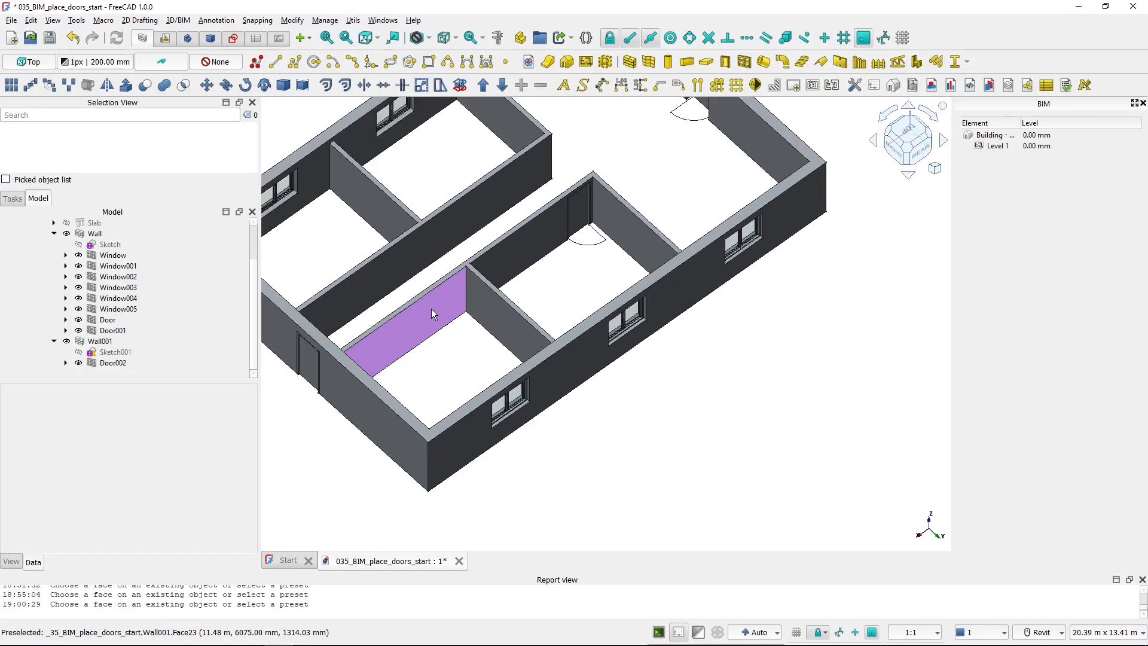
shift+middle_drag(434, 309, 846, 373)
shift+middle_drag(533, 321, 641, 332)
scroll(496, 337, up, 4)
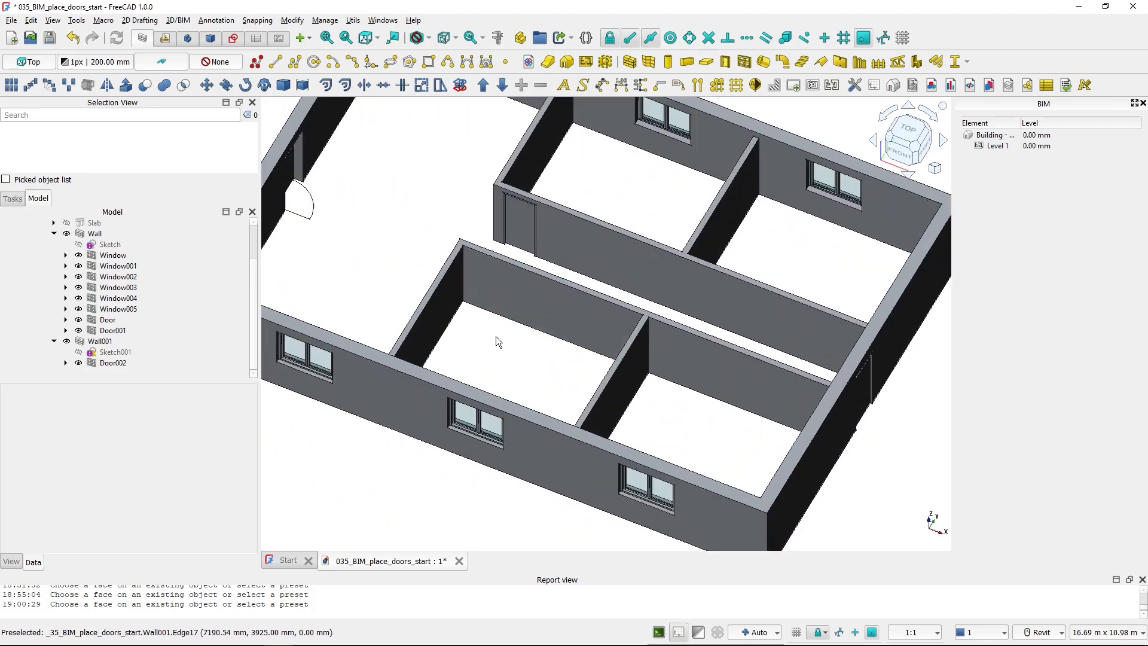
middle_drag(469, 335, 445, 354)
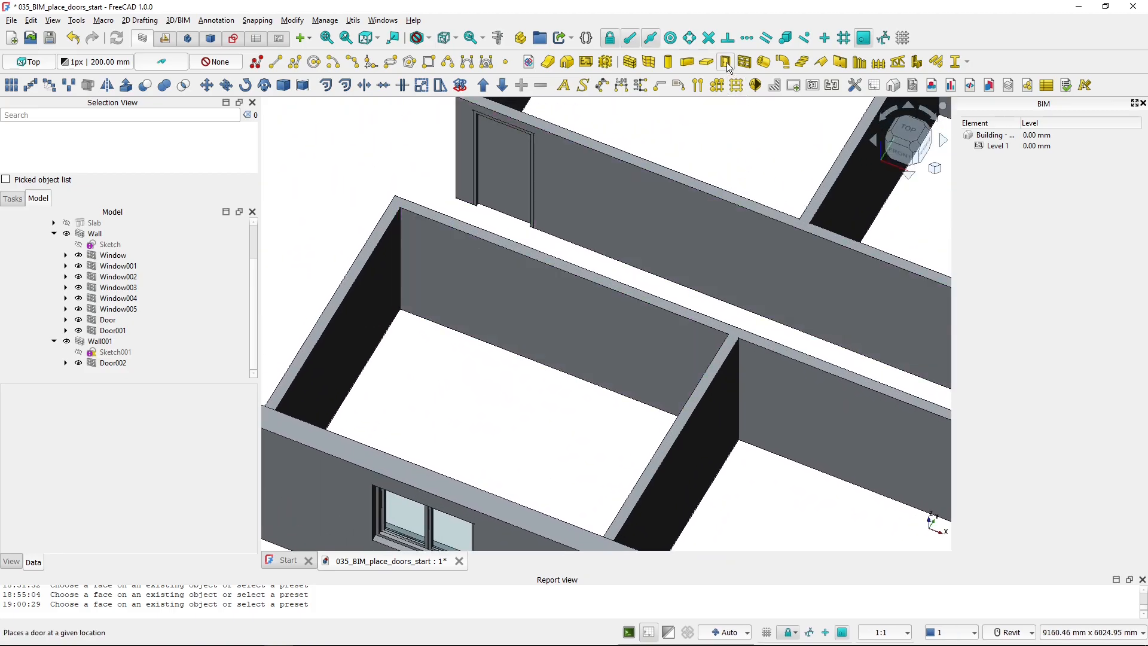
click(726, 62)
scroll(253, 340, down, 5)
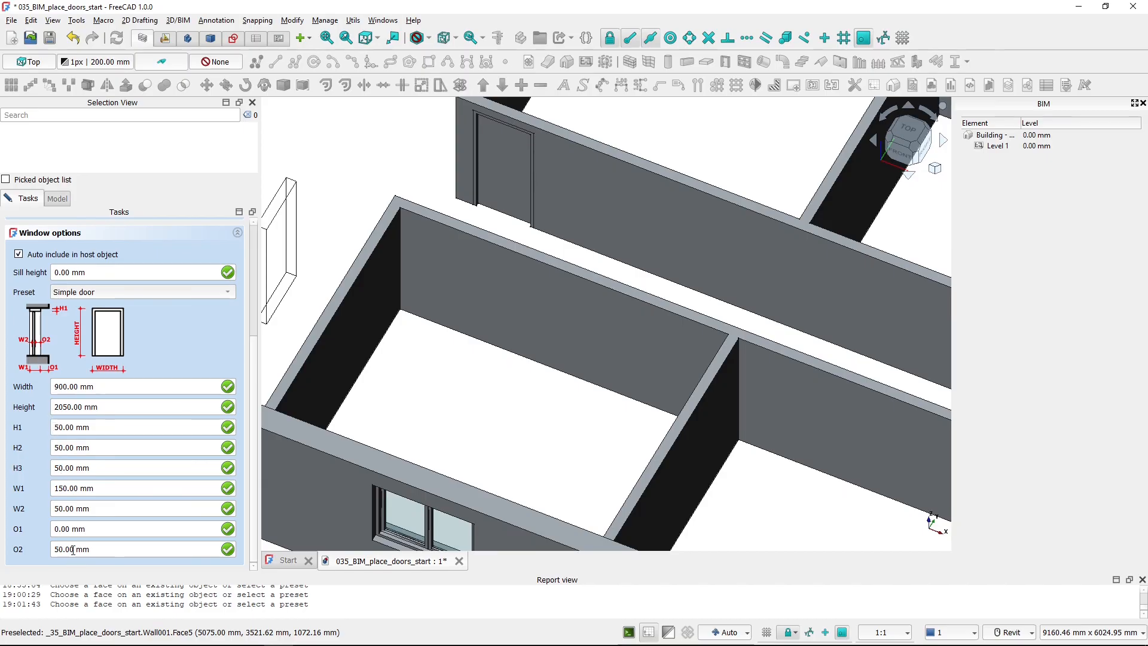
drag(73, 549, 40, 546)
text(0)
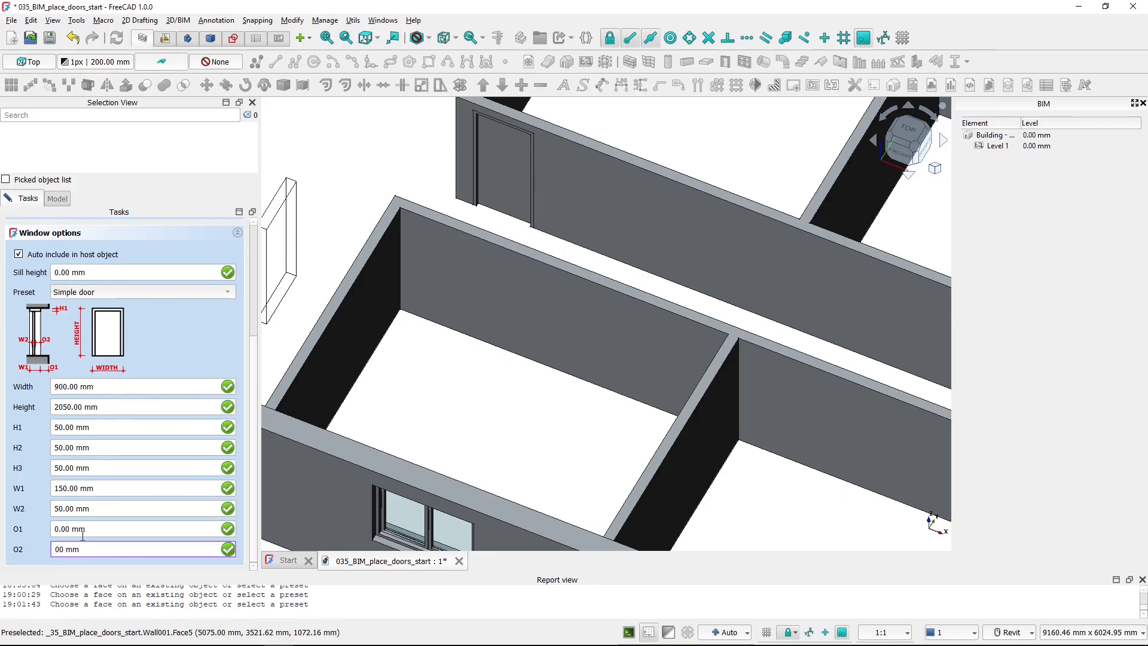
click(92, 531)
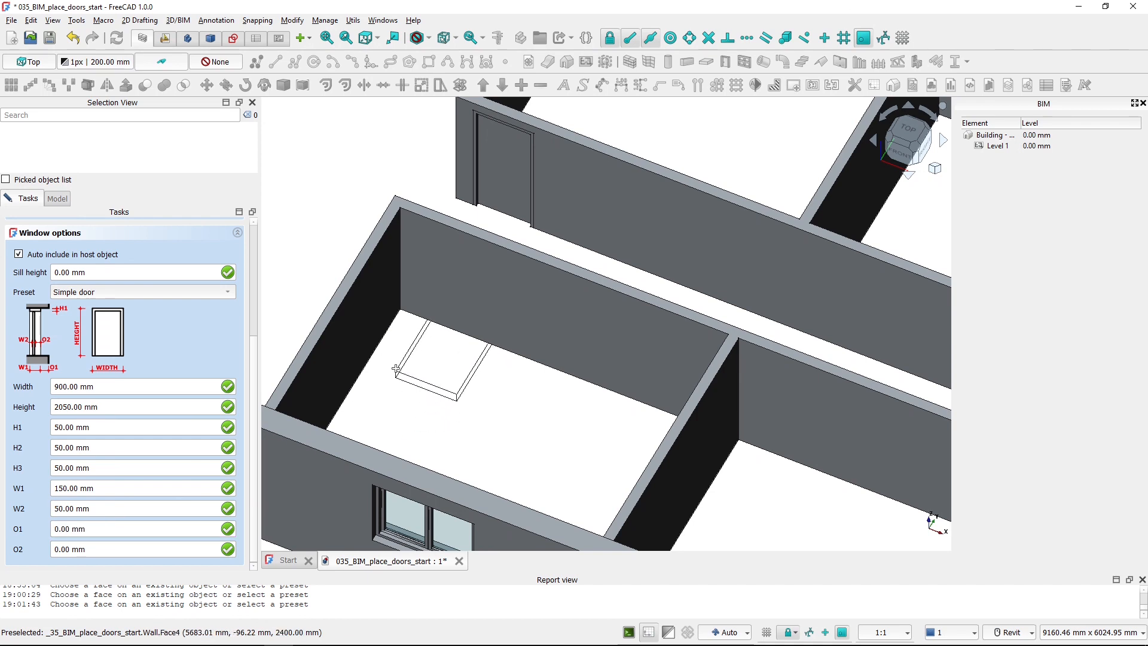
click(402, 311)
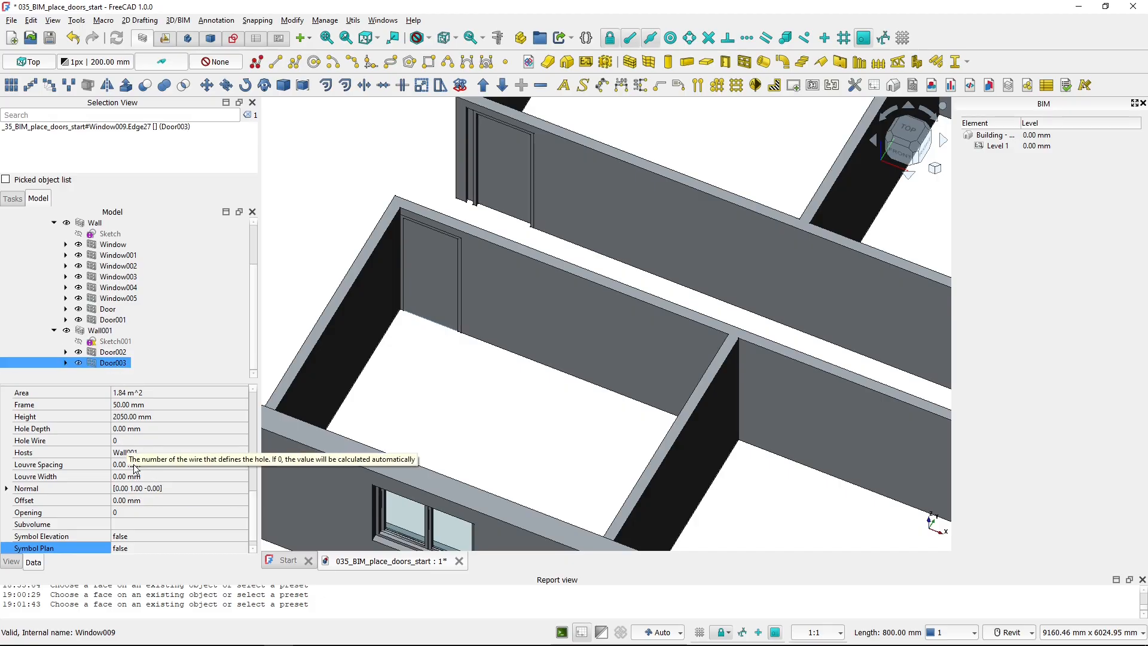
Set the Hole Depth of the door just placed across the corridor to 500 mm.
scroll(149, 496, down, 1)
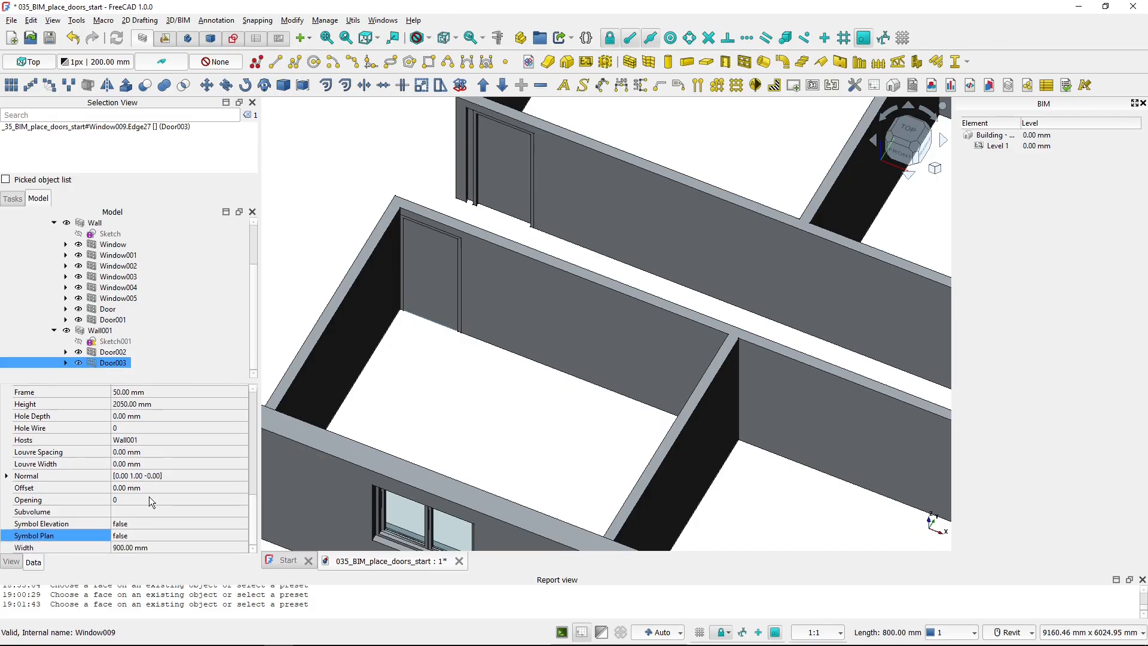
click(147, 416)
text(50)
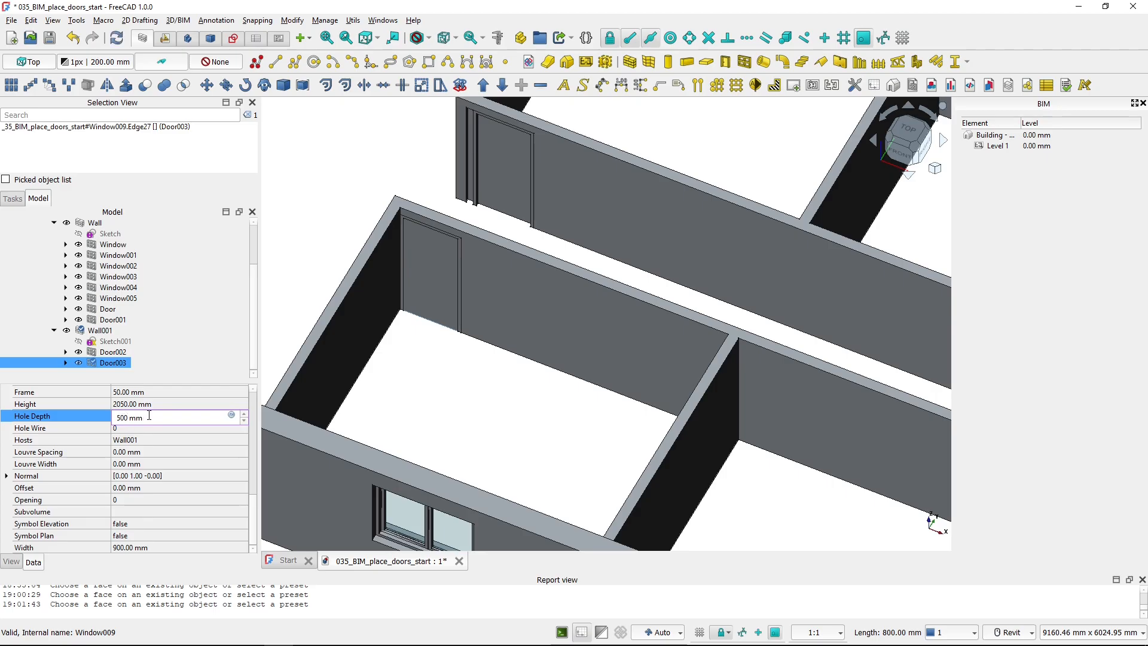
key(Return)
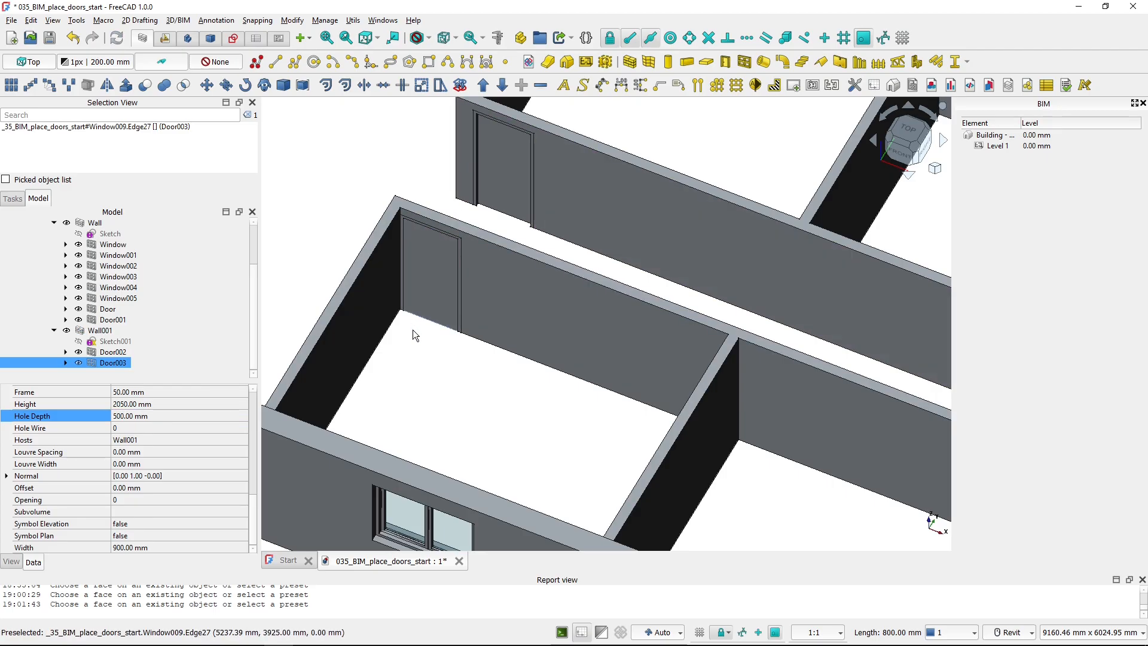
Check the door offset in level_01_floor_plan.pdf in Foxit PDF Reader, and in FreeCAD move the last placed door 100 mm along X from the corner.
key(alt+Tab)
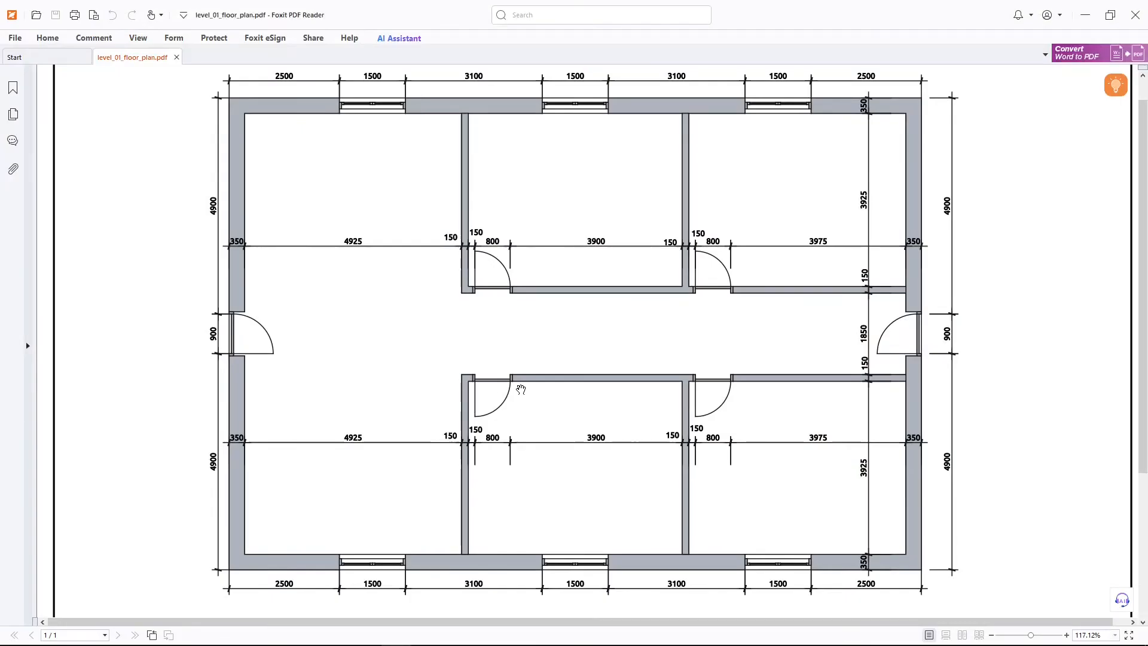
key(alt+Tab)
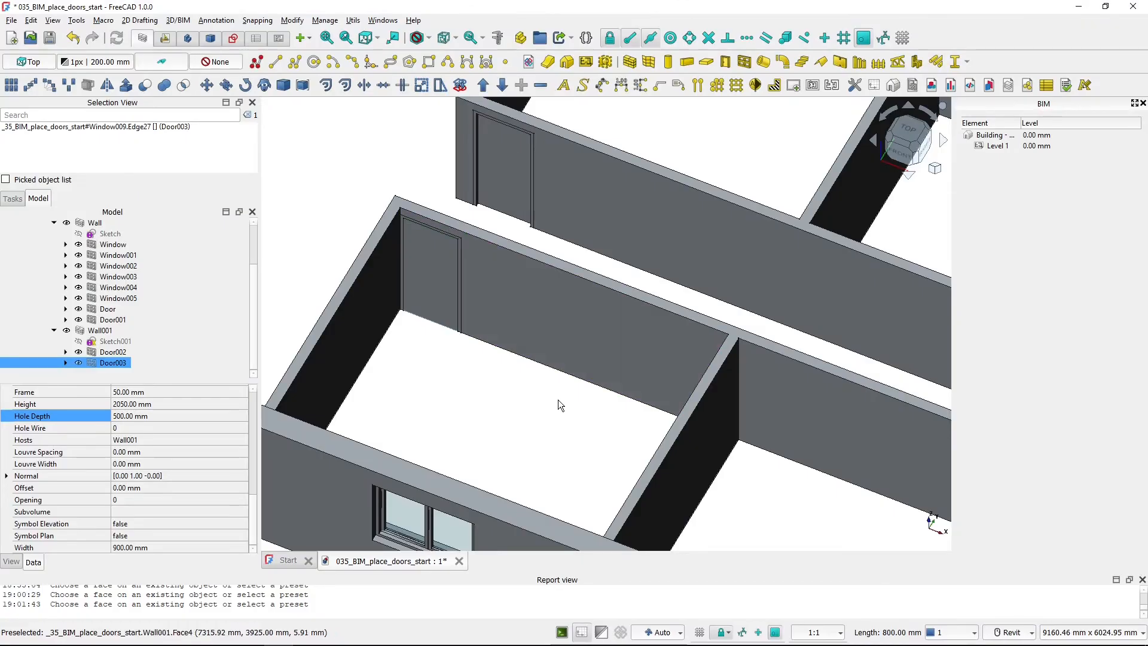
click(106, 353)
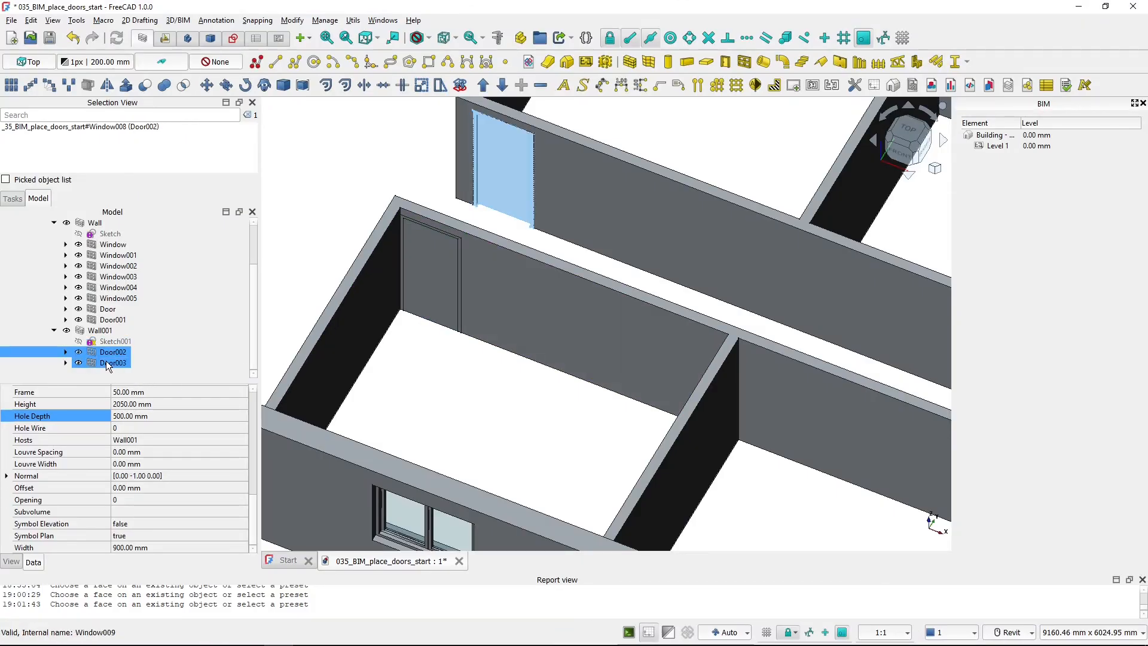
click(107, 362)
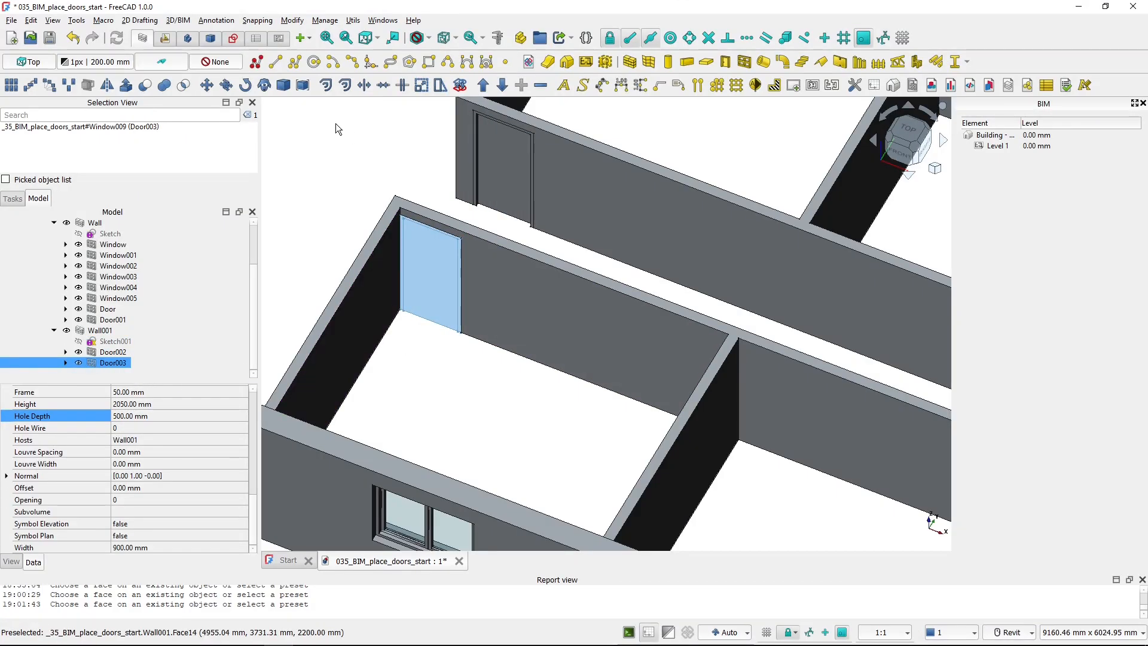
click(206, 84)
click(435, 381)
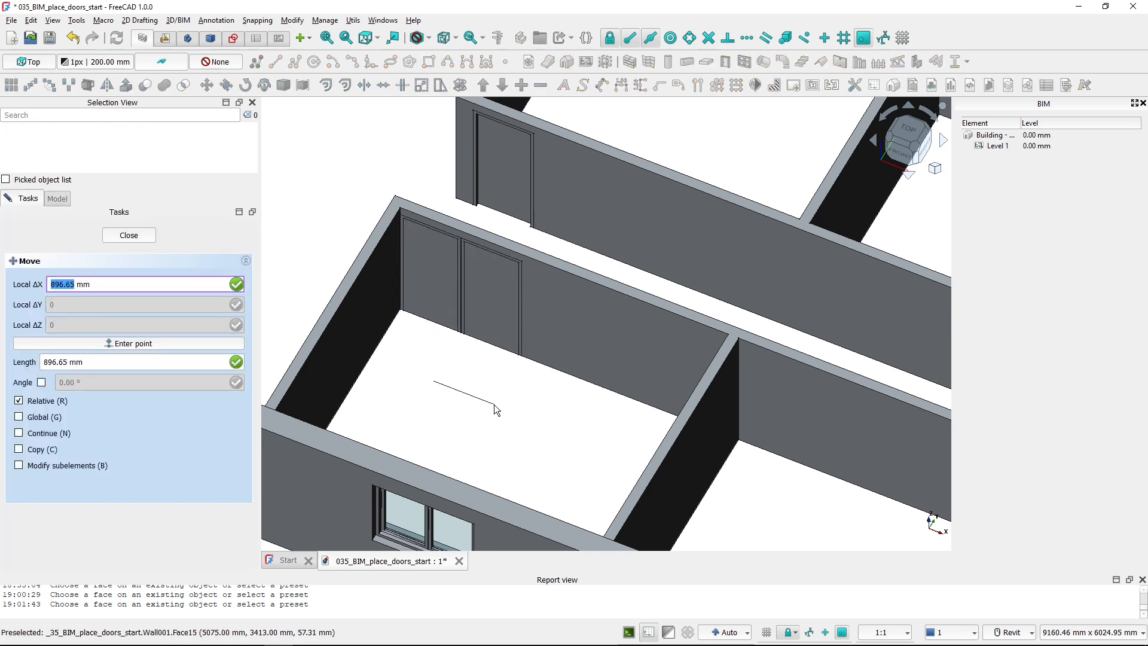
text(100)
key(Return)
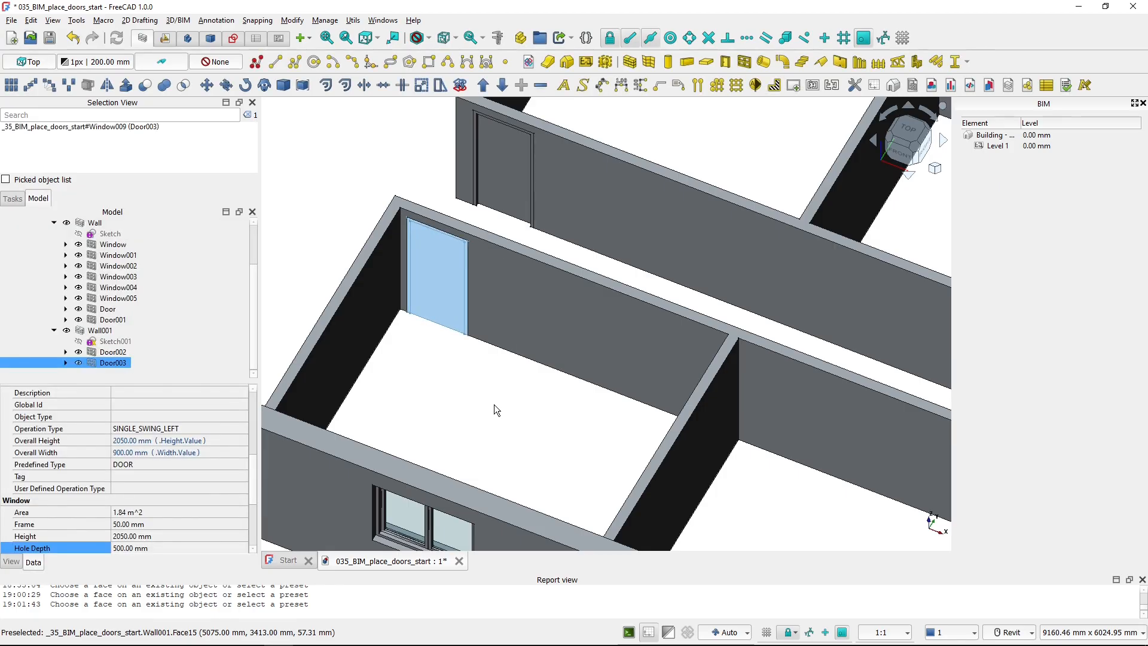
click(494, 404)
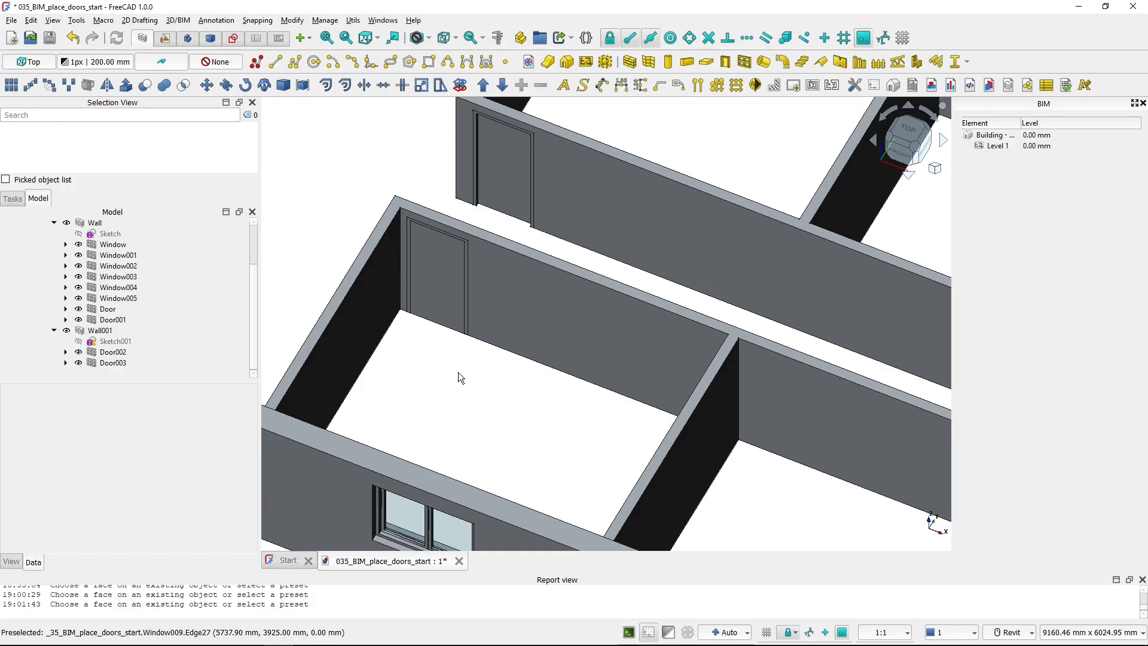
Set Symbol Plan to true for the door just moved so that its swing arc is drawn on the floor.
click(429, 316)
scroll(176, 448, down, 4)
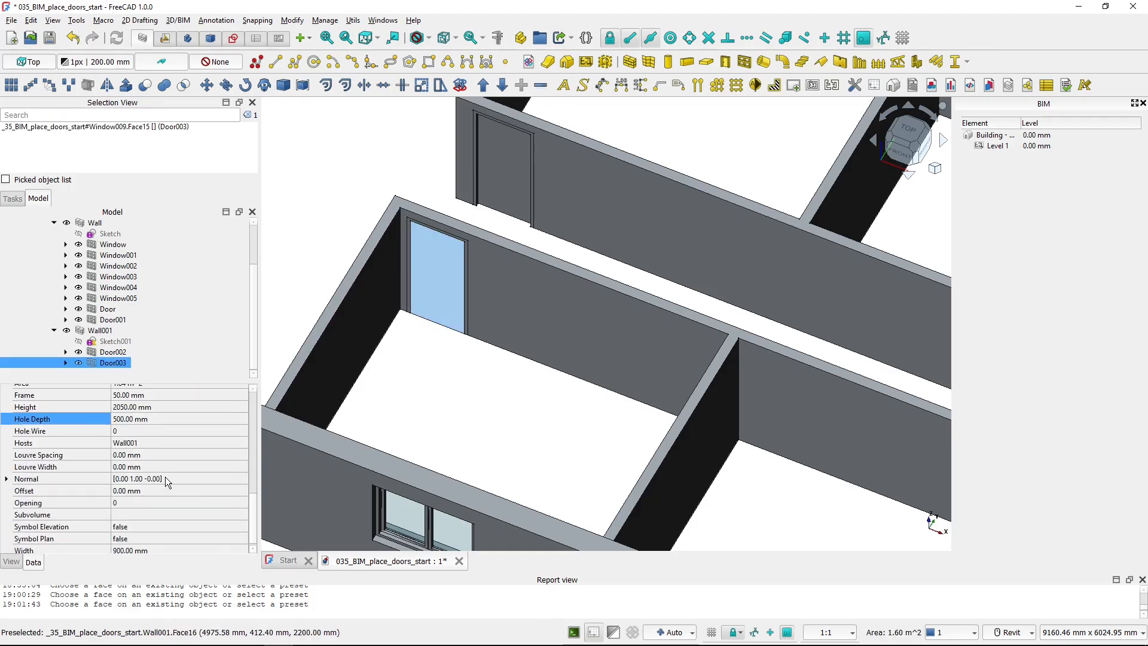
click(134, 534)
click(135, 535)
click(136, 550)
click(401, 392)
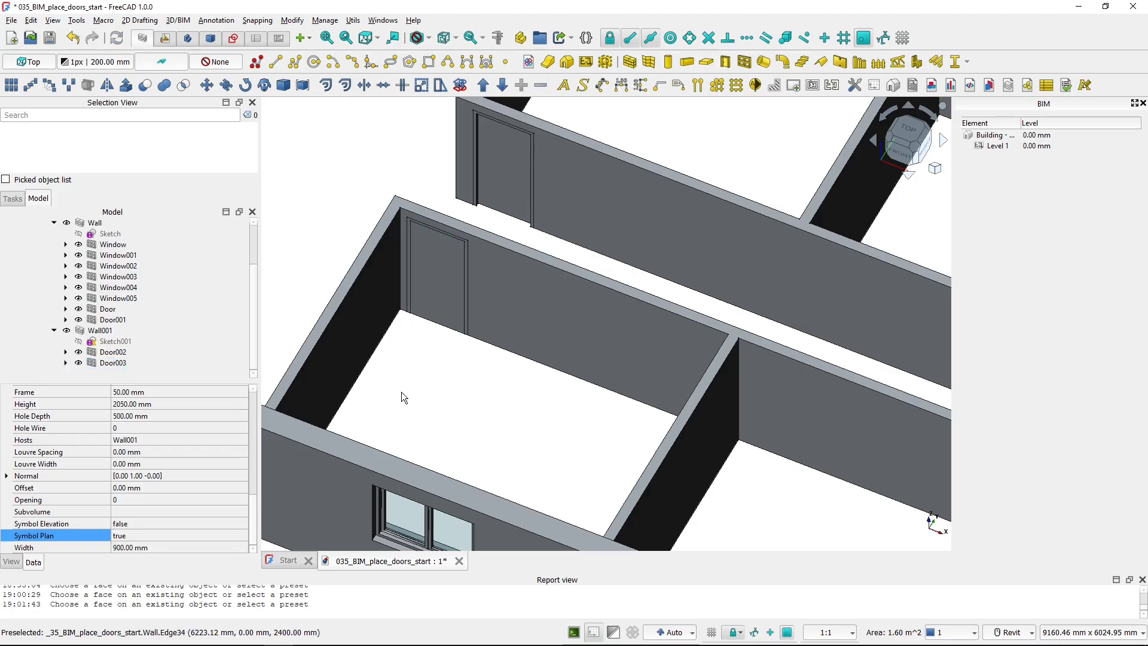
Invert the opening direction of the moved door so that it swings into its room.
shift+middle_drag(445, 360, 311, 372)
shift+middle_drag(235, 367, 274, 369)
shift+middle_drag(495, 367, 475, 328)
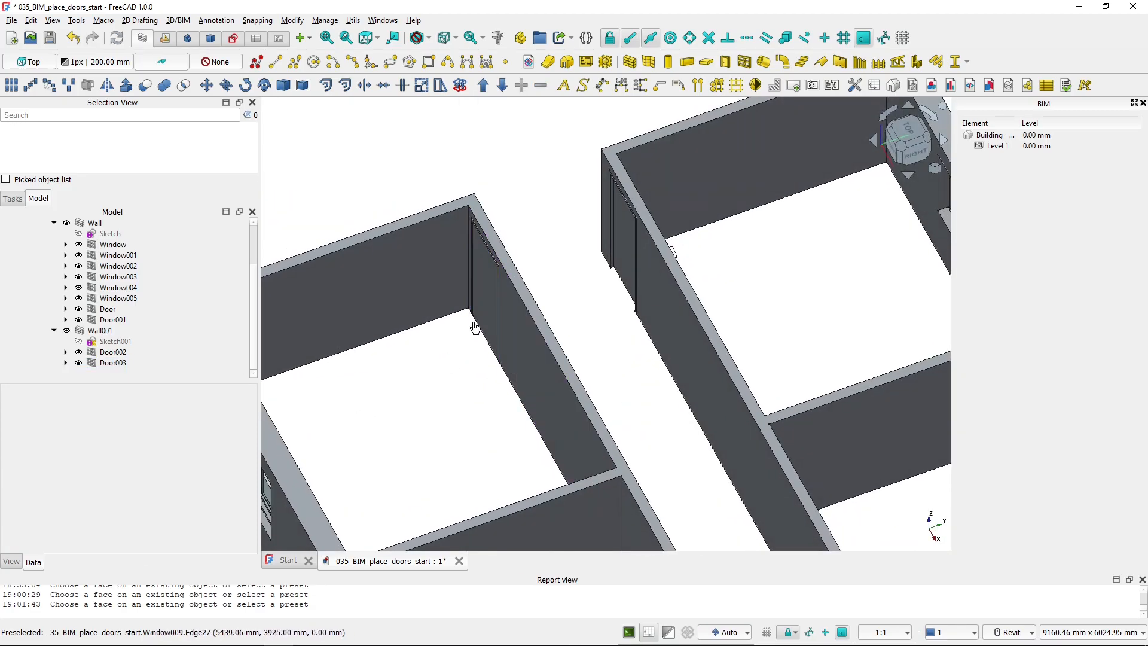
click(482, 308)
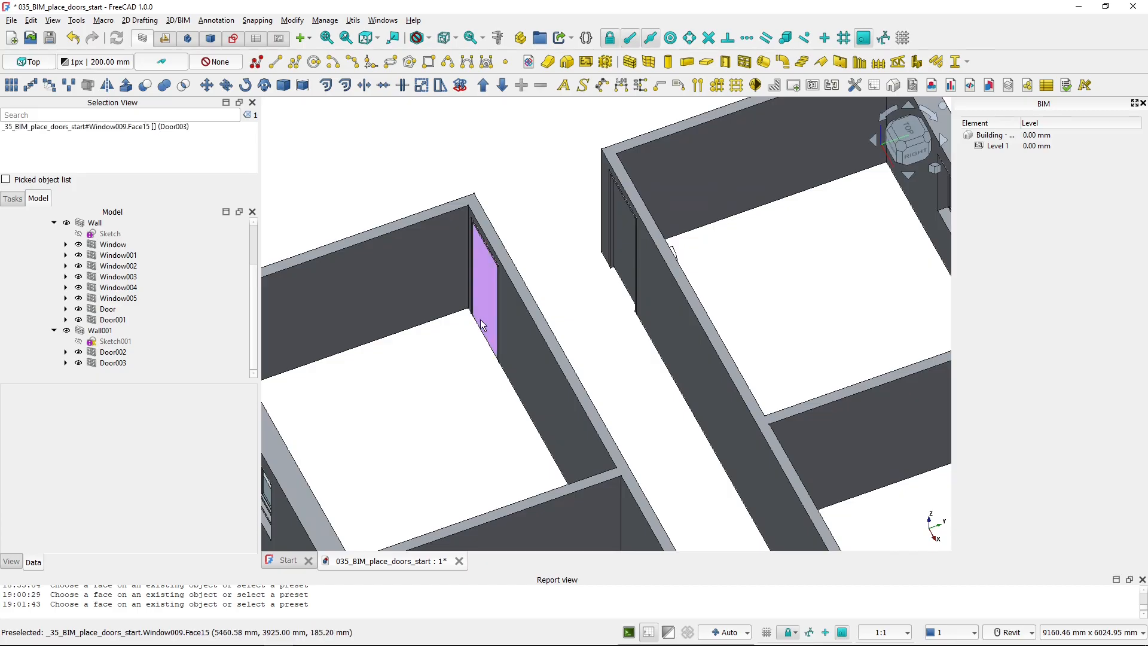
right_click(111, 361)
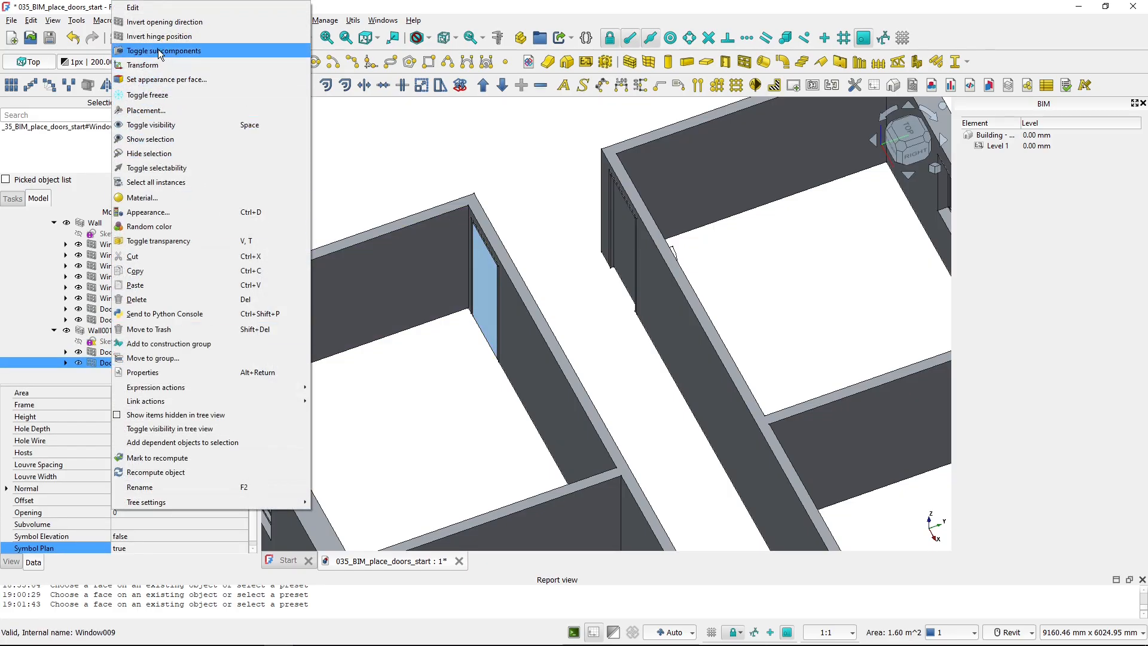
click(159, 23)
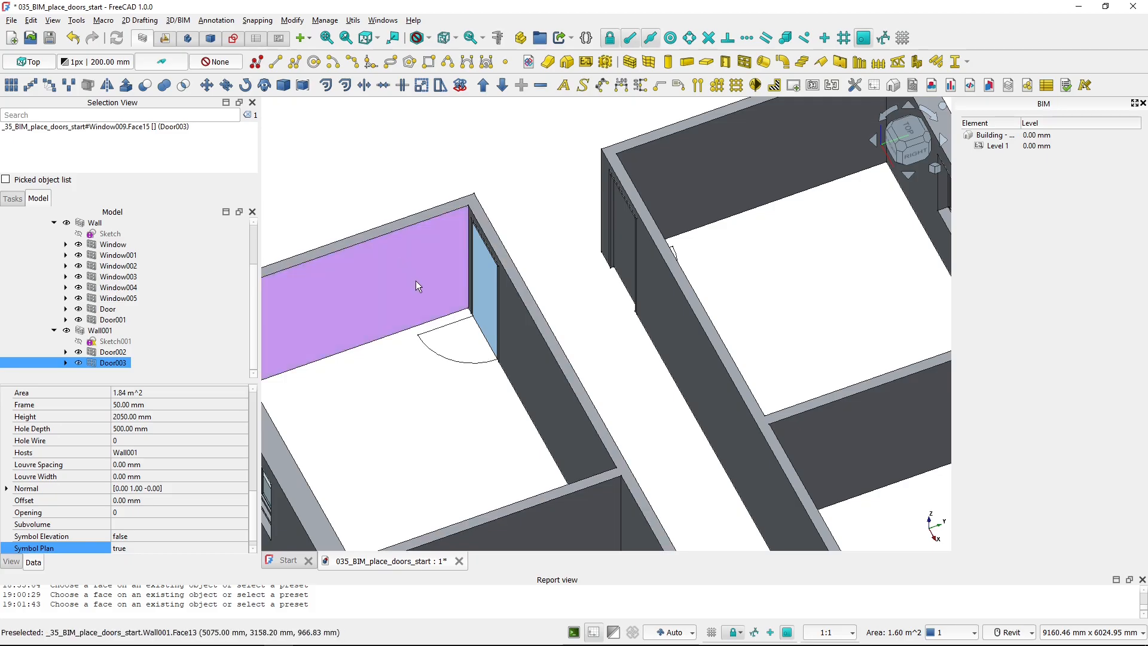
scroll(415, 362, down, 3)
shift+middle_drag(417, 368, 500, 393)
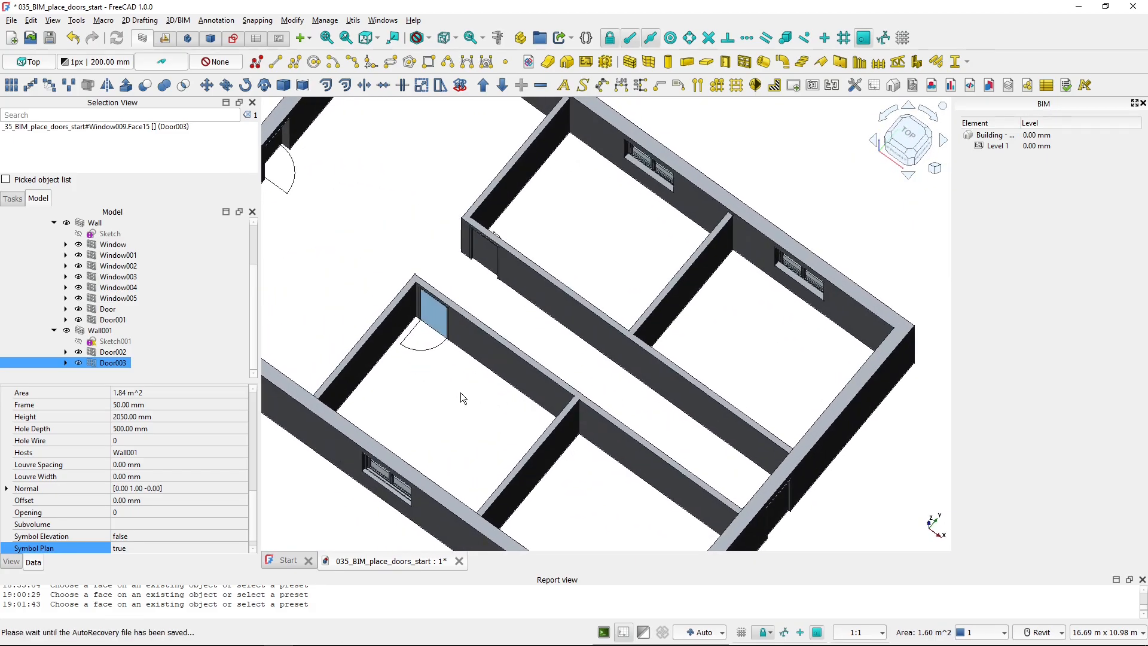
Show the model from the top in the Wireframe display style, with both corridor doors in view.
key(alt+Tab)
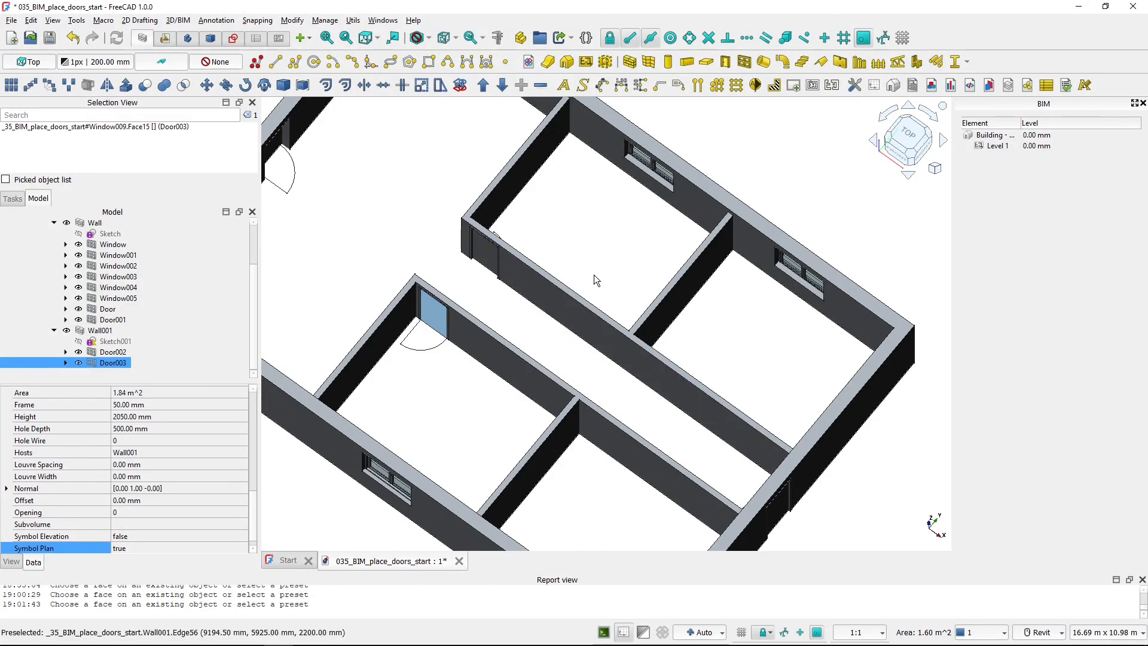
click(908, 136)
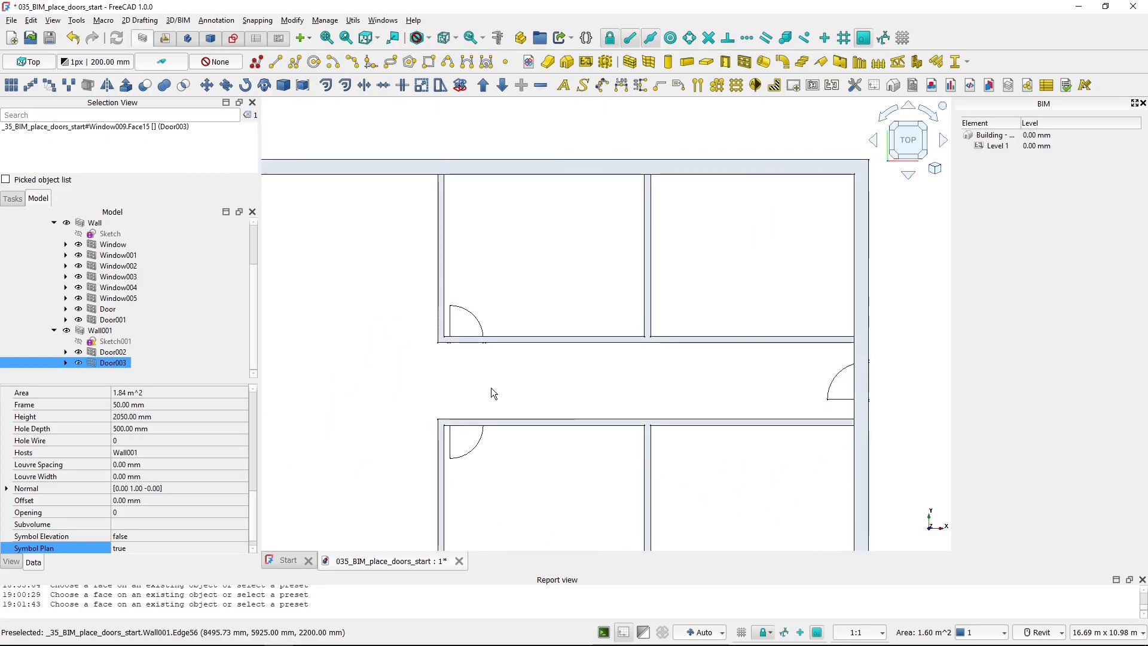
middle_drag(490, 387, 524, 345)
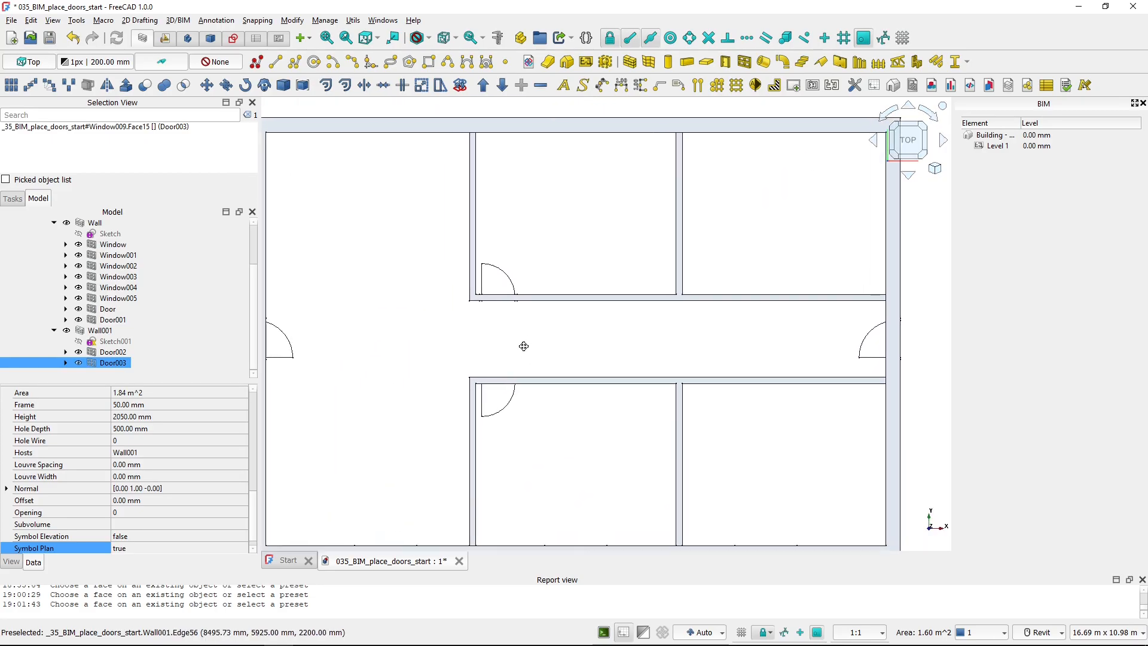
click(429, 38)
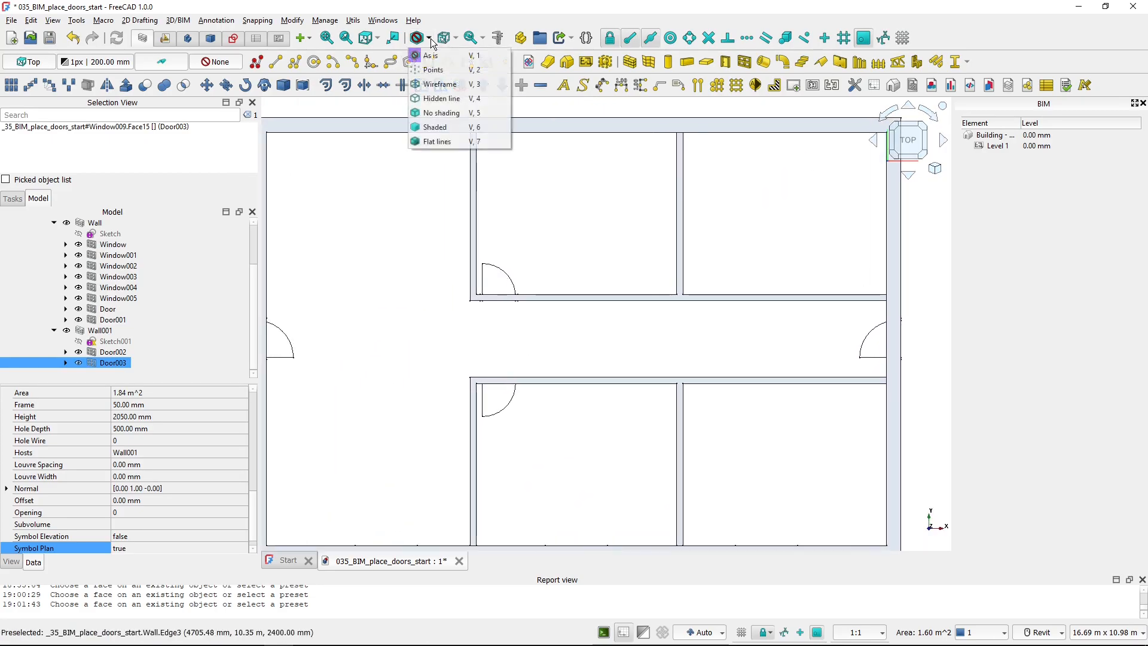
click(440, 84)
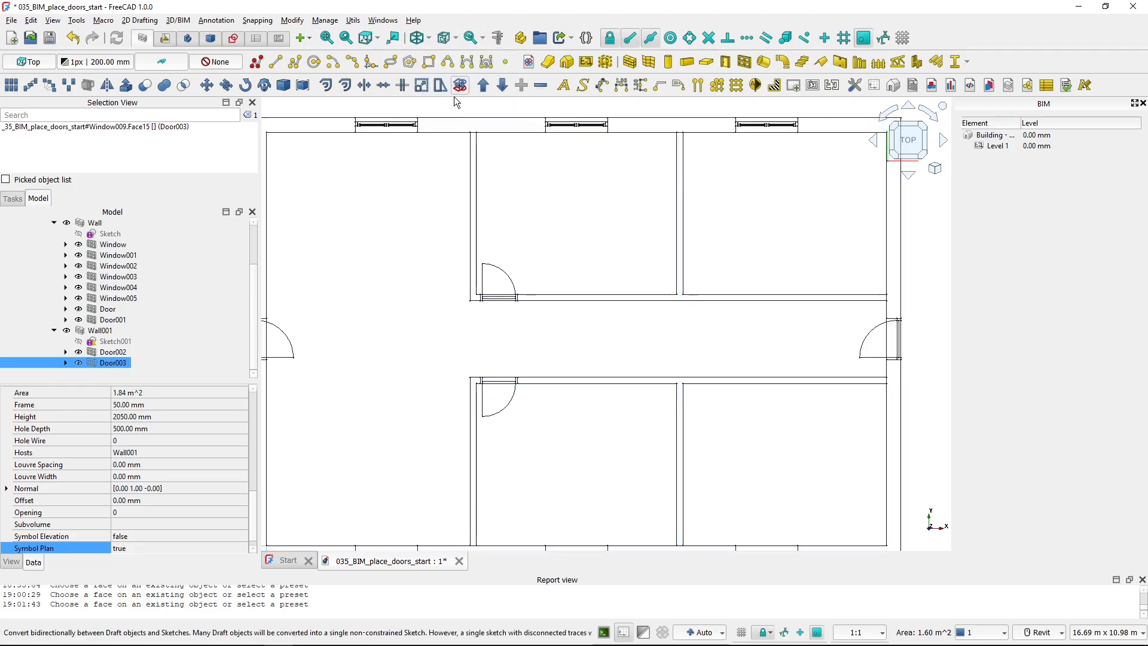
Copy the lower corridor wall's door into the adjacent room, using the matching inner wall corners as base and destination points.
click(498, 408)
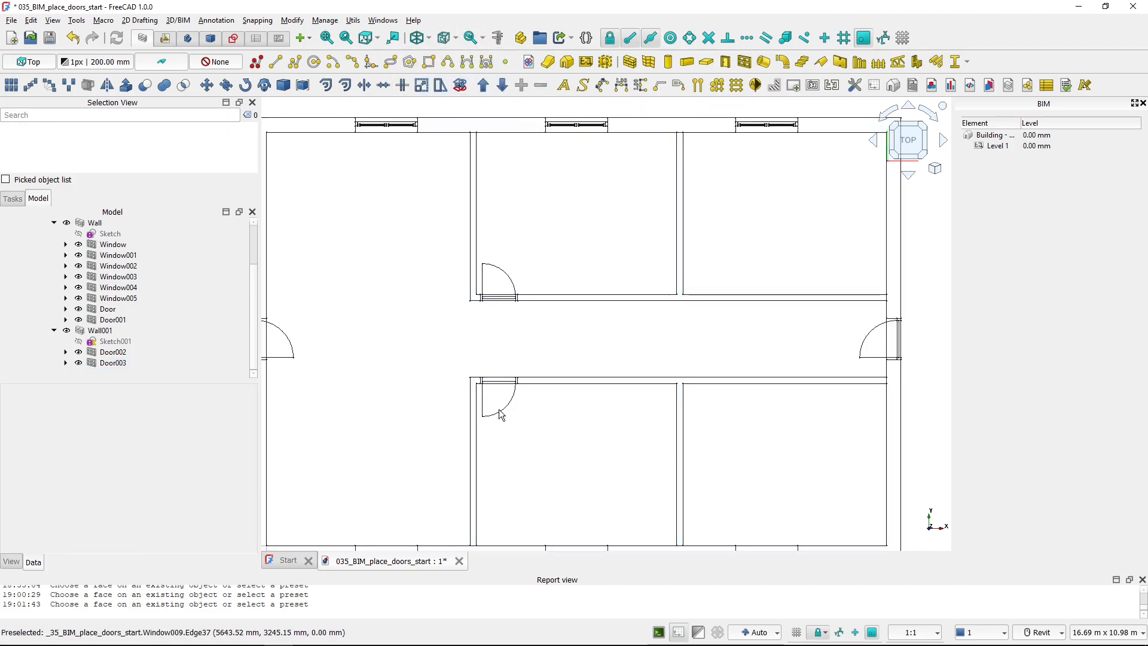
click(498, 385)
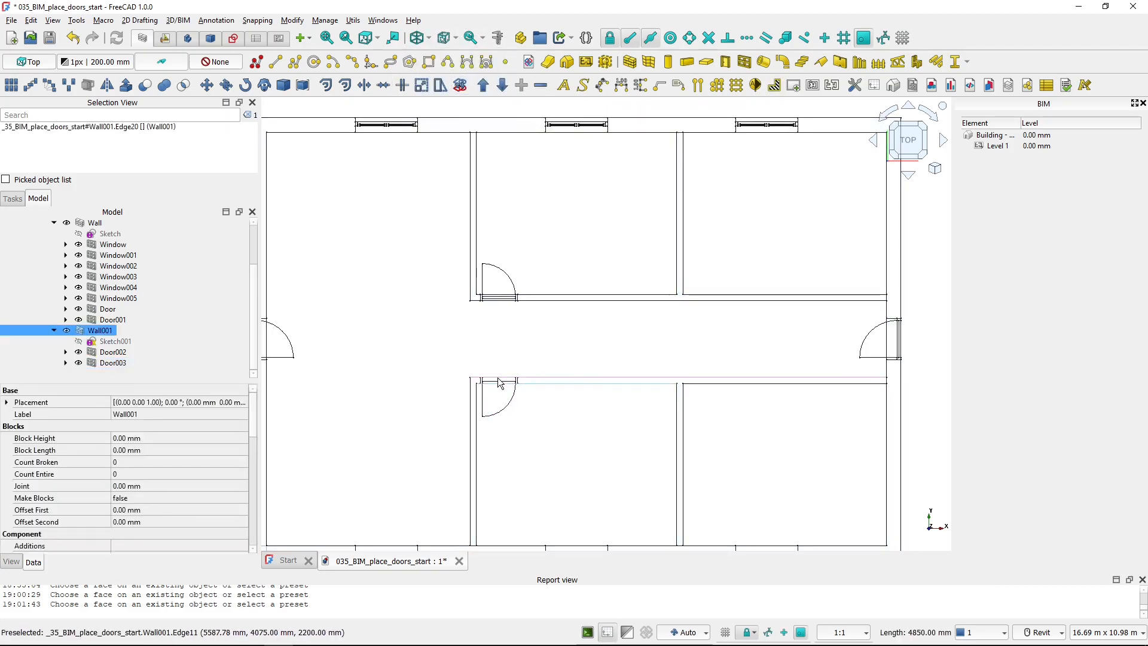
click(113, 362)
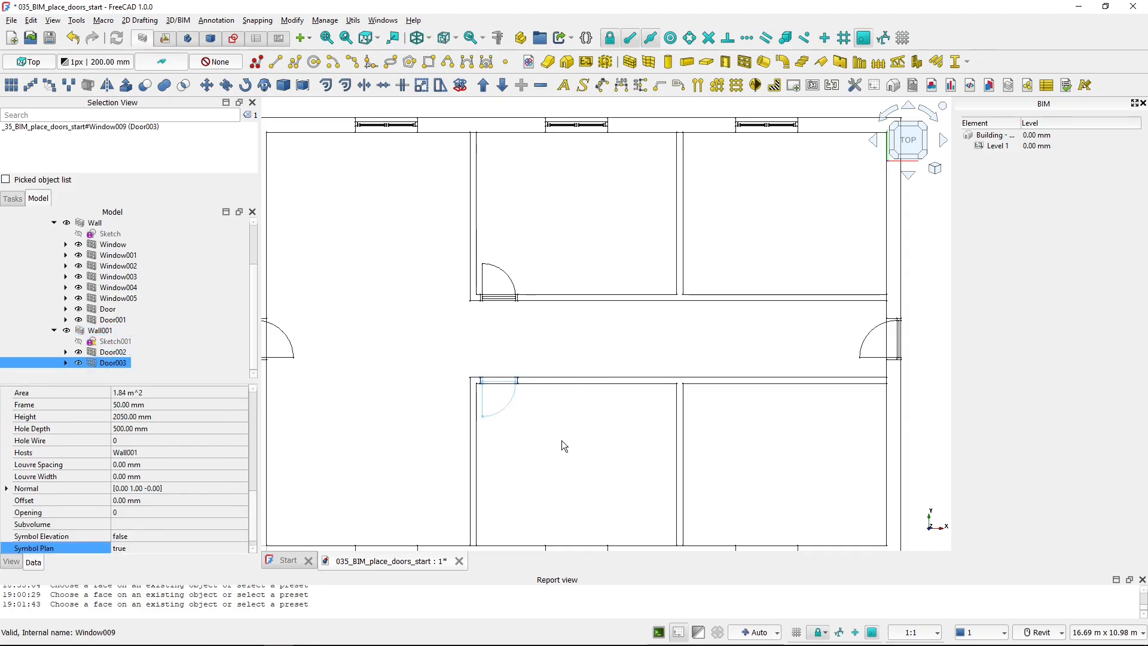
scroll(531, 424, up, 2)
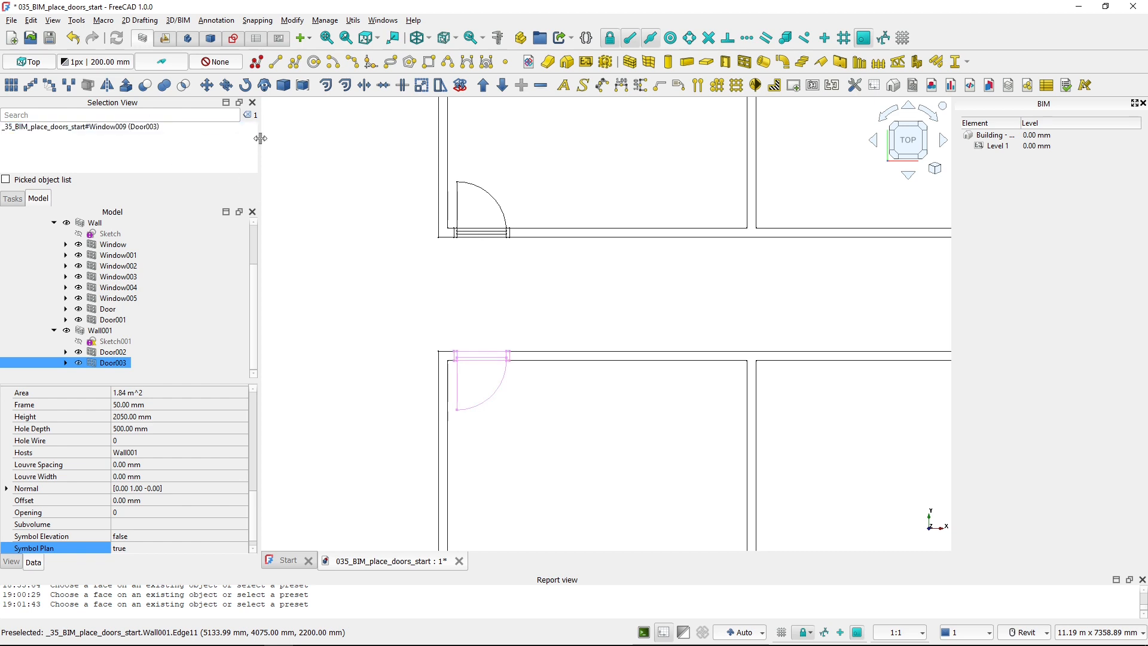
click(227, 86)
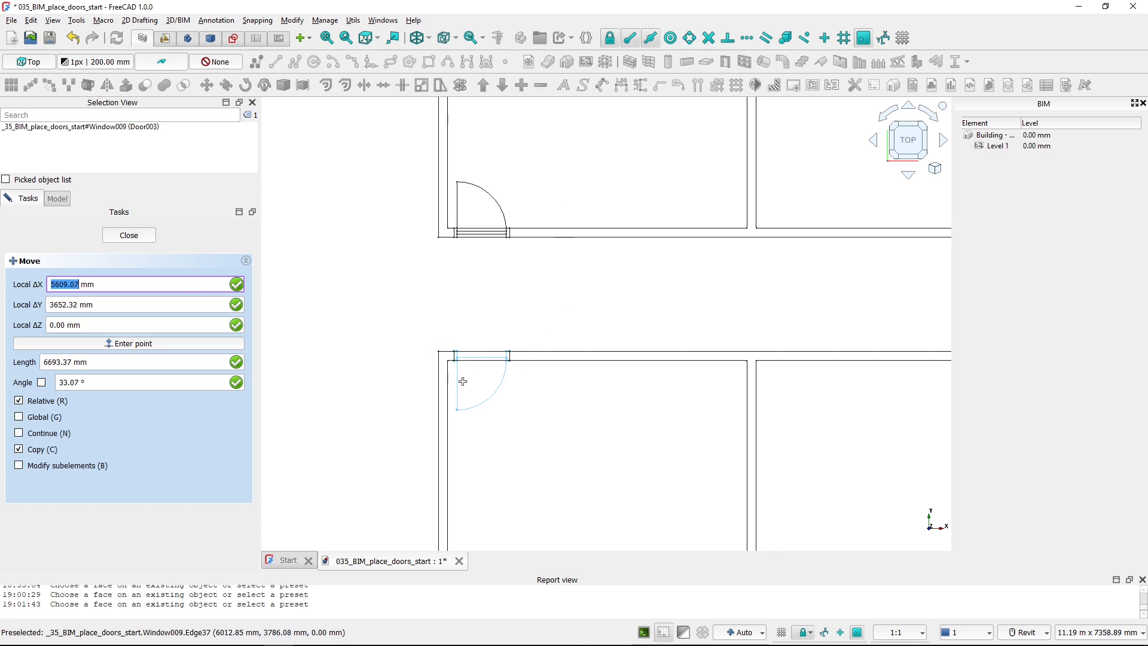
scroll(456, 381, up, 5)
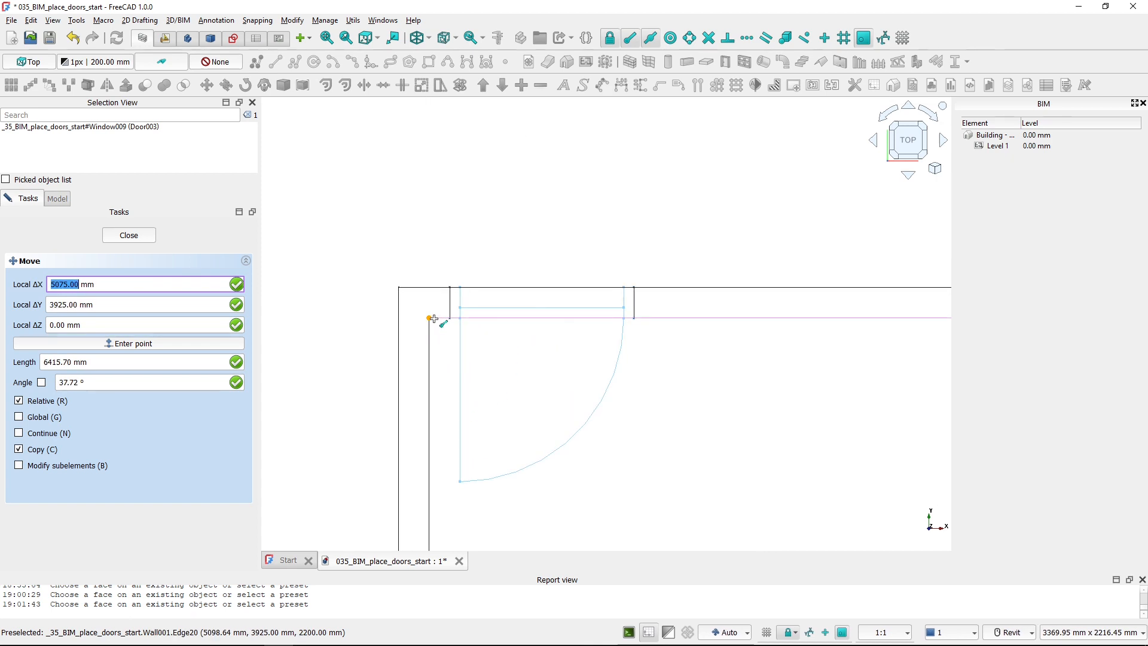
click(434, 319)
middle_drag(767, 269, 501, 271)
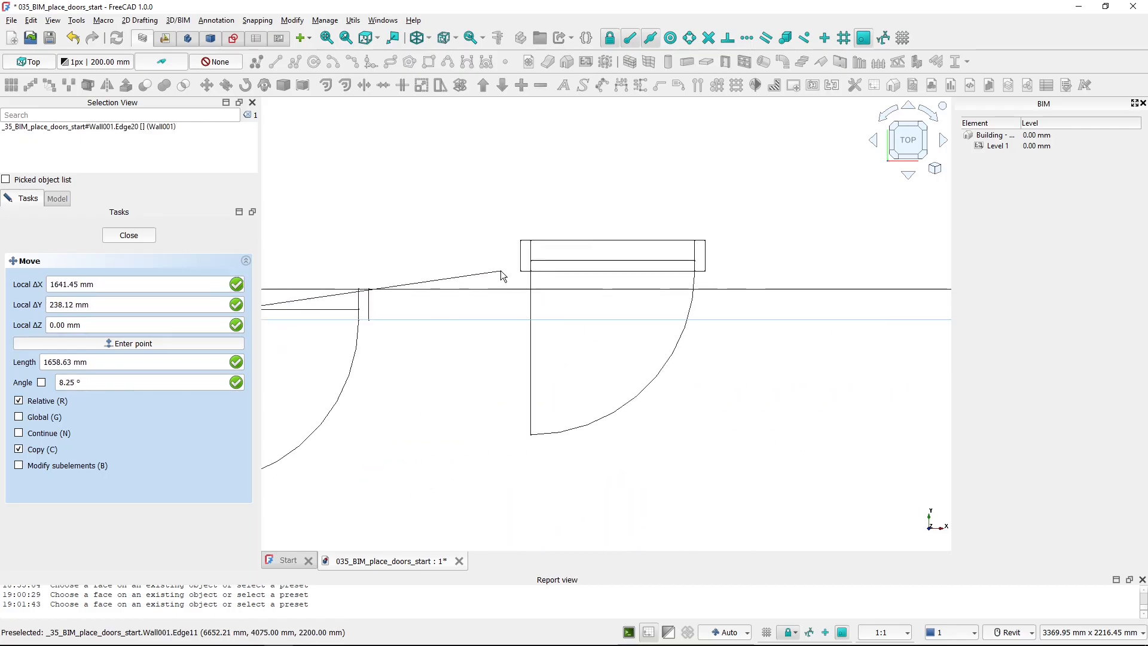
scroll(501, 271, down, 4)
middle_drag(652, 334, 439, 338)
scroll(514, 344, up, 3)
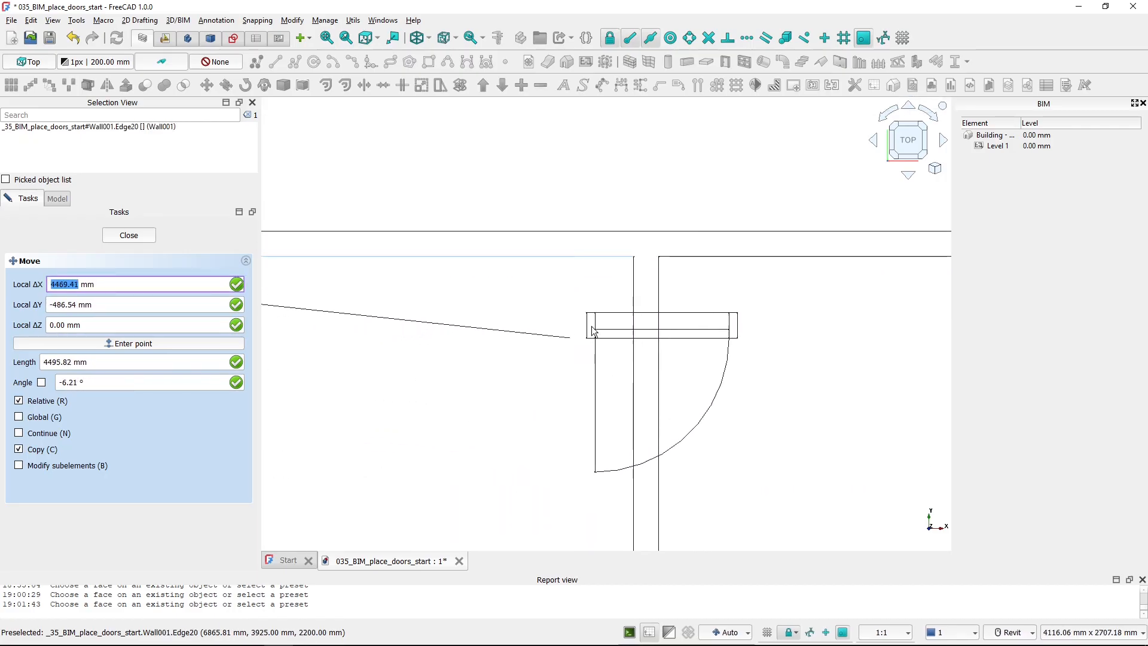
click(656, 258)
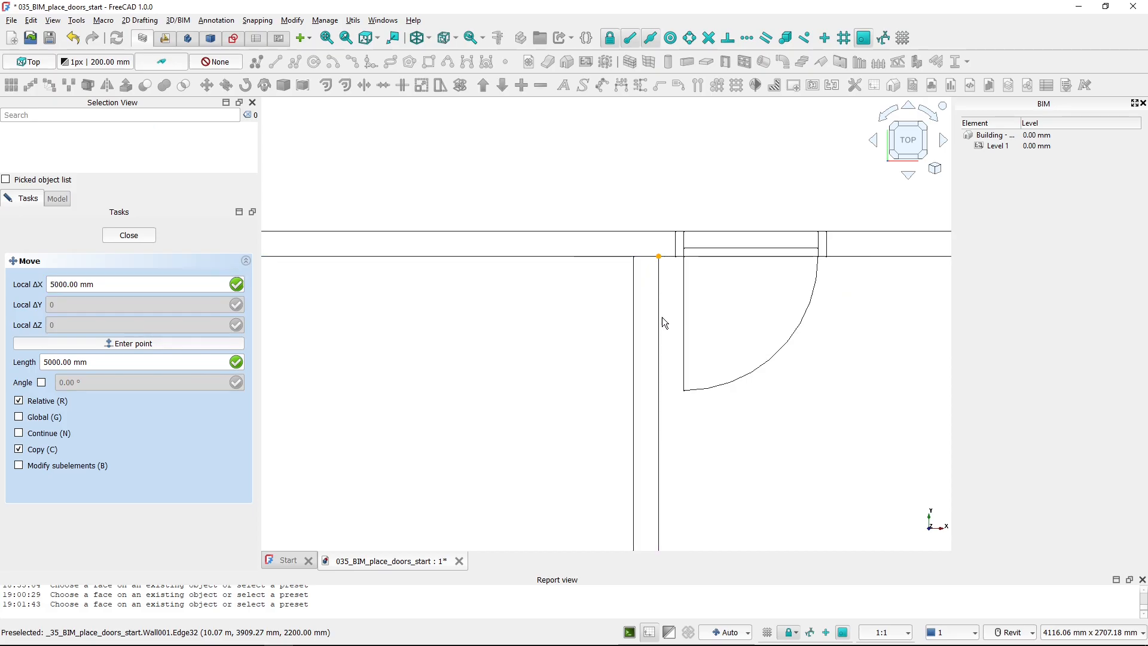
scroll(658, 315, down, 1)
scroll(659, 270, down, 3)
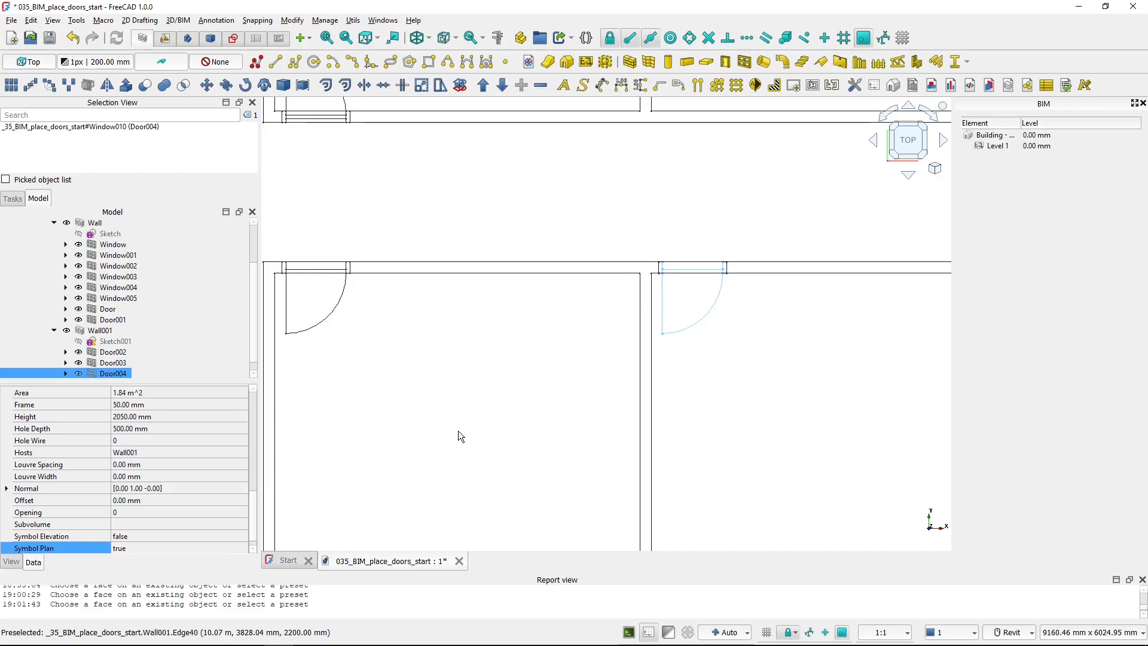
Compare the copied door with level_01_floor_plan.pdf, restore the As is display style and inspect the door in an axonometric view.
key(alt+Tab)
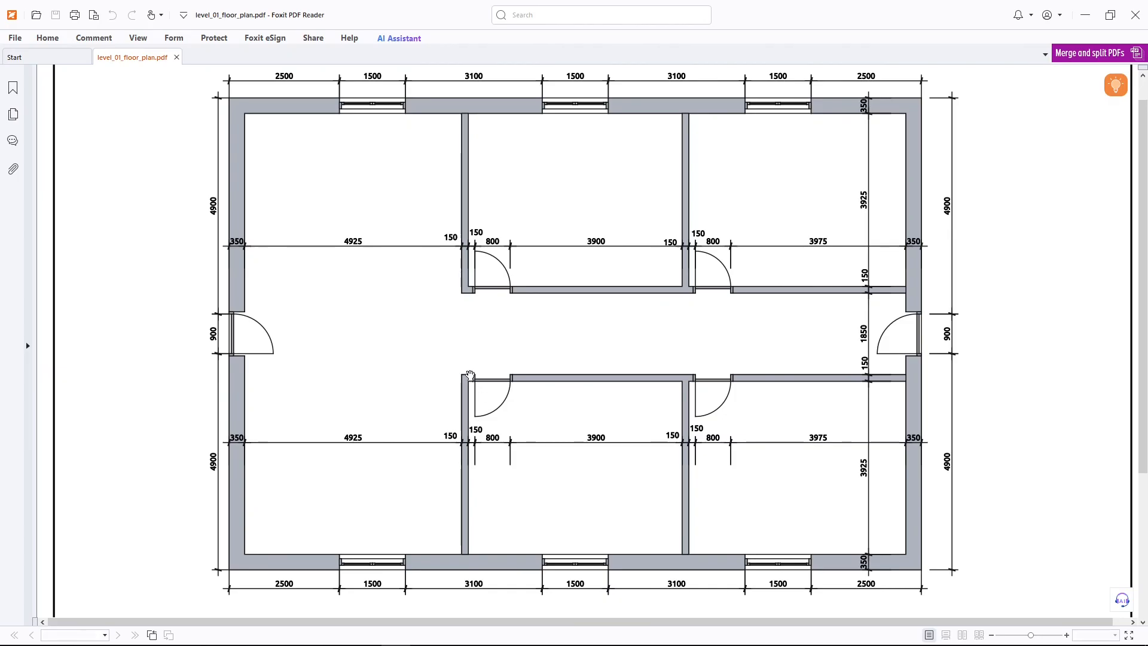
key(alt+Tab)
key(0)
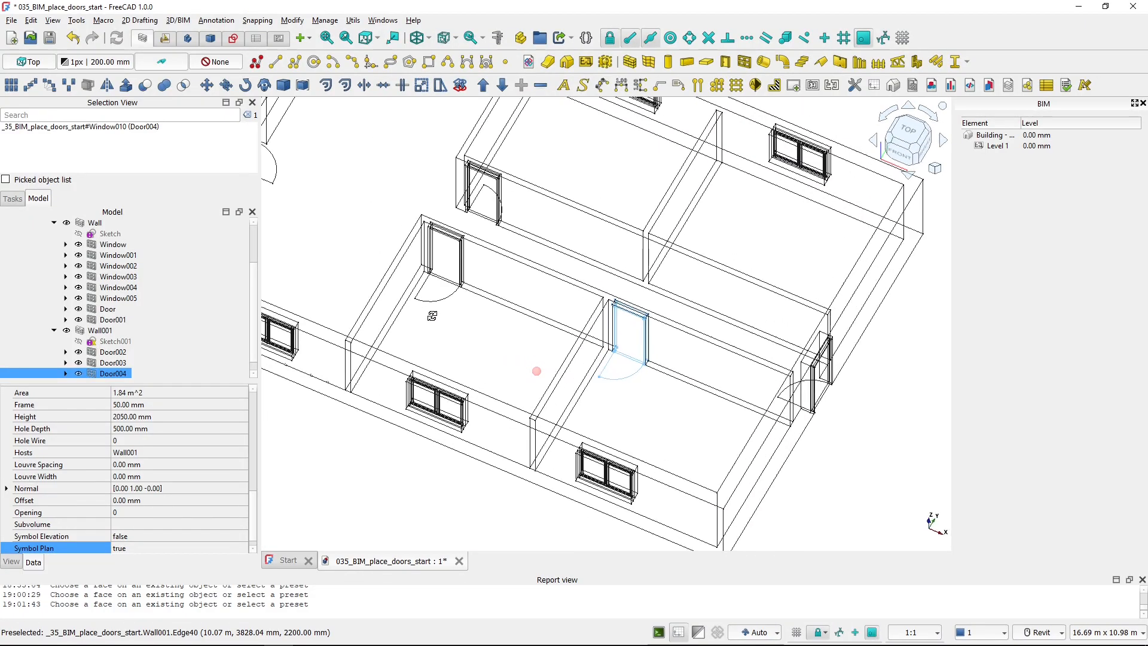
click(429, 39)
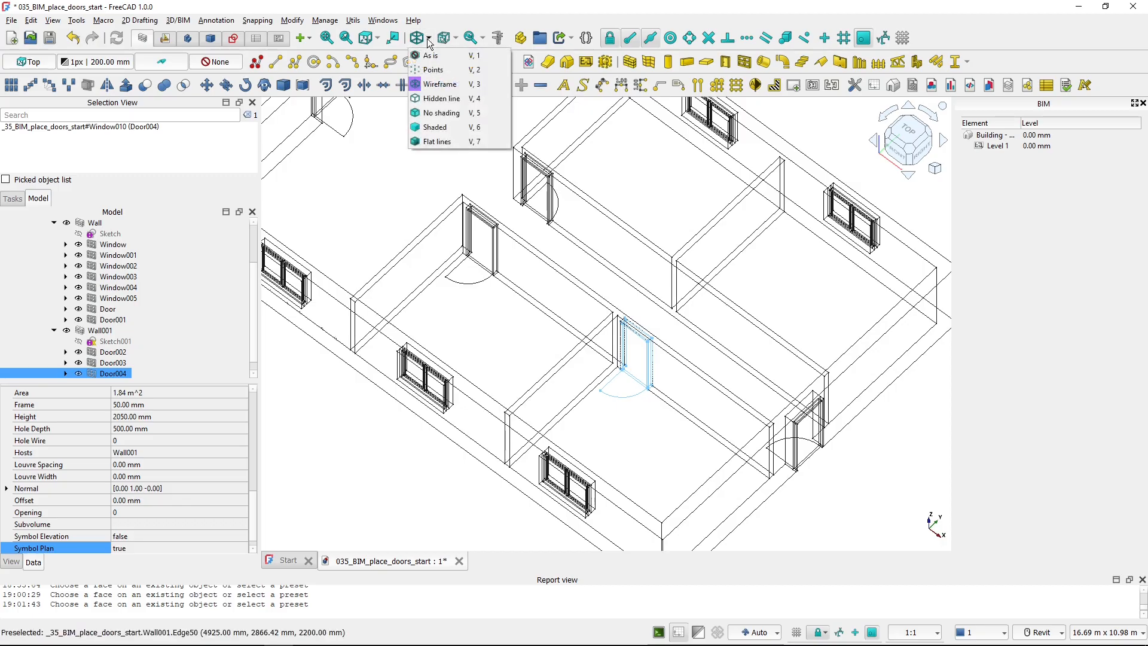
click(454, 55)
scroll(611, 411, up, 3)
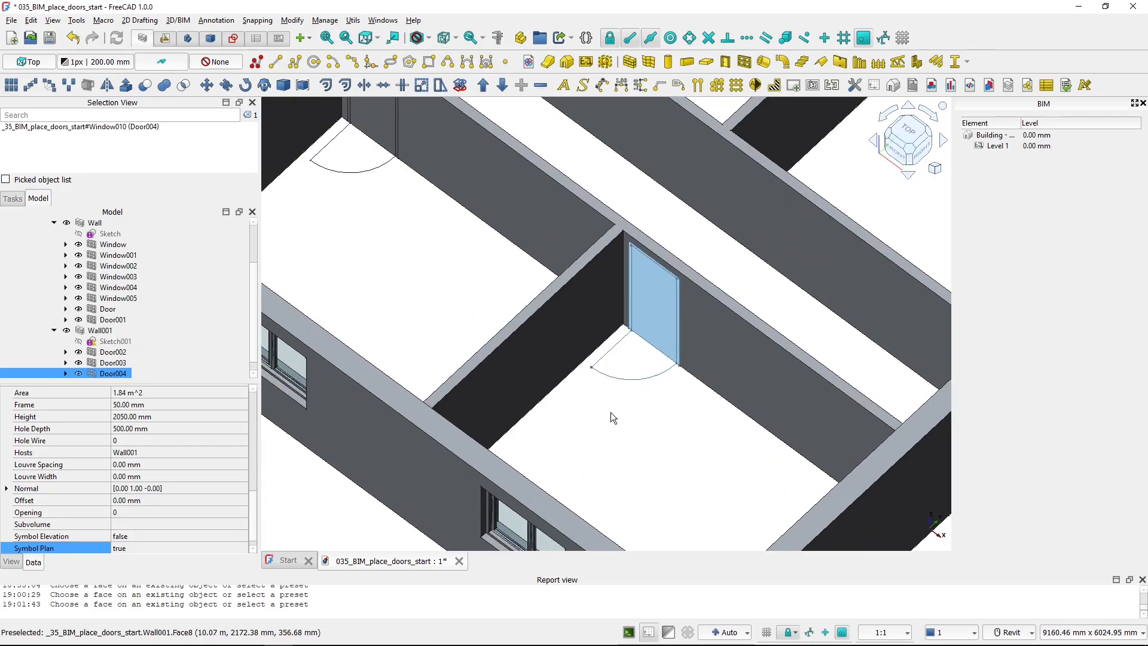
click(619, 397)
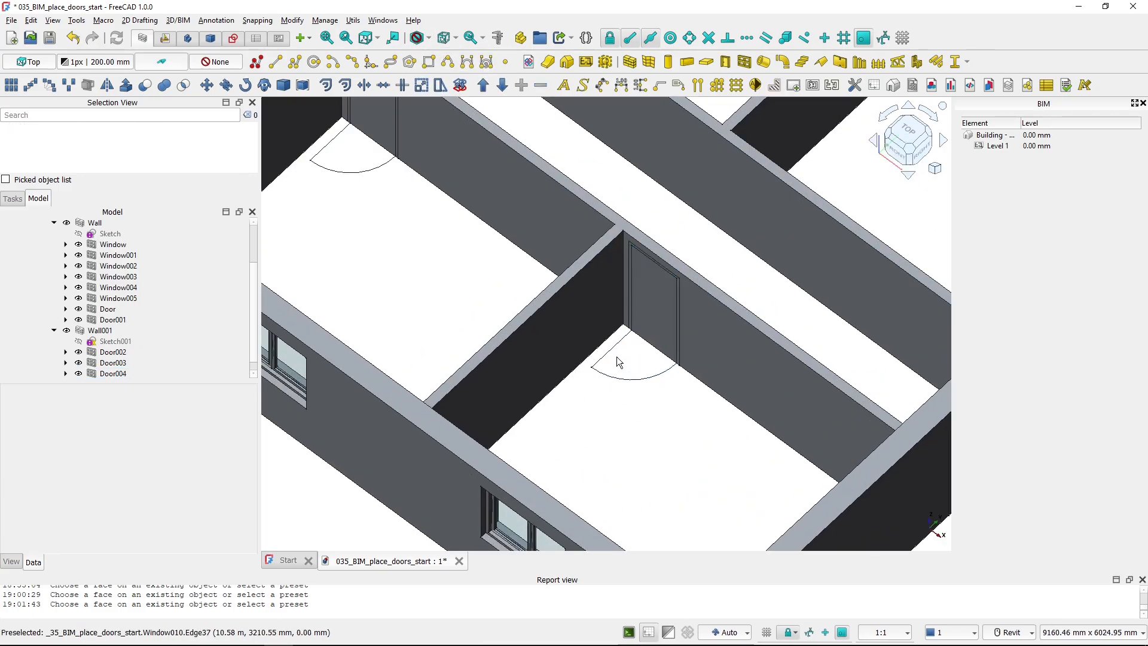
scroll(658, 382, down, 4)
shift+middle_drag(675, 378, 444, 340)
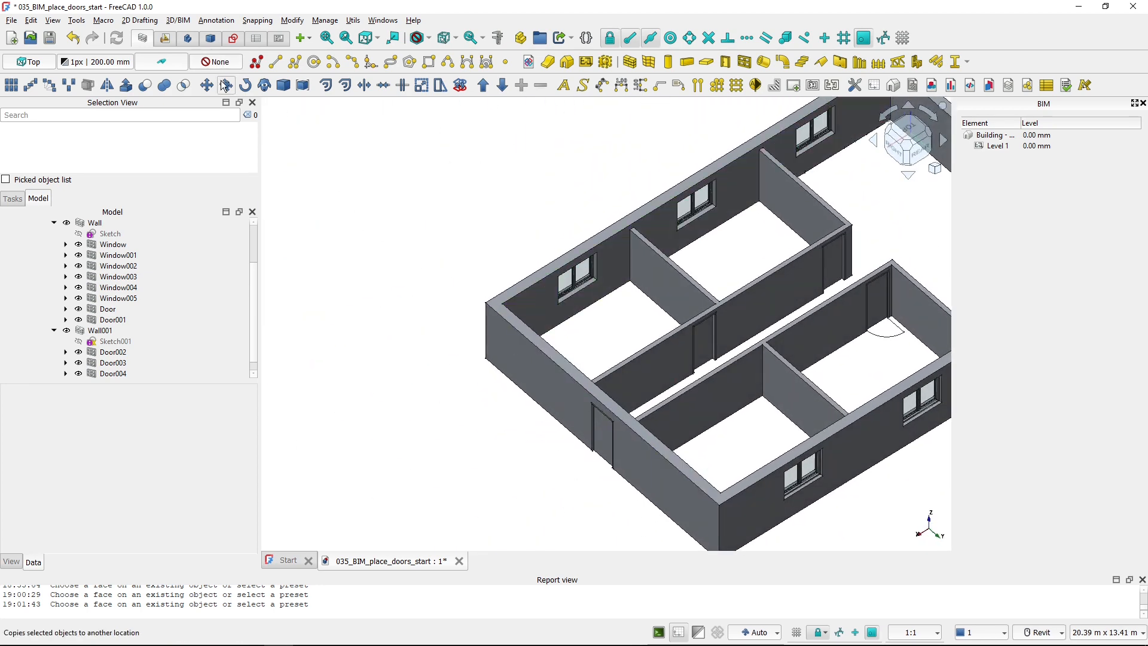
Examine the upper corridor wall's doors in the model and compare them with level_01_floor_plan.pdf.
scroll(745, 328, up, 2)
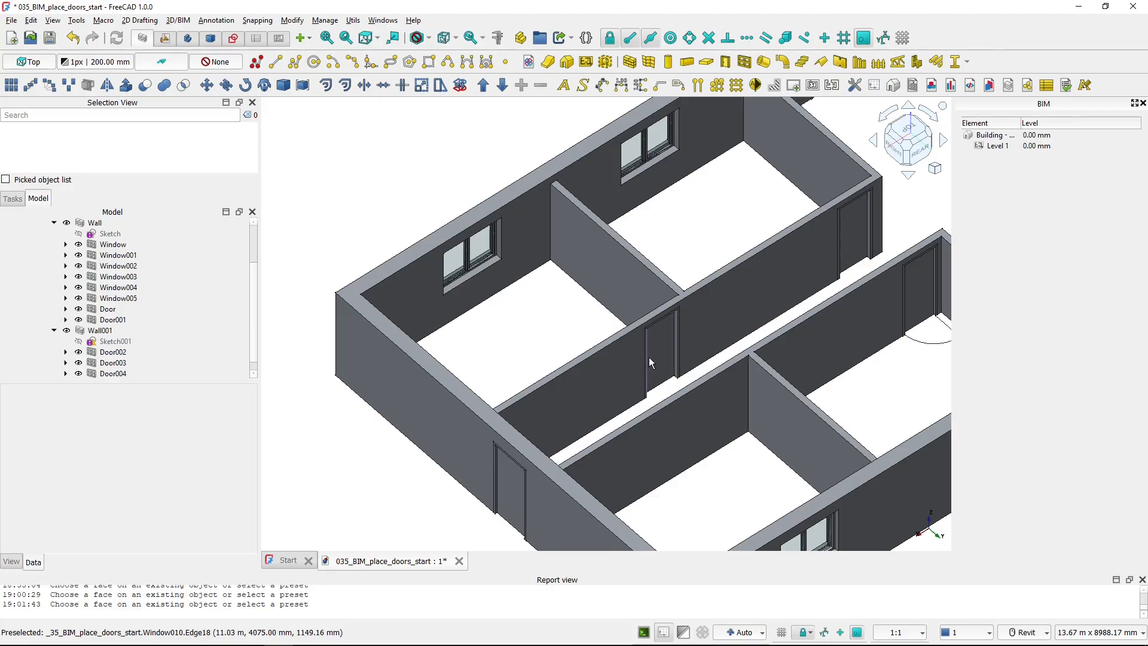
middle_drag(648, 356, 590, 300)
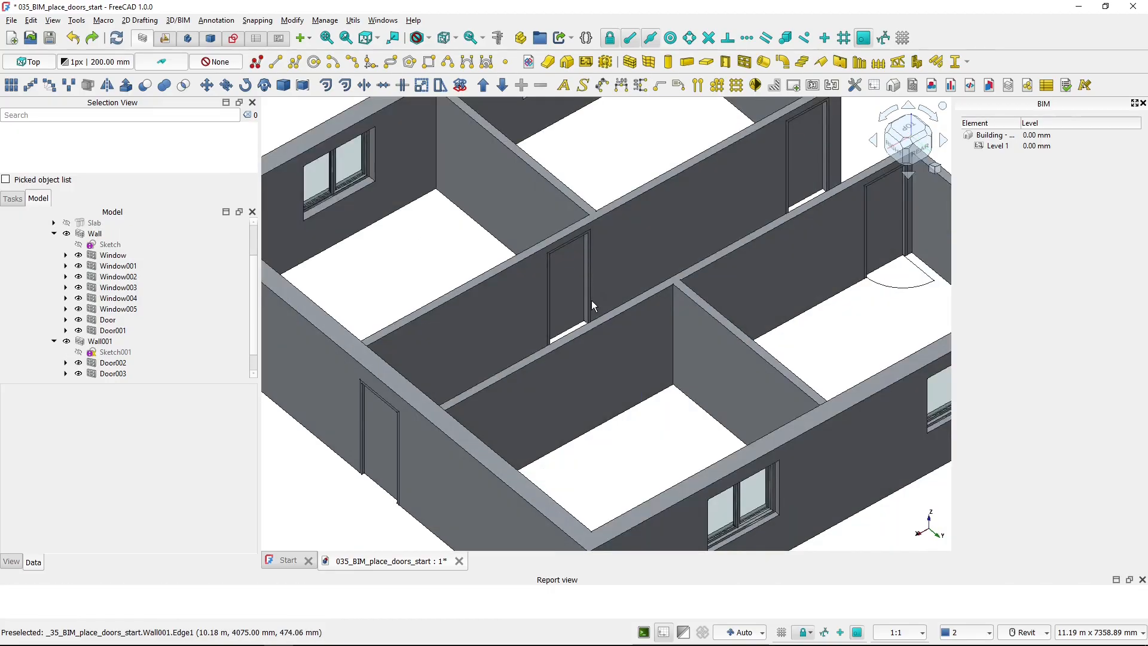
key(alt+Tab)
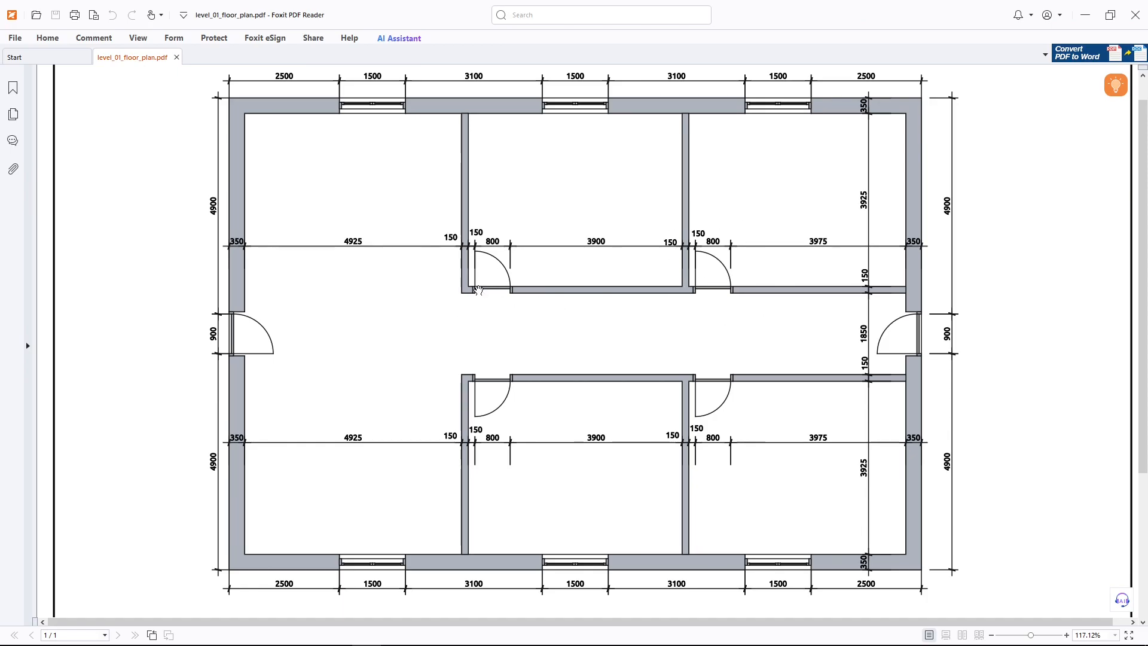
key(alt+Tab)
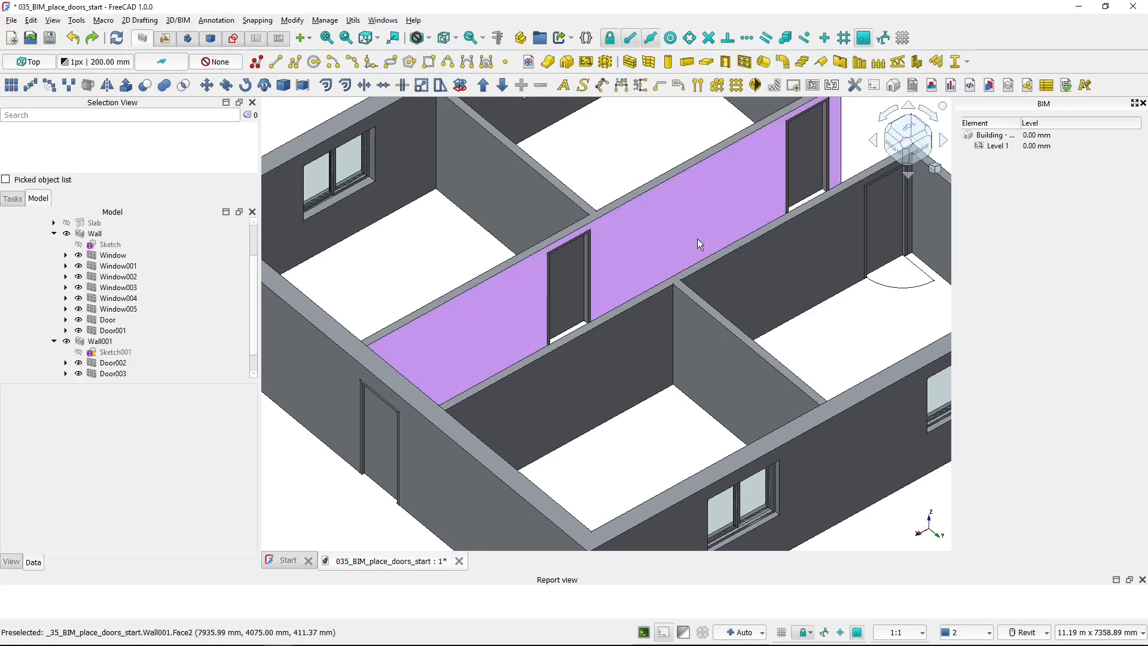
Show the model from the top in the Wireframe display style, with the upper corridor wall's door in view.
click(907, 125)
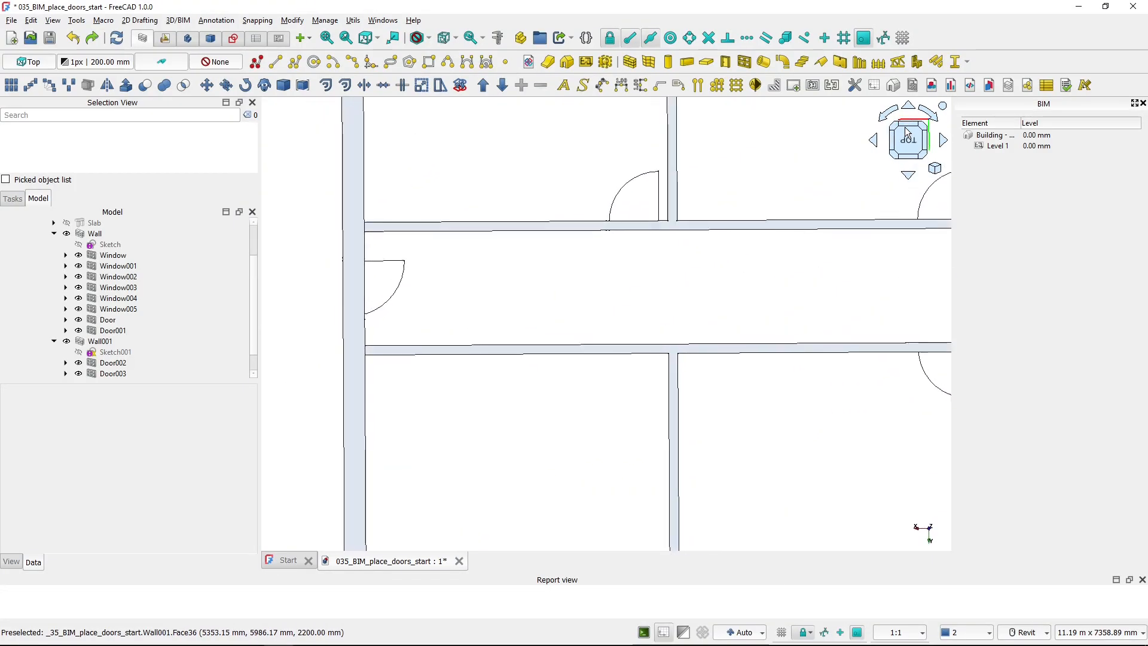
scroll(740, 243, down, 3)
scroll(661, 272, up, 2)
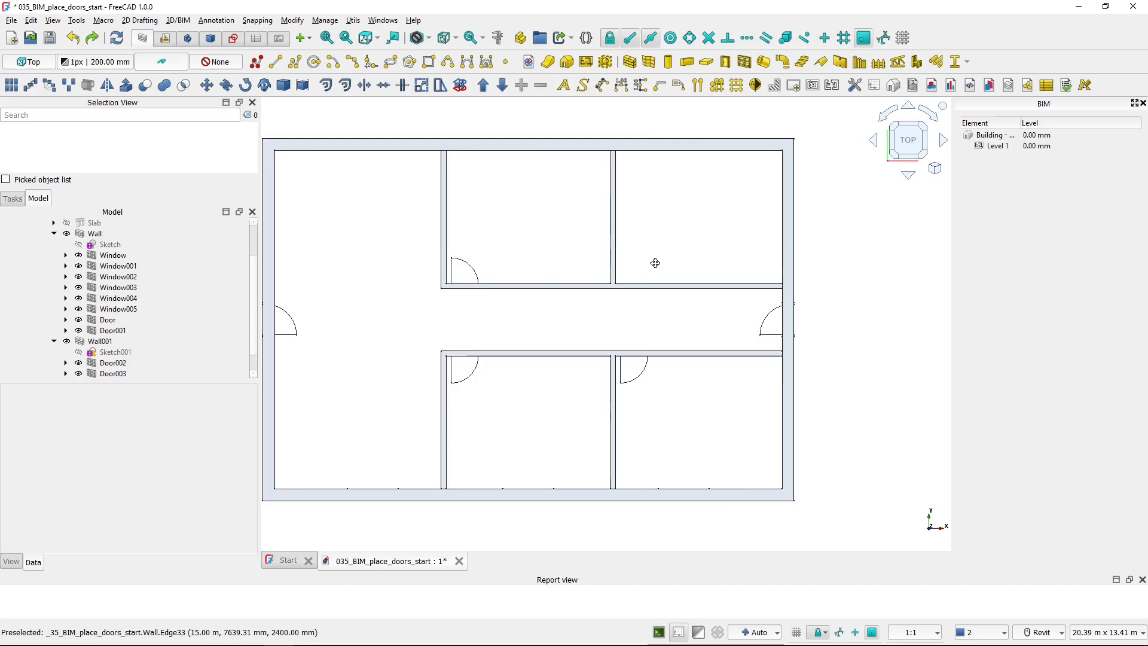
click(426, 38)
click(443, 85)
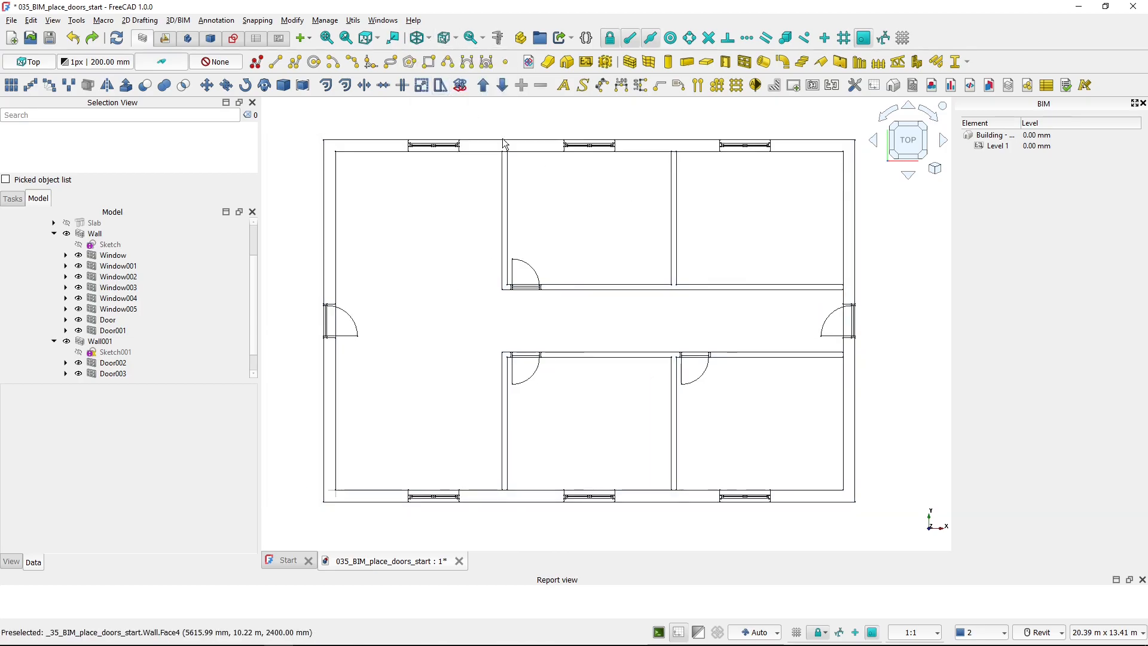
scroll(518, 289, up, 2)
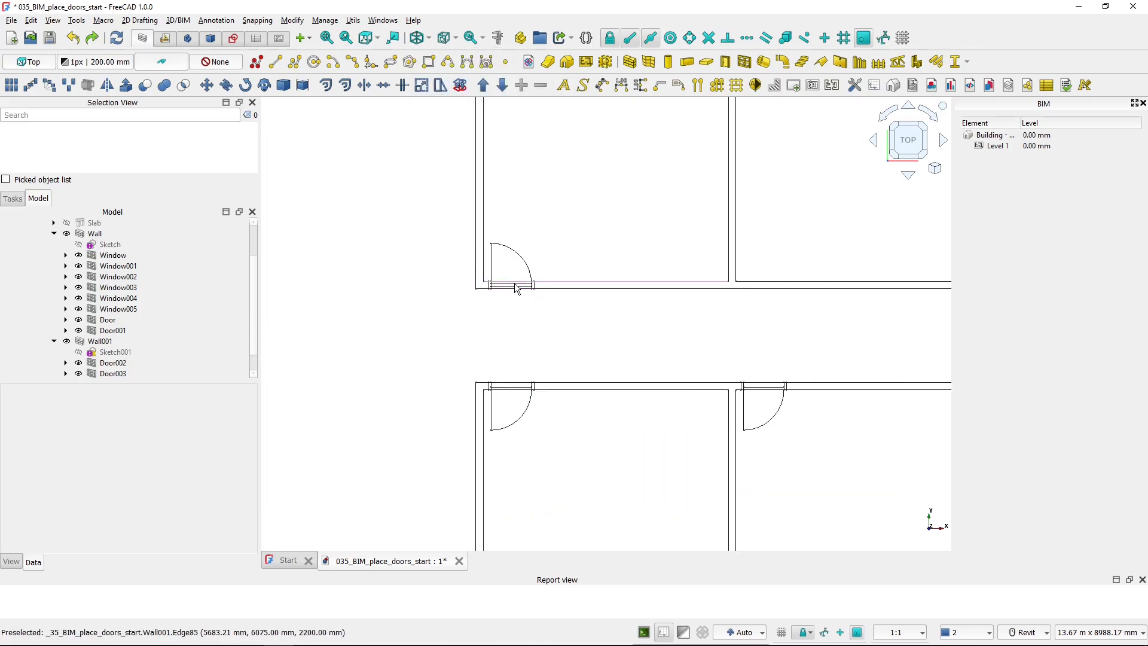
scroll(517, 290, up, 1)
Copy the upper corridor wall's door into the adjacent room, using the matching inner wall corners as base and destination points.
click(515, 291)
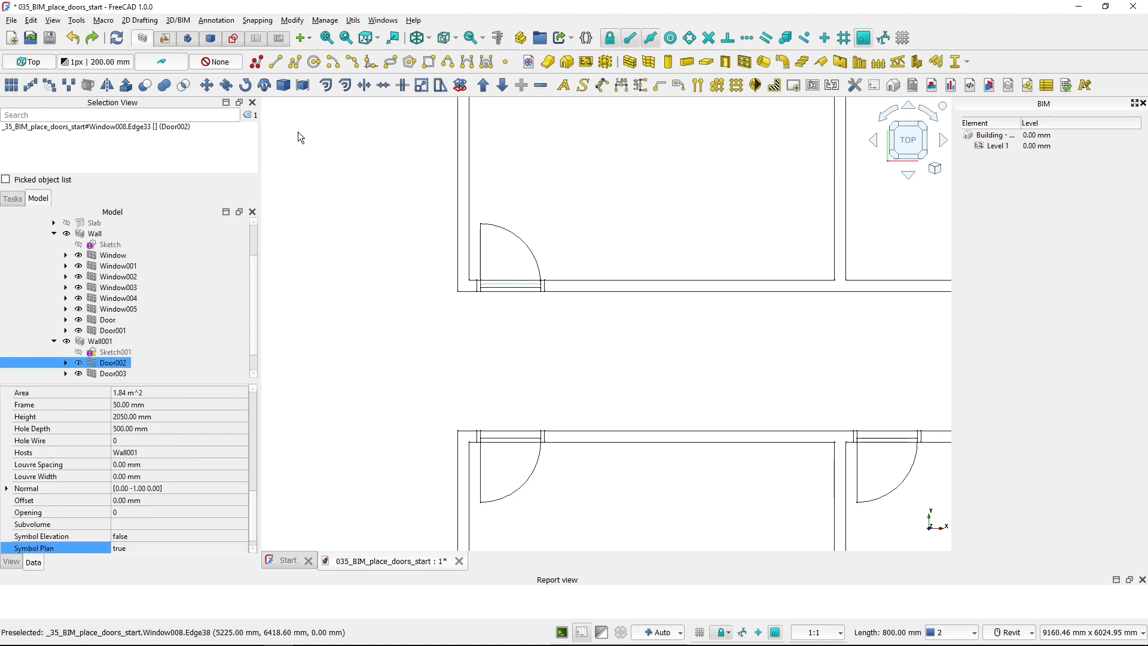
click(228, 86)
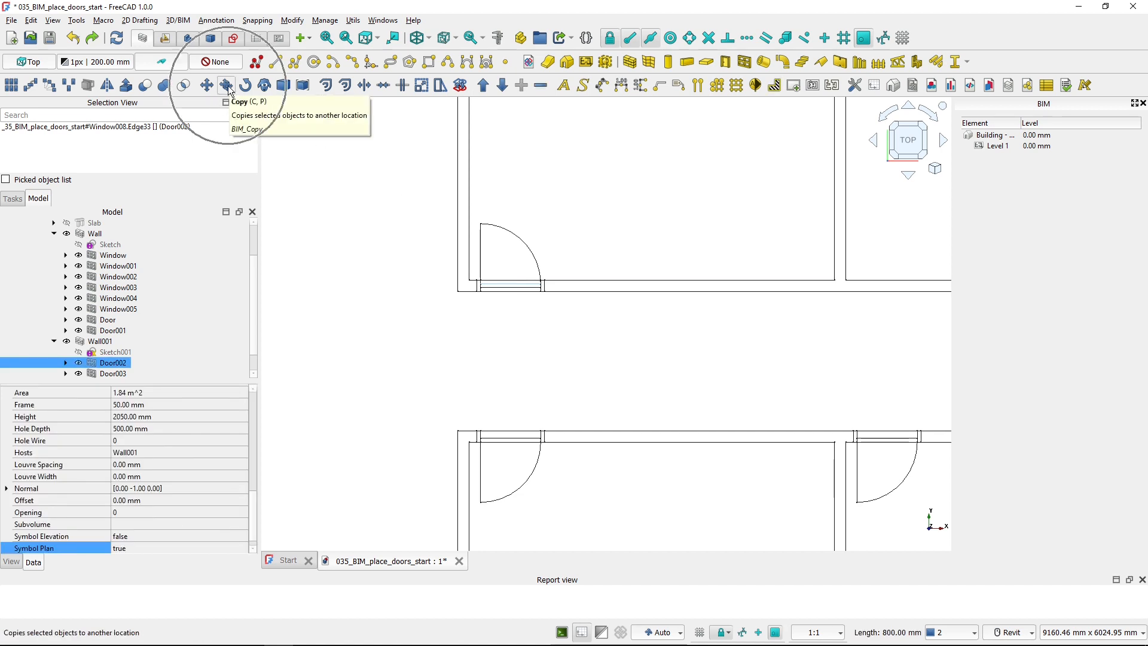
click(471, 274)
middle_drag(709, 269, 450, 299)
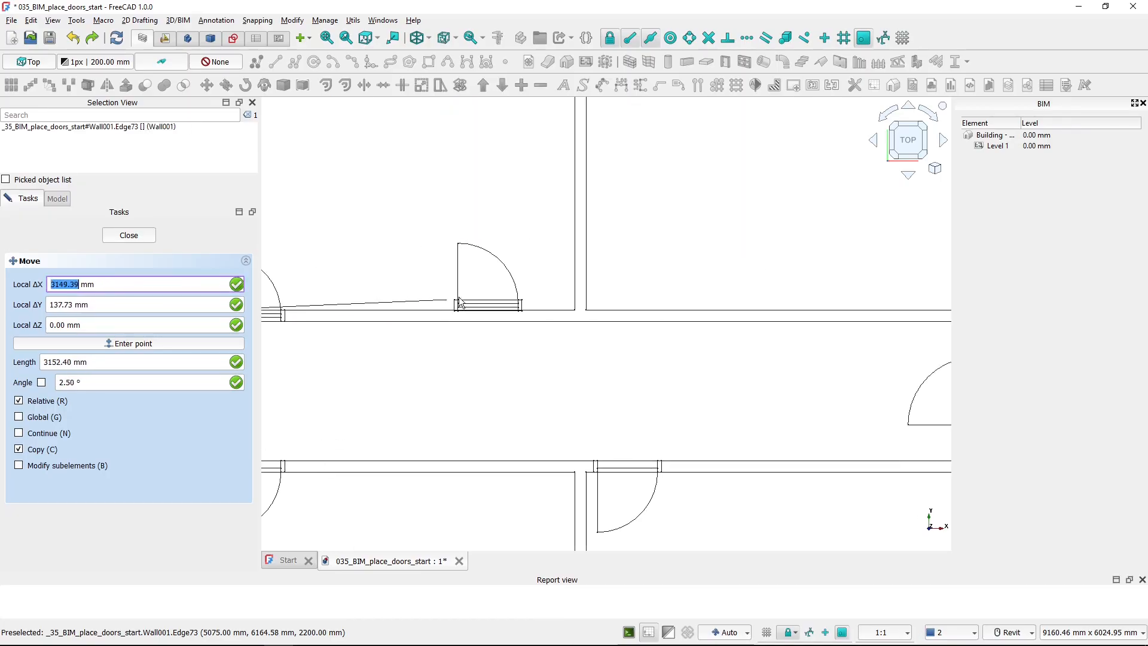
click(589, 288)
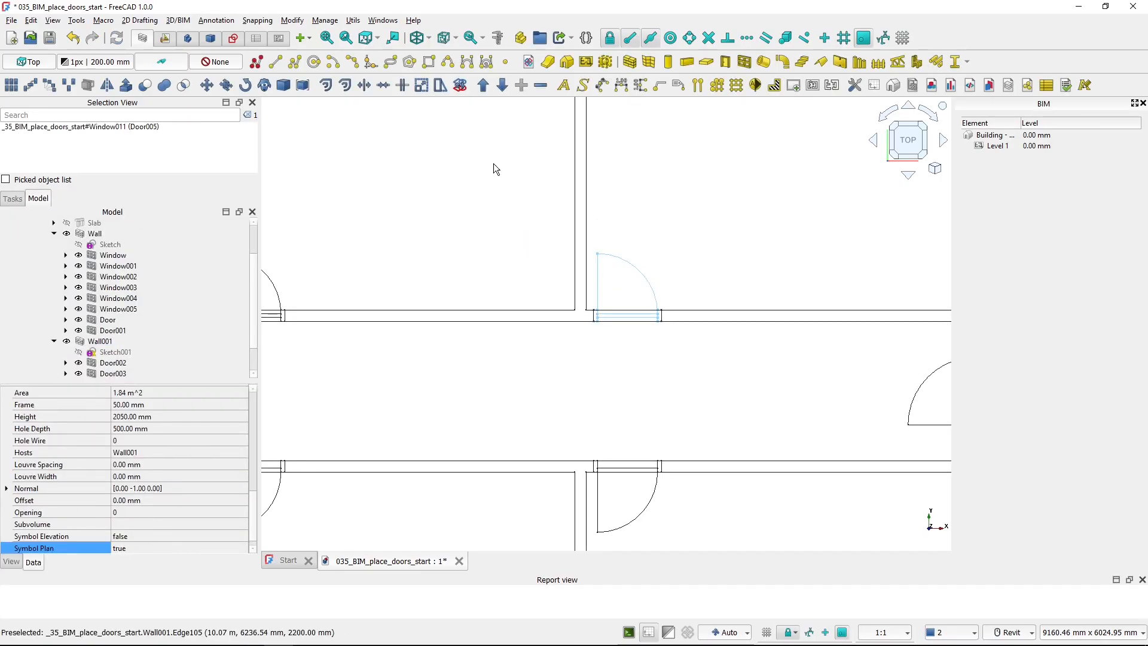
Restore the As is display style and inspect the doors on both sides of the corridor in 3D.
click(426, 39)
click(434, 58)
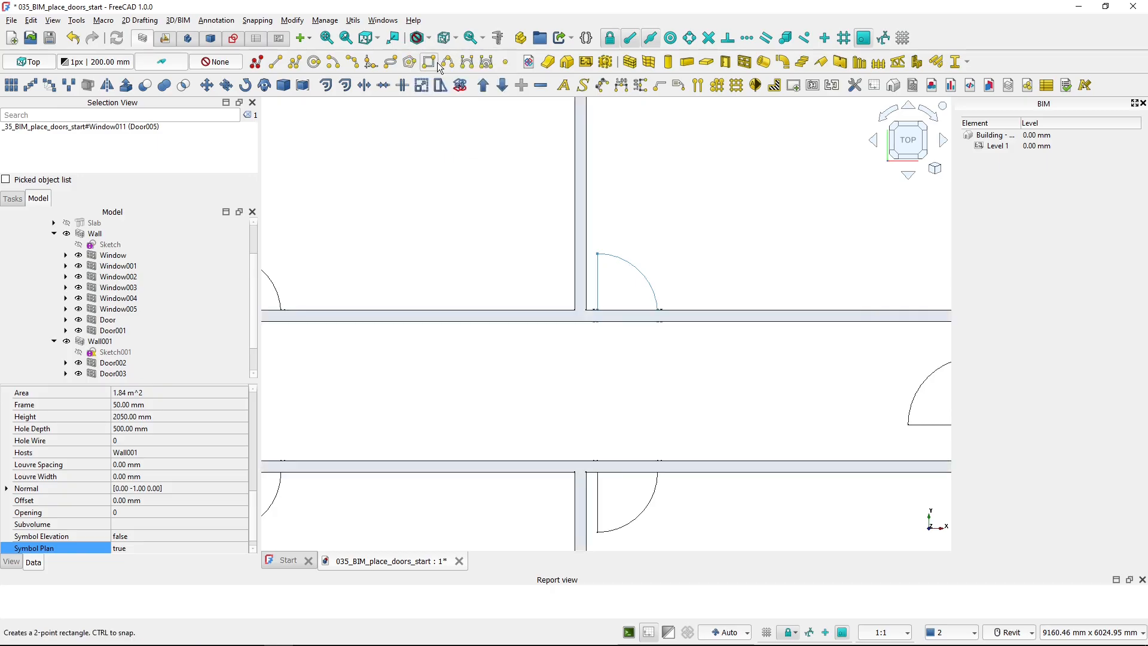
scroll(625, 321, down, 5)
mouse_move(625, 321)
shift+middle_down()
mouse_move(623, 359)
mouse_move(447, 266)
mouse_move(450, 163)
shift+middle_up()
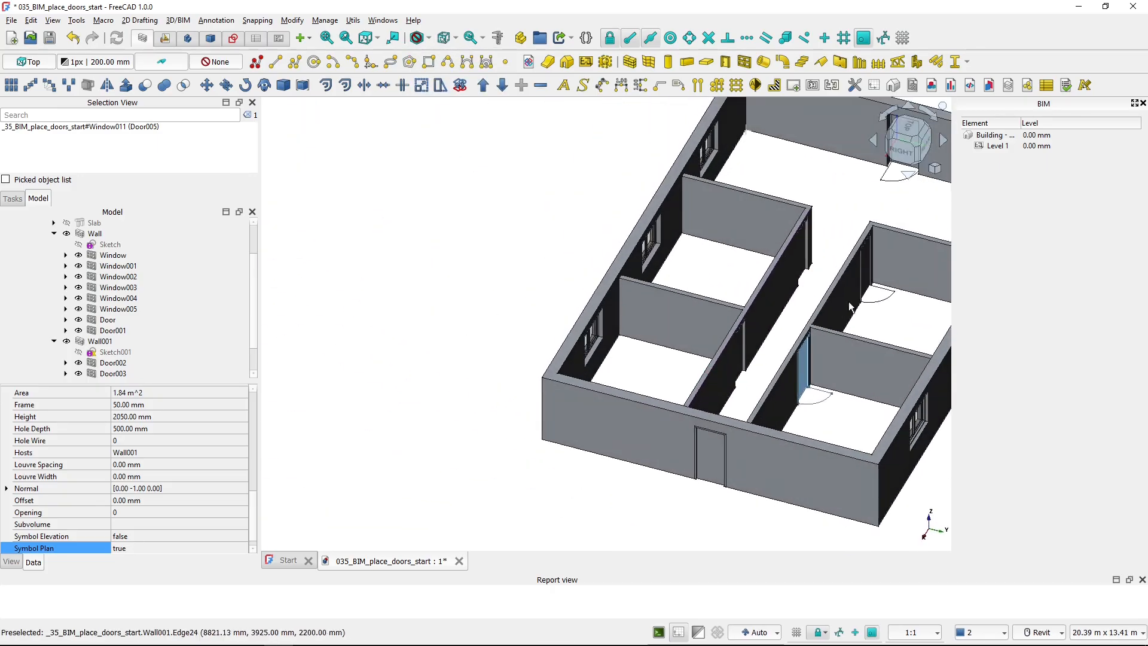
scroll(823, 389, up, 7)
scroll(762, 400, down, 2)
scroll(760, 399, down, 3)
shift+middle_drag(759, 400, 909, 386)
scroll(757, 367, down, 5)
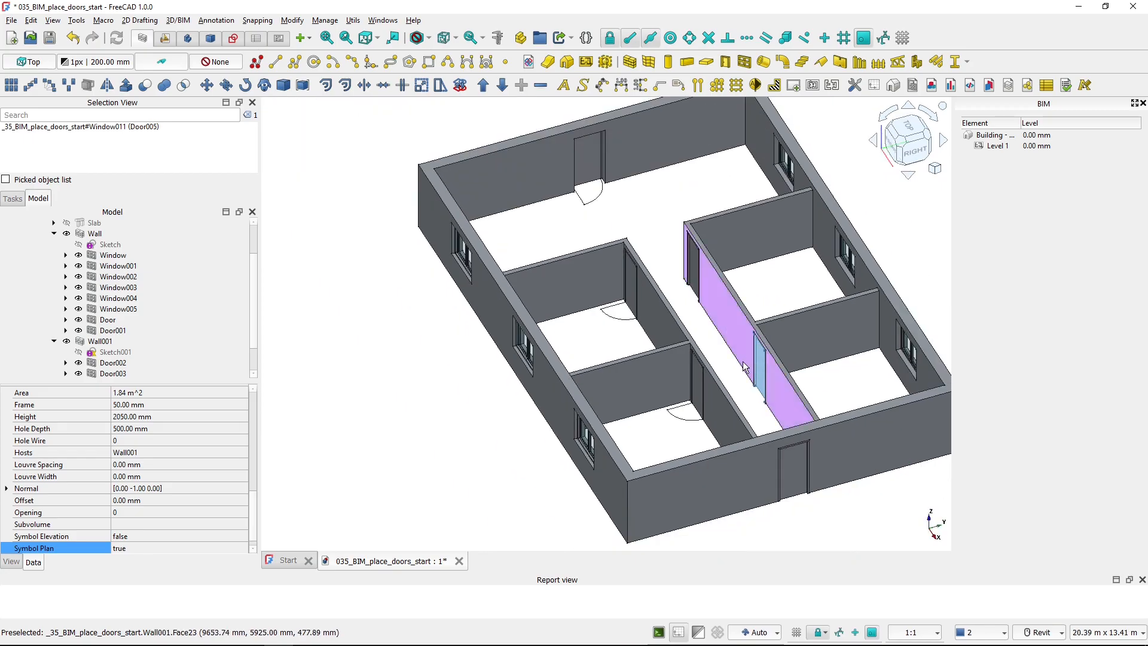
click(749, 377)
mouse_move(749, 377)
shift+middle_down()
mouse_move(766, 377)
mouse_move(755, 390)
shift+middle_up()
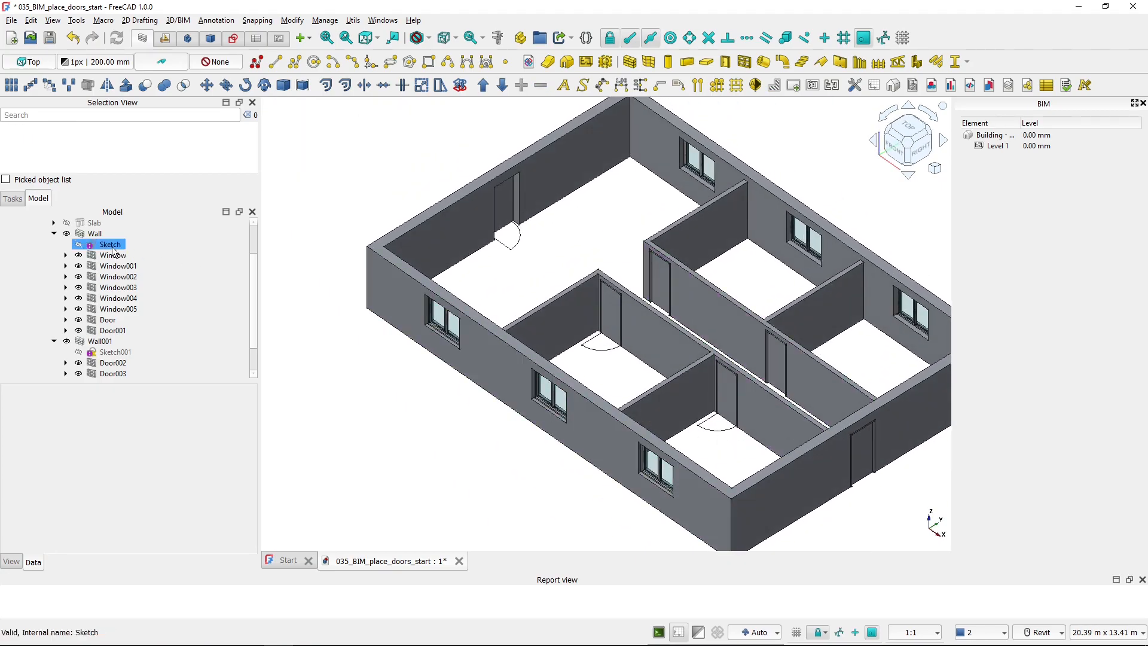
Make the hidden floor slab of Level 1 visible.
click(94, 222)
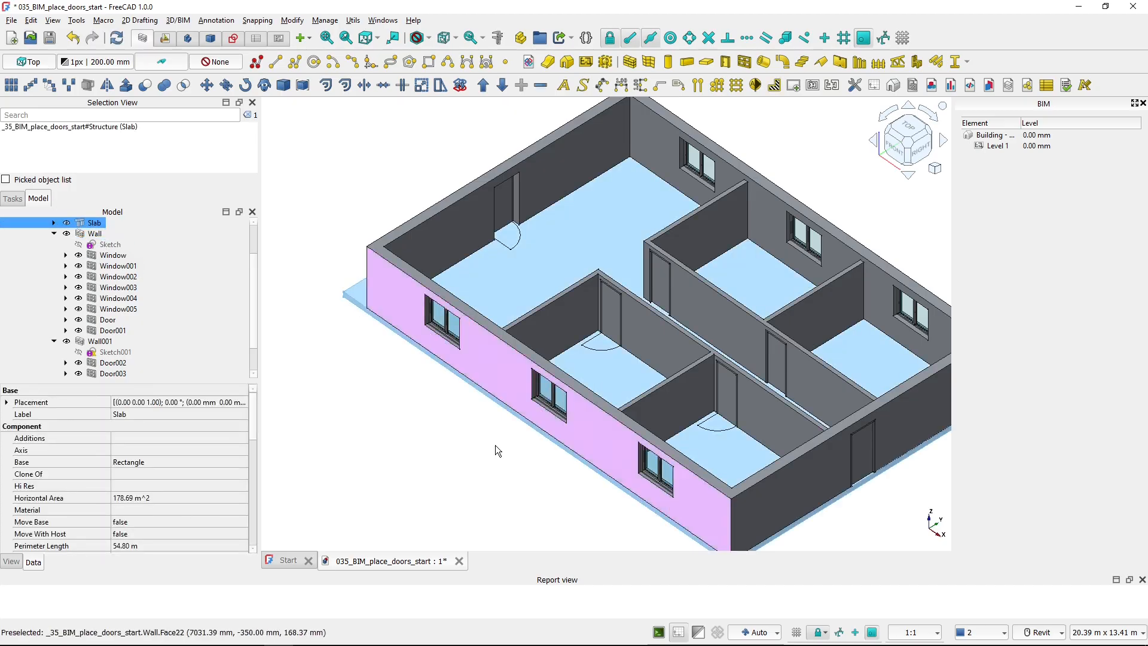
click(482, 461)
shift+middle_drag(482, 462, 427, 469)
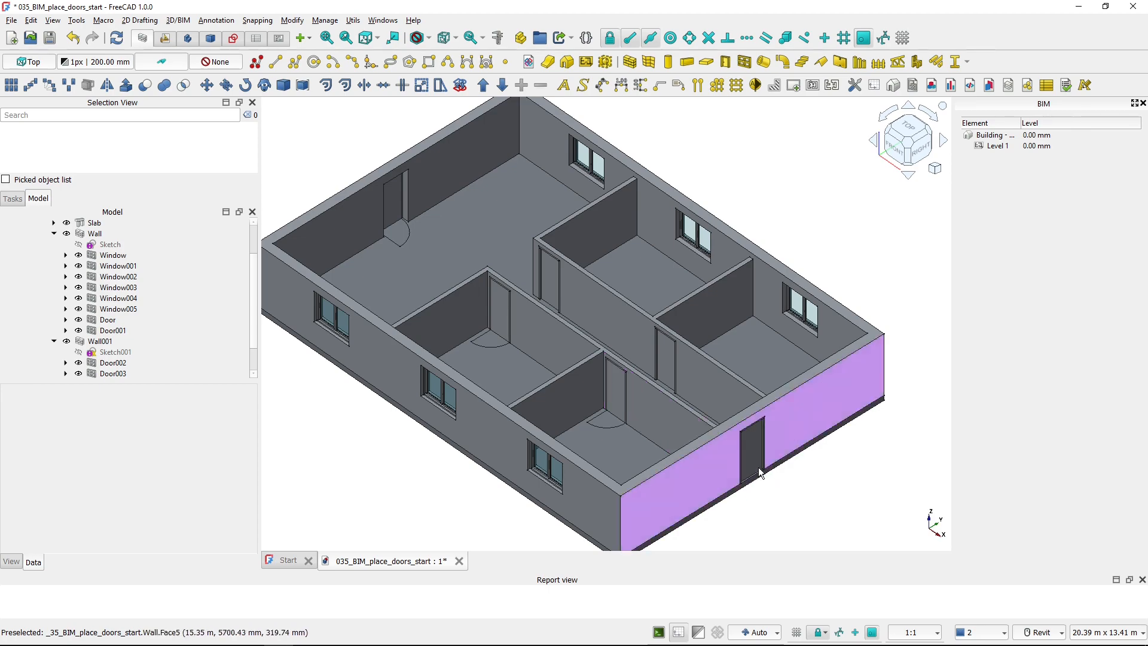
Compare the door layout with level_01_floor_plan.pdf and examine the exterior door in the end wall beside the projecting slab.
key(alt+Tab)
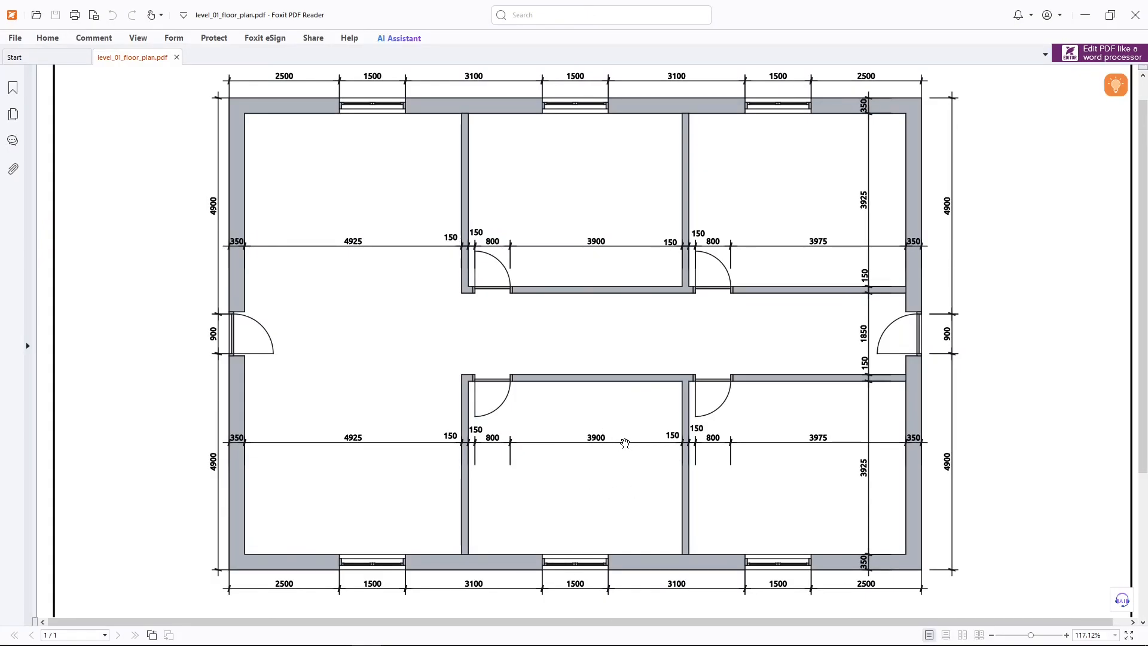
key(alt+Tab)
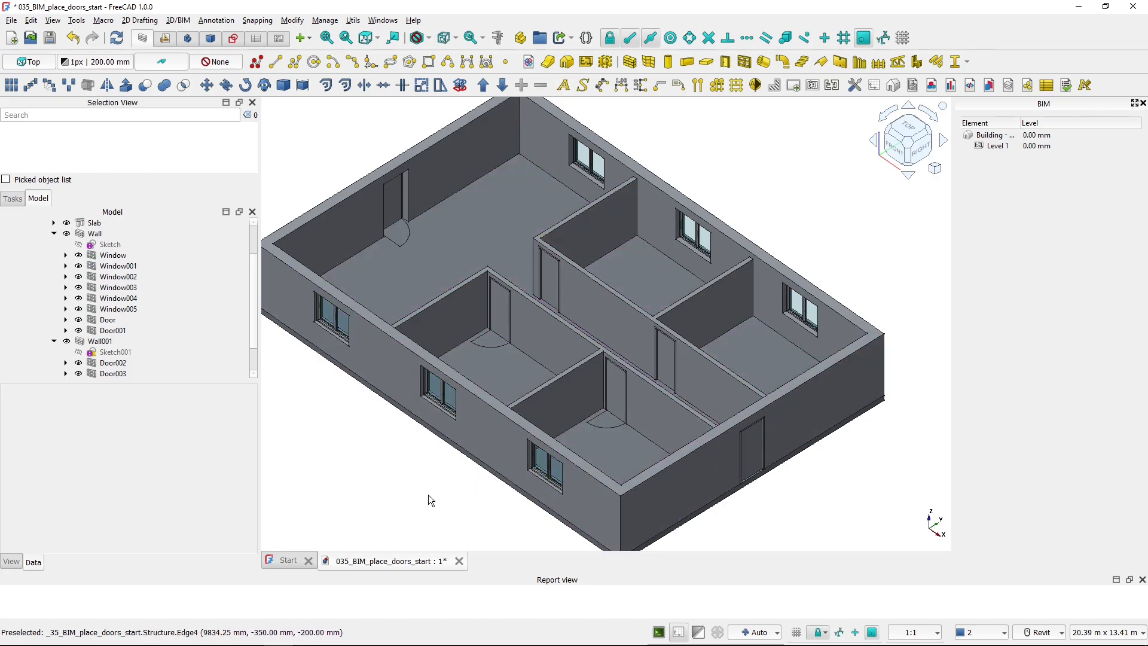
scroll(426, 490, down, 2)
shift+middle_drag(382, 461, 518, 389)
scroll(526, 319, up, 3)
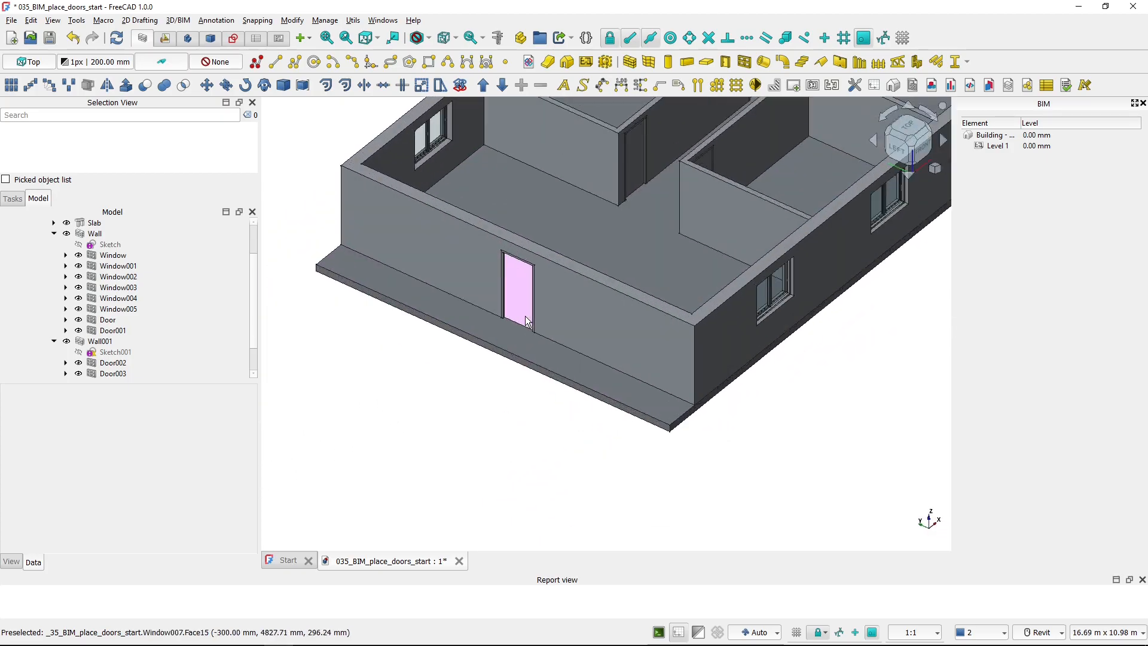
click(515, 304)
middle_drag(464, 323, 448, 410)
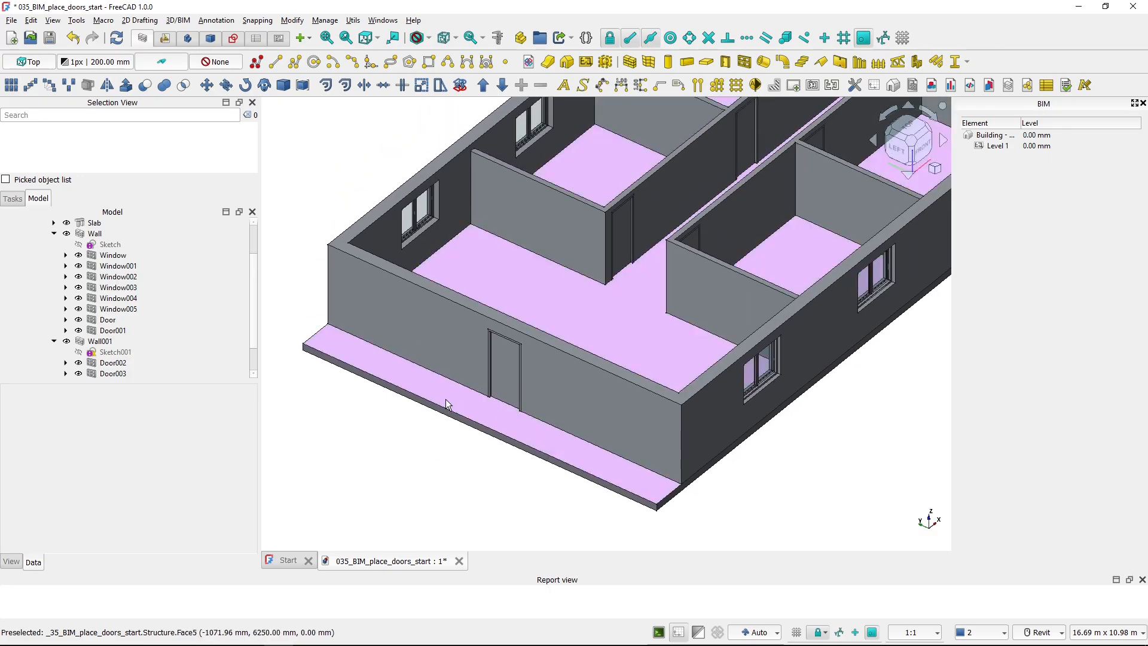
Delete the exterior door in the end wall beside the projecting slab, together with its leftover sketch, Sketch009.
click(503, 382)
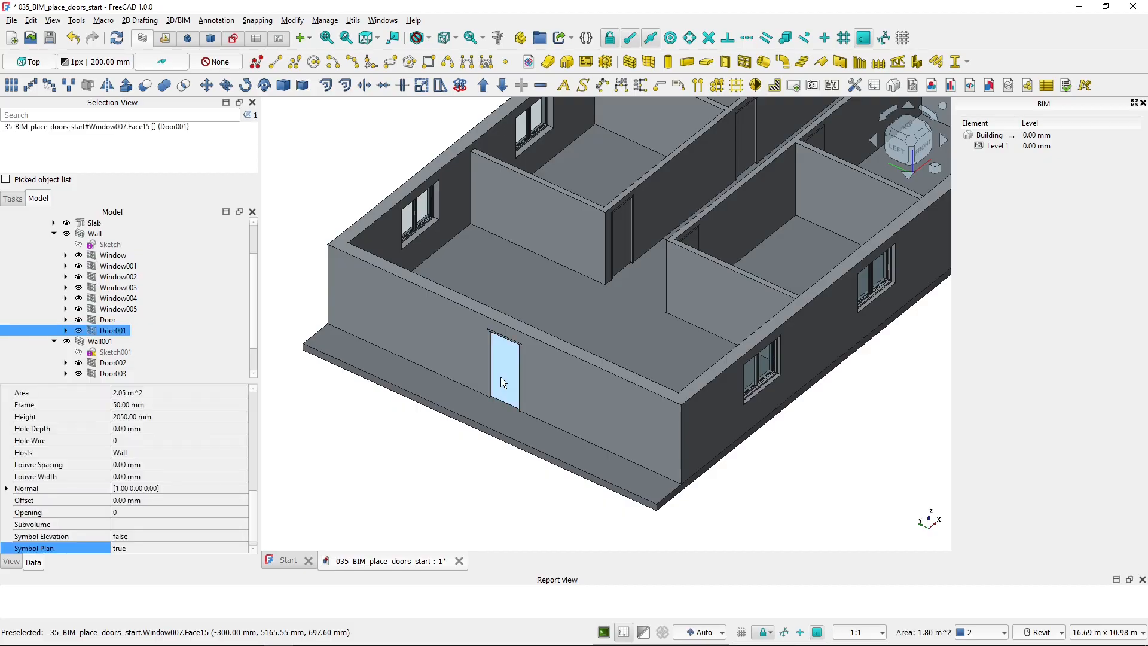
key(Delete)
scroll(146, 350, down, 1)
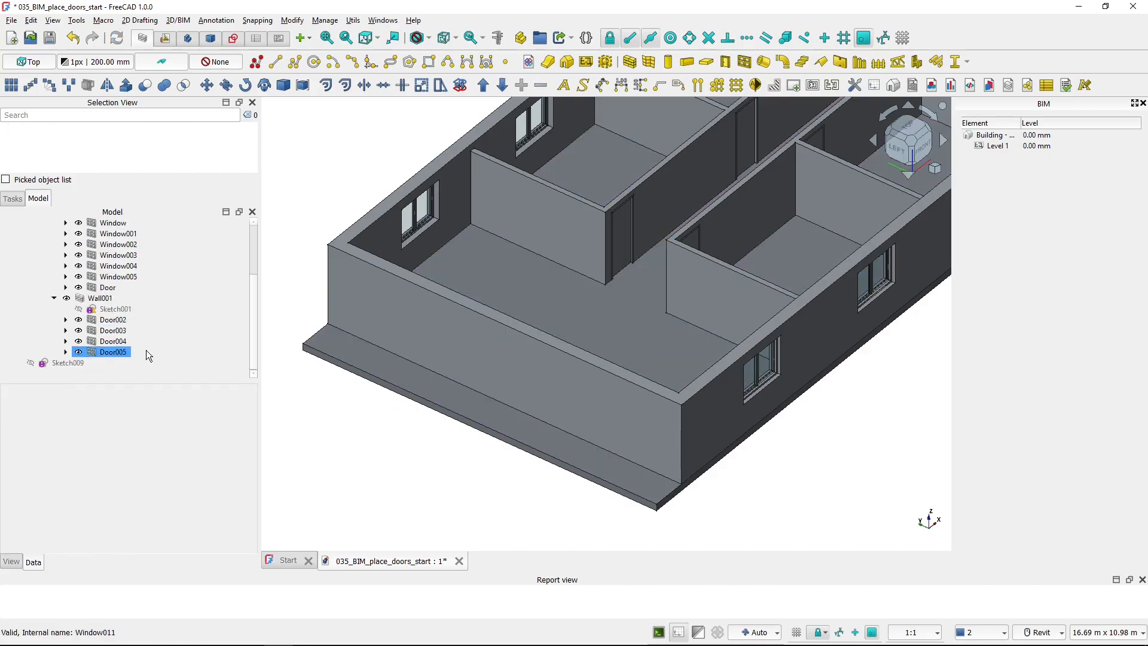
click(80, 365)
key(Delete)
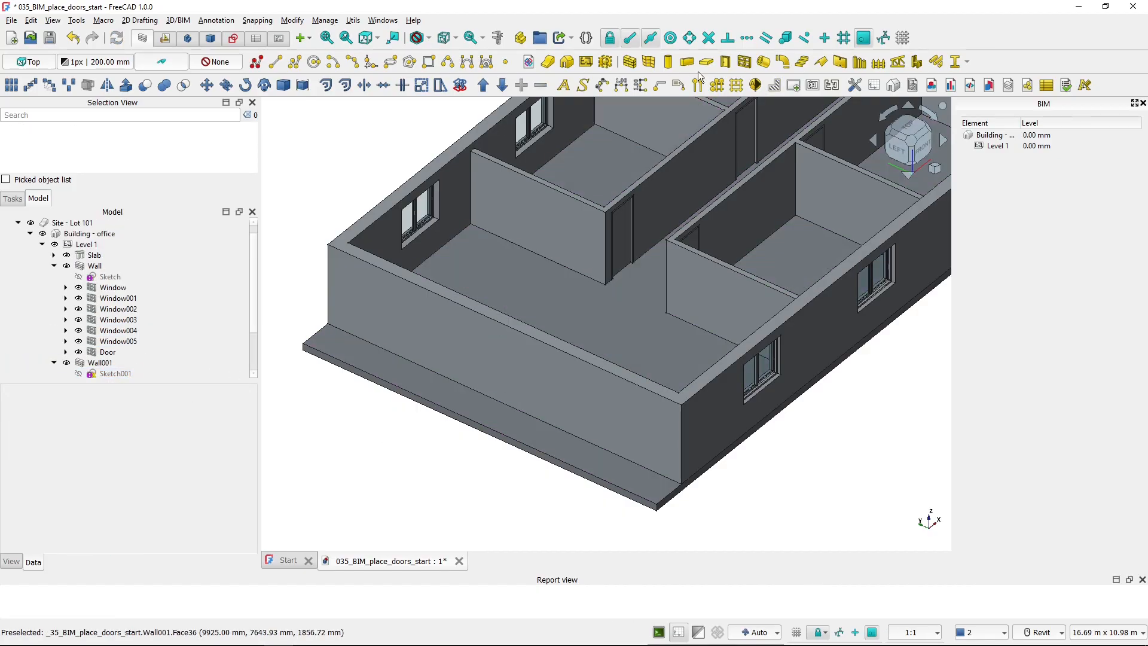
Place a freestanding Simple door, 900 mm wide with sill height 0 mm, outside the building in front of the projecting slab.
click(726, 62)
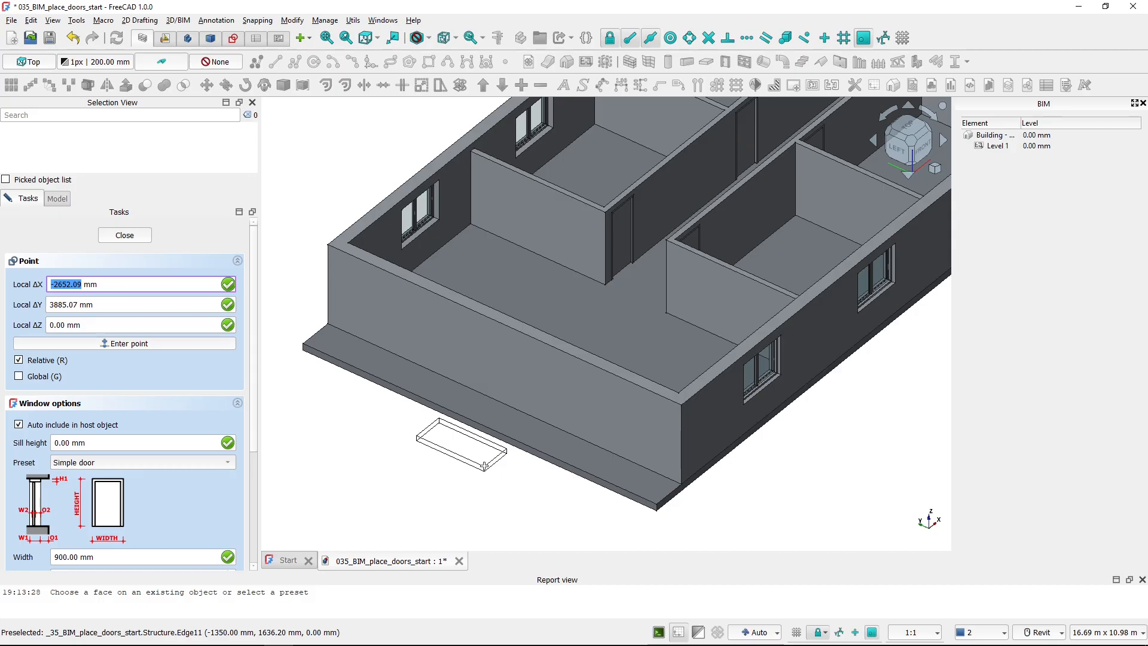
click(133, 236)
scroll(286, 454, down, 4)
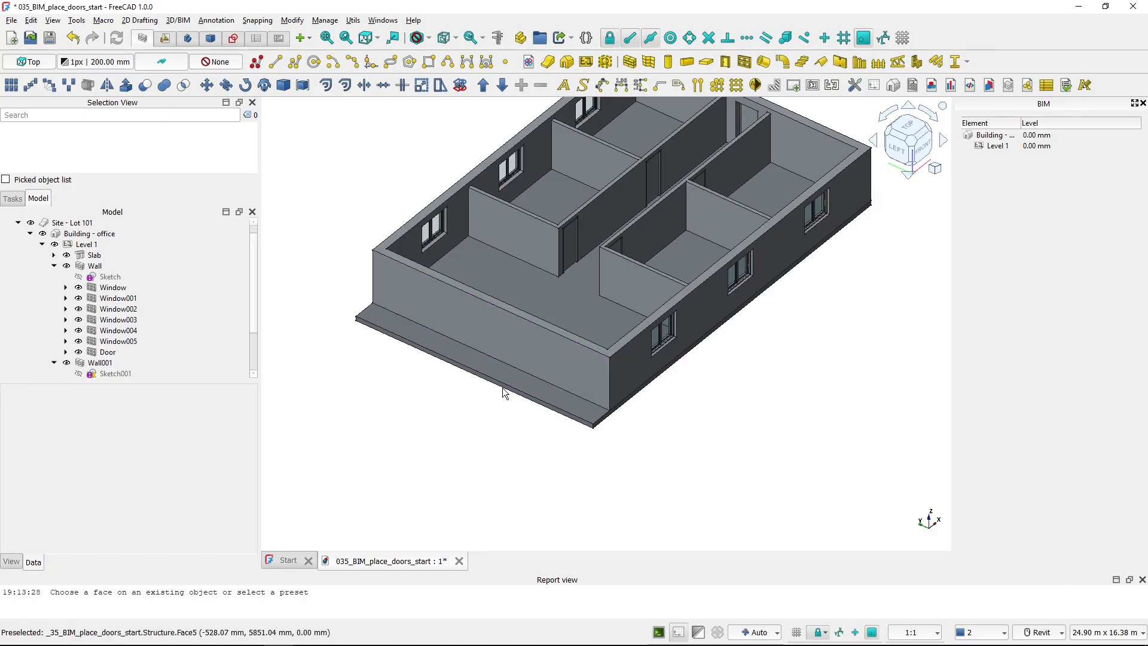
middle_drag(868, 323, 605, 247)
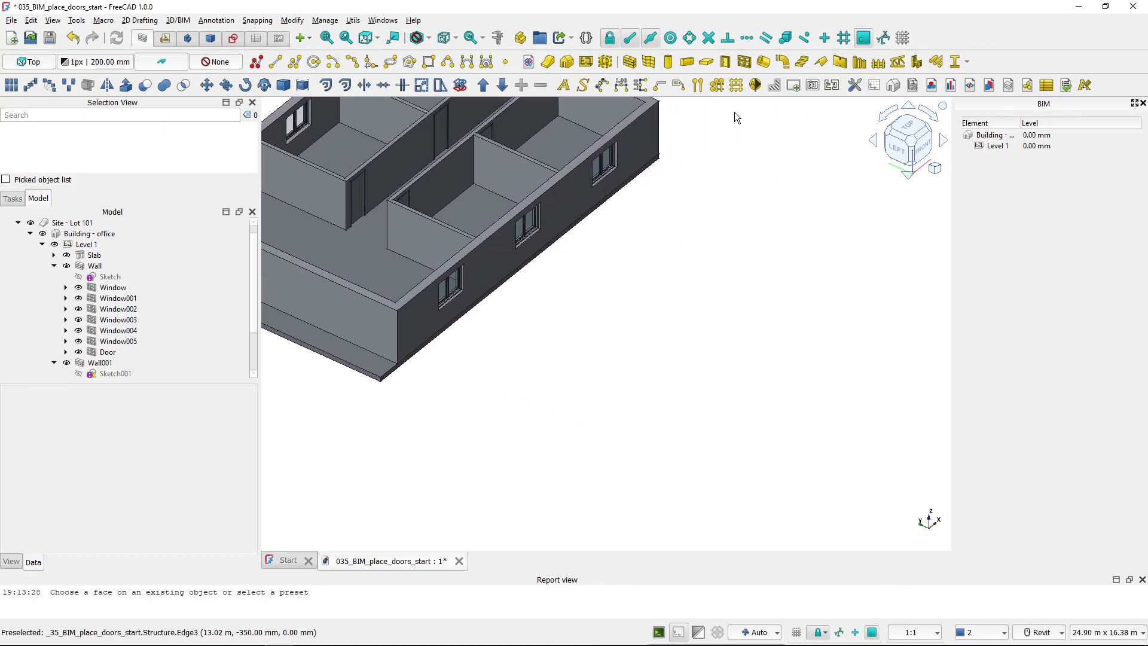
click(725, 62)
middle_drag(547, 454, 762, 435)
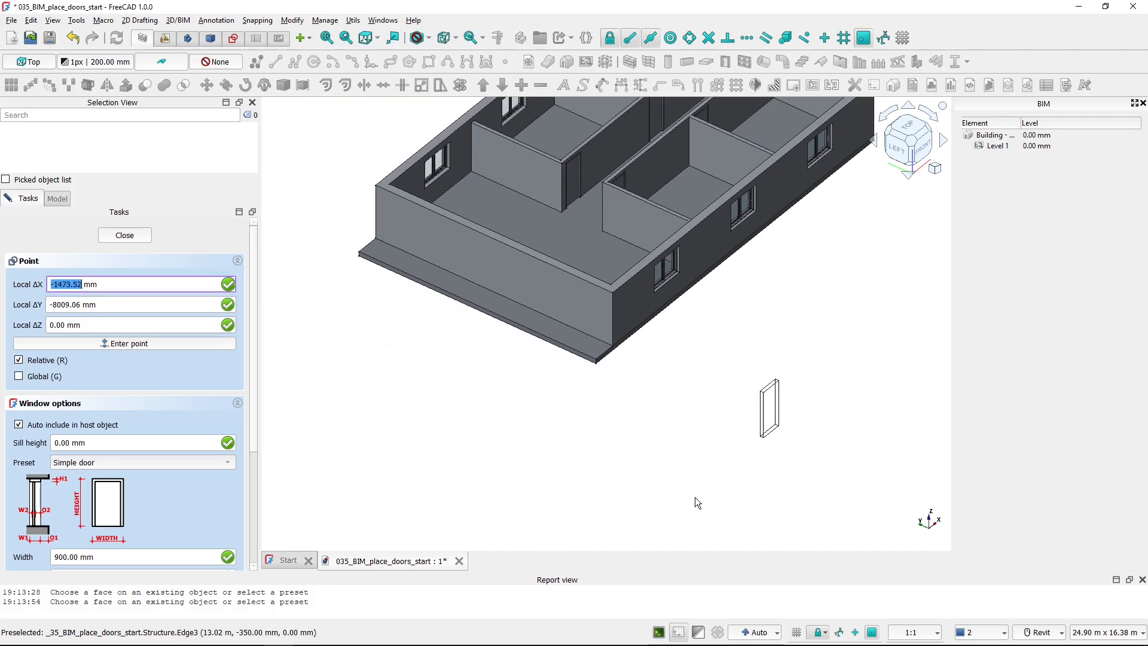
click(444, 355)
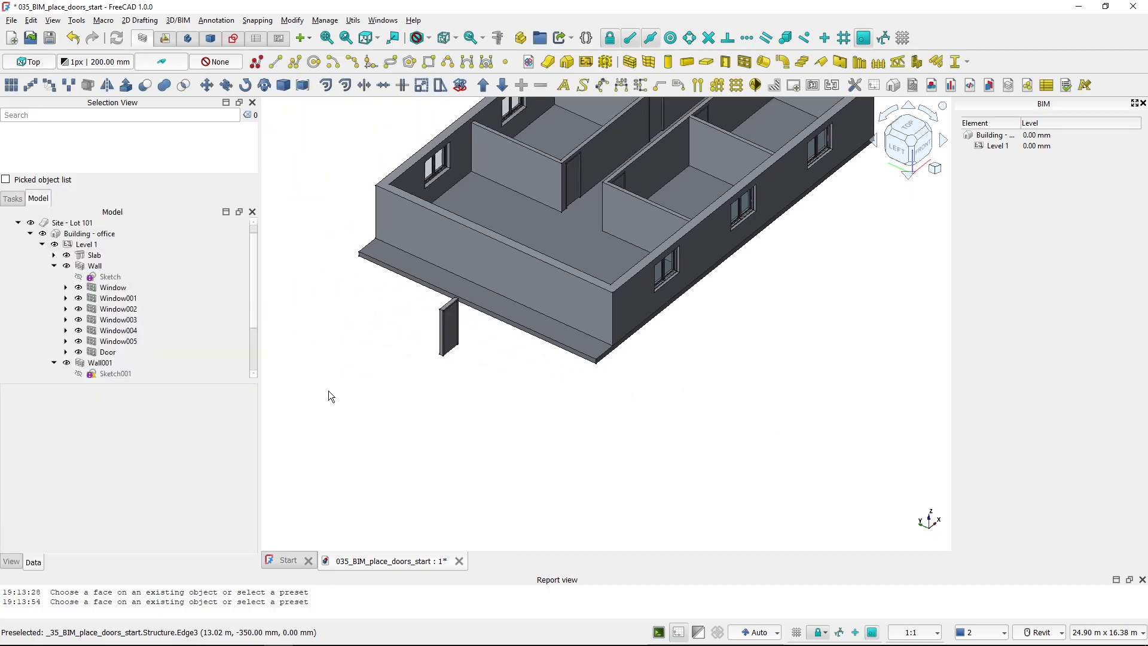
click(69, 366)
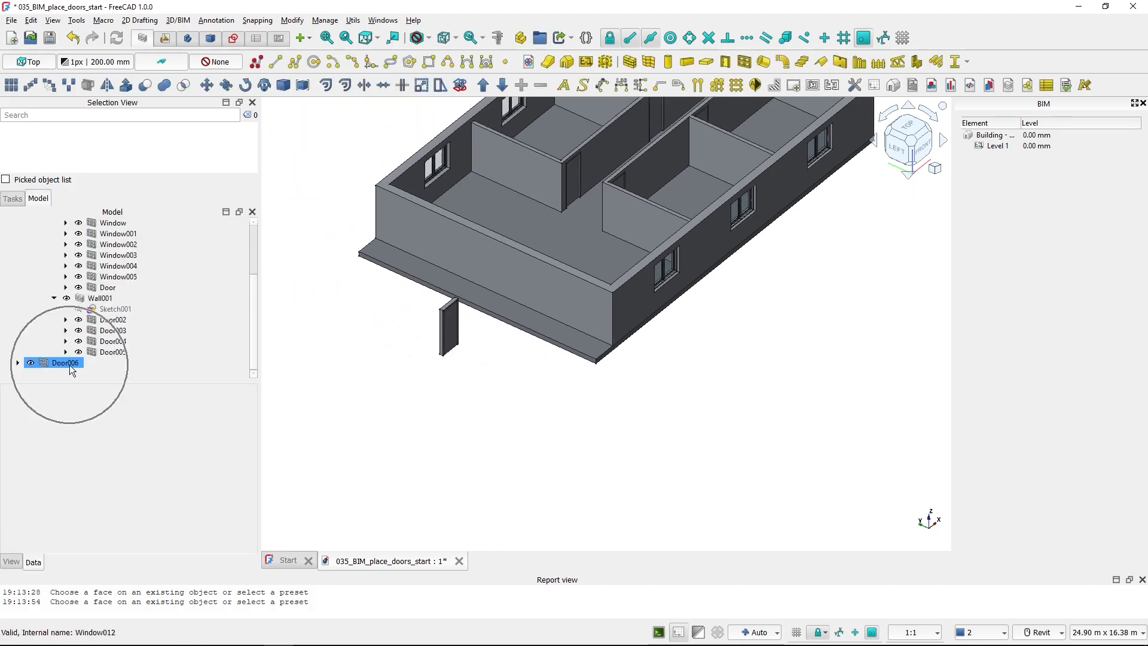
scroll(72, 361, up, 2)
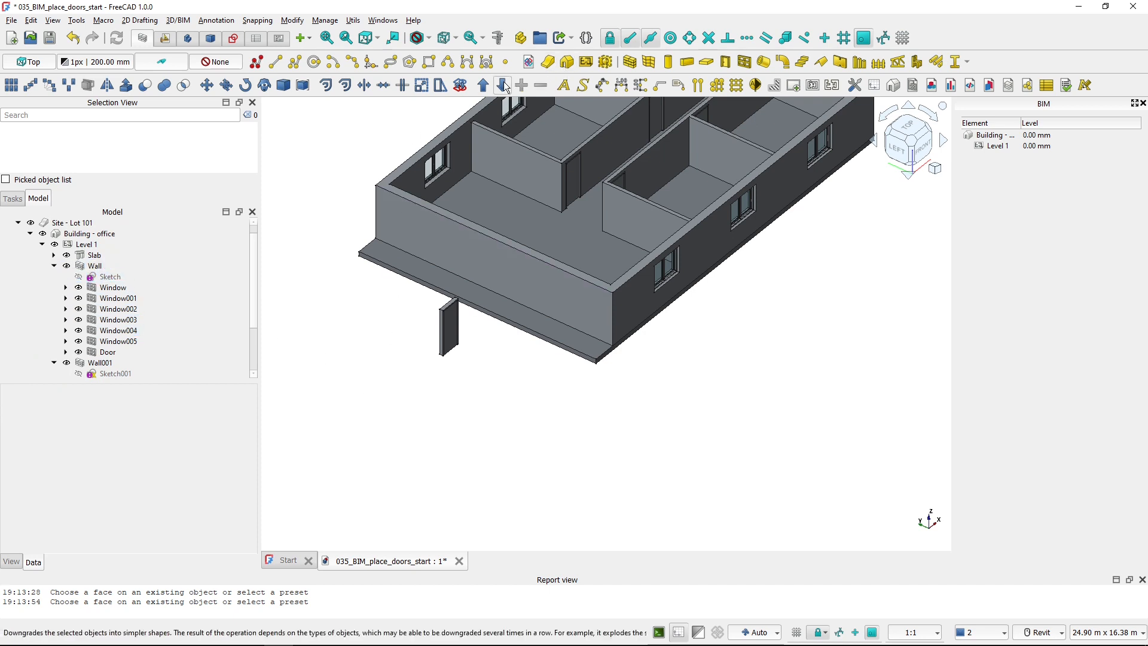
Show the model from the top in the Wireframe display style and select the freestanding door outside the building.
click(456, 41)
click(428, 38)
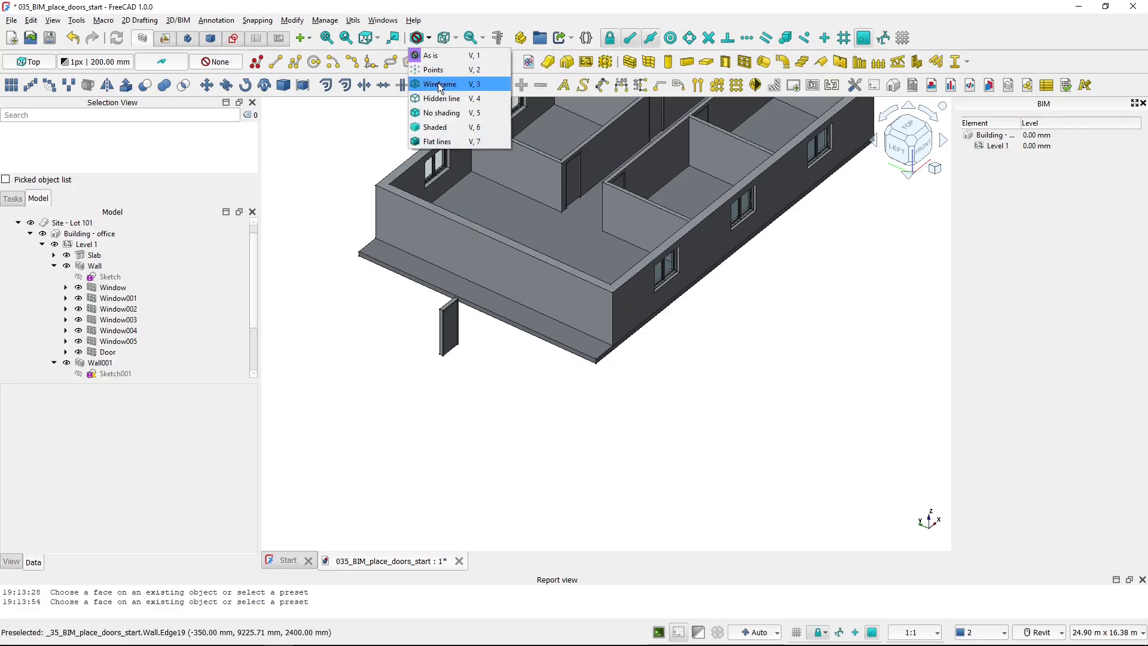
click(441, 90)
key(2)
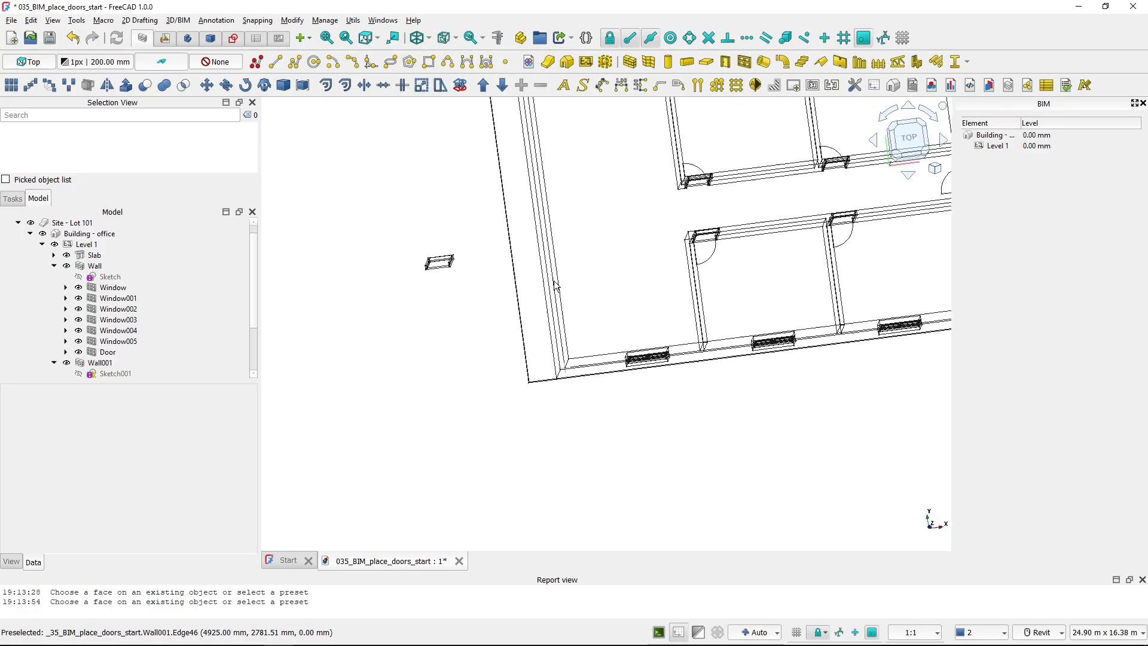
scroll(458, 352, up, 2)
click(450, 330)
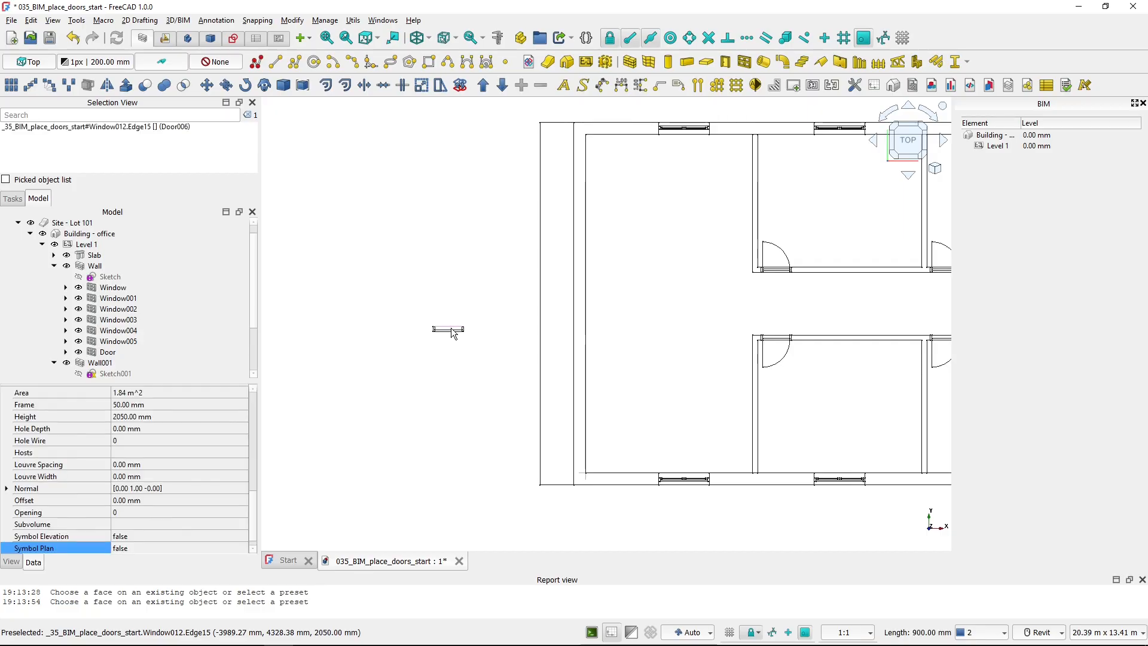
Rotate the freestanding door a quarter turn clockwise about a point on its long edge so it runs parallel to the end wall.
click(246, 87)
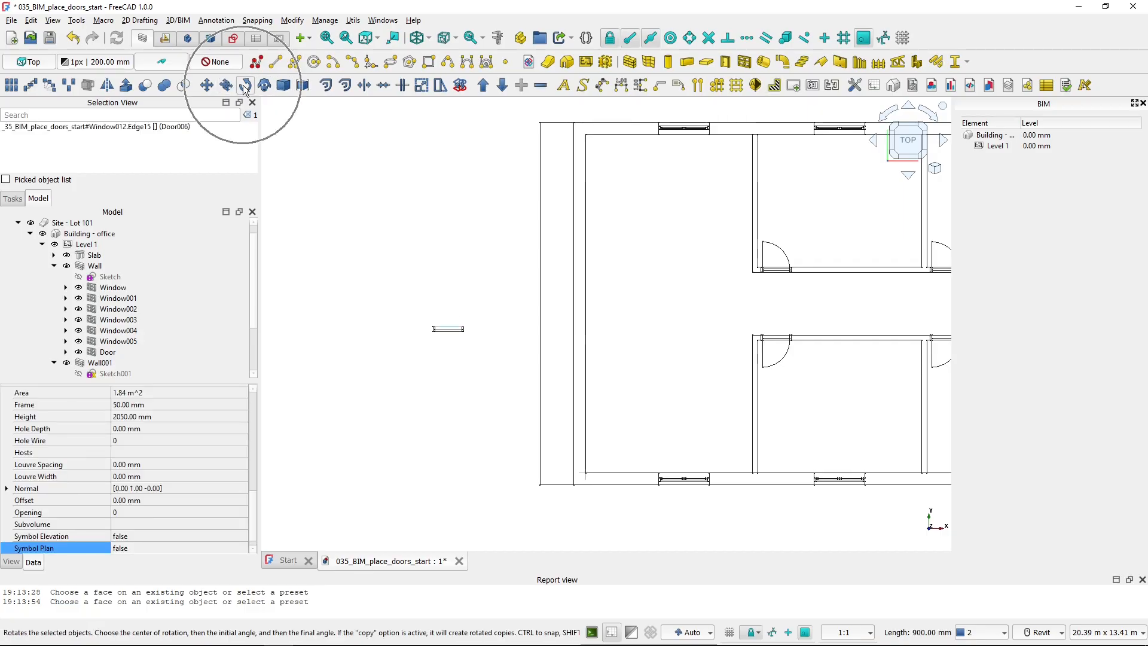
click(451, 332)
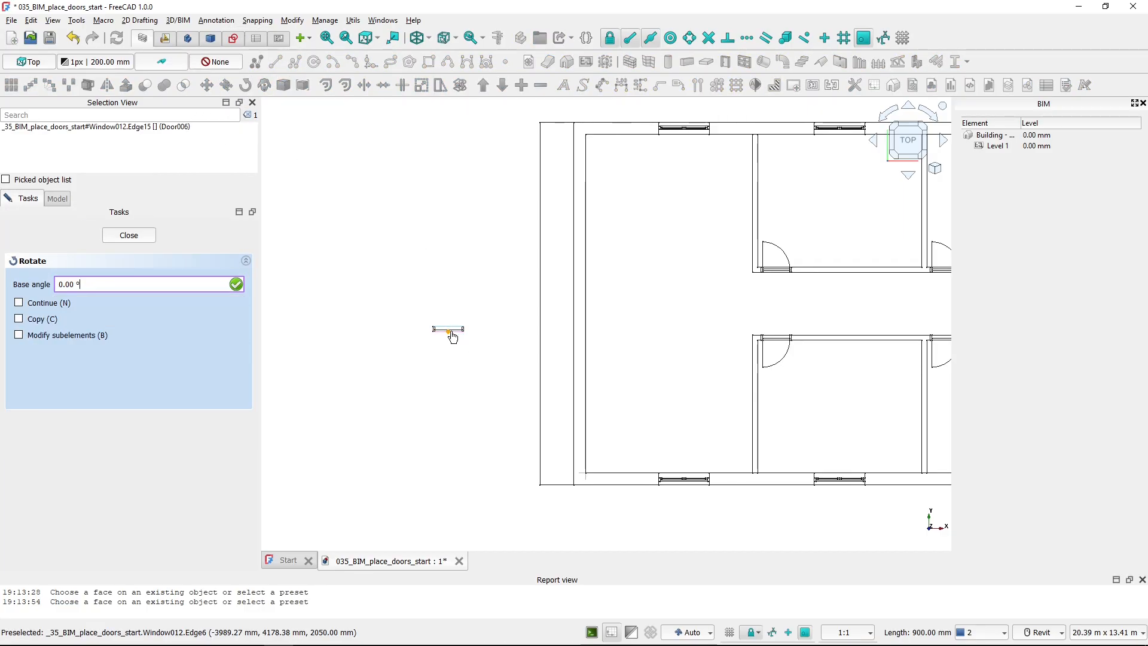
click(498, 331)
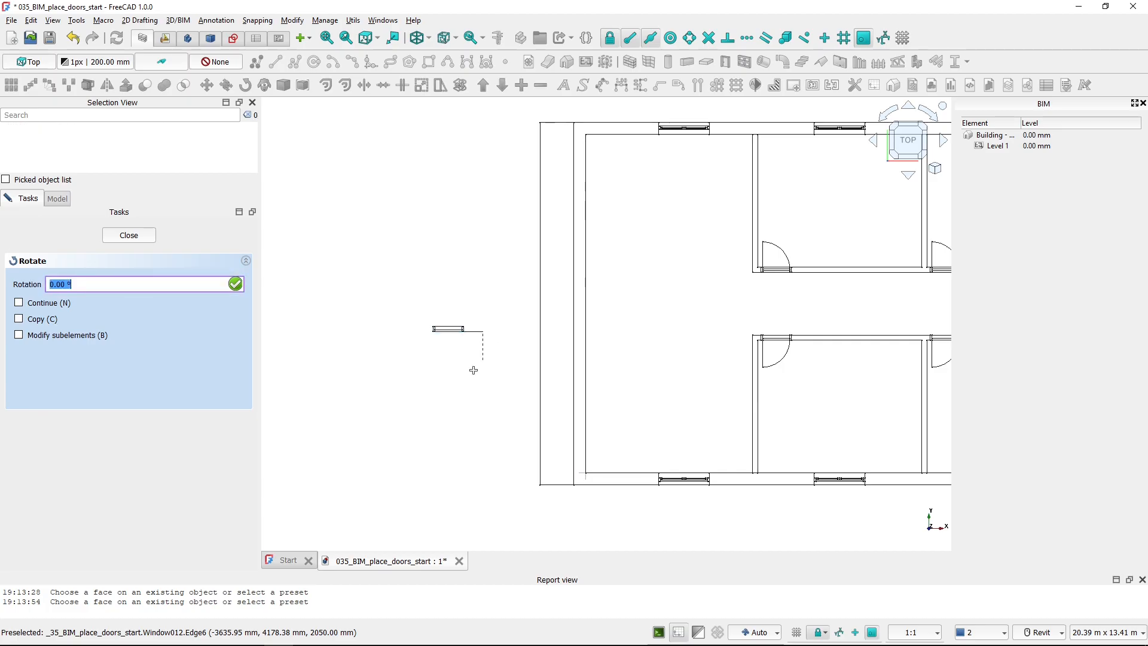
click(447, 398)
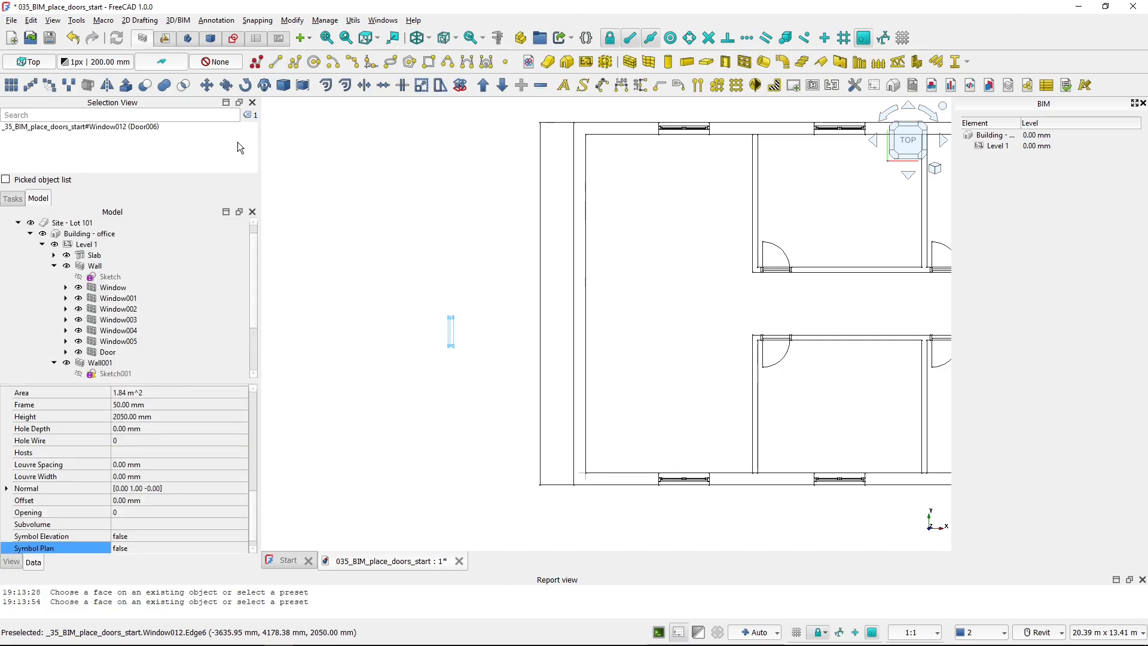
Move the rotated door from the middle of its long edge onto the outer face of the end wall beside the projecting slab.
click(209, 87)
scroll(424, 334, up, 2)
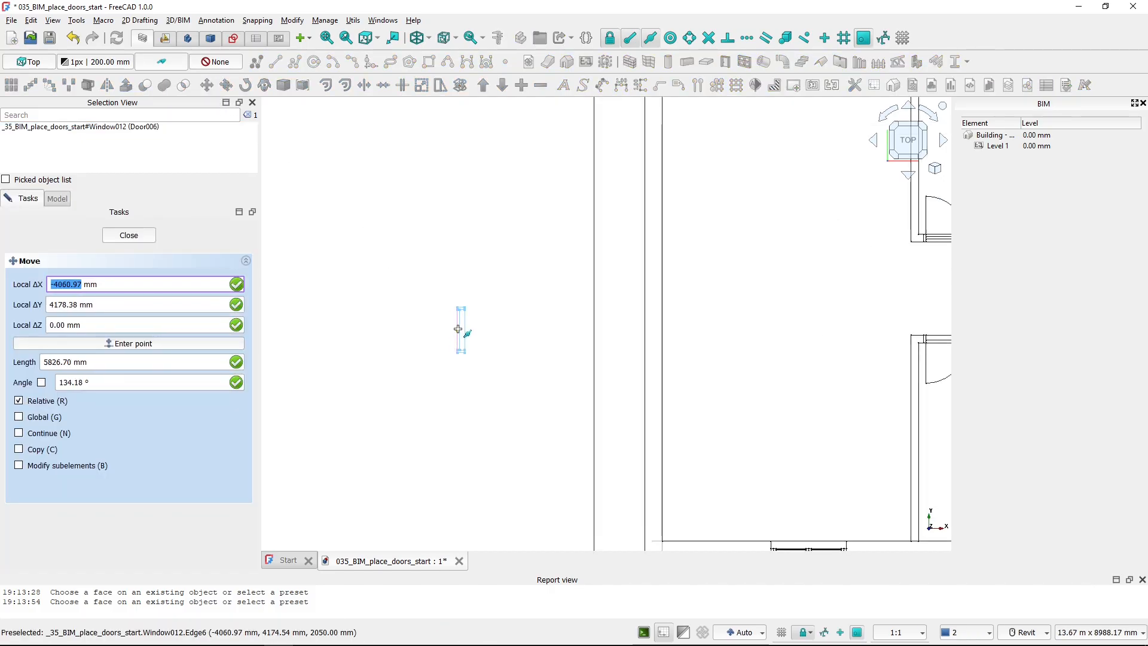
click(459, 327)
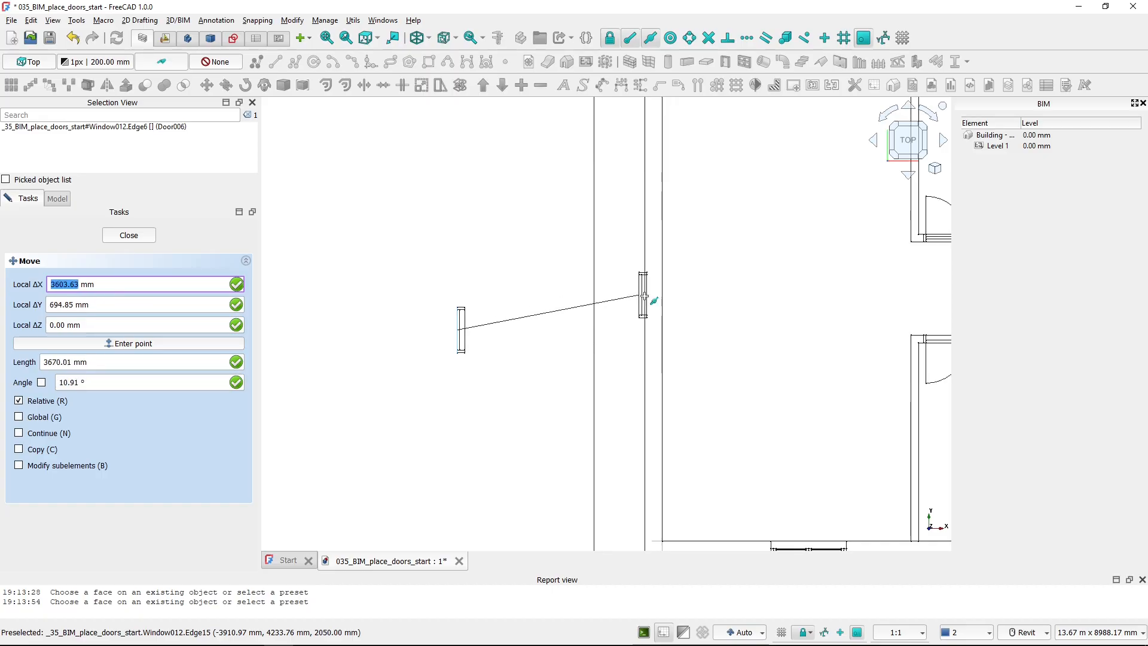
scroll(647, 293, down, 2)
middle_drag(646, 292, 614, 323)
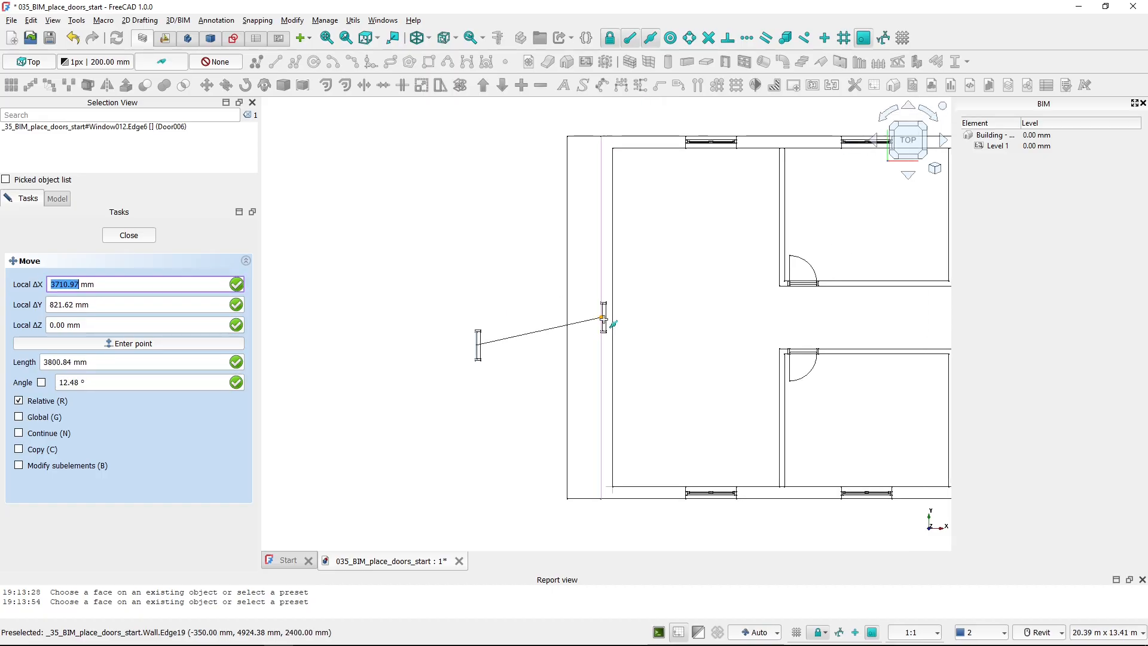
click(614, 324)
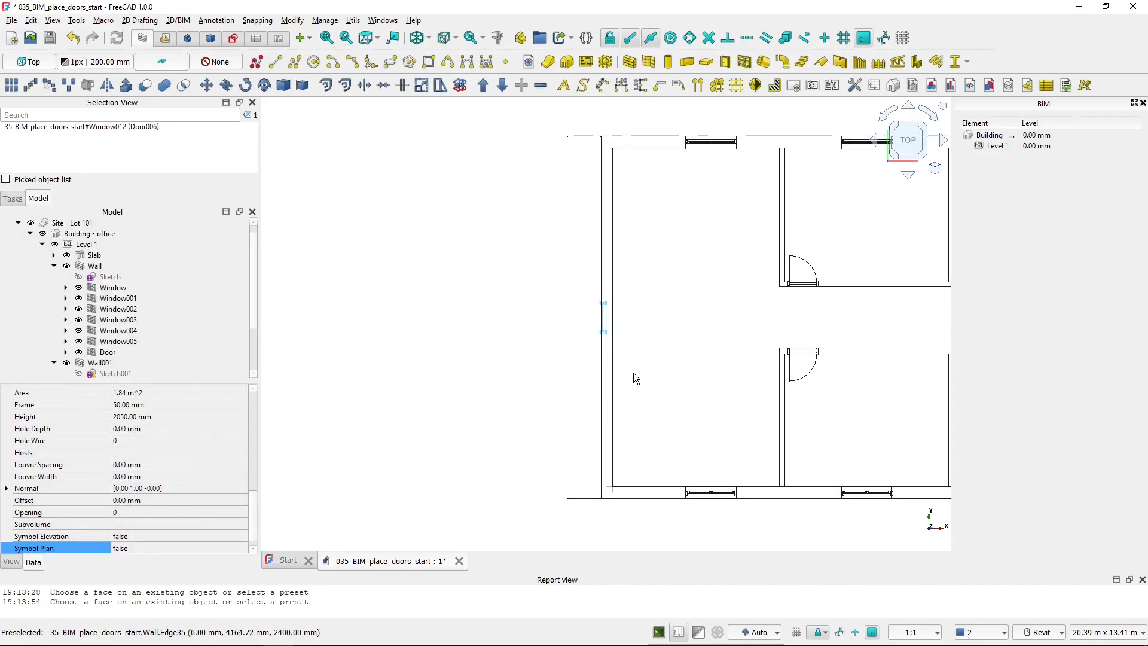
Show the model in the Flat Lines display style and examine the moved door from both sides of the end wall.
click(422, 346)
mouse_move(459, 360)
shift+middle_down()
mouse_move(512, 348)
mouse_move(526, 155)
shift+middle_up()
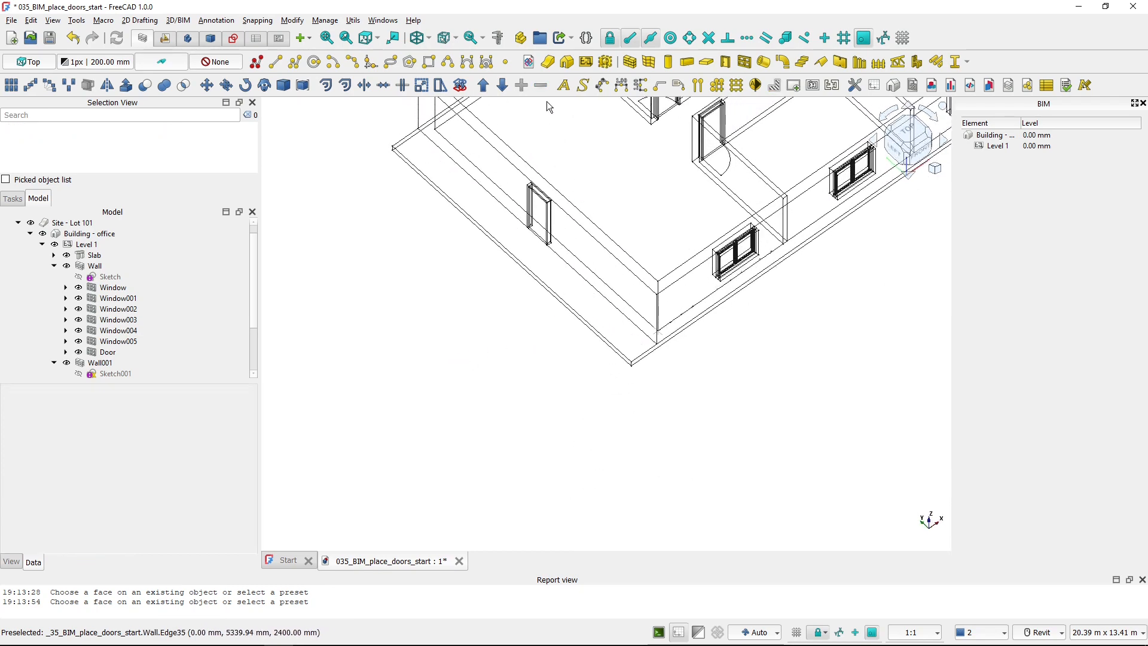
click(428, 38)
click(454, 145)
scroll(491, 329, up, 2)
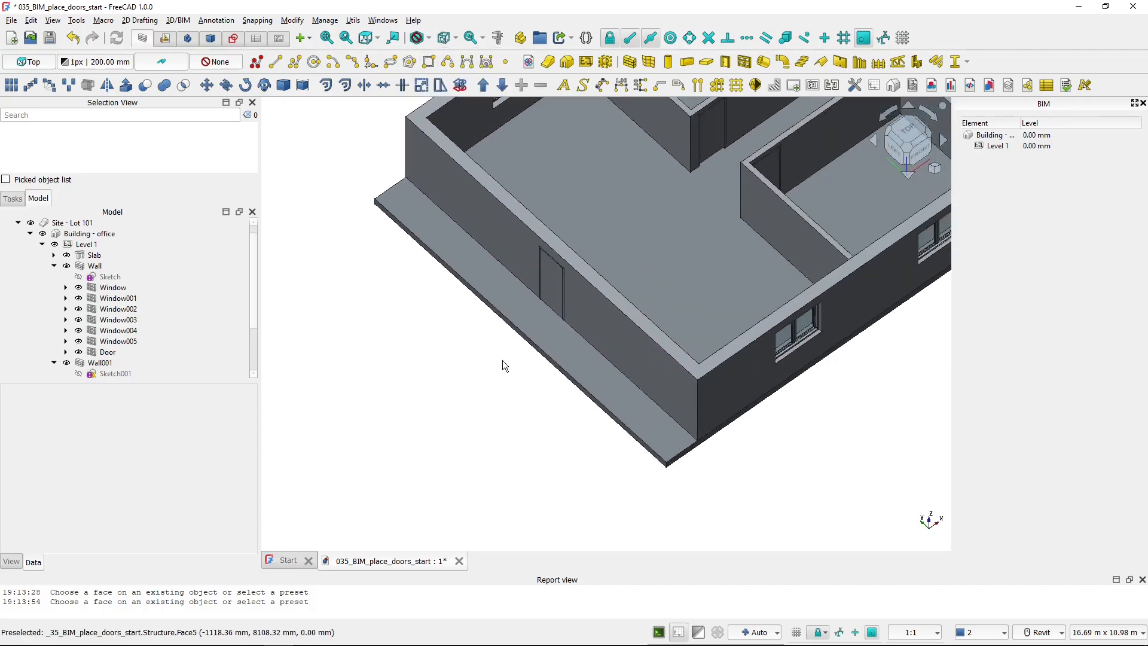
scroll(502, 360, up, 1)
shift+middle_drag(590, 300, 343, 264)
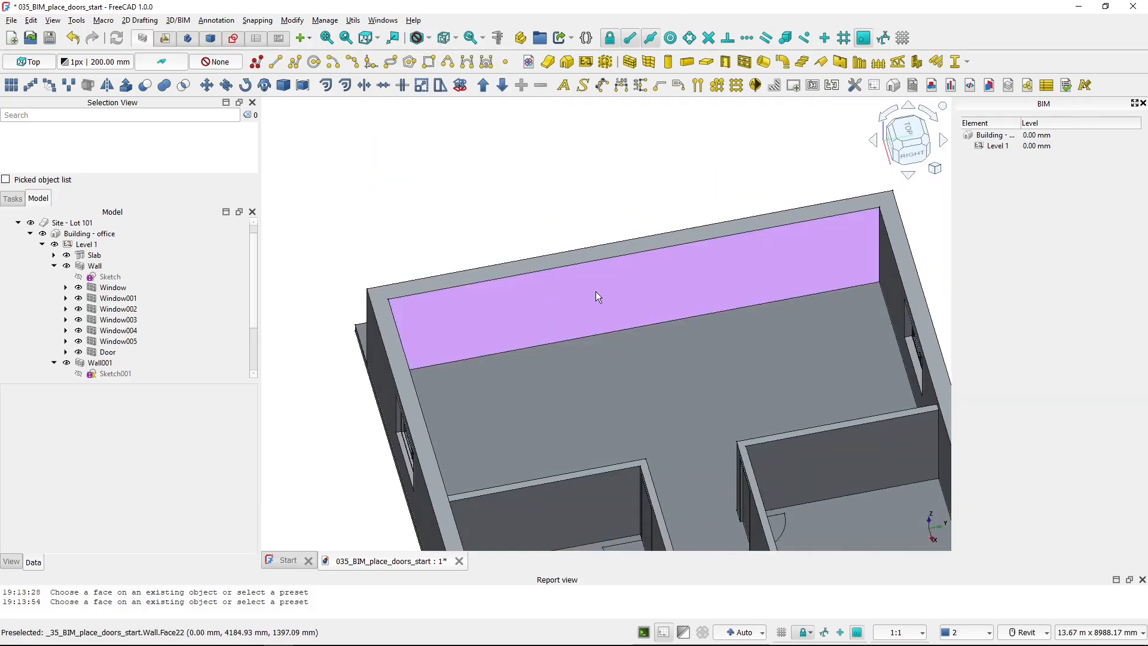
shift+middle_drag(547, 297, 383, 311)
scroll(159, 318, down, 2)
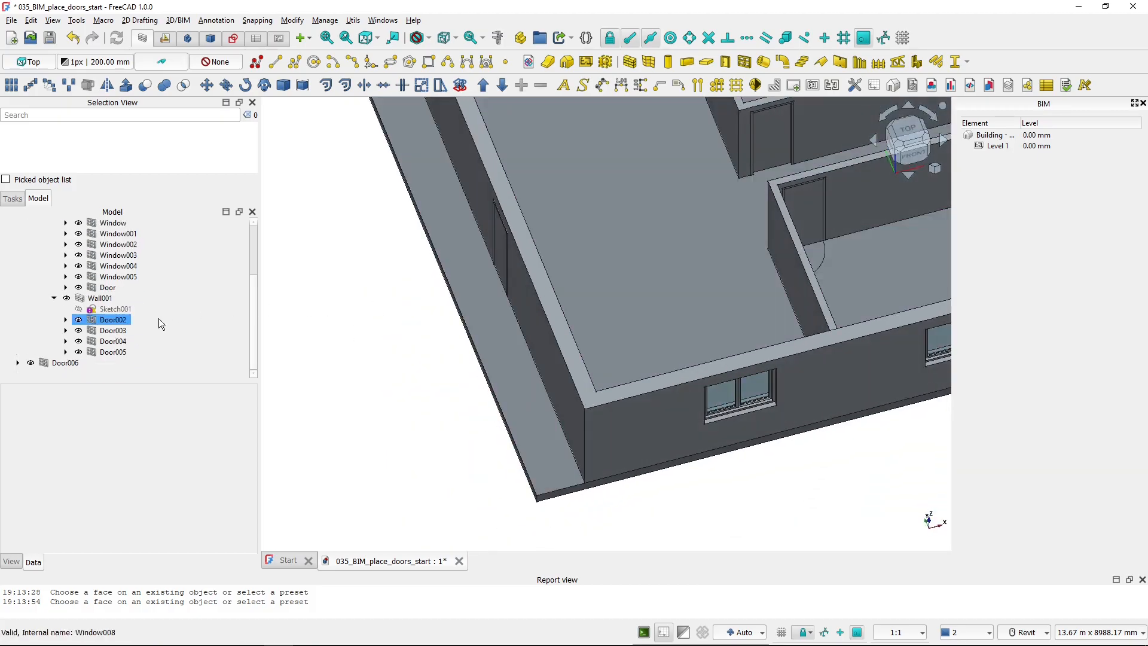
Subtract the moved door, Door006, from the end wall and check the opening from inside and outside.
click(73, 368)
middle_drag(367, 321, 378, 350)
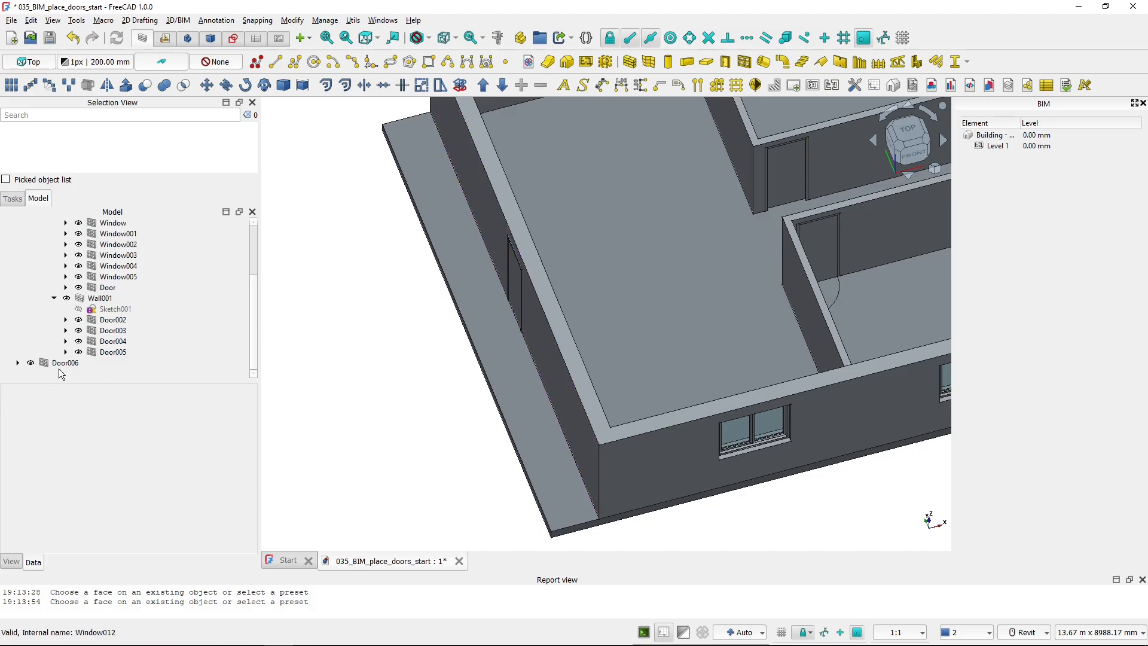
click(60, 364)
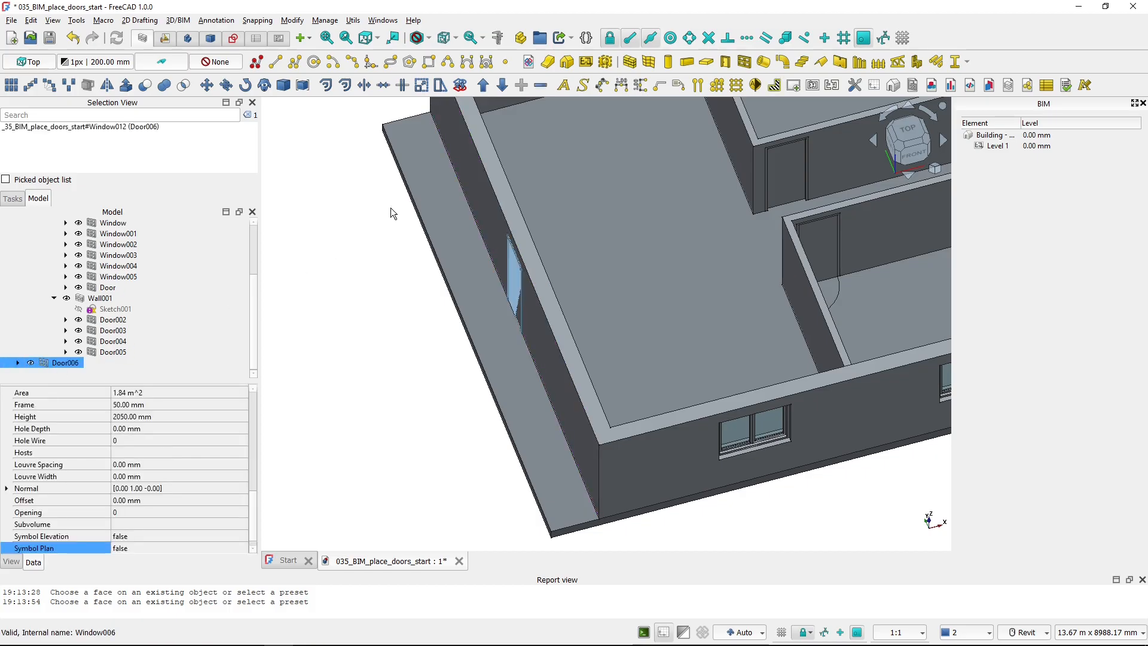
ctrl+click(473, 190)
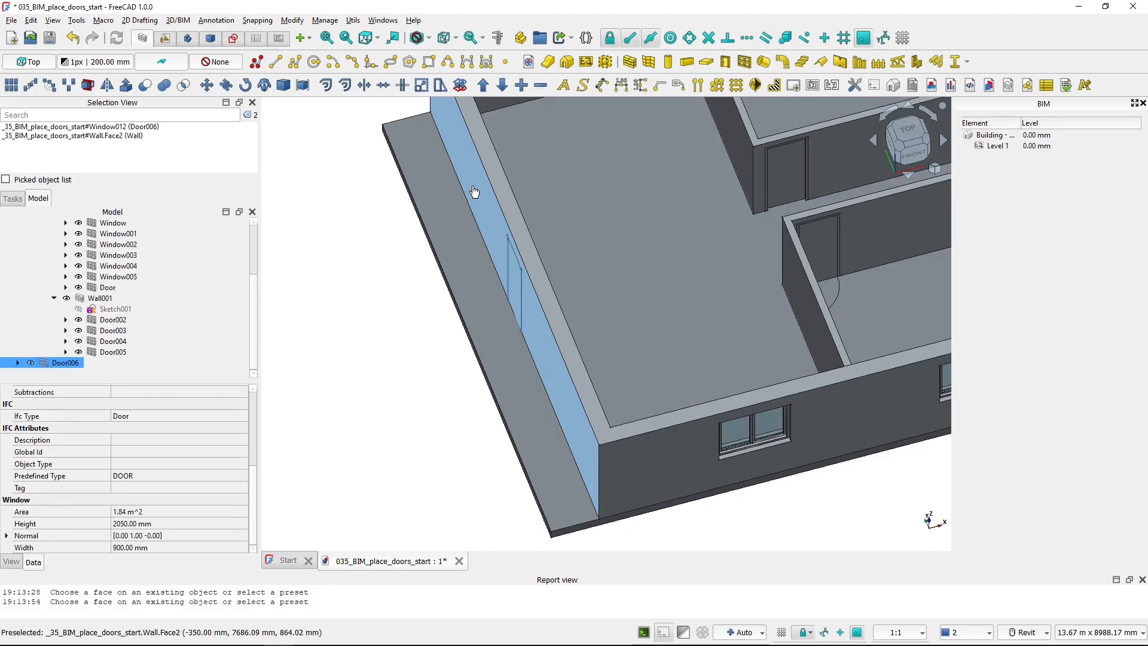
click(540, 87)
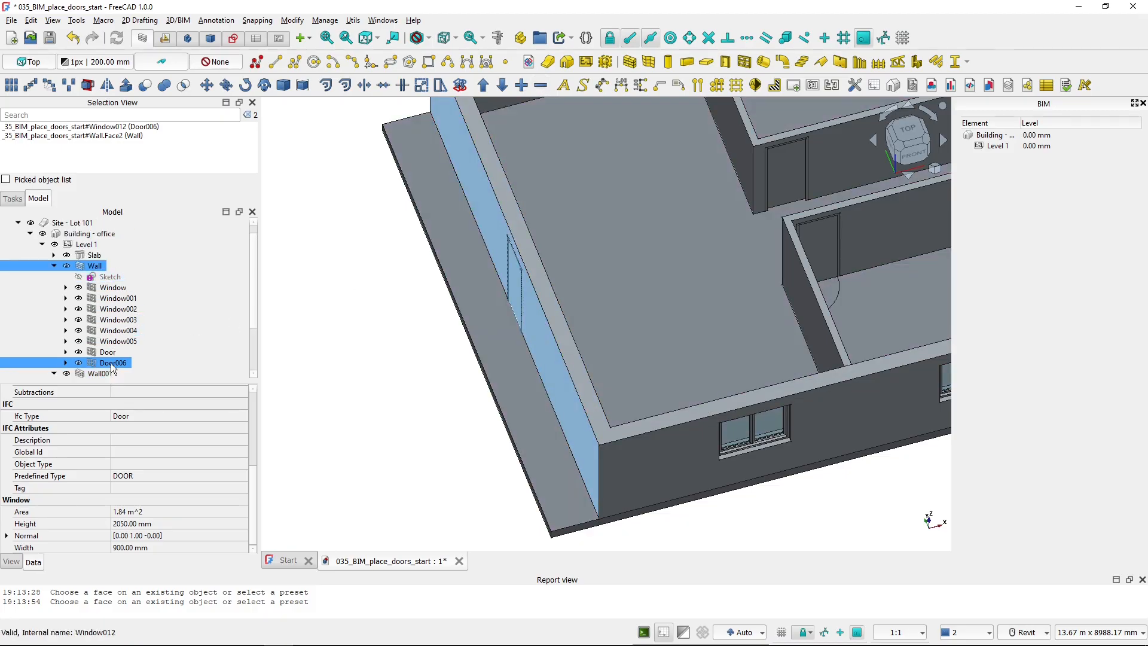
click(369, 365)
key(0)
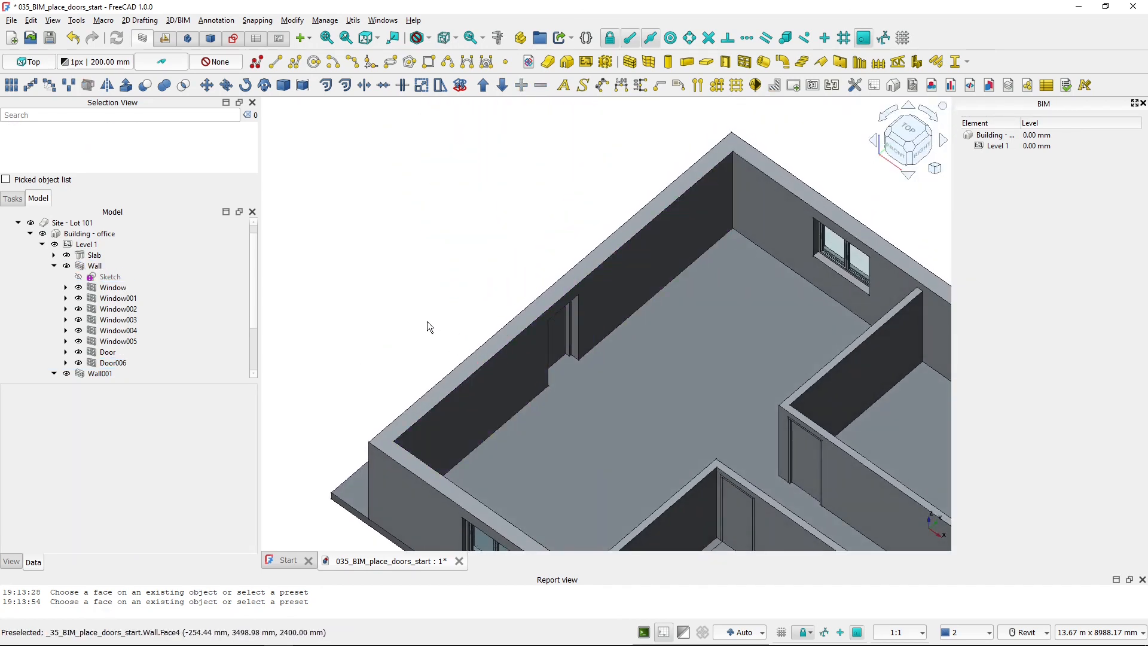
shift+middle_drag(419, 321, 572, 407)
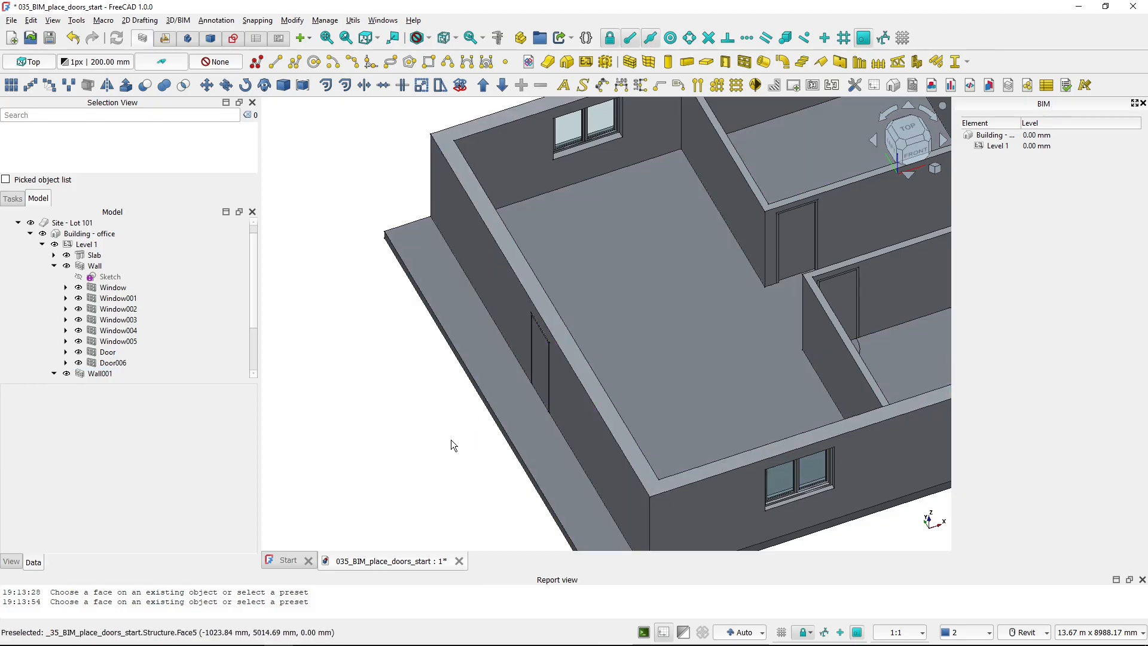
Delete Door006 from the end wall, together with its leftover sketch, Sketch012.
scroll(445, 444, down, 1)
shift+middle_drag(422, 450, 477, 435)
scroll(478, 436, down, 1)
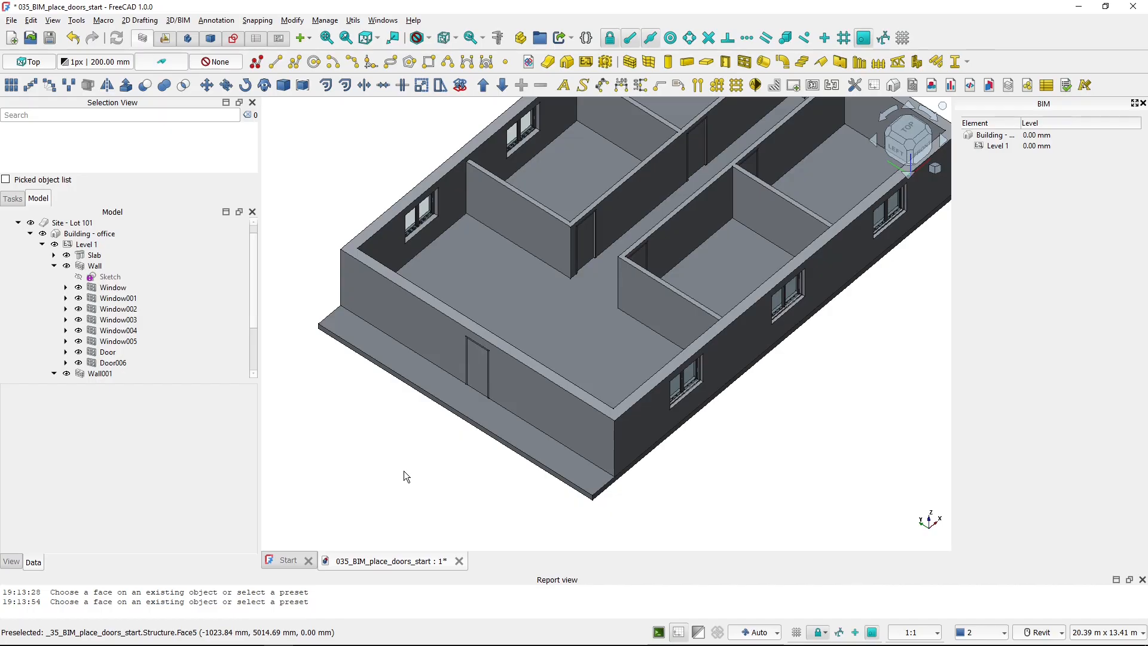
click(474, 371)
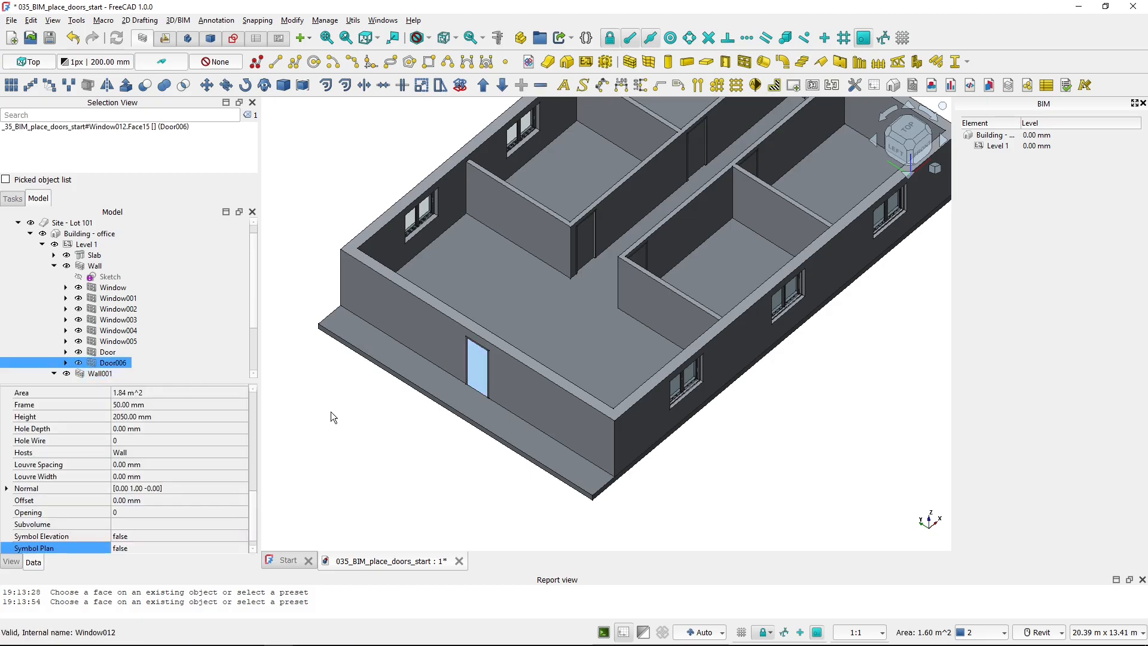
key(Delete)
scroll(304, 371, down, 2)
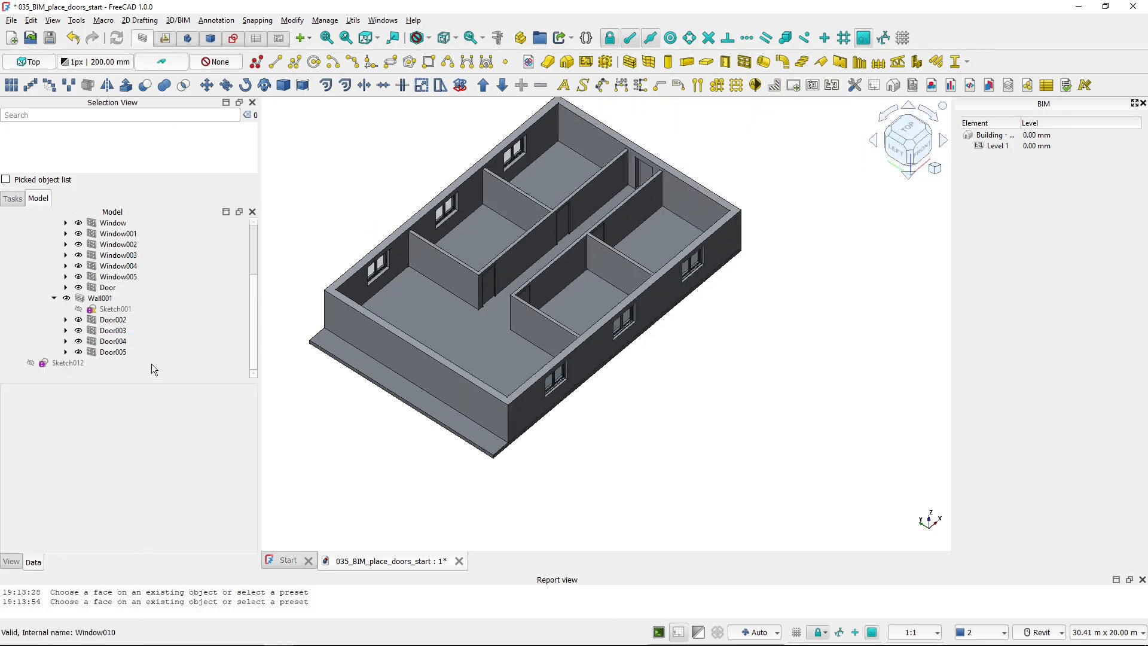
click(67, 363)
key(Delete)
scroll(454, 390, up, 4)
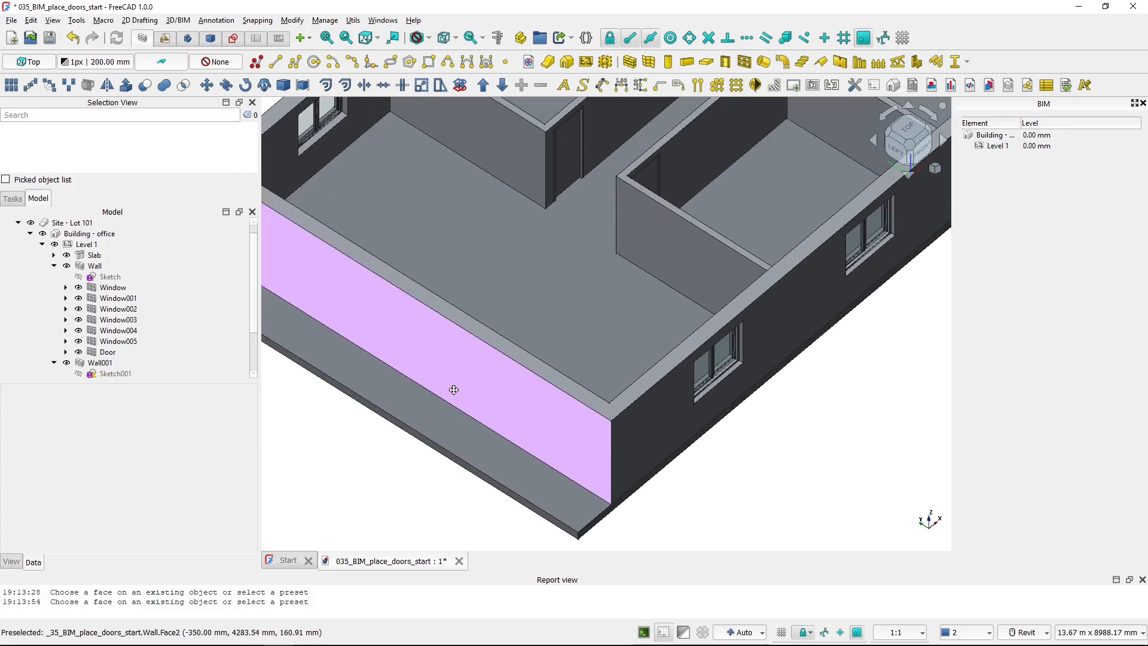
Place a Simple door, 900 mm wide with sill height 0 mm, on the end wall's outer face at X -350 mm, Y 5000 mm.
scroll(454, 389, down, 3)
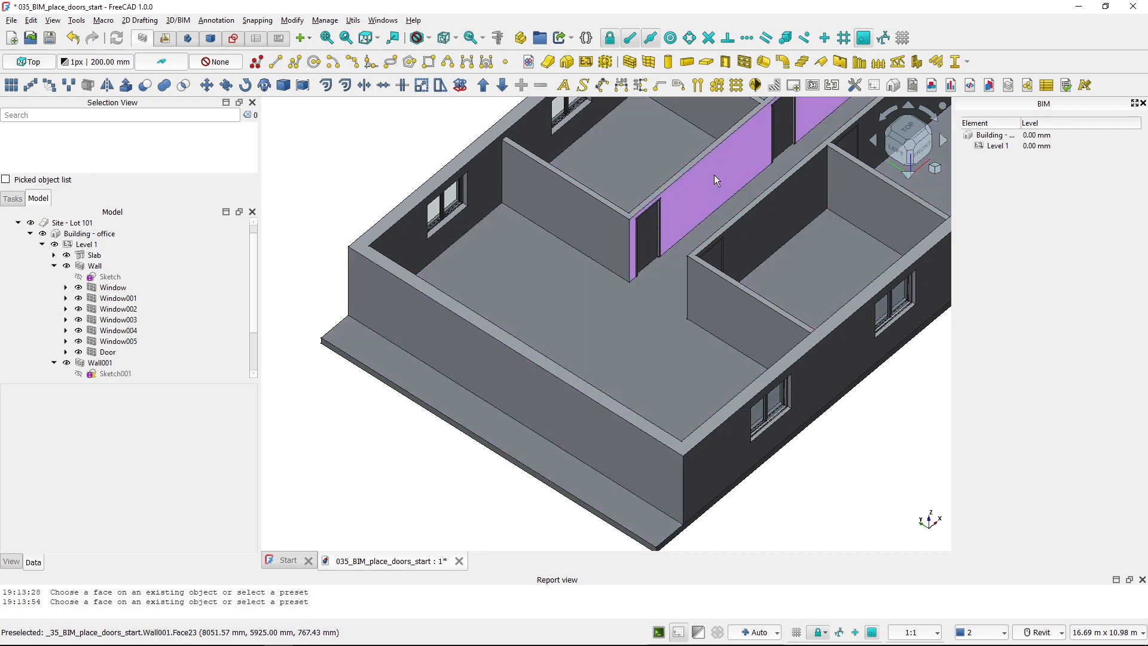
middle_drag(583, 311, 645, 311)
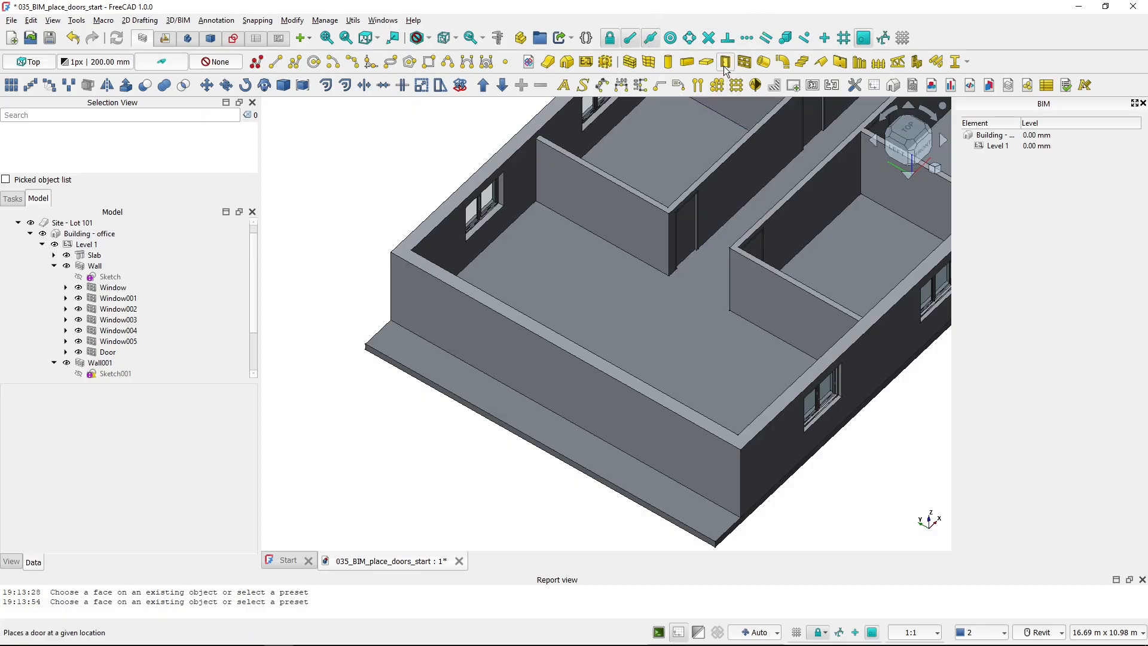
click(725, 62)
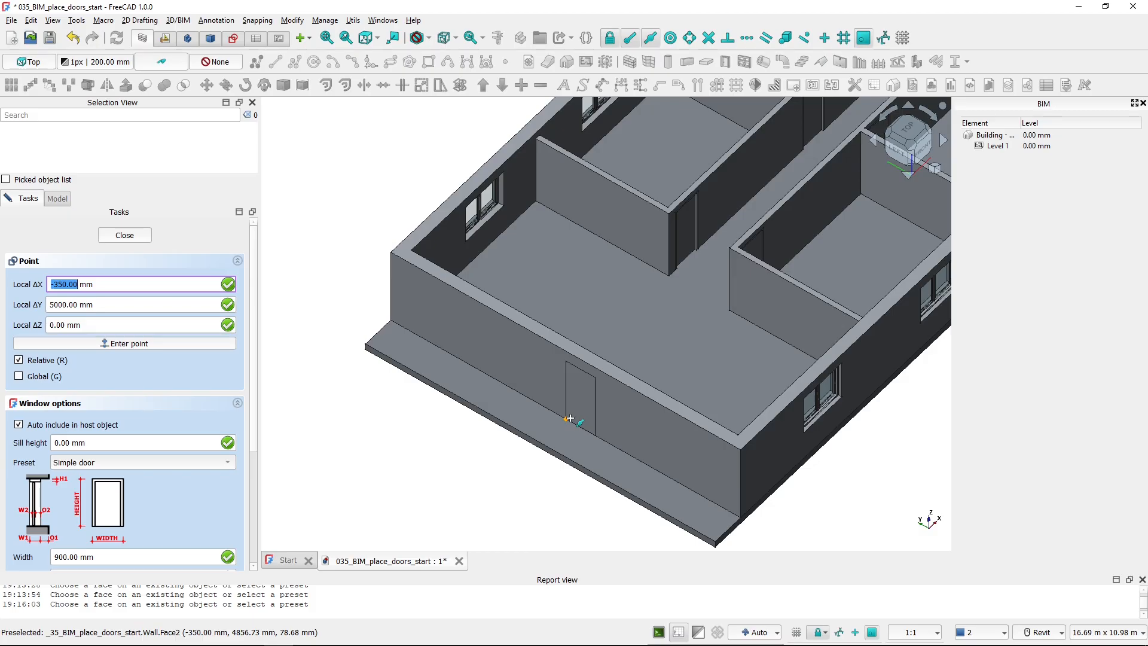
click(570, 418)
click(571, 419)
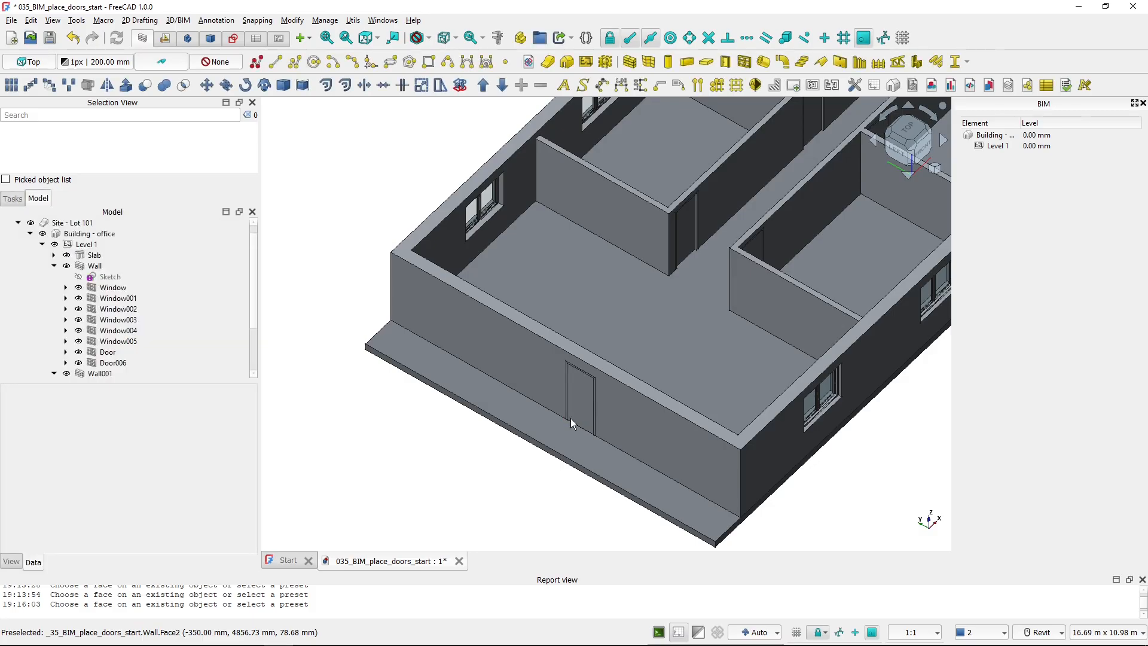
Delete Door002, the corridor wall's door beside the corner next to the large open room.
shift+middle_drag(593, 421, 562, 388)
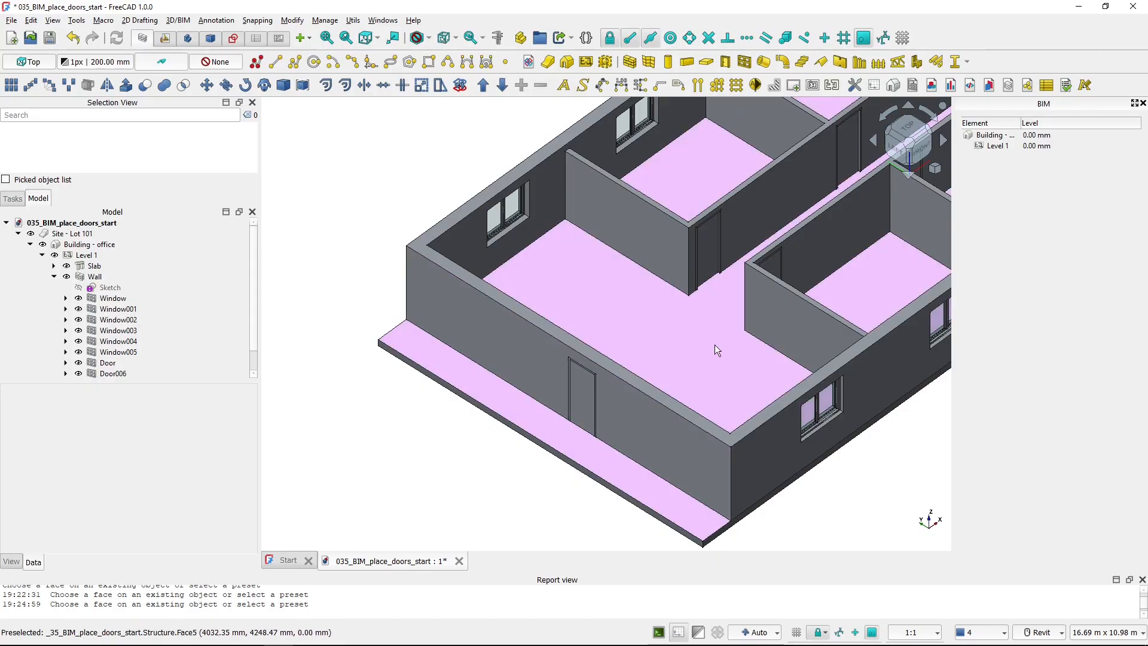
shift+middle_drag(715, 344, 600, 288)
click(573, 294)
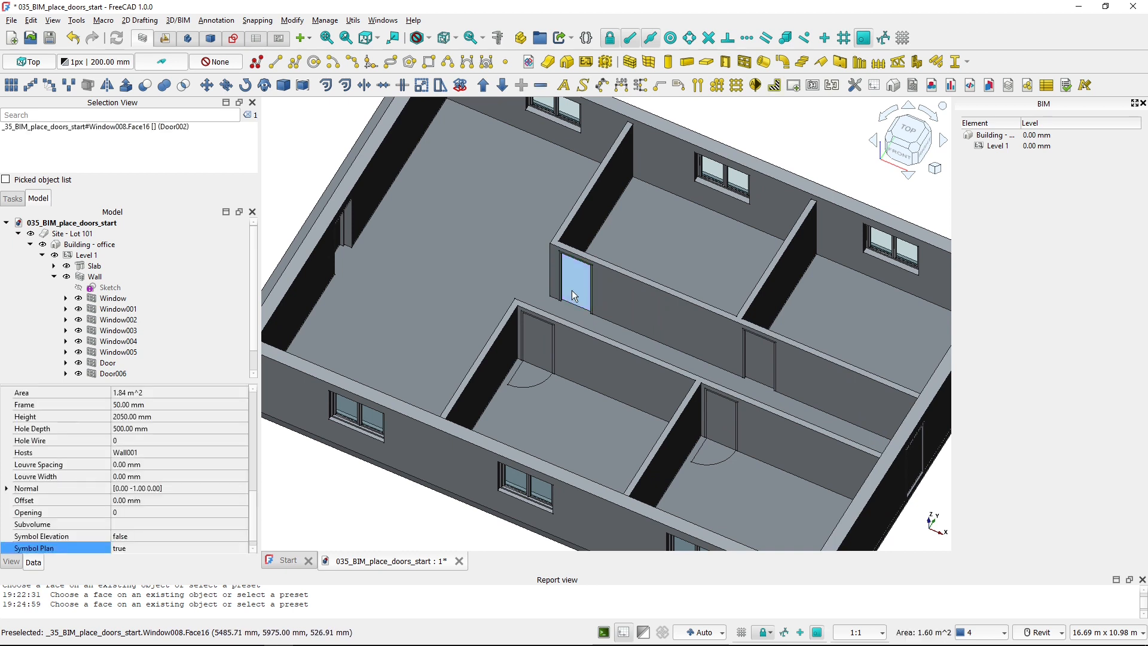
key(Delete)
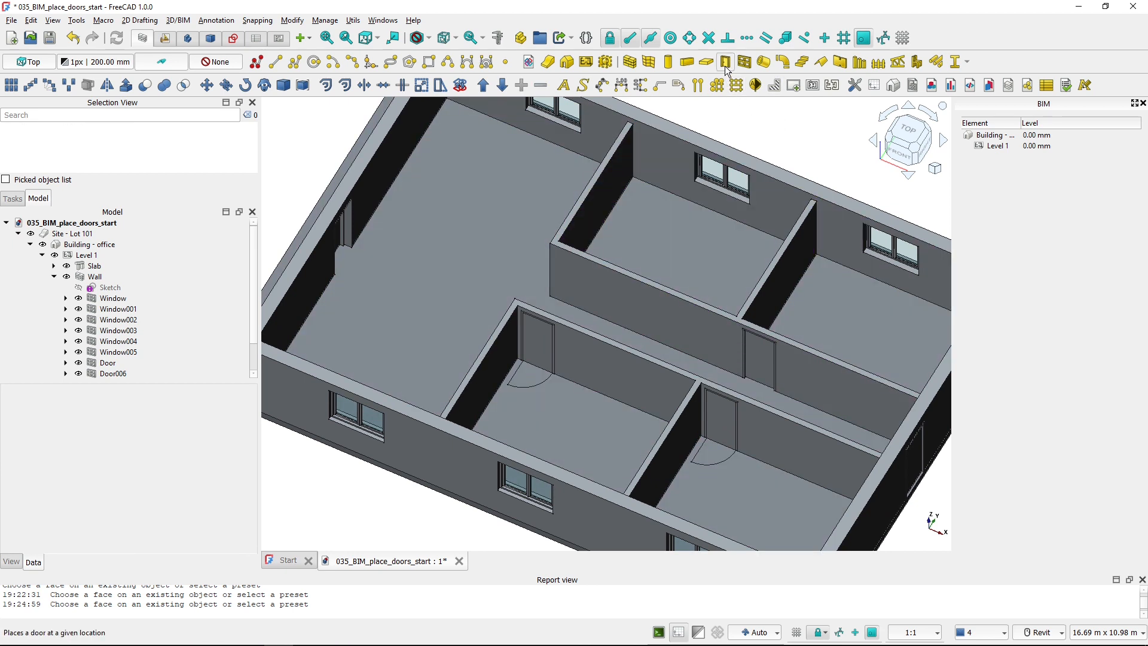
Using Special snap, place a 900 mm wide Simple door with sill height 0 mm at the corridor wall's corner where Door002 stood.
click(735, 85)
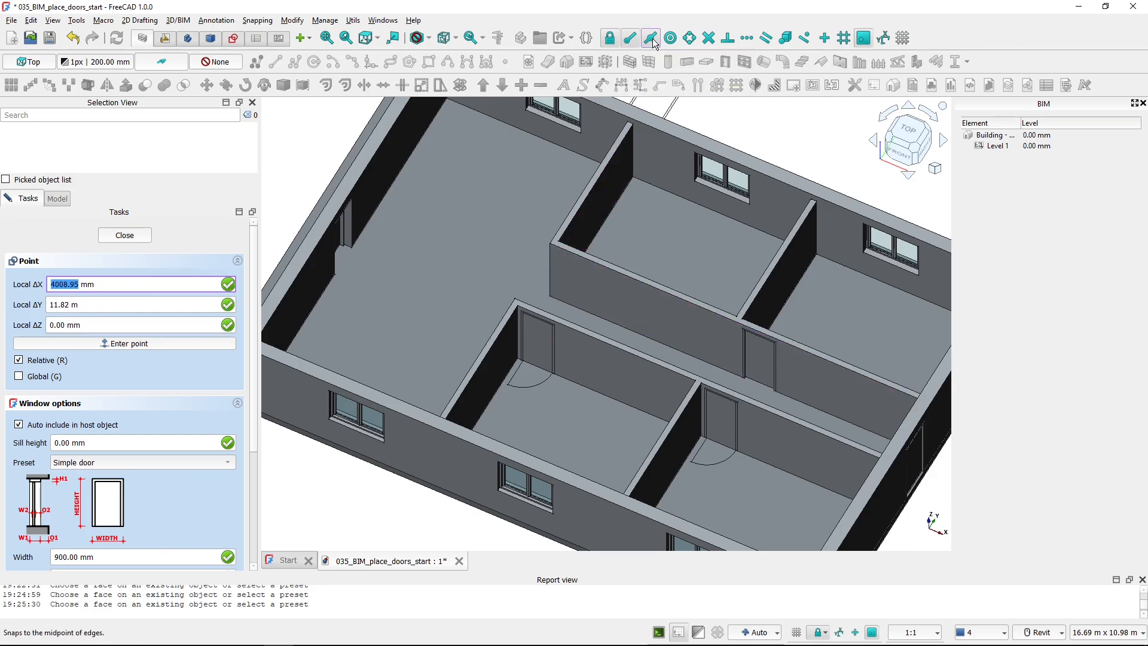
click(785, 40)
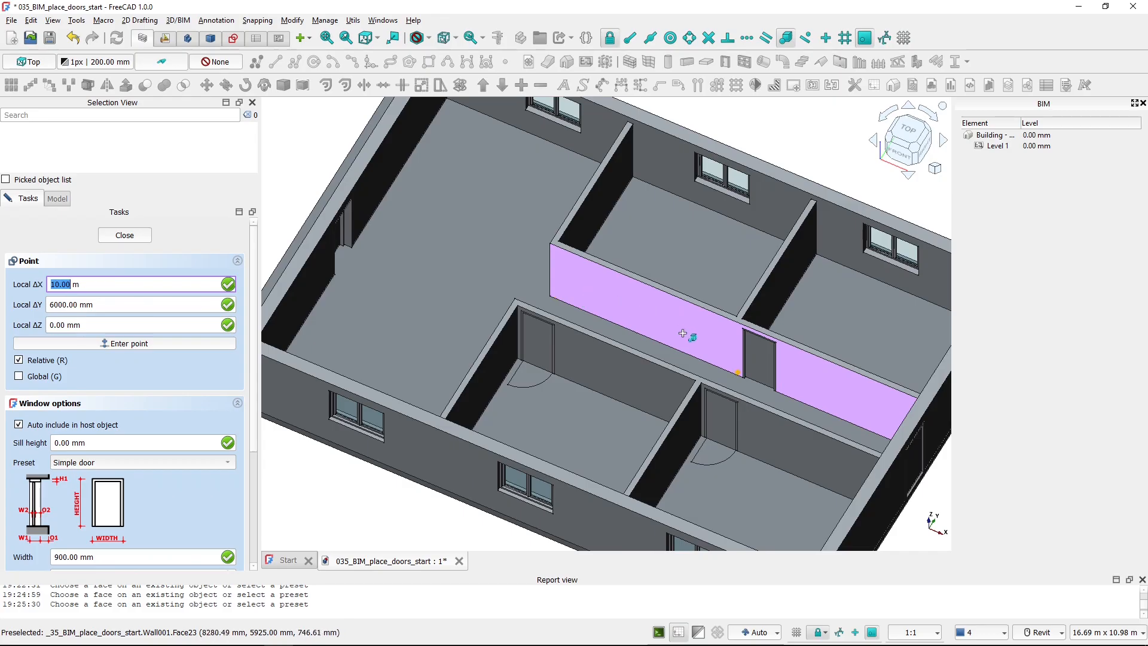
click(569, 296)
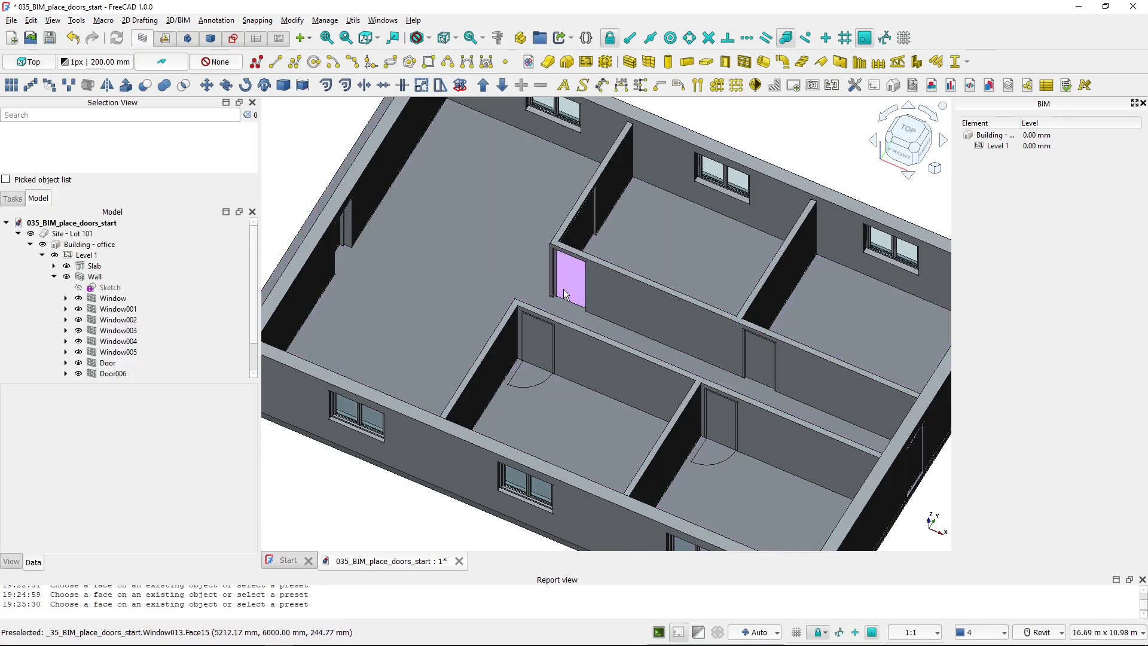
Show the model from the top in the Wireframe display style and examine how the new corridor door sits in the wall corner.
click(909, 147)
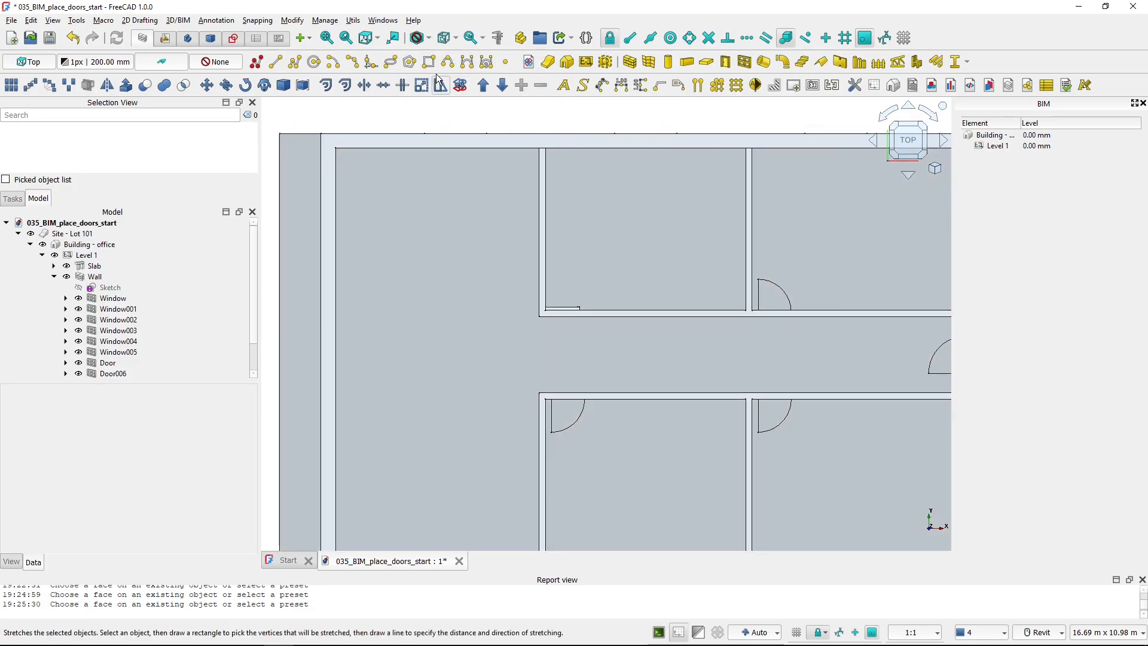
click(427, 38)
click(445, 84)
scroll(562, 317, up, 5)
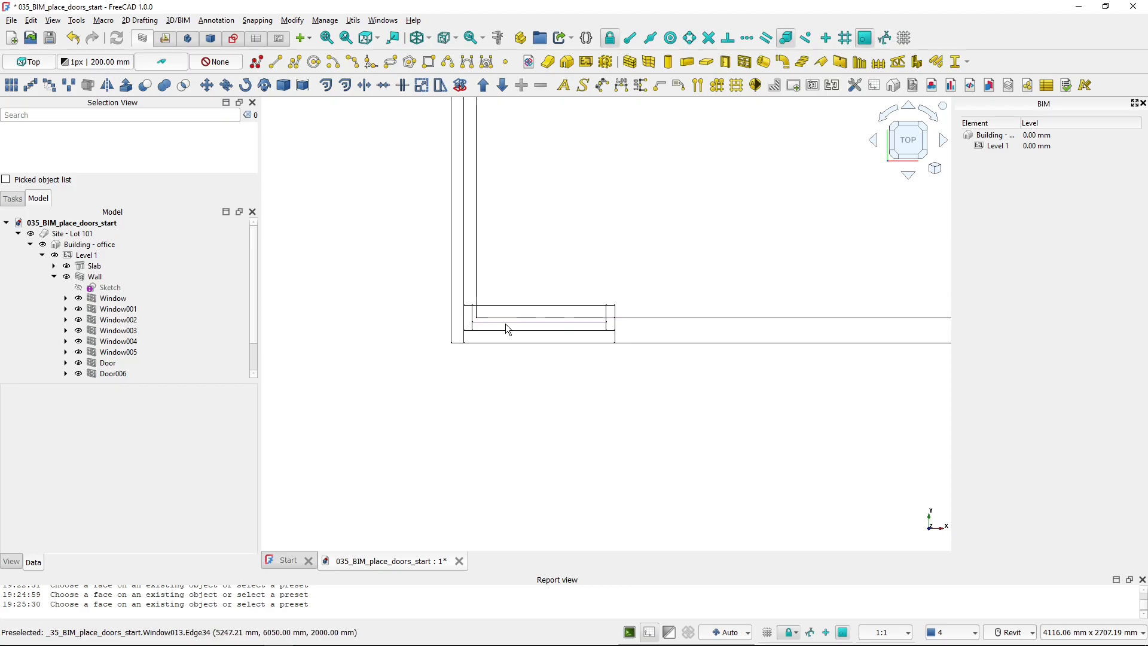
scroll(505, 324, down, 3)
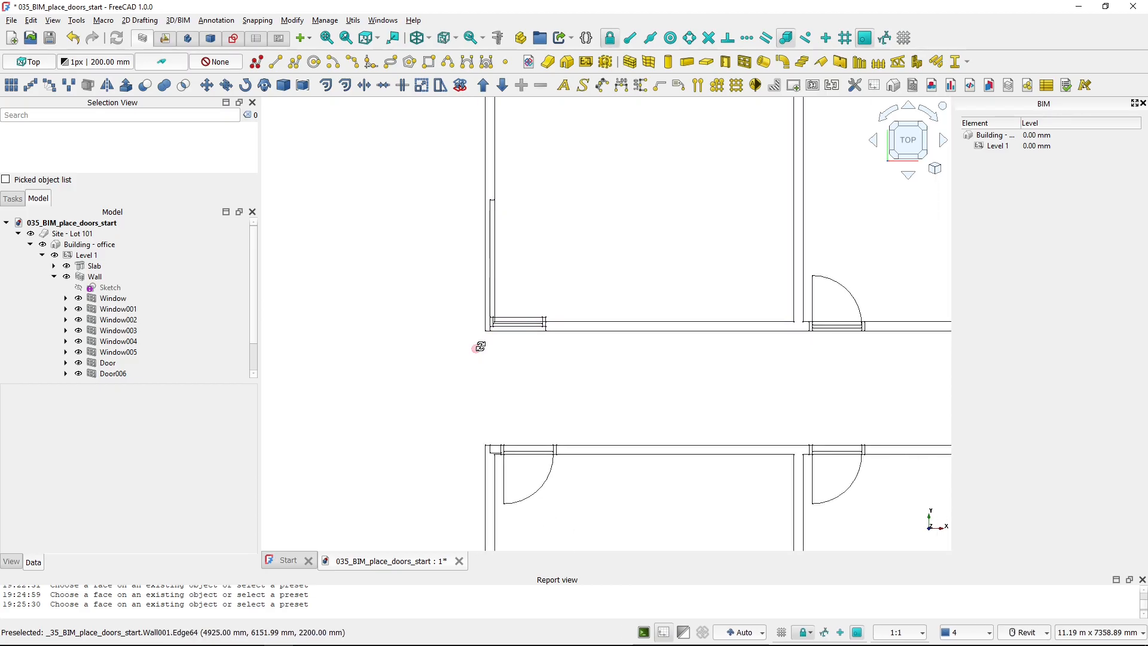
Make Sketch001, the base sketch of the interior wall Wall001, visible in the model.
shift+middle_drag(476, 348, 554, 286)
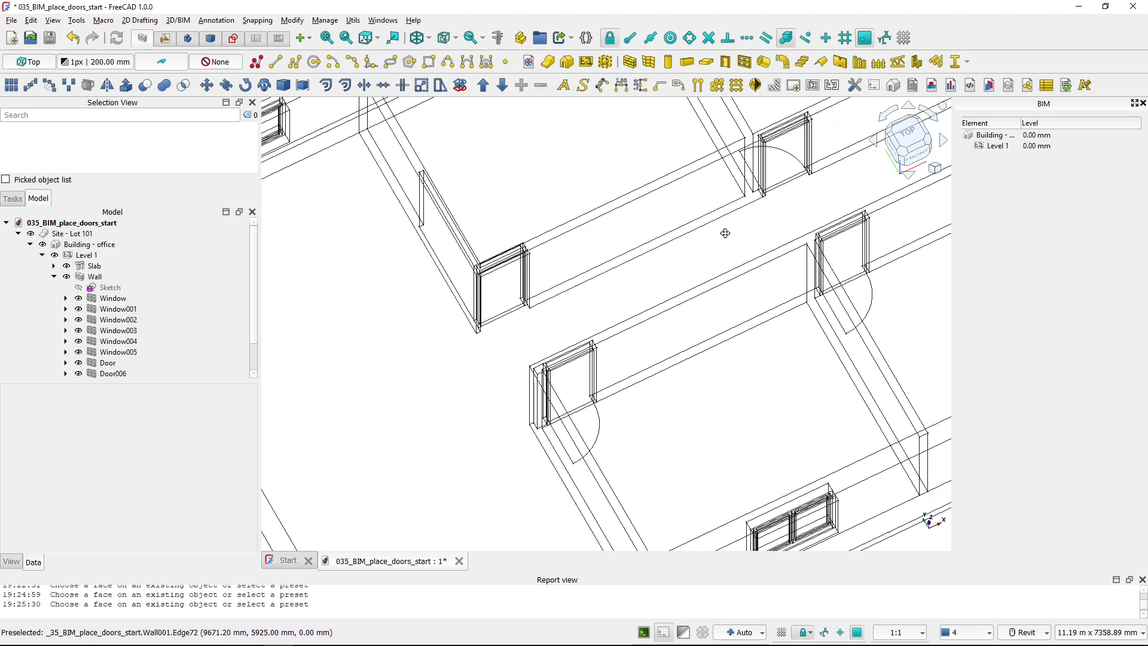
scroll(725, 233, down, 1)
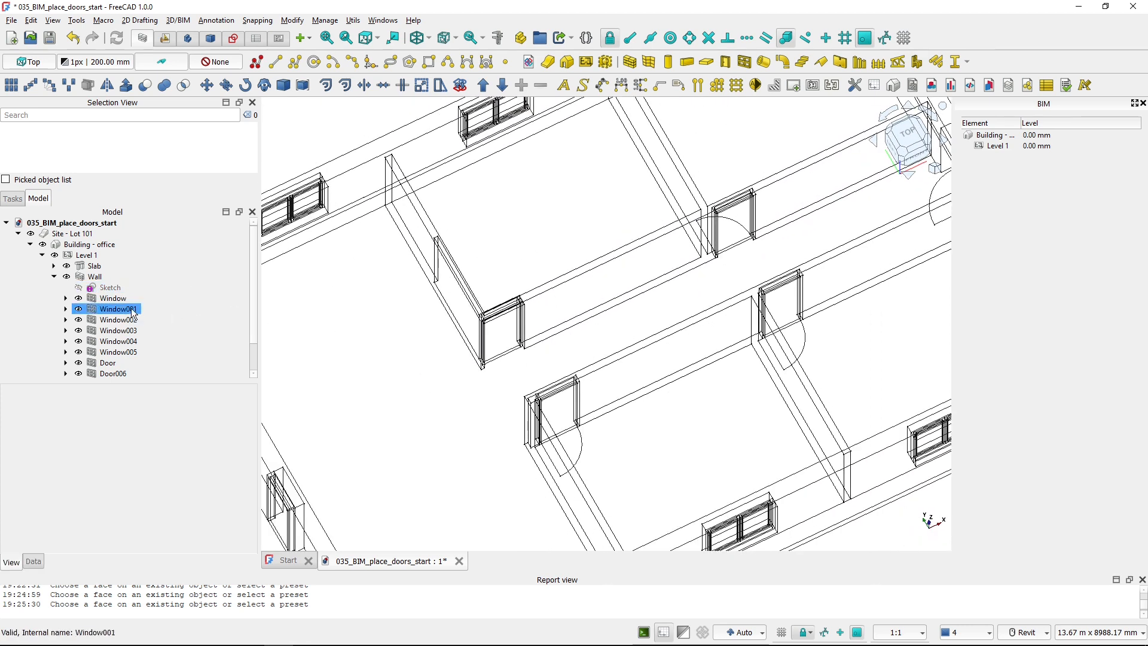
click(102, 290)
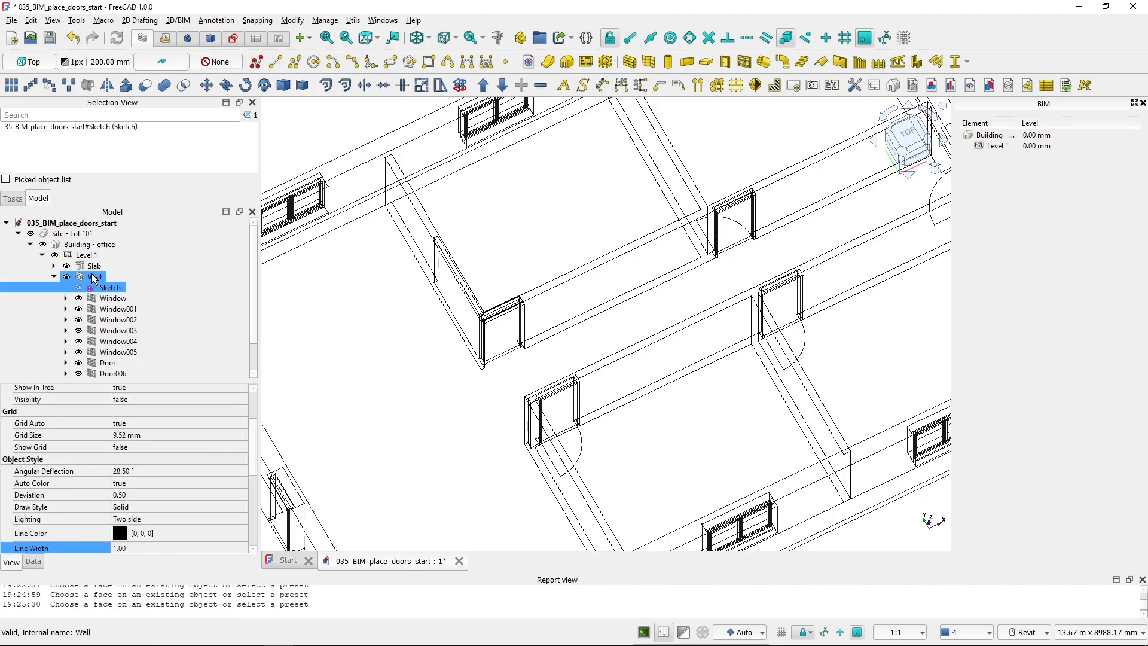
click(95, 278)
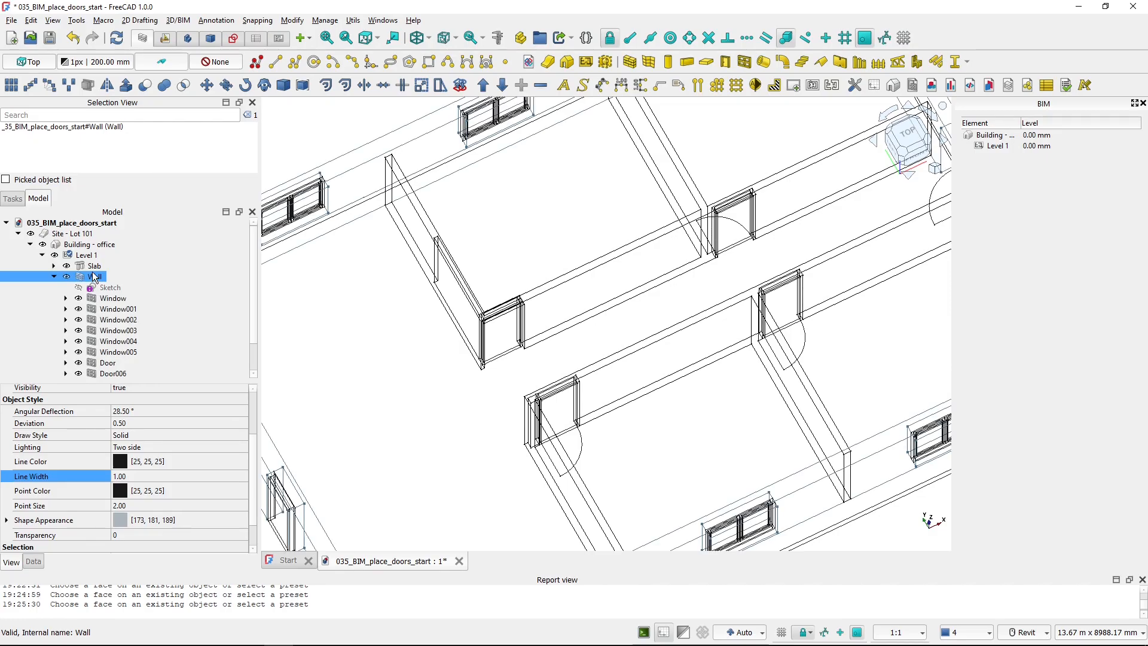
click(52, 277)
click(77, 288)
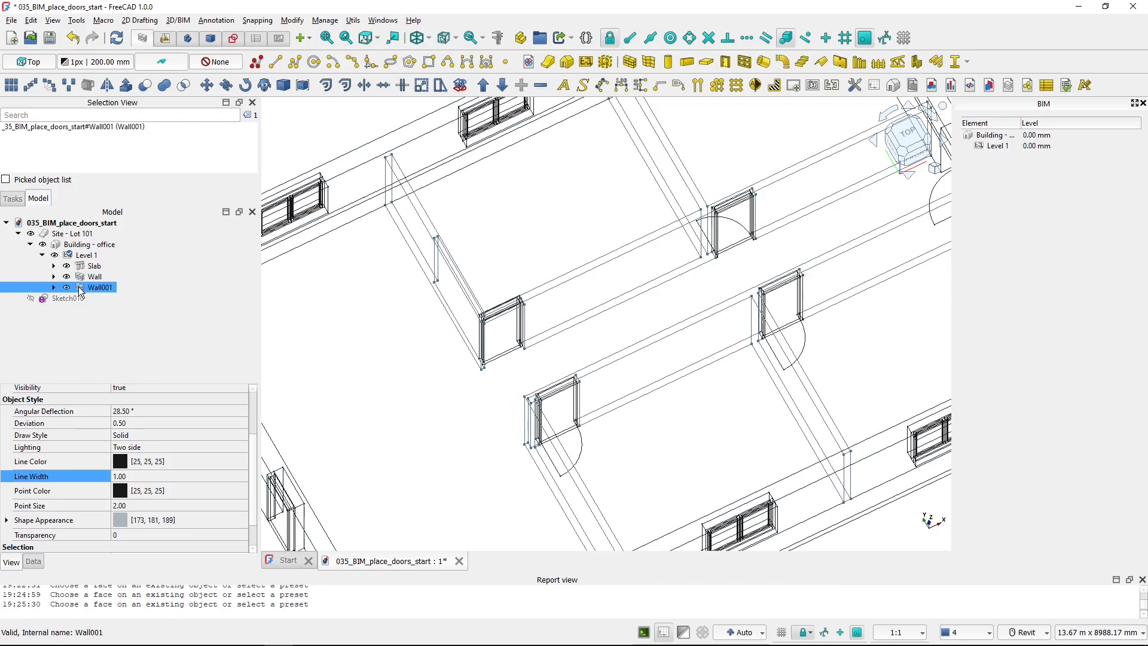
key(space)
key(space)
key(Right)
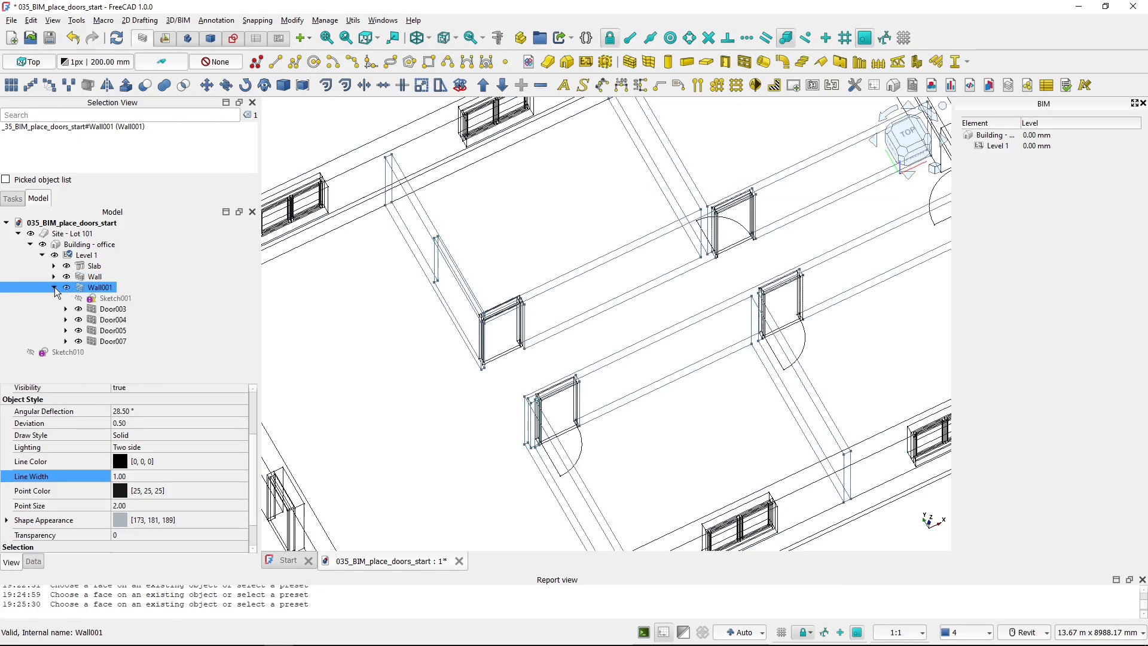
click(96, 299)
click(78, 298)
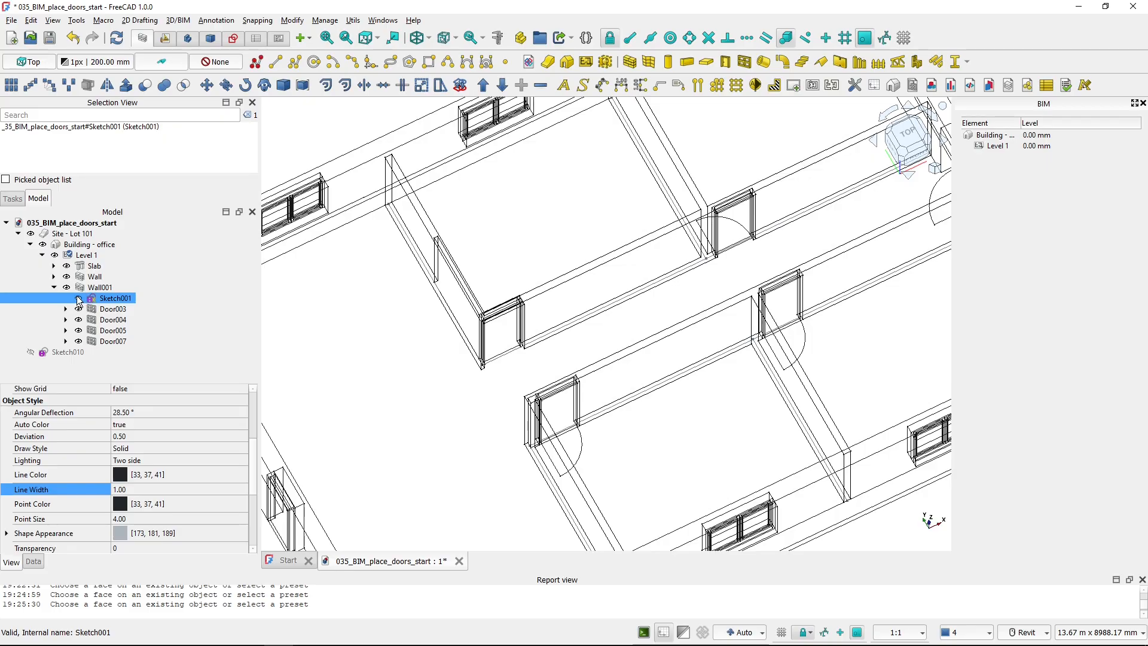
Give Sketch001 a red line colour (#ff0000) and a line width of 5.
click(143, 472)
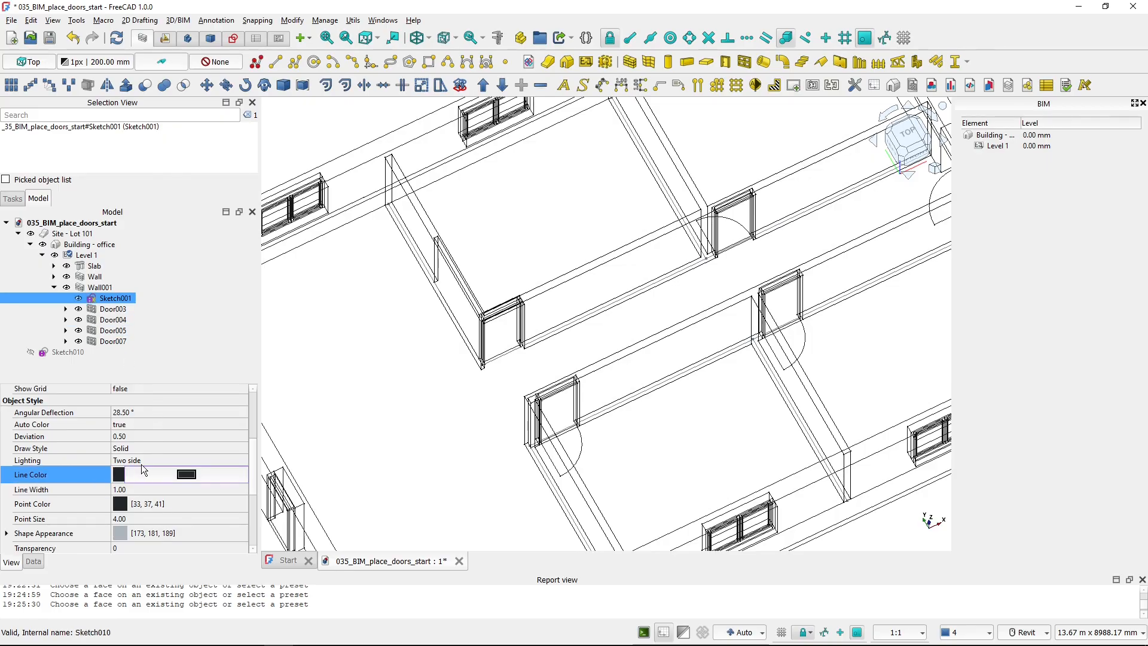
click(175, 477)
click(448, 276)
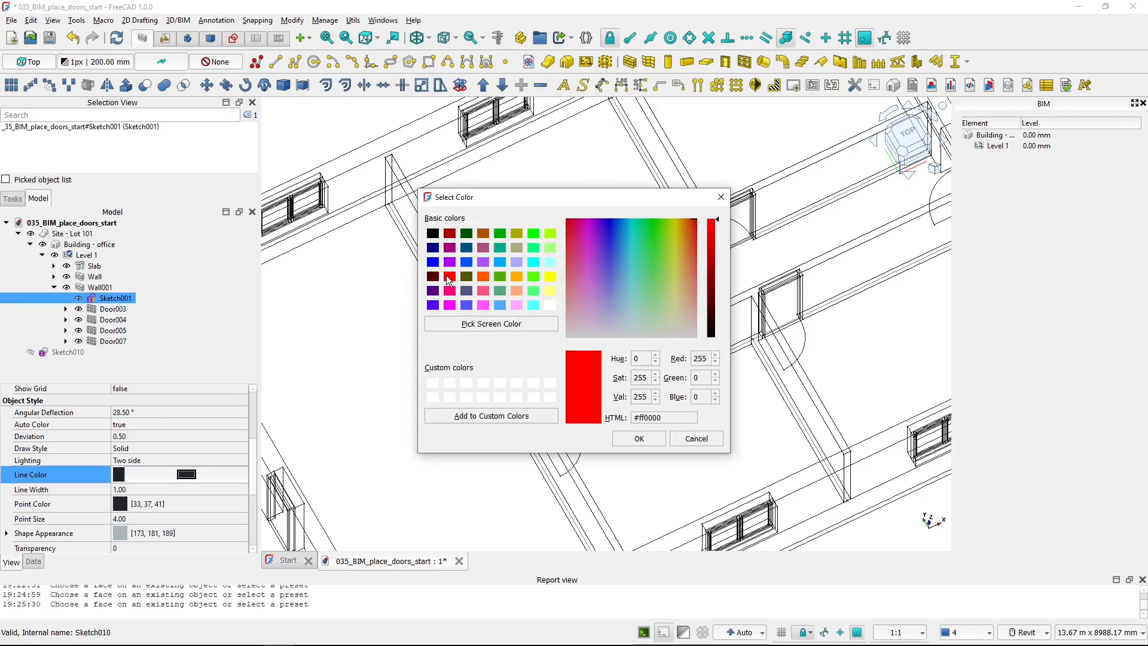
click(624, 439)
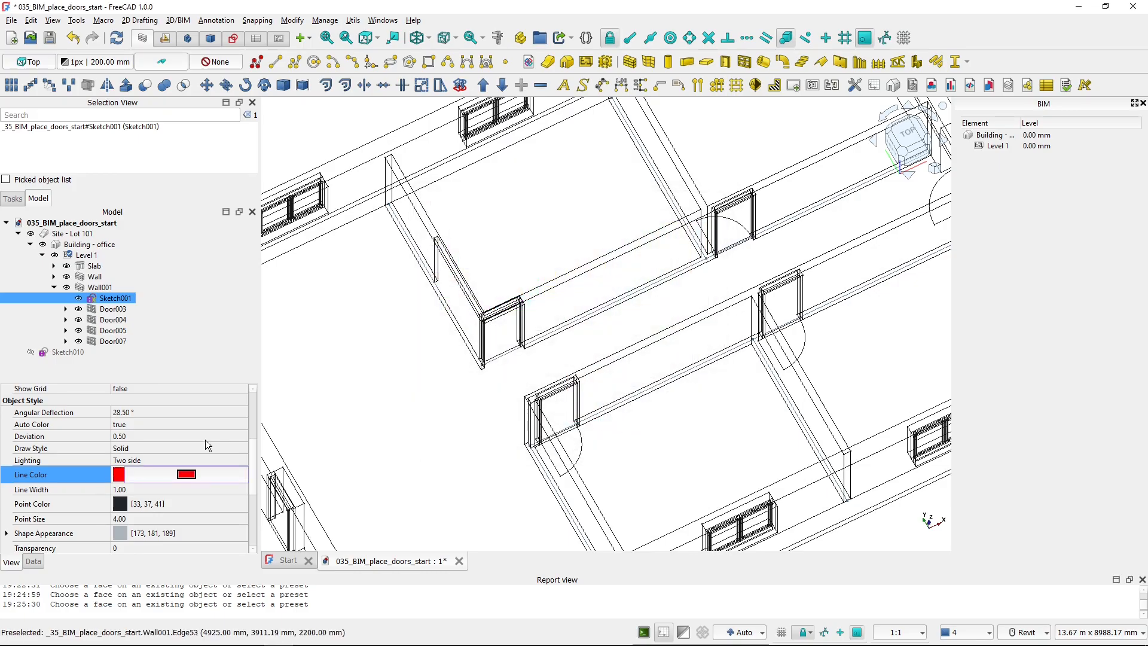
click(146, 491)
text(5)
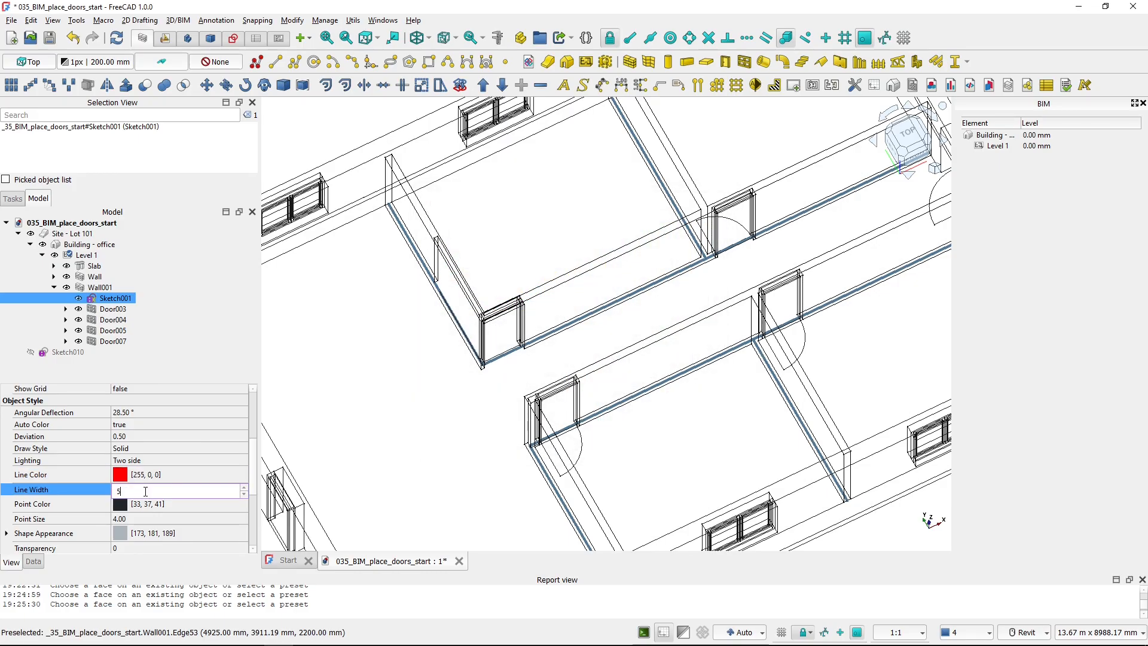
key(Return)
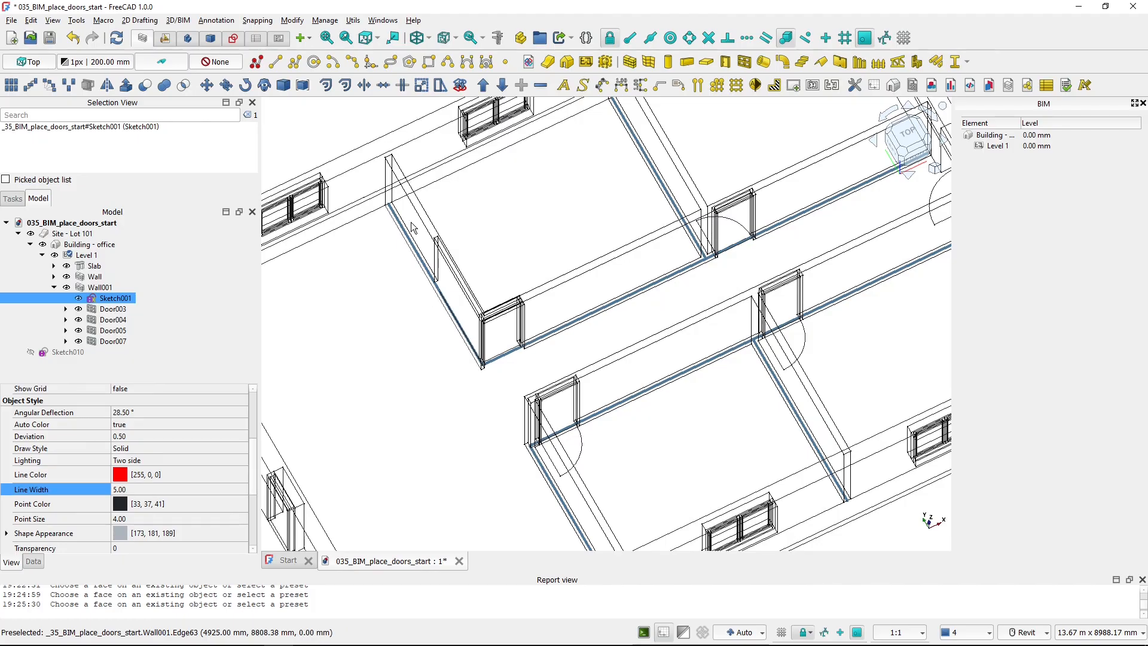
Examine where the red sketch line runs under the corner door and review Wall001's alignment among its data properties.
scroll(475, 277, up, 3)
scroll(490, 475, up, 3)
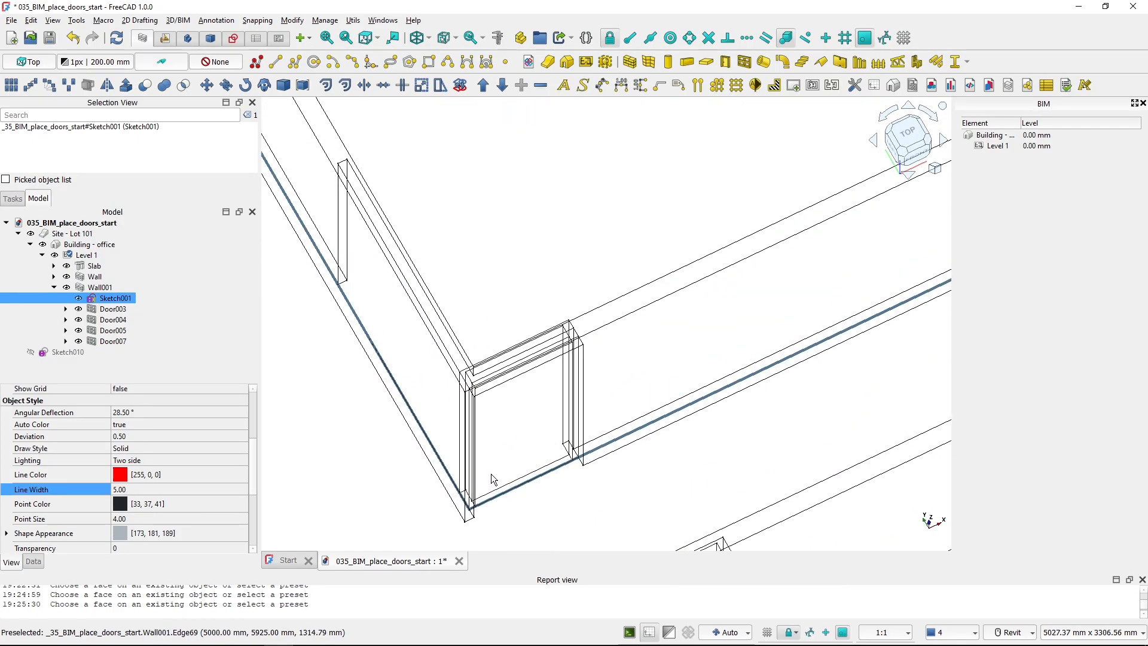
scroll(491, 476, down, 3)
scroll(487, 508, up, 5)
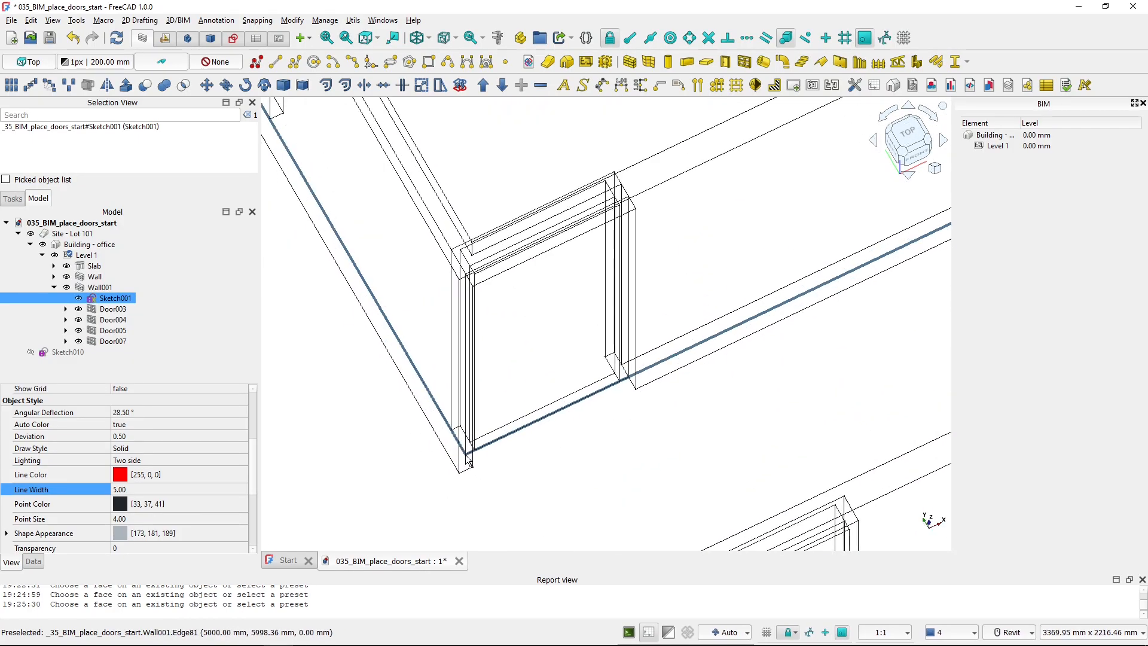
key(ctrl)
key(ctrl)
key(ctrl)
scroll(468, 461, down, 3)
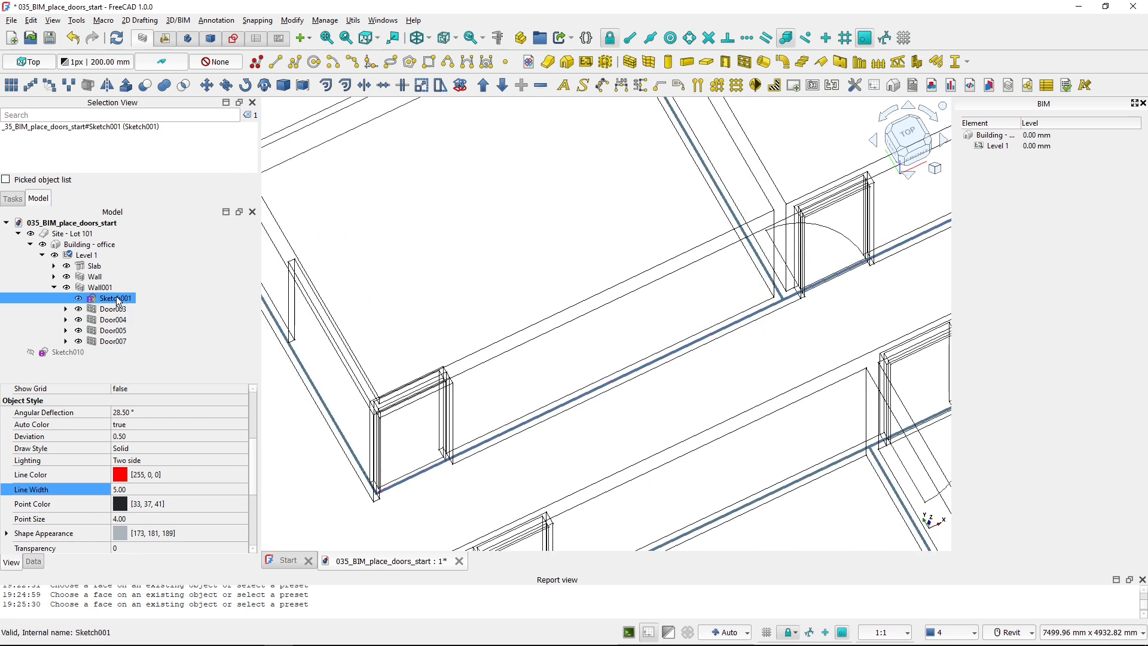
click(100, 288)
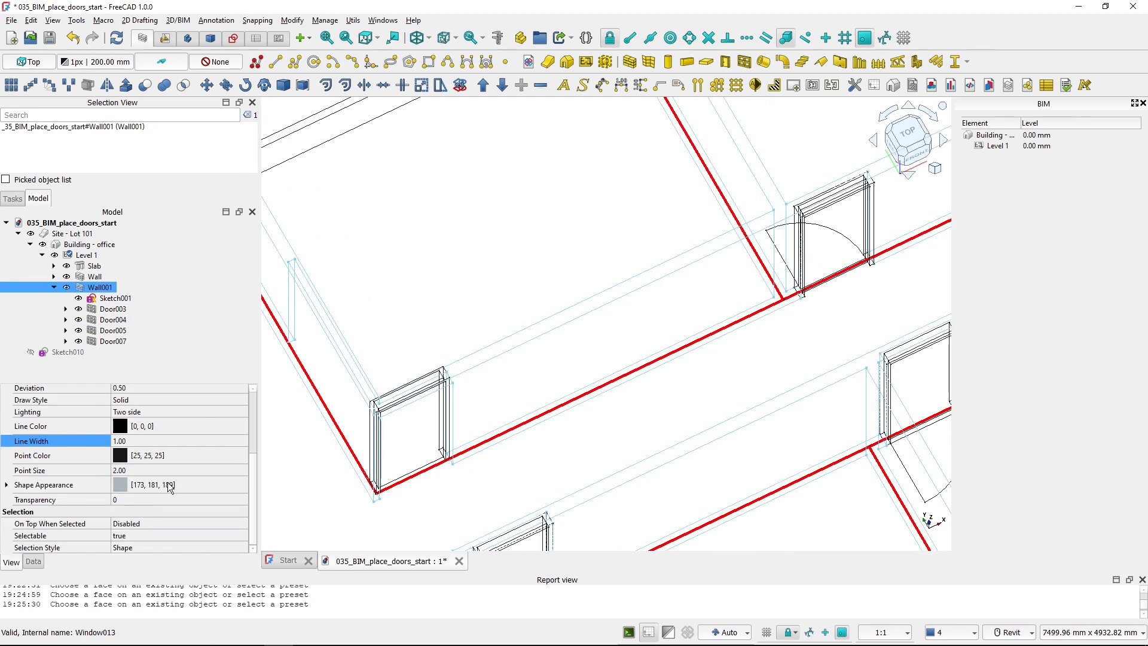
click(33, 562)
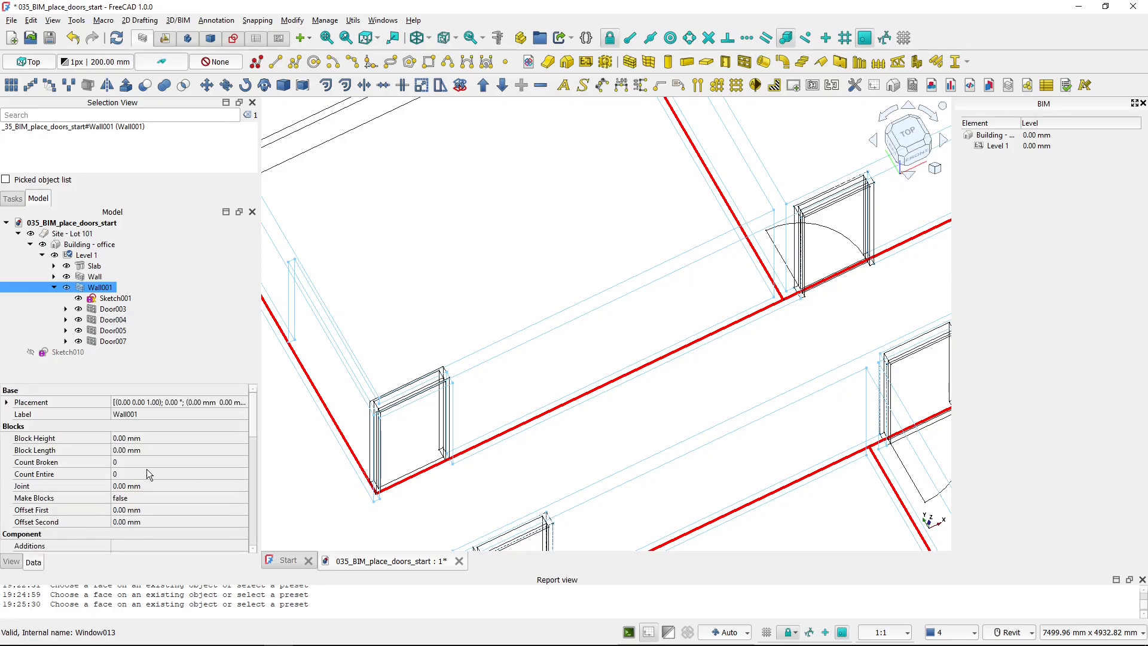
scroll(146, 471, down, 4)
scroll(148, 474, down, 3)
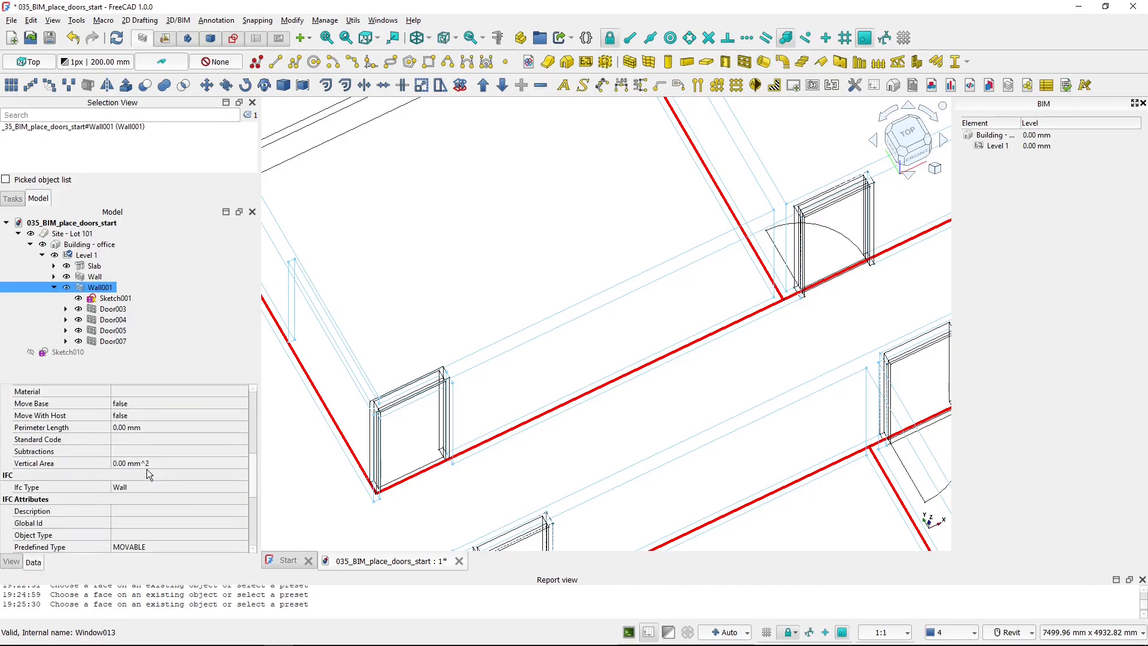
scroll(149, 474, down, 5)
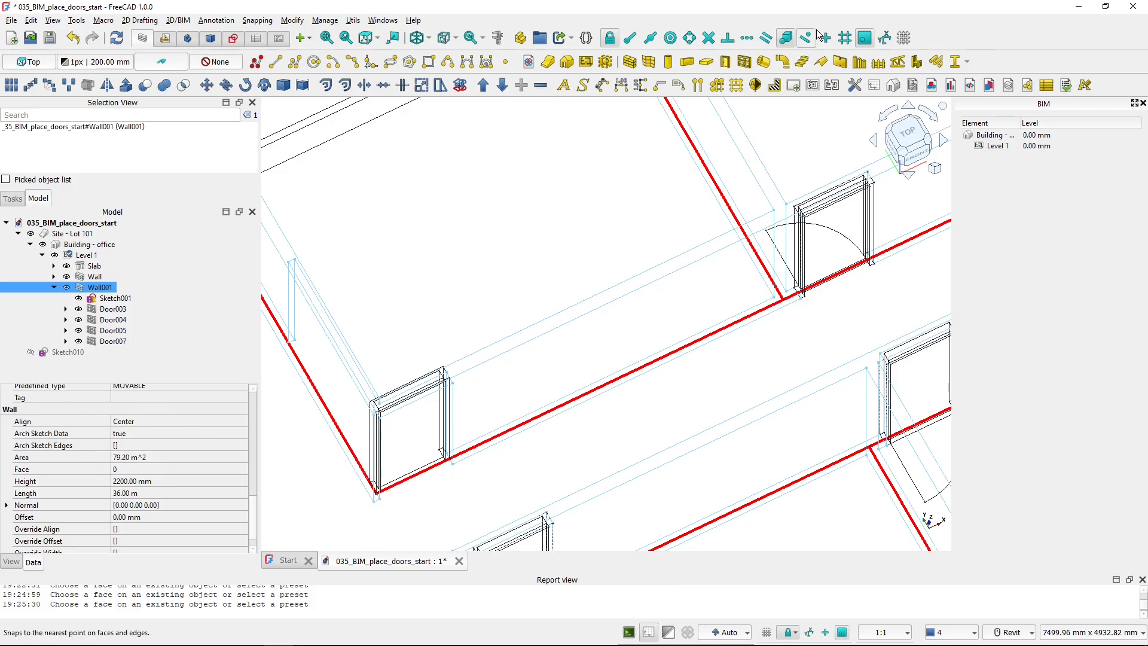
Delete Door005, the door beside the partition junction on the same corridor wall as the corner door.
click(845, 238)
key(Delete)
middle_drag(861, 259, 495, 336)
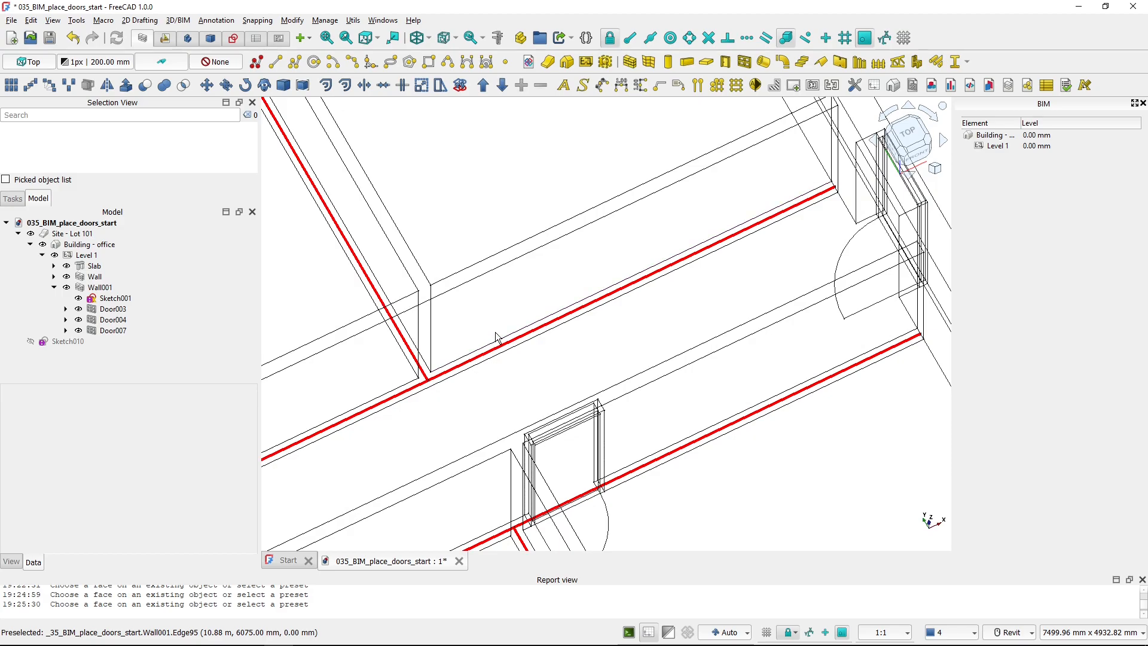
click(726, 62)
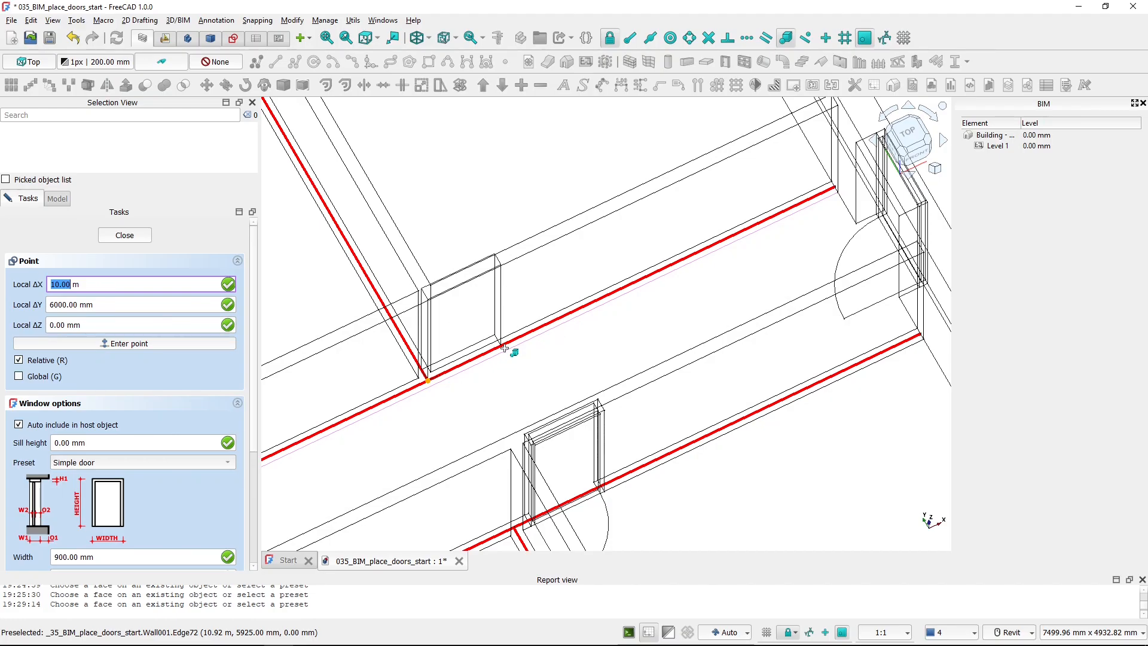
scroll(505, 351, down, 3)
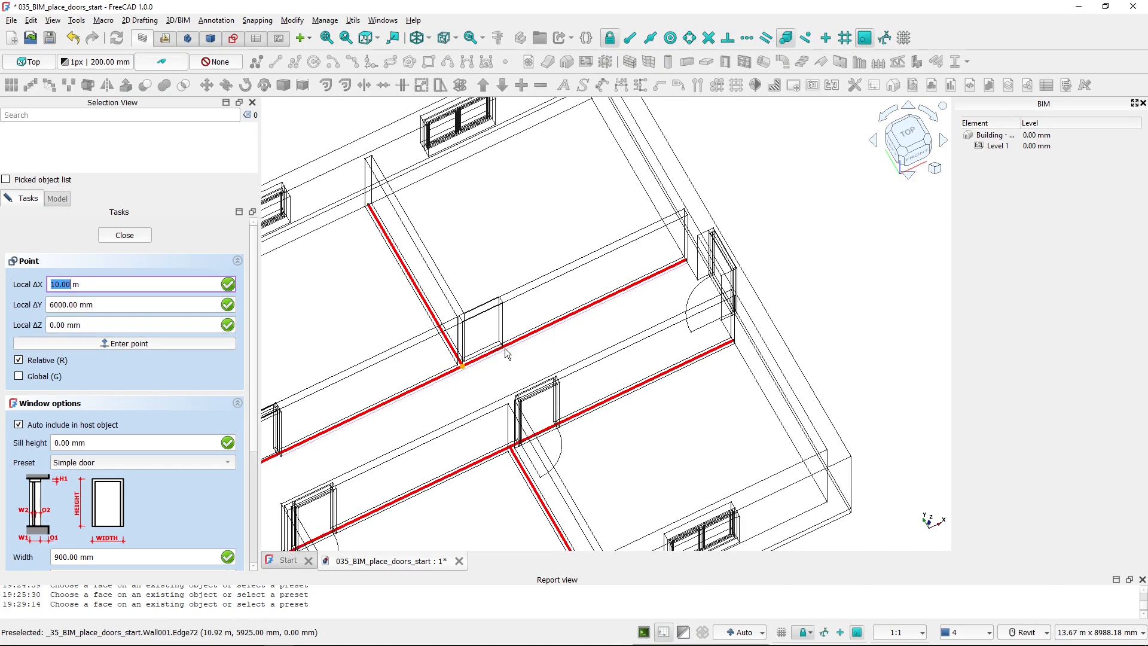
key(Escape)
In the top view, move Door007 at the wall corner in the negative Y direction until its frame sits flush within the wall thickness.
middle_drag(702, 299, 824, 277)
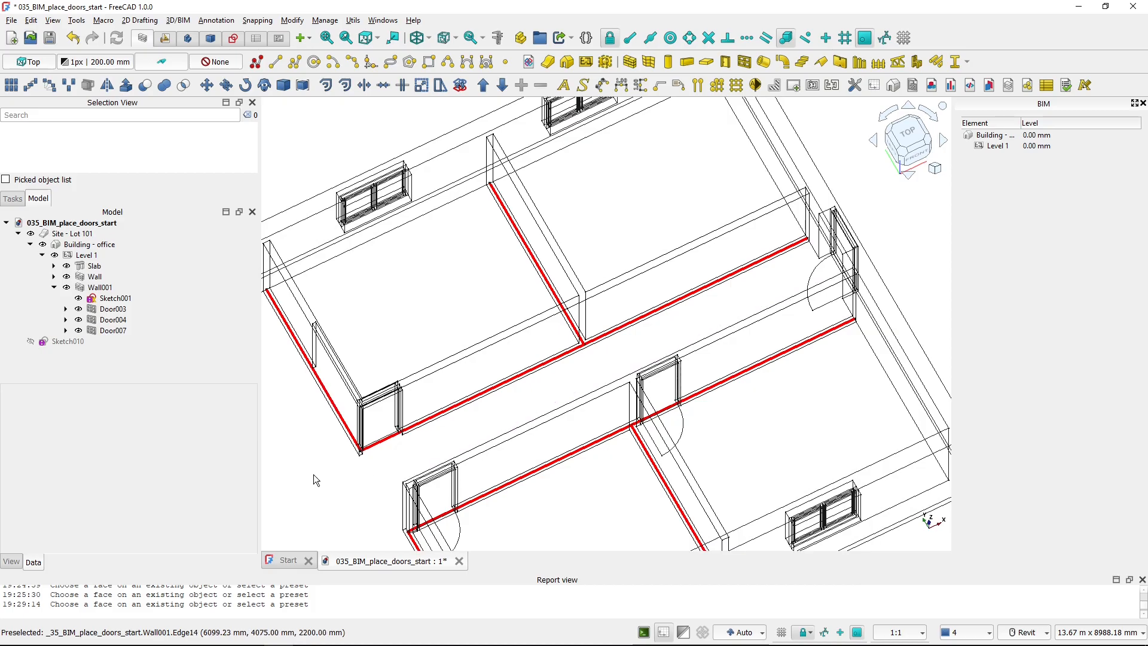
scroll(323, 469, up, 3)
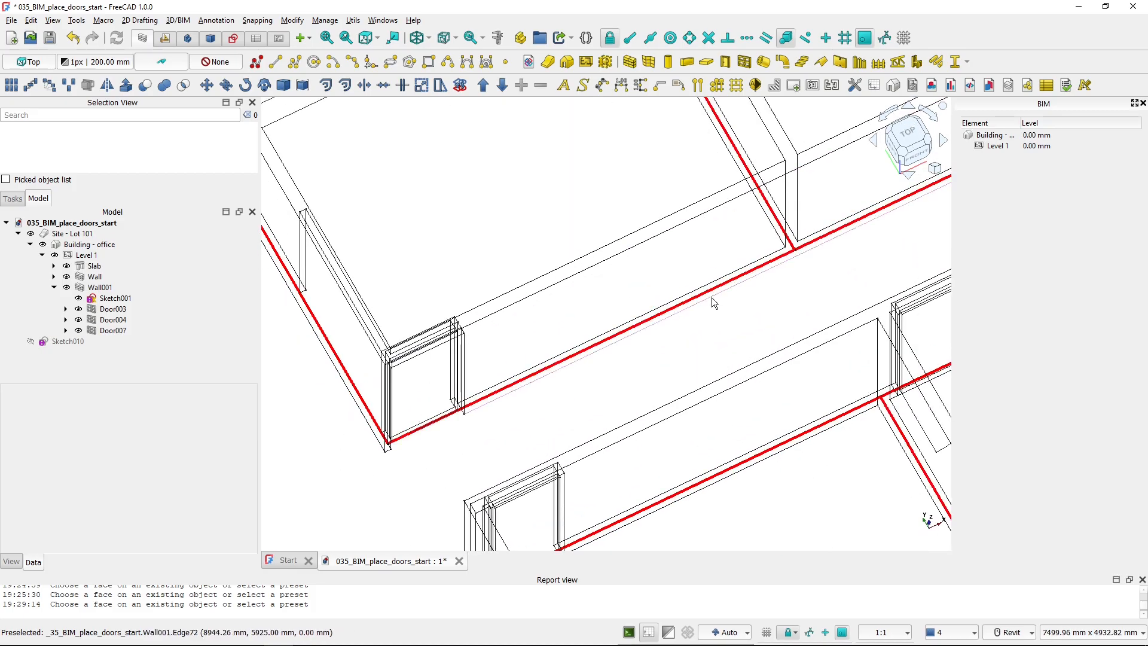
key(2)
scroll(478, 352, up, 4)
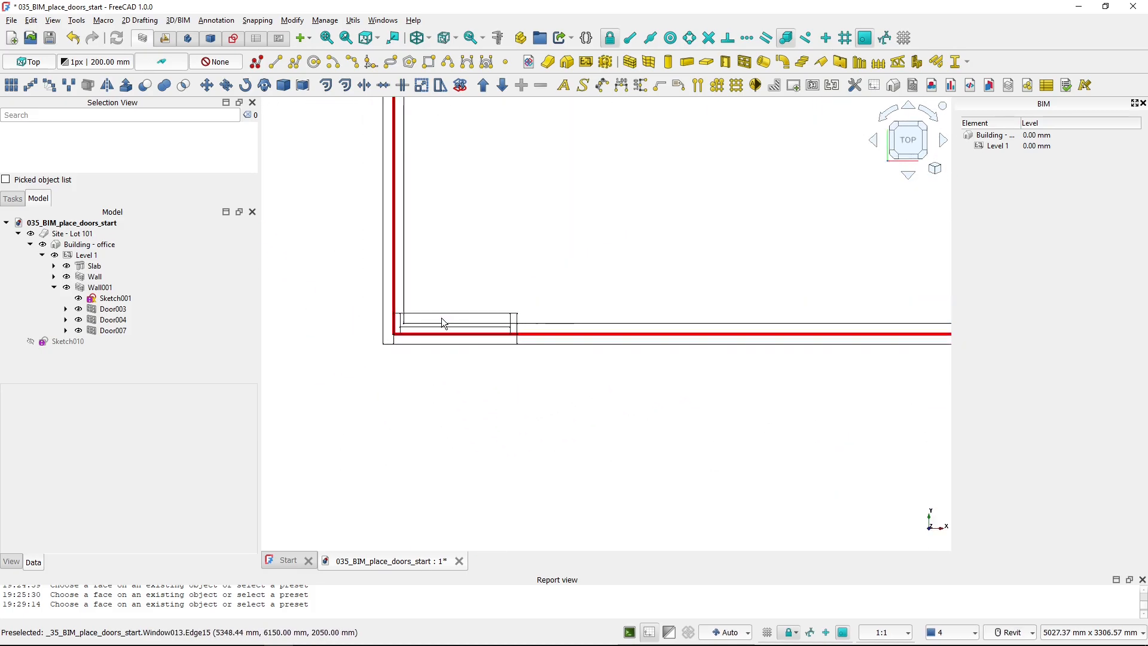
click(446, 314)
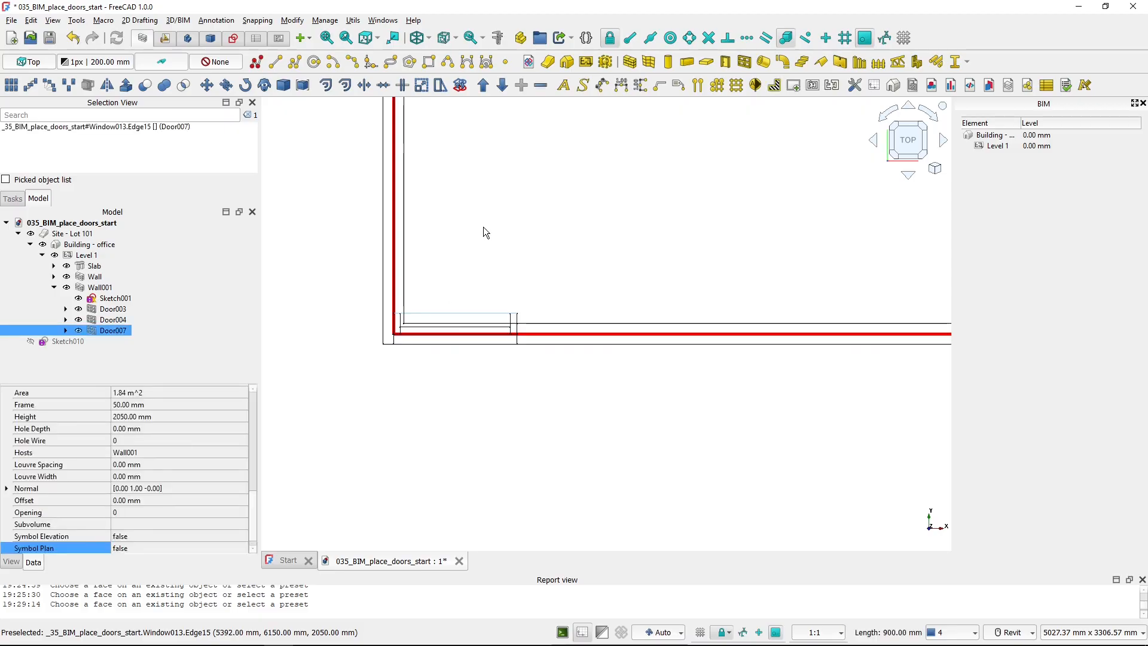
click(206, 84)
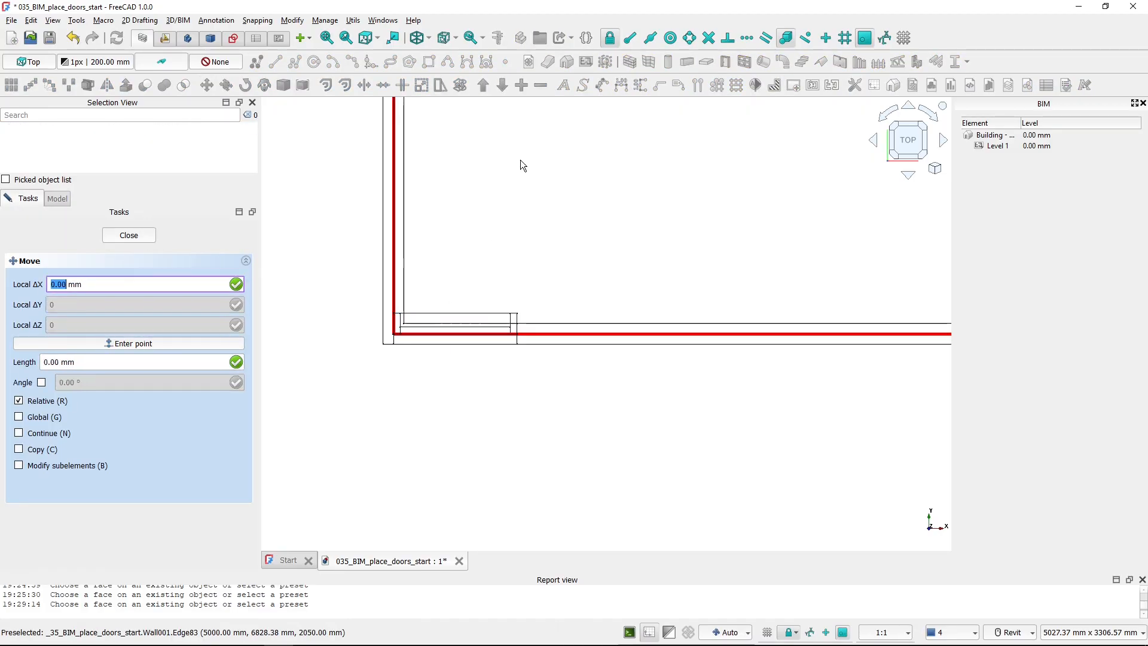
click(520, 157)
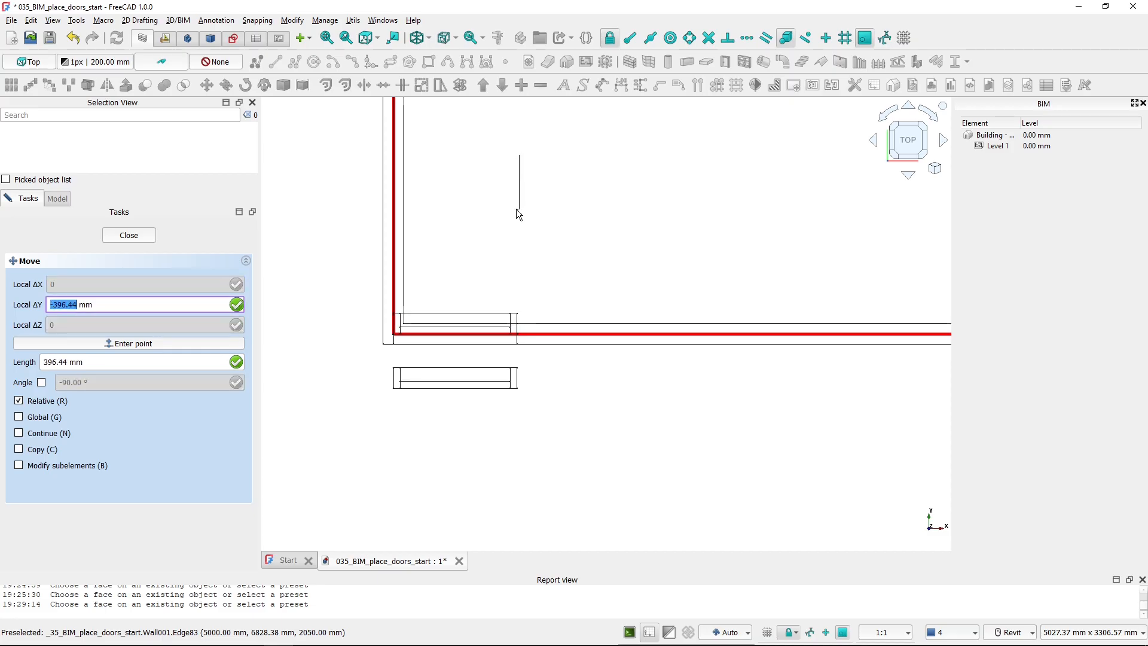
text(-100)
key(Return)
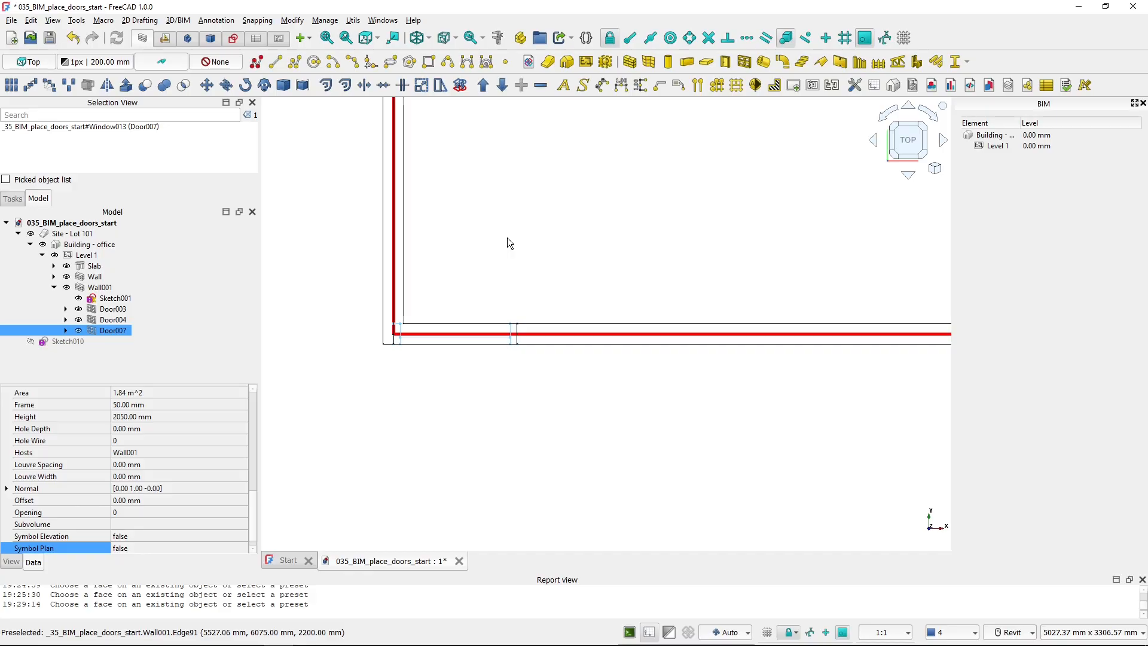
Move Door007 175 mm in the positive X direction, away from the wall corner.
key(m)
key(v)
click(524, 243)
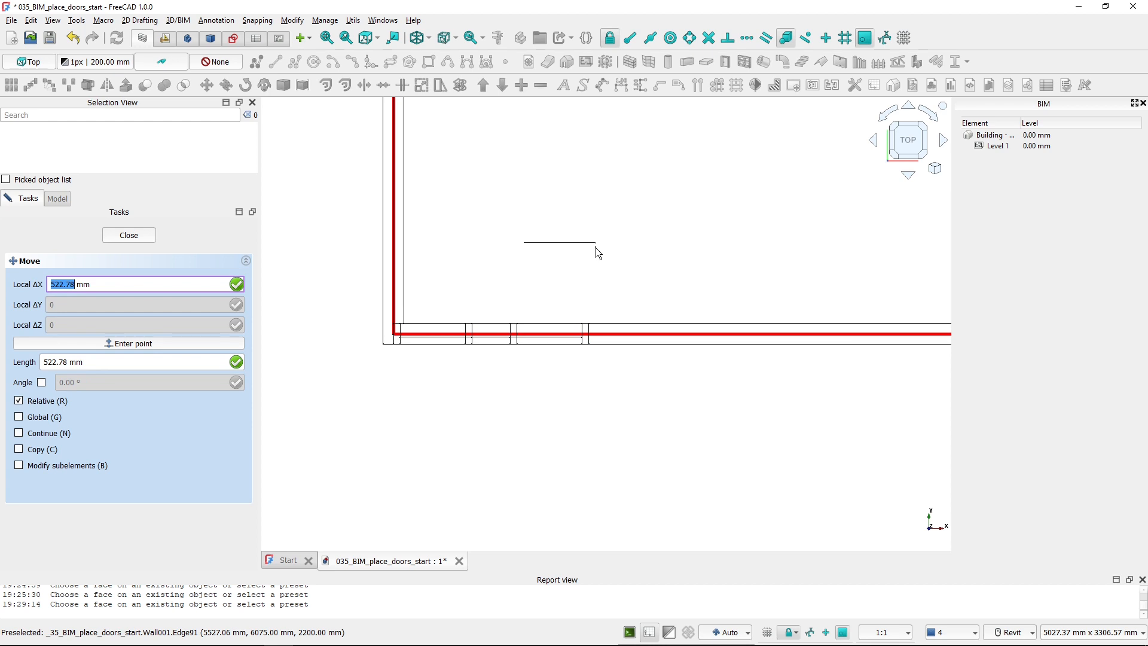
text(175)
key(Return)
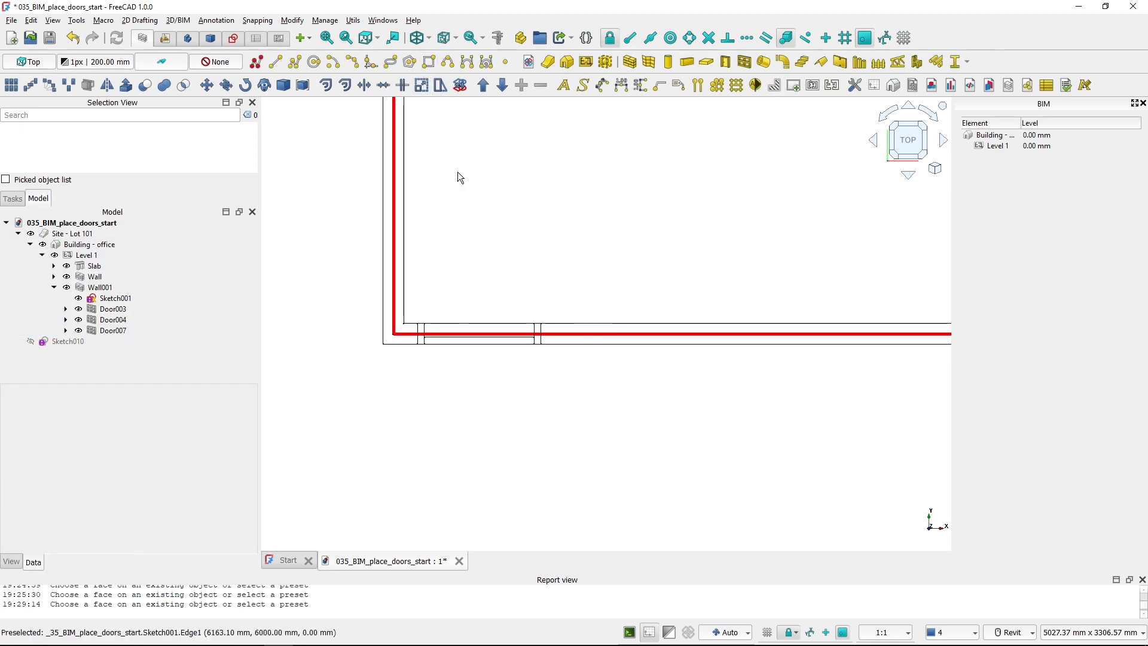
Change the display style to As is and show the whole building in a three-dimensional view with its doors.
shift+middle_drag(458, 171, 403, 210)
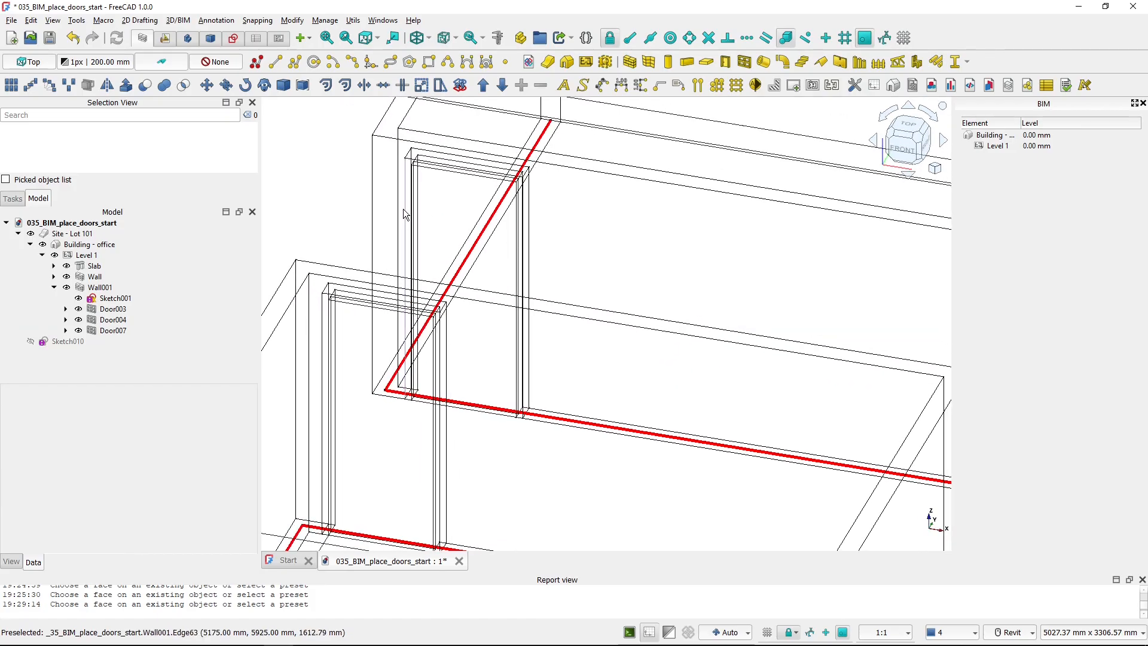
click(428, 39)
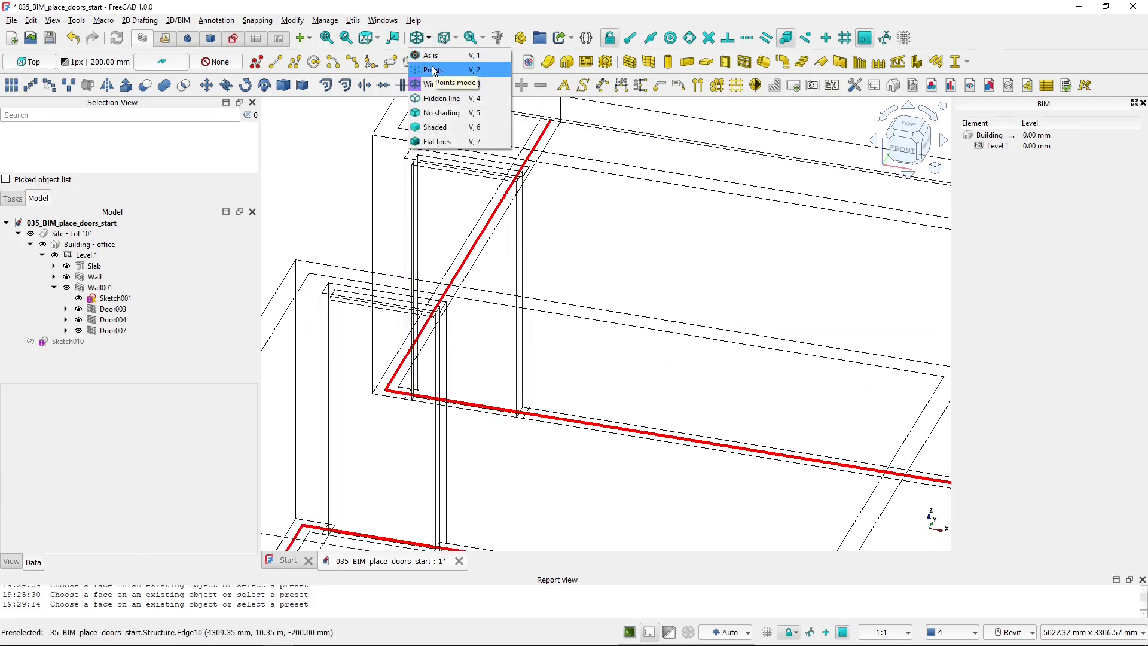
click(438, 57)
scroll(542, 354, down, 5)
mouse_move(558, 351)
shift+middle_down()
mouse_move(473, 374)
mouse_move(562, 359)
shift+middle_up()
scroll(573, 315, down, 2)
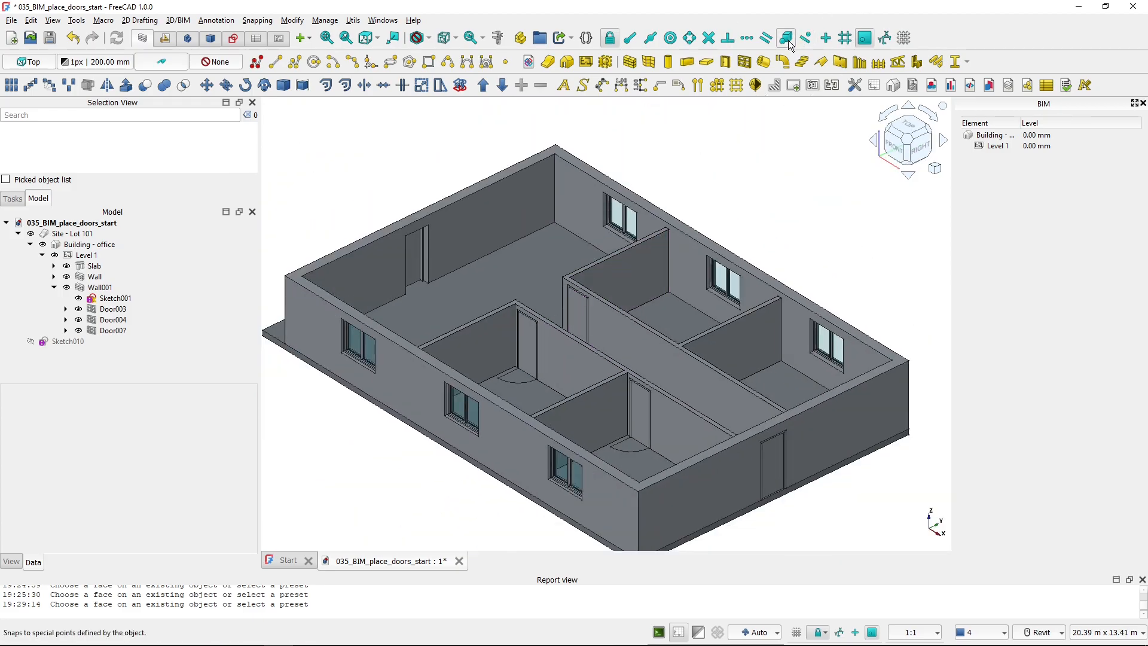
middle_drag(539, 304, 588, 274)
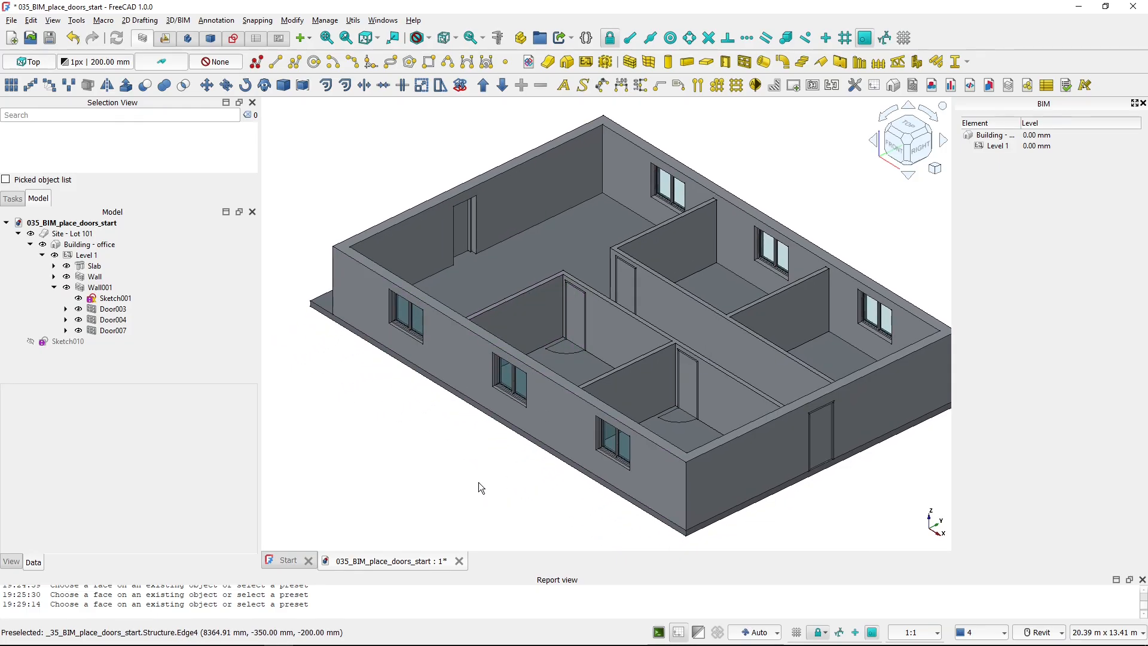
click(692, 396)
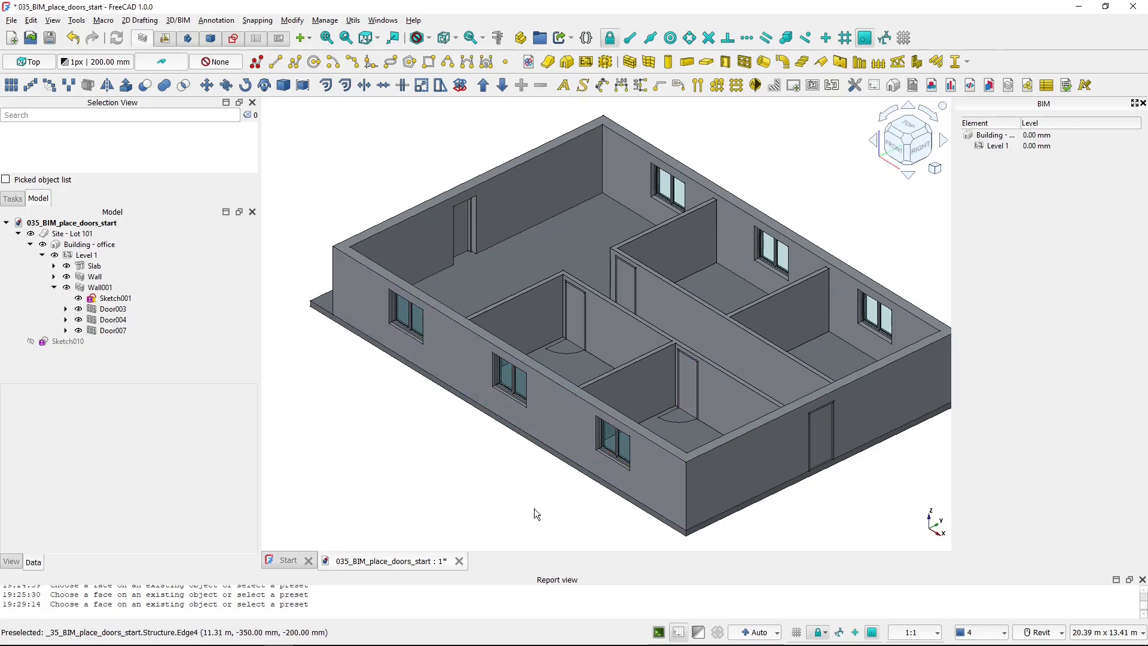